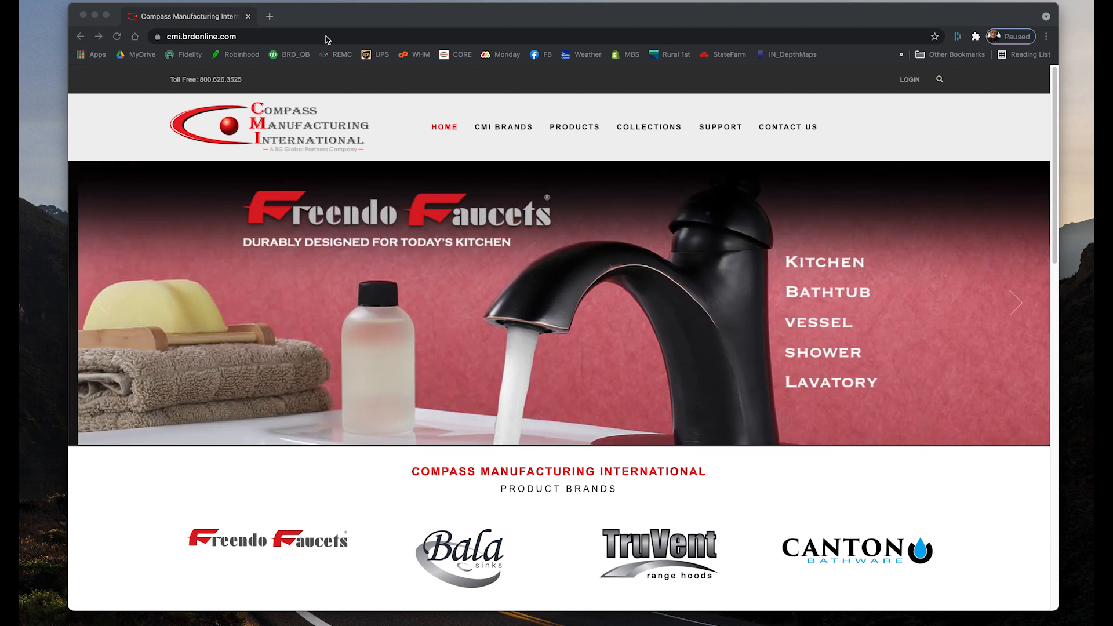
# Open the WordPress login page of cmi.brdonline.com by adding /wp-admin to the site address
pyautogui.click(324, 36)
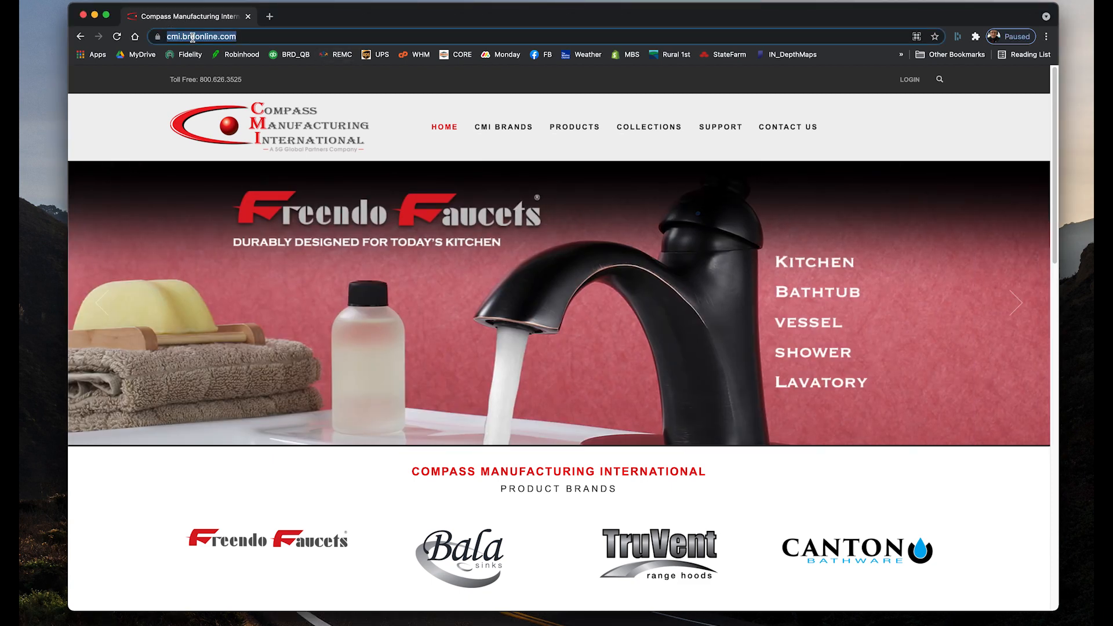
pyautogui.click(268, 37)
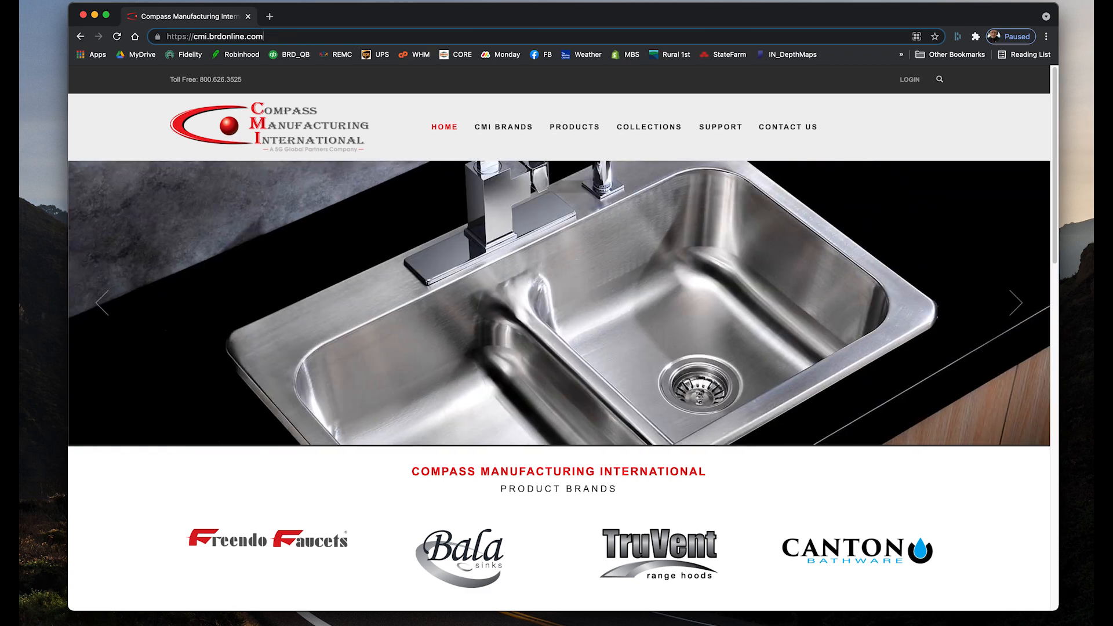
pyautogui.write('/')
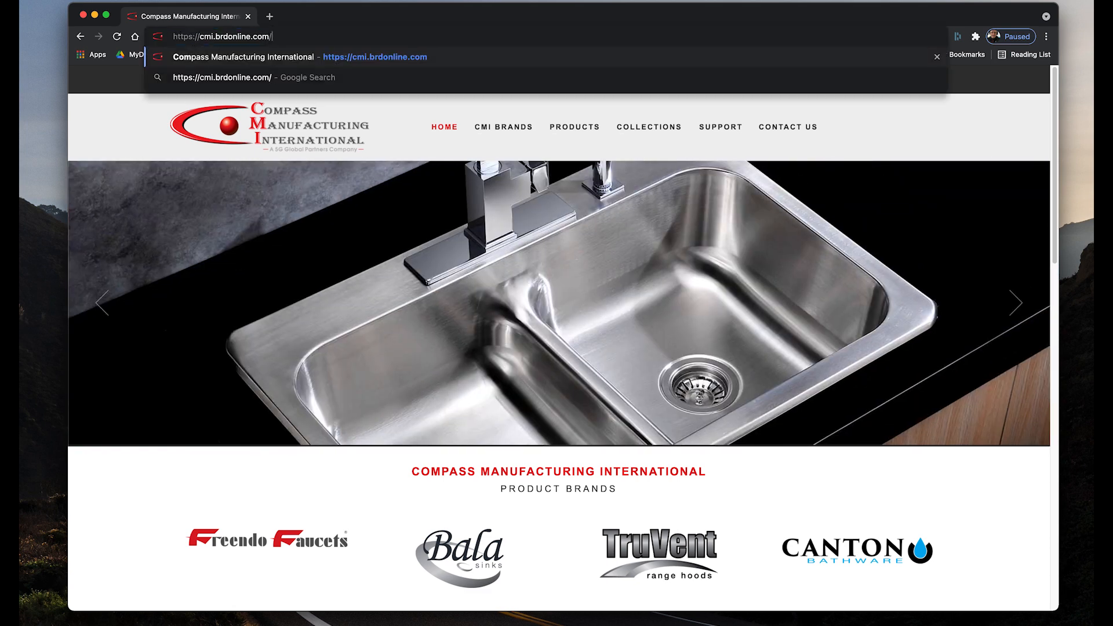
pyautogui.write('wp-admin')
pyautogui.press('Return')
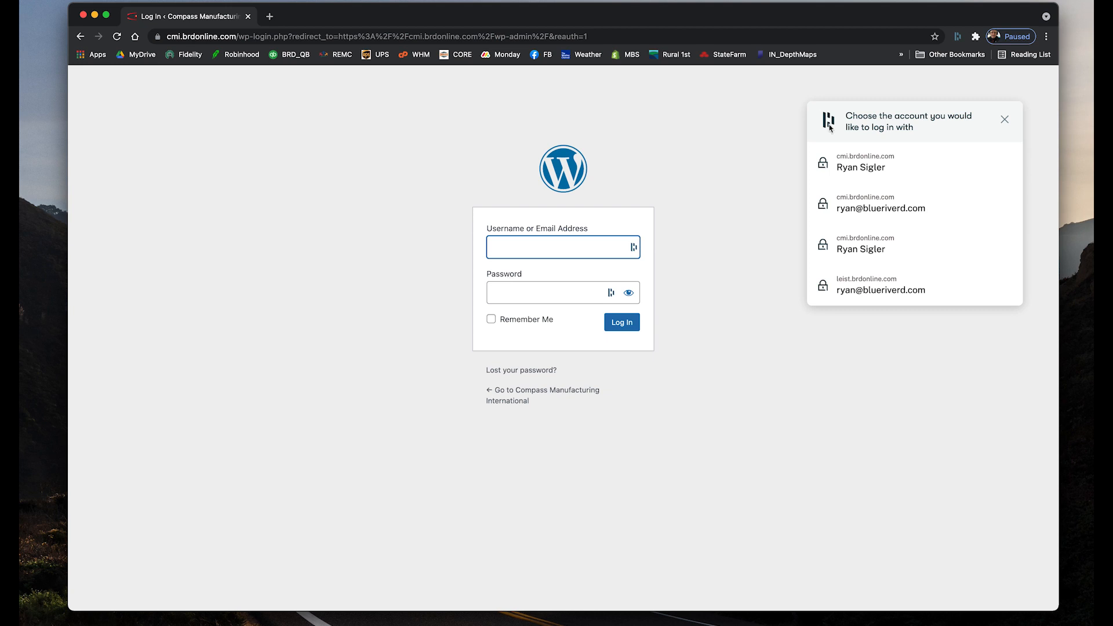
# Log in to WordPress with the saved username and password, and open the list of all users
pyautogui.click(839, 169)
pyautogui.click(622, 322)
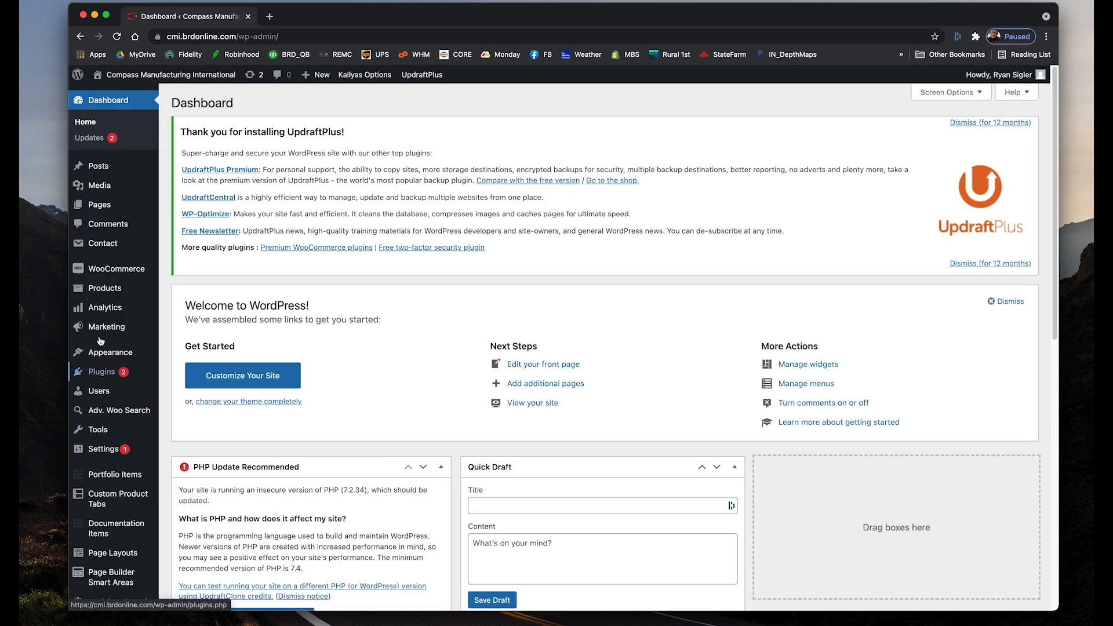
pyautogui.click(100, 392)
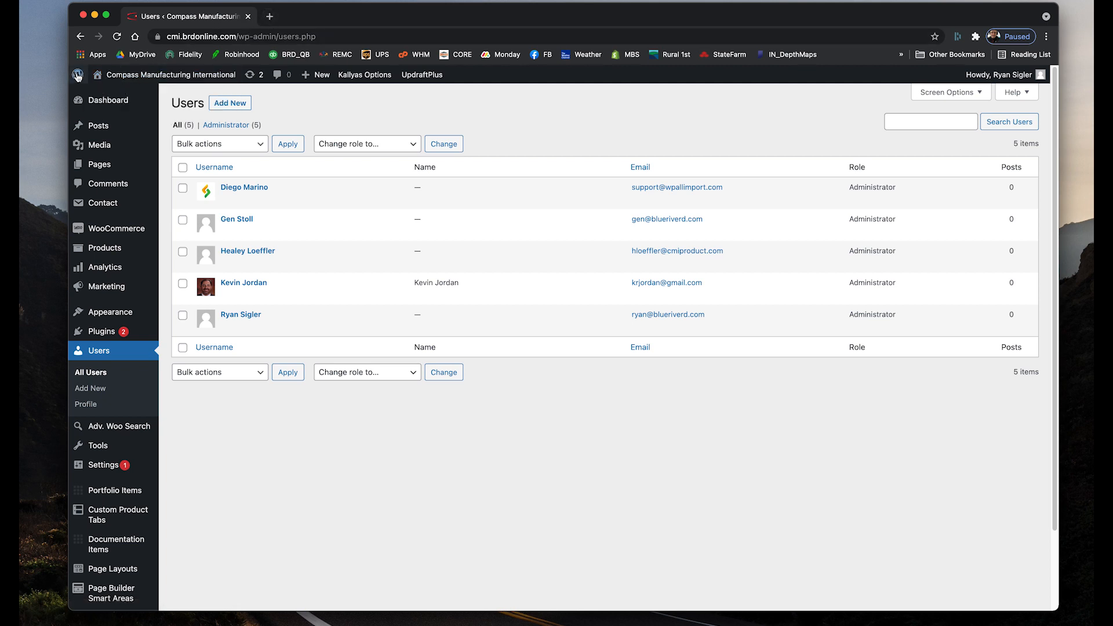
# Visit the live site from the dashboard and look through its home page, Products page and CMI Brands entries
pyautogui.moveTo(78, 76)
pyautogui.click(99, 77)
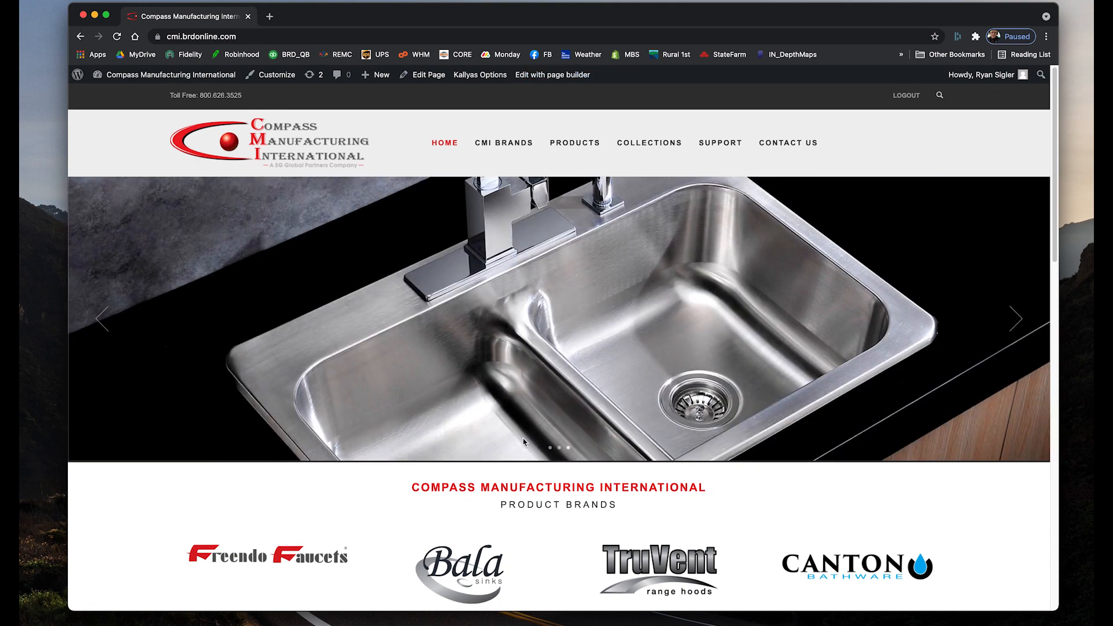
pyautogui.scroll(-3, 531, 317)
pyautogui.scroll(3, 551, 203)
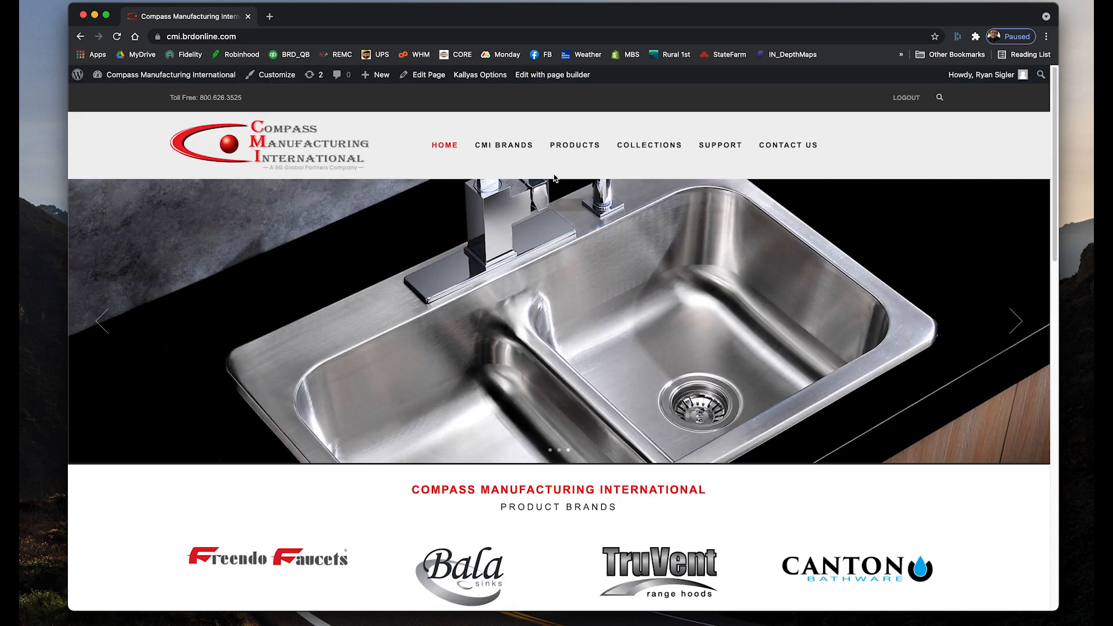
pyautogui.click(568, 150)
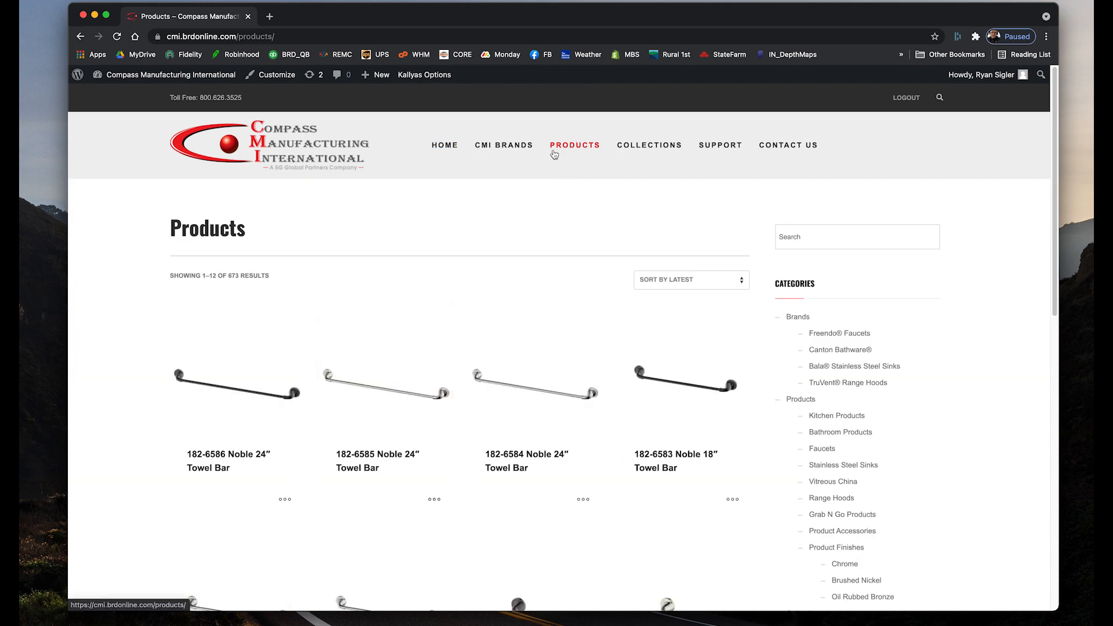
pyautogui.moveTo(504, 154)
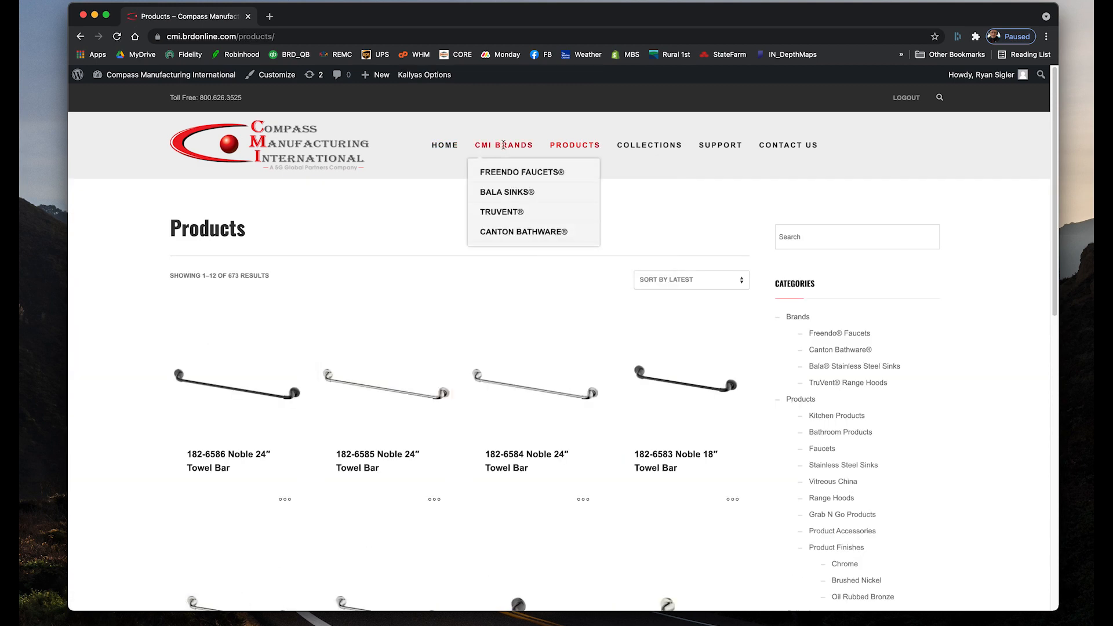
pyautogui.scroll(-3, 628, 406)
pyautogui.scroll(3, 627, 405)
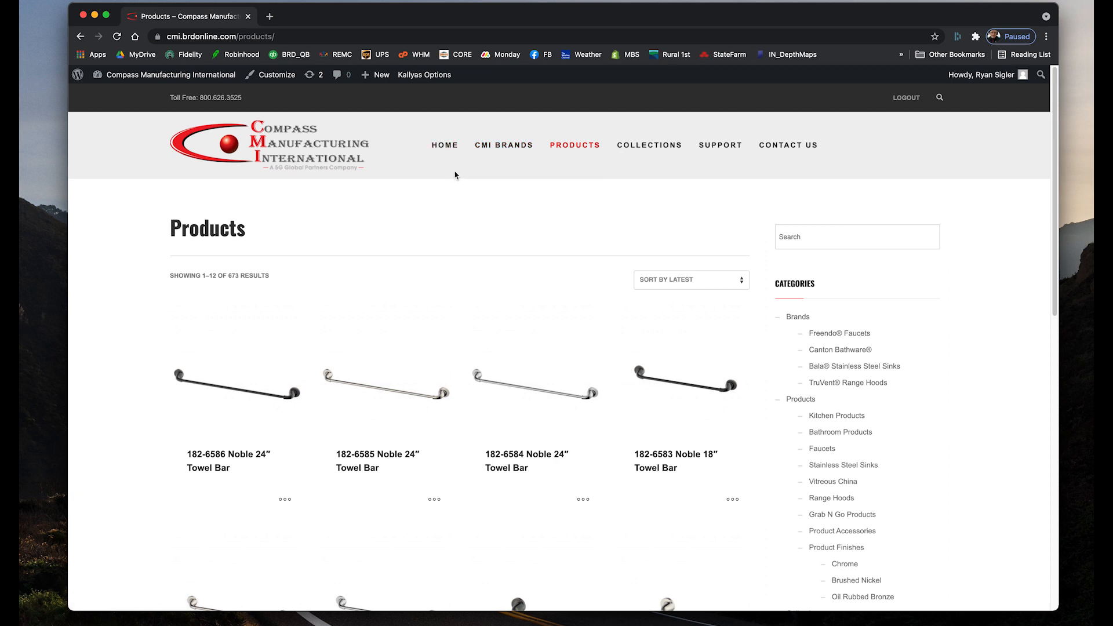
# Return to the site's Home page and open it for editing with the page builder
pyautogui.click(444, 147)
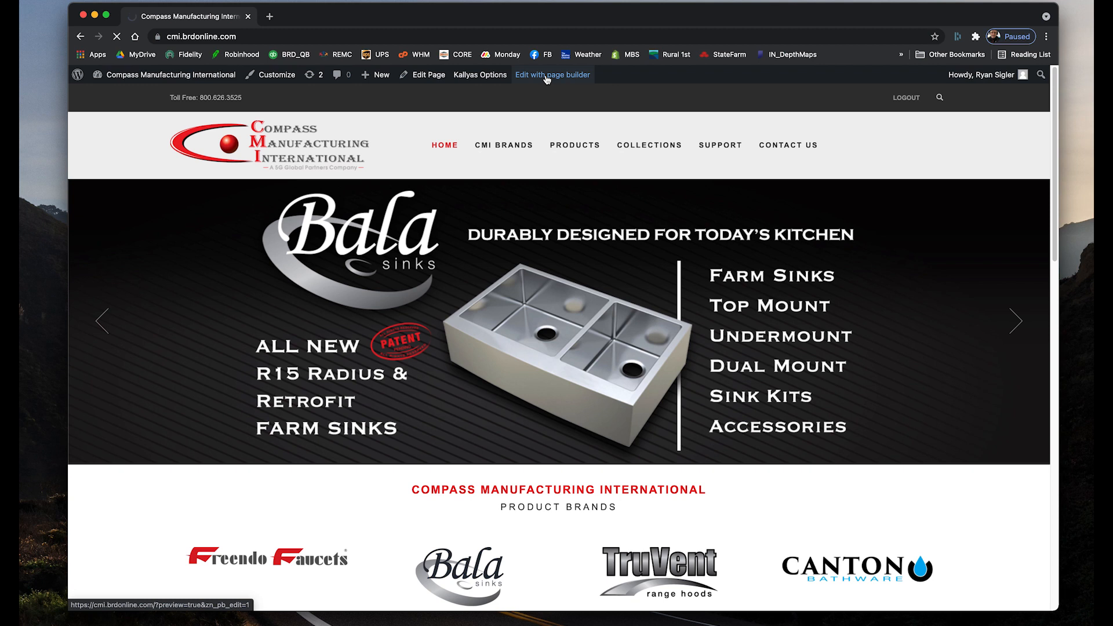
pyautogui.click(546, 80)
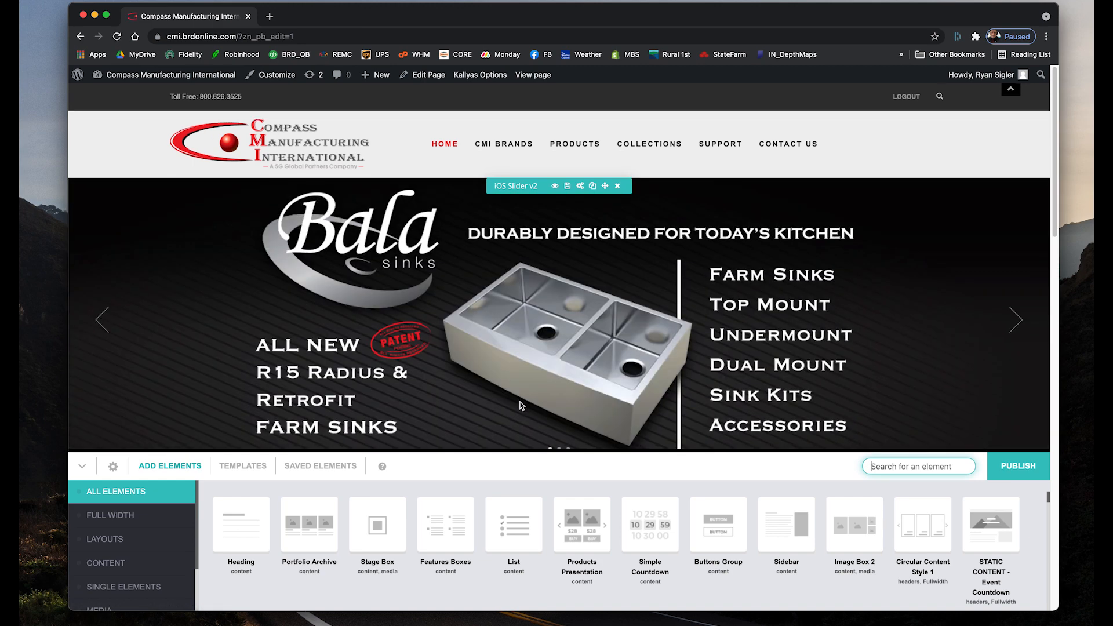
# Look through the Home page's editable sections in the page builder, from the slider to the product family collections
pyautogui.scroll(-3, 520, 406)
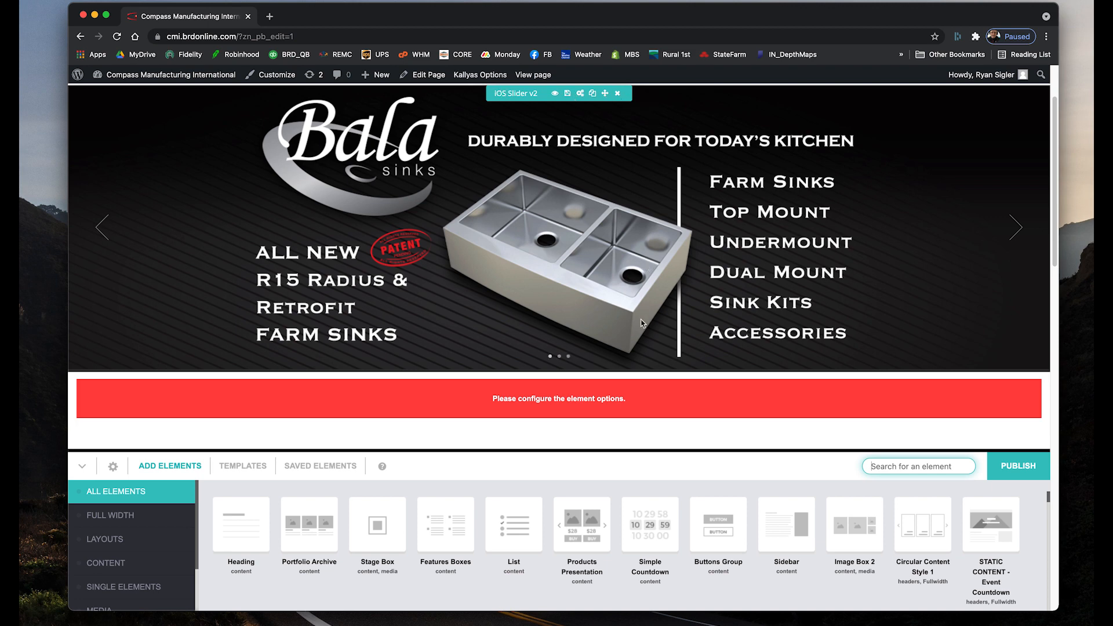
pyautogui.scroll(-5, 642, 323)
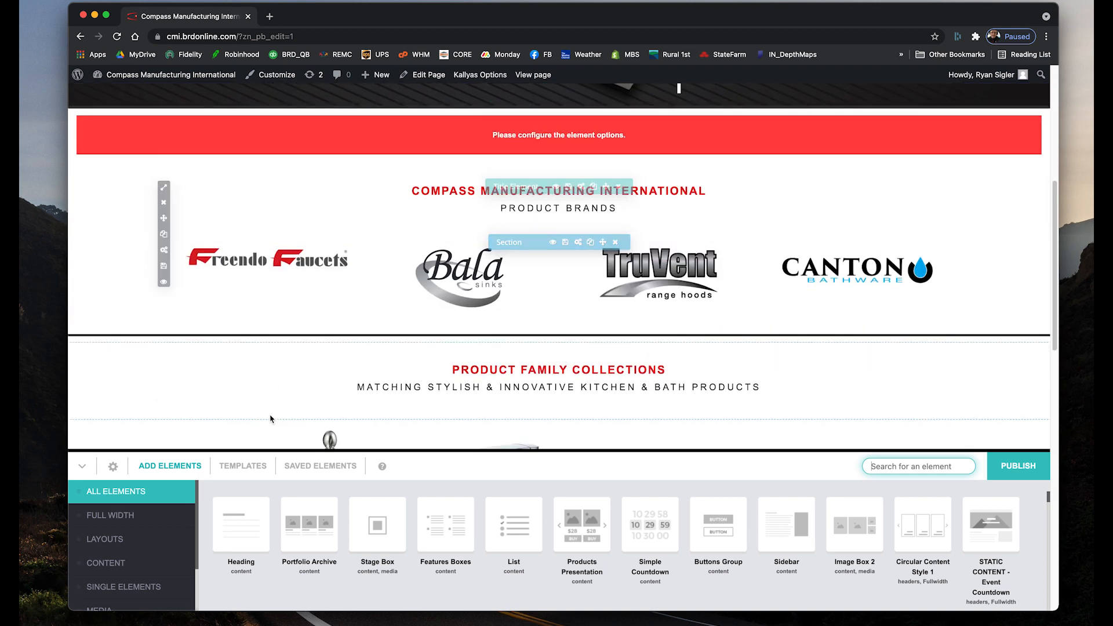
pyautogui.scroll(-5, 473, 392)
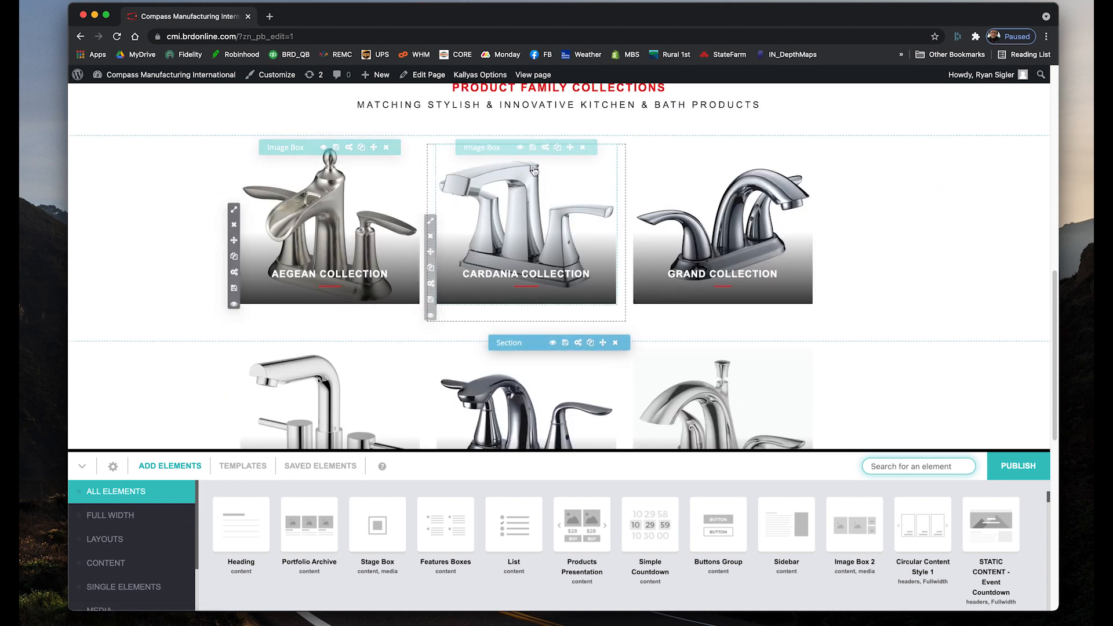
pyautogui.scroll(1, 522, 232)
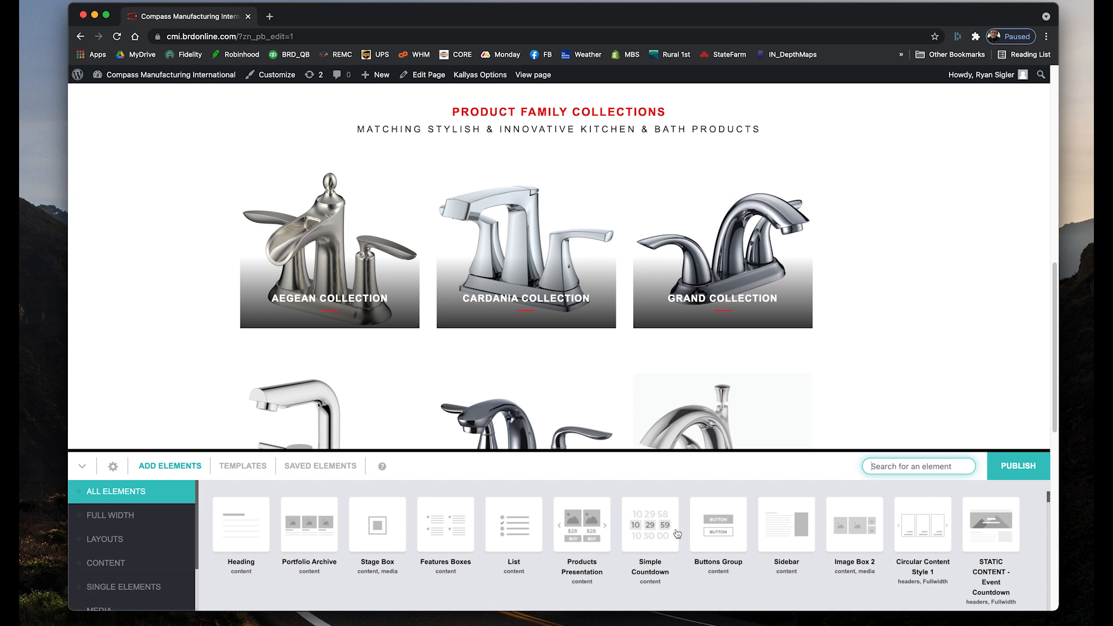
pyautogui.scroll(5, 550, 554)
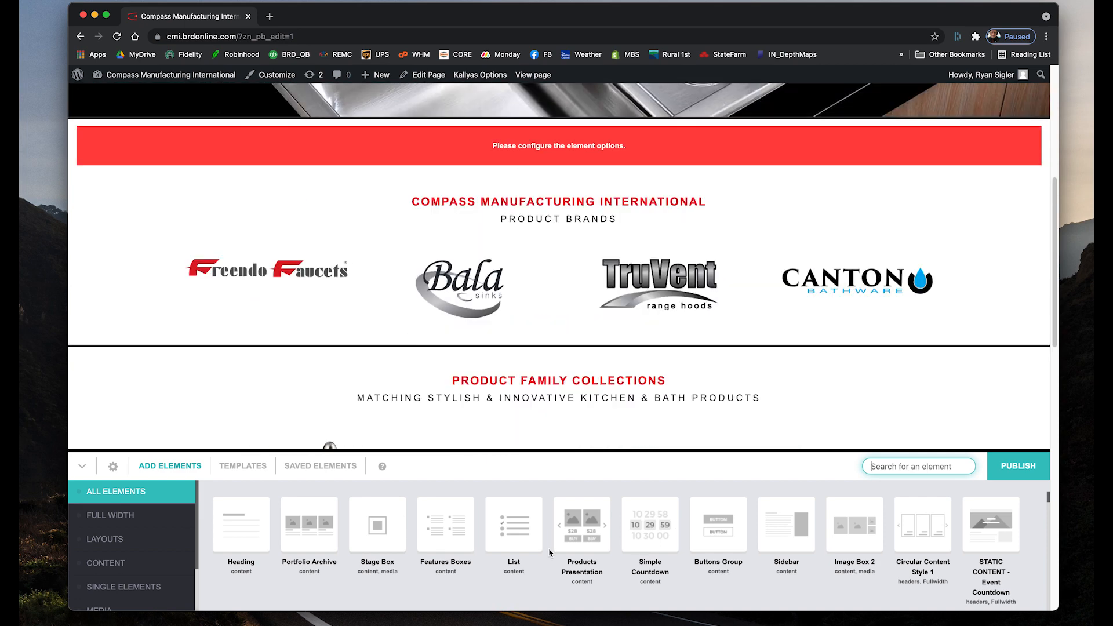
pyautogui.scroll(5, 550, 554)
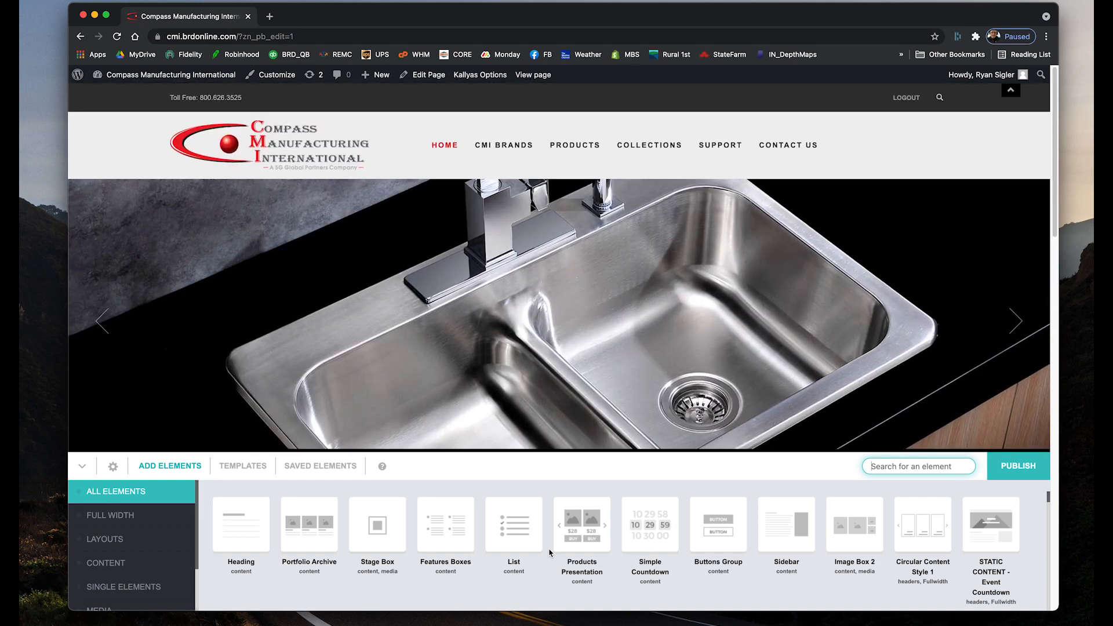
pyautogui.scroll(-8, 550, 553)
pyautogui.scroll(-10, 550, 554)
pyautogui.scroll(10, 754, 545)
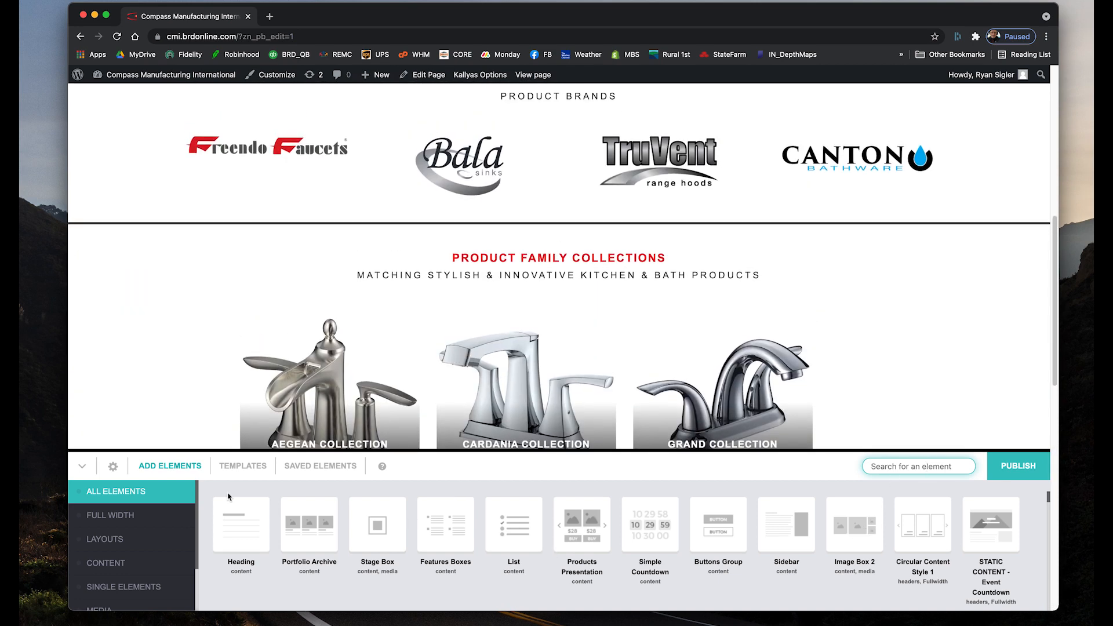
# Collapse and reopen the page builder's element library, and browse all its elements and category names
pyautogui.click(82, 466)
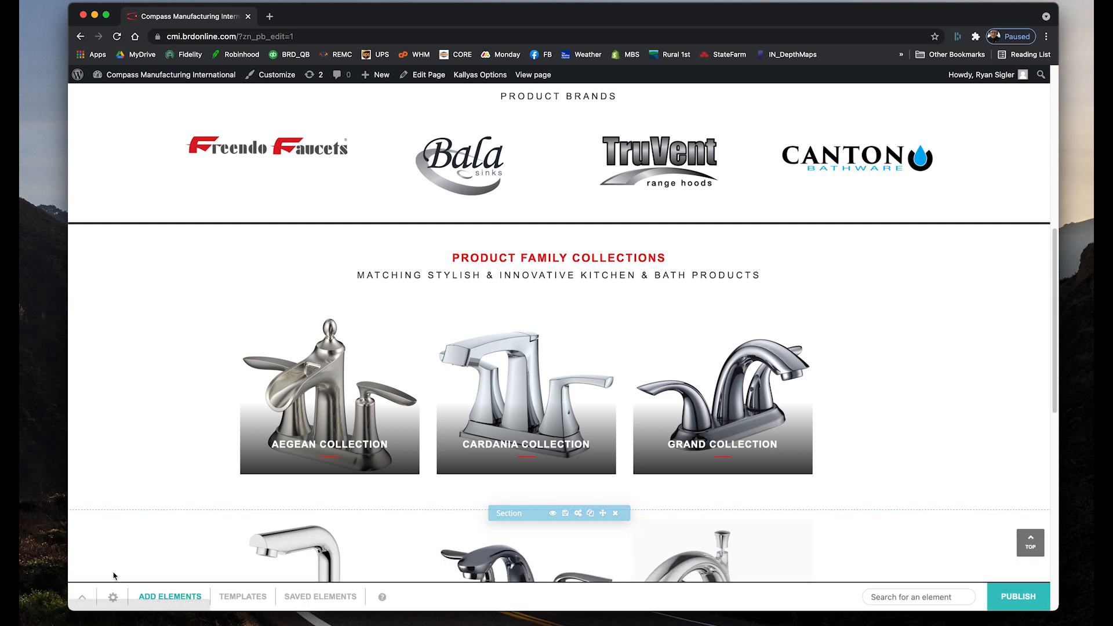
pyautogui.click(82, 597)
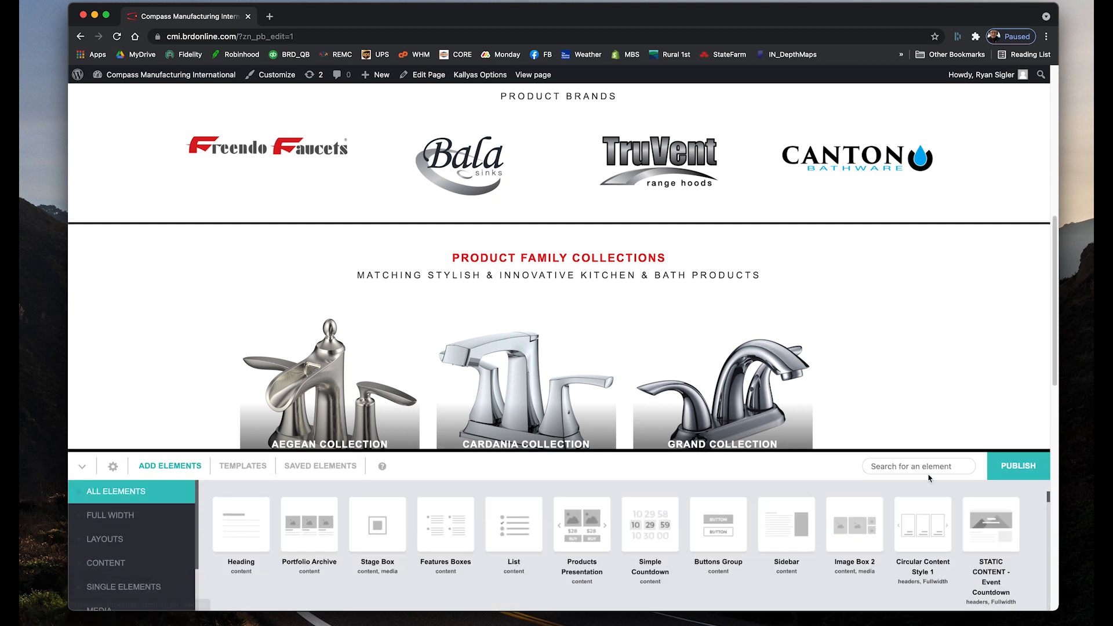
pyautogui.click(906, 467)
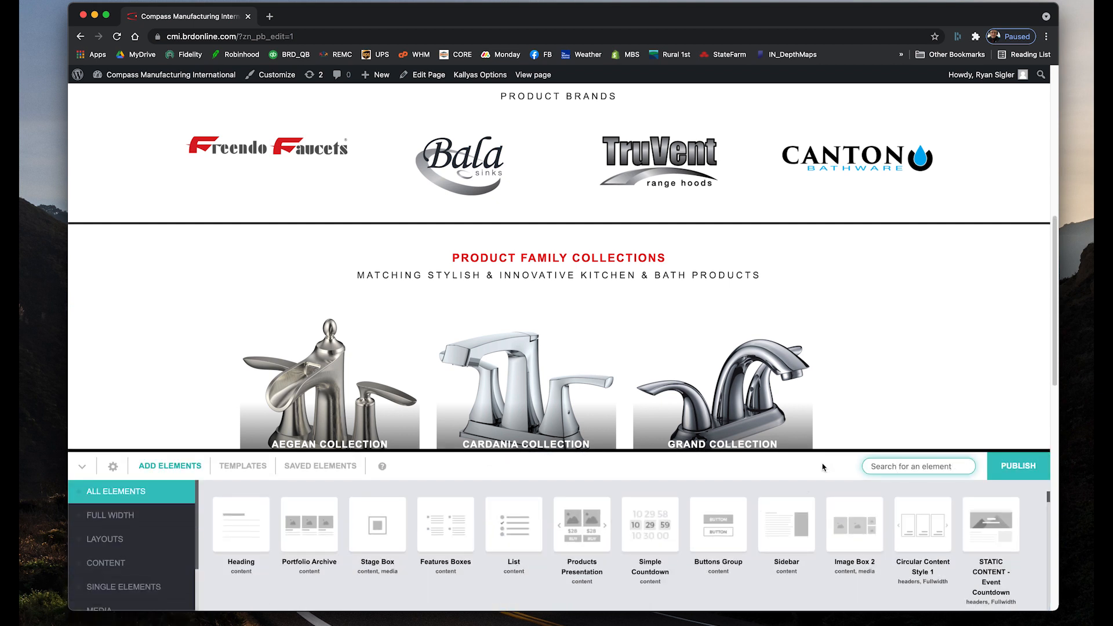
pyautogui.scroll(-3, 705, 577)
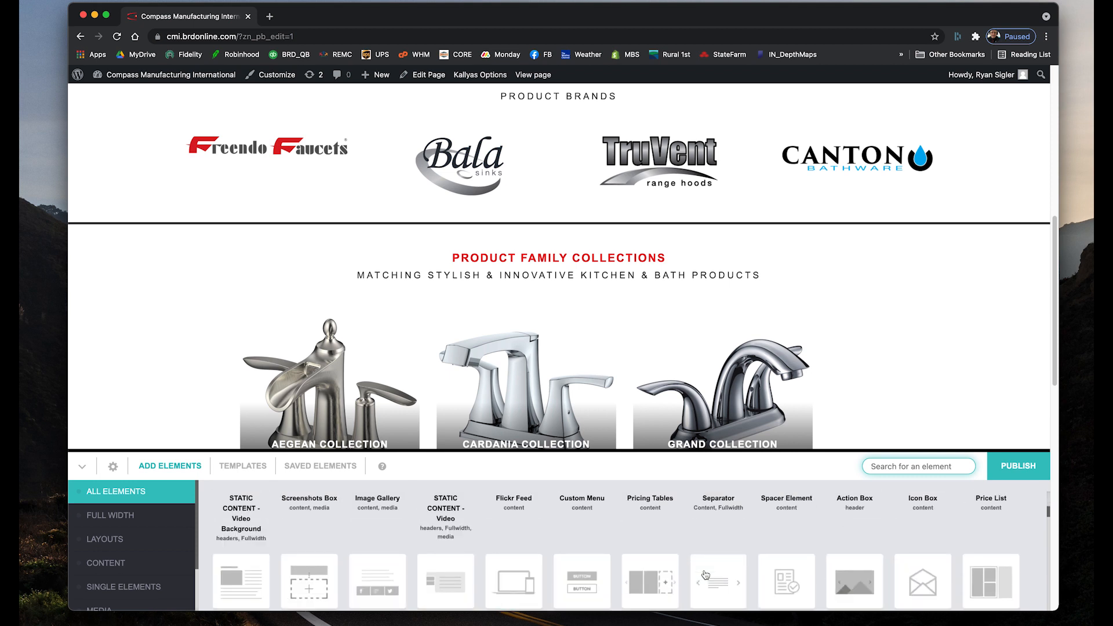
pyautogui.scroll(-3, 705, 576)
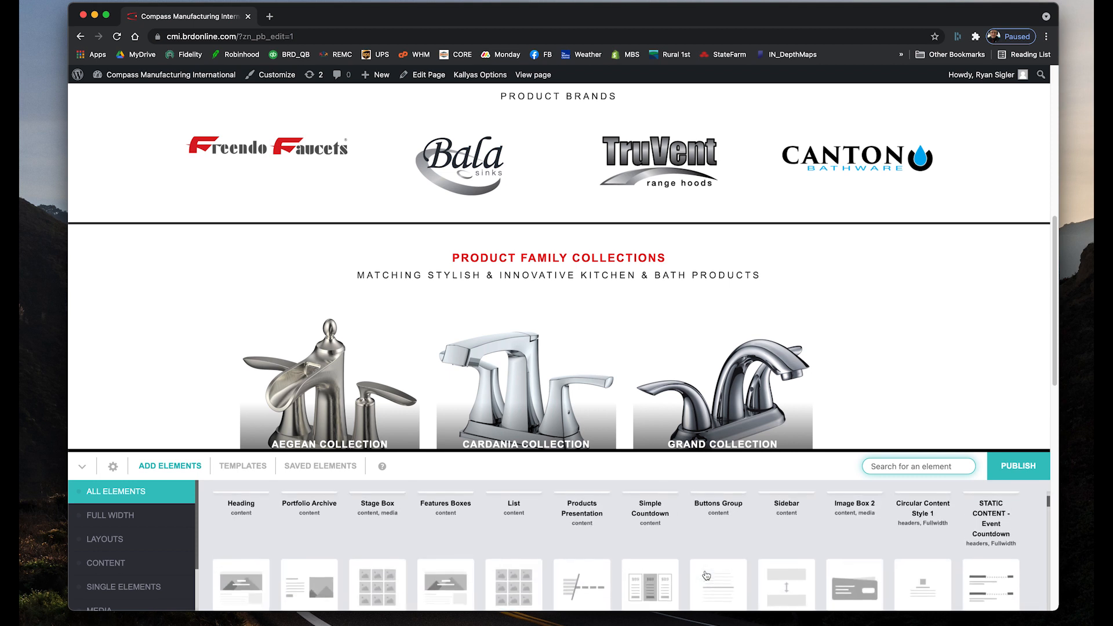
pyautogui.scroll(2, 706, 576)
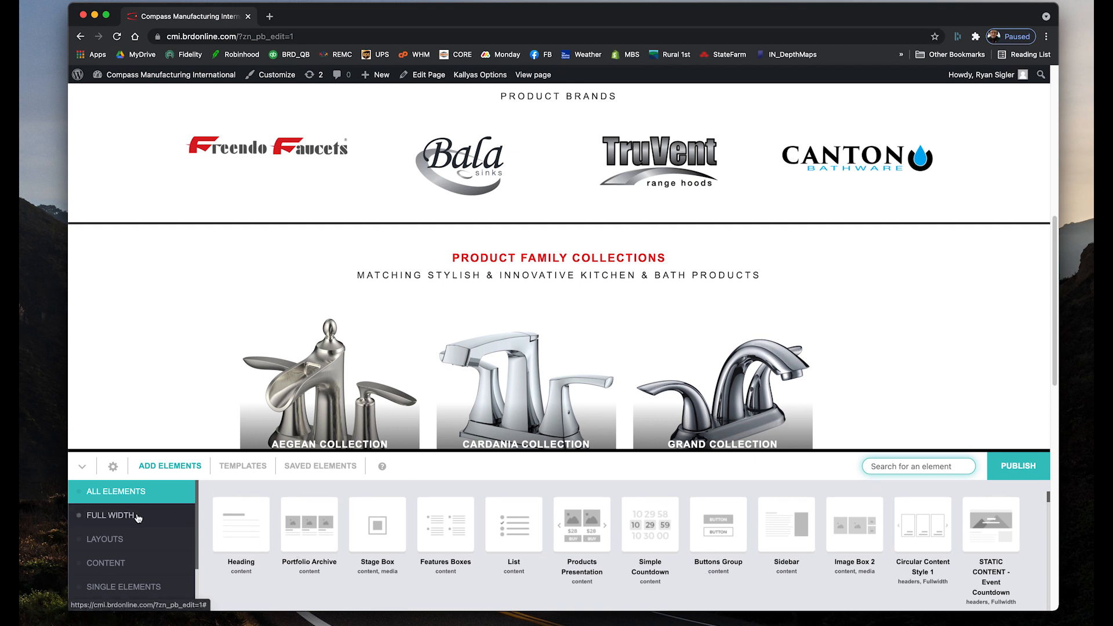
pyautogui.scroll(-2, 138, 518)
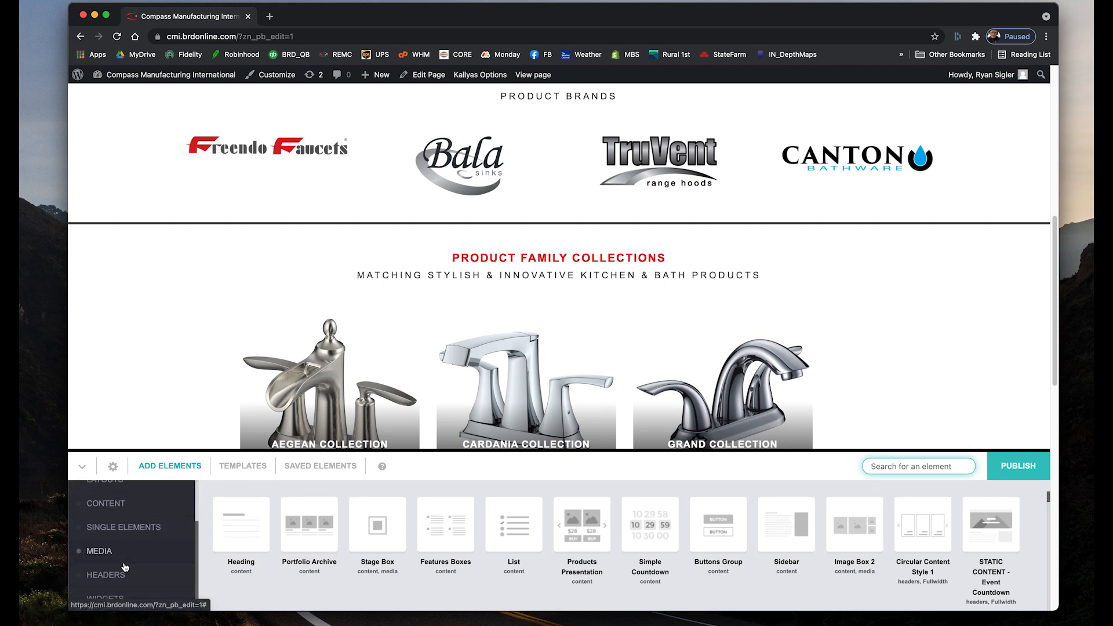
pyautogui.scroll(2, 116, 586)
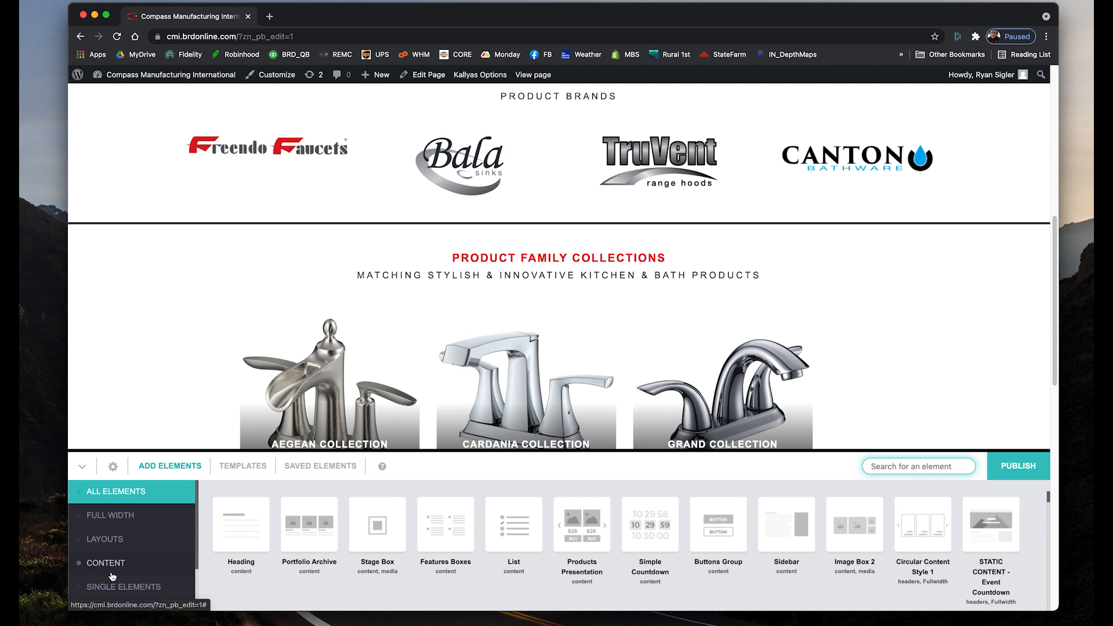
# Show the elements available in the Layouts, Content and Media categories
pyautogui.scroll(-1, 126, 547)
pyautogui.click(125, 545)
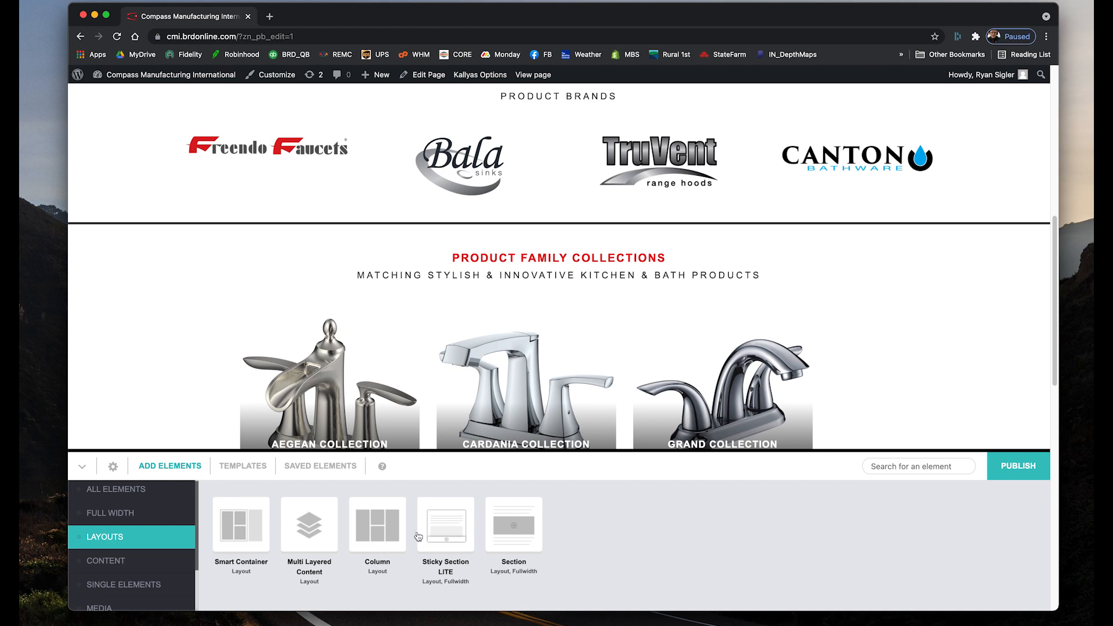
pyautogui.scroll(-2, 123, 577)
pyautogui.click(118, 520)
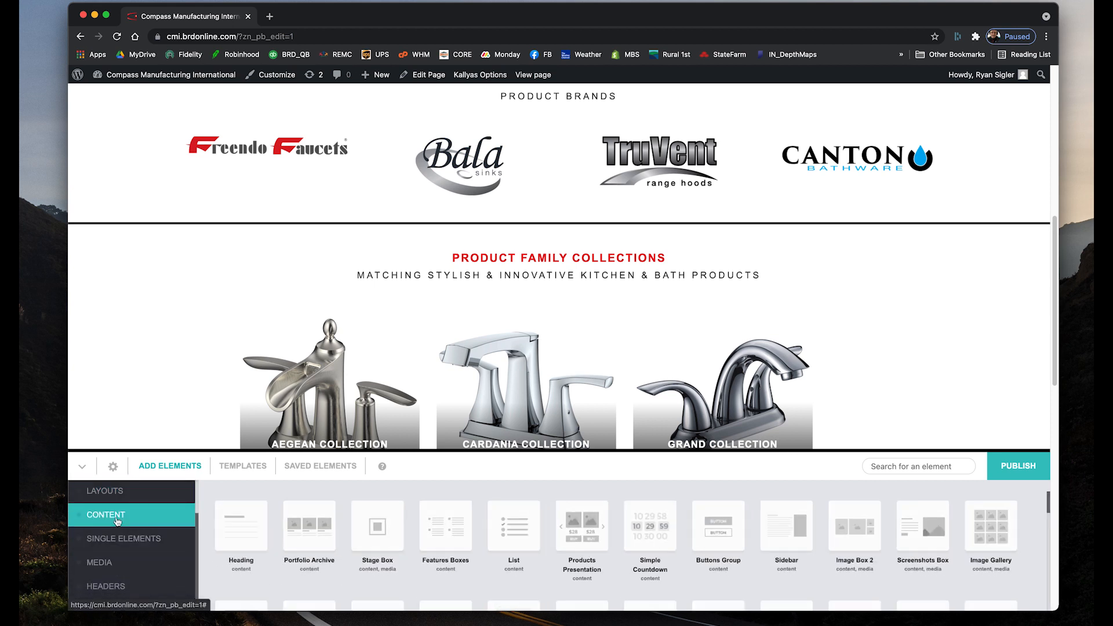
pyautogui.click(107, 562)
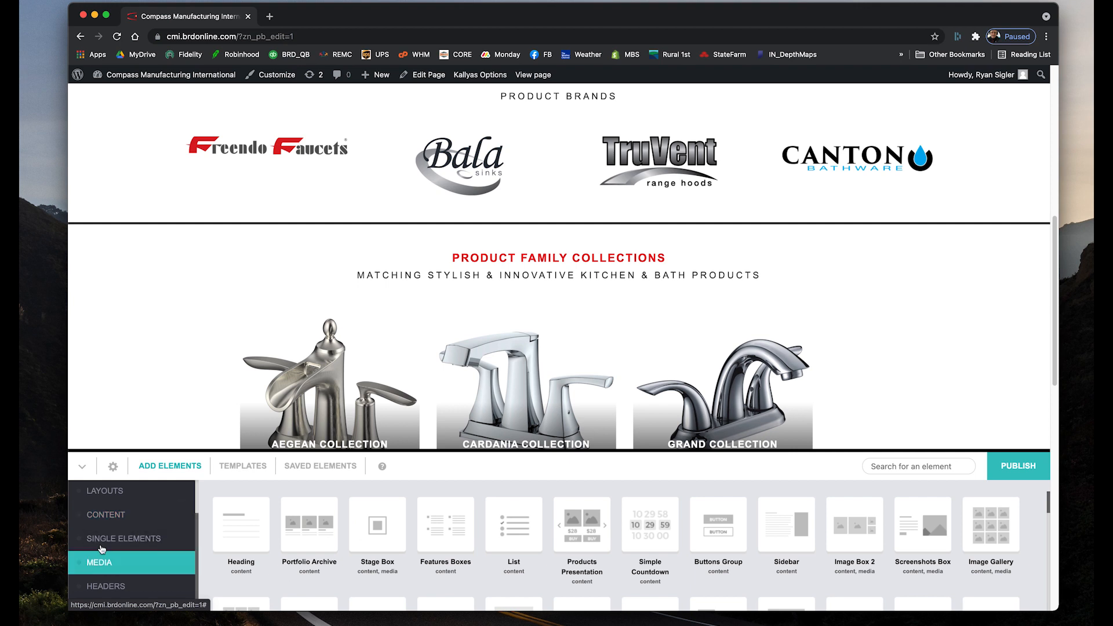
# Return to the Content category and browse through its available elements
pyautogui.click(110, 518)
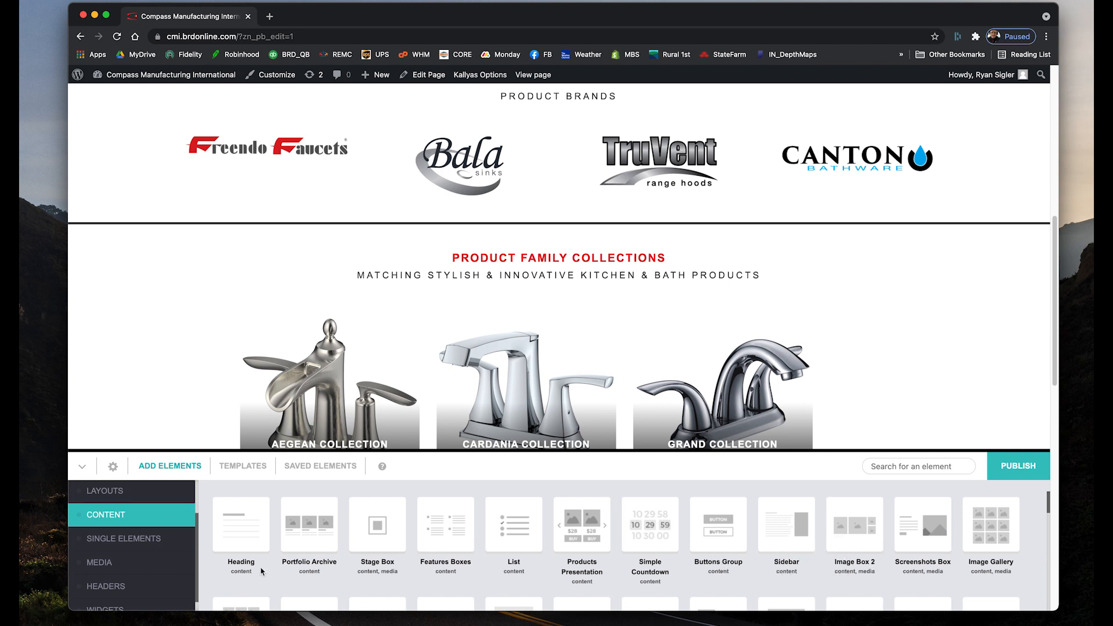
pyautogui.scroll(-3, 423, 559)
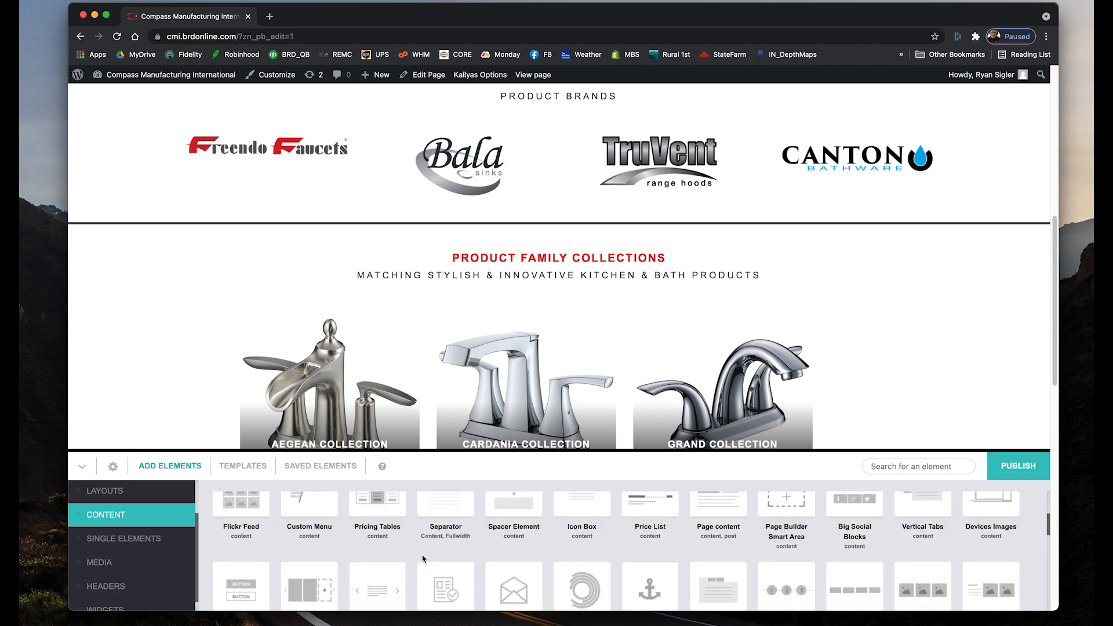
pyautogui.scroll(-3, 422, 559)
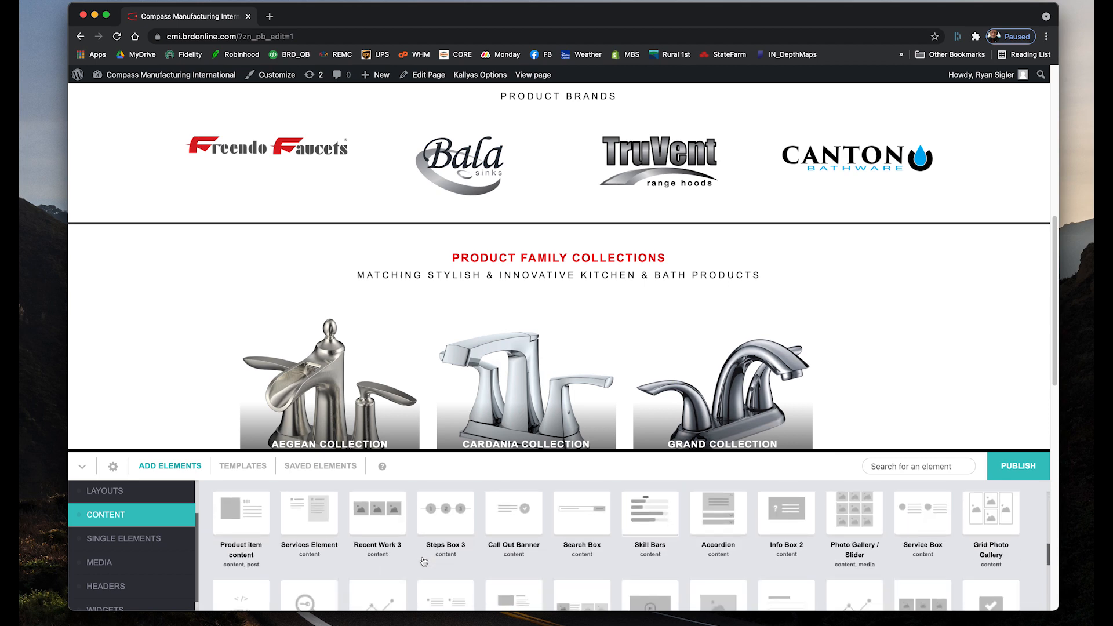
pyautogui.scroll(-3, 424, 562)
pyautogui.scroll(-6, 425, 560)
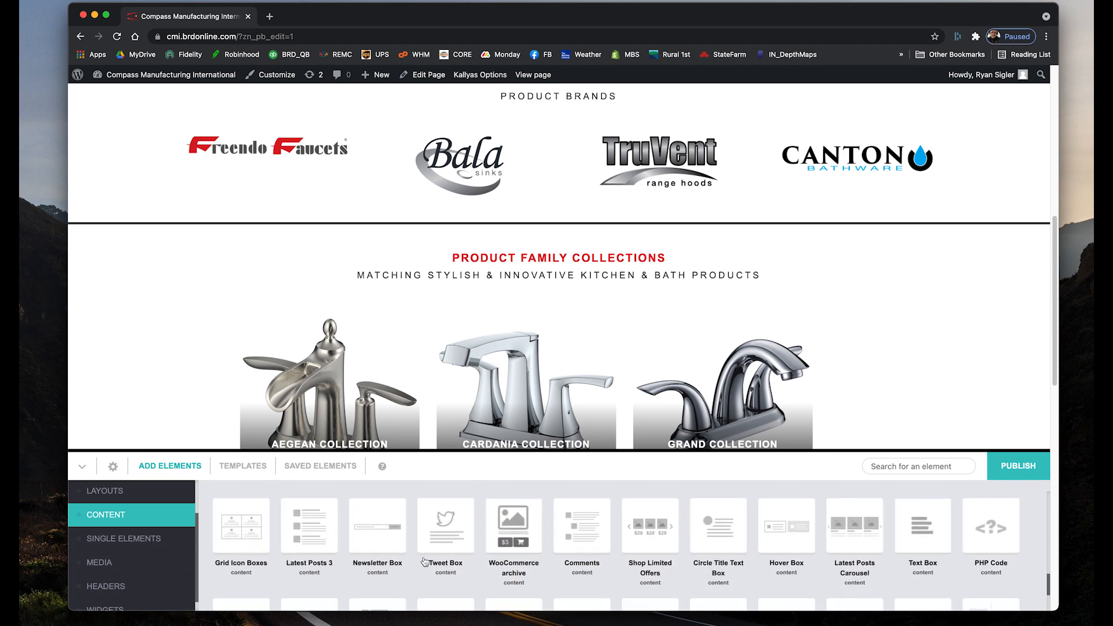
# Browse the remaining Content elements, and look through the Home page down to its footer and back to the slider
pyautogui.scroll(-3, 427, 561)
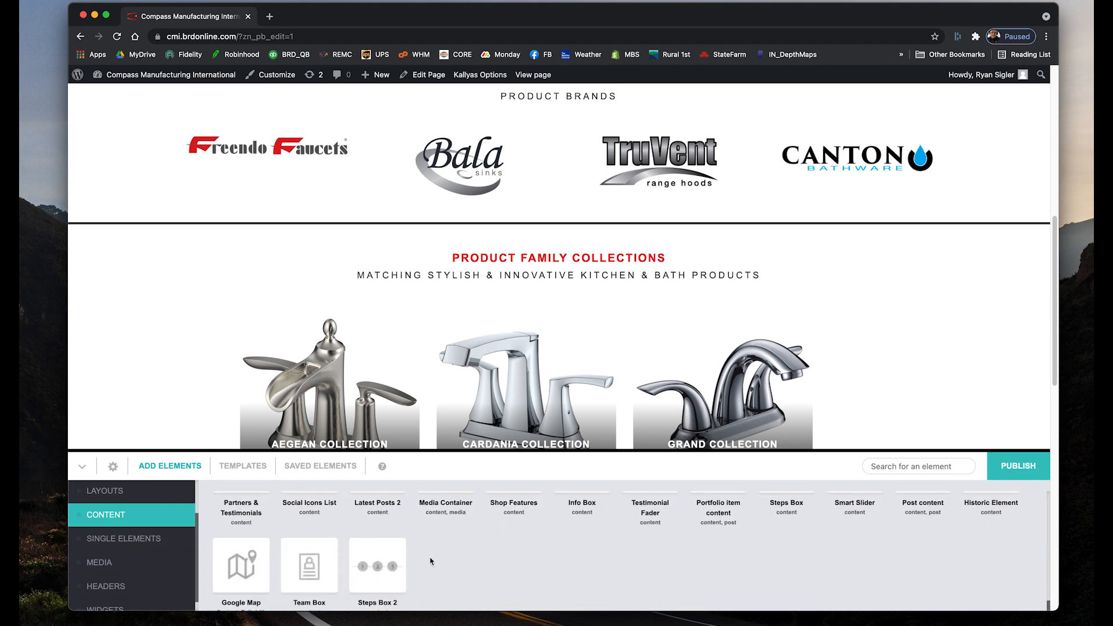
pyautogui.scroll(10, 479, 569)
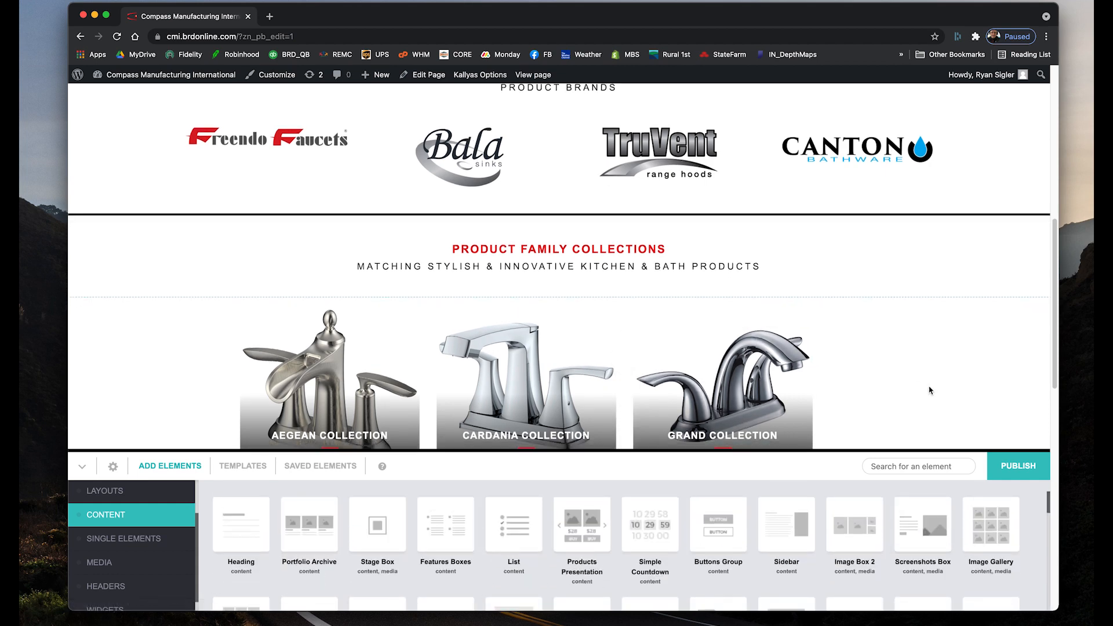
pyautogui.scroll(-5, 930, 391)
pyautogui.scroll(-6, 440, 385)
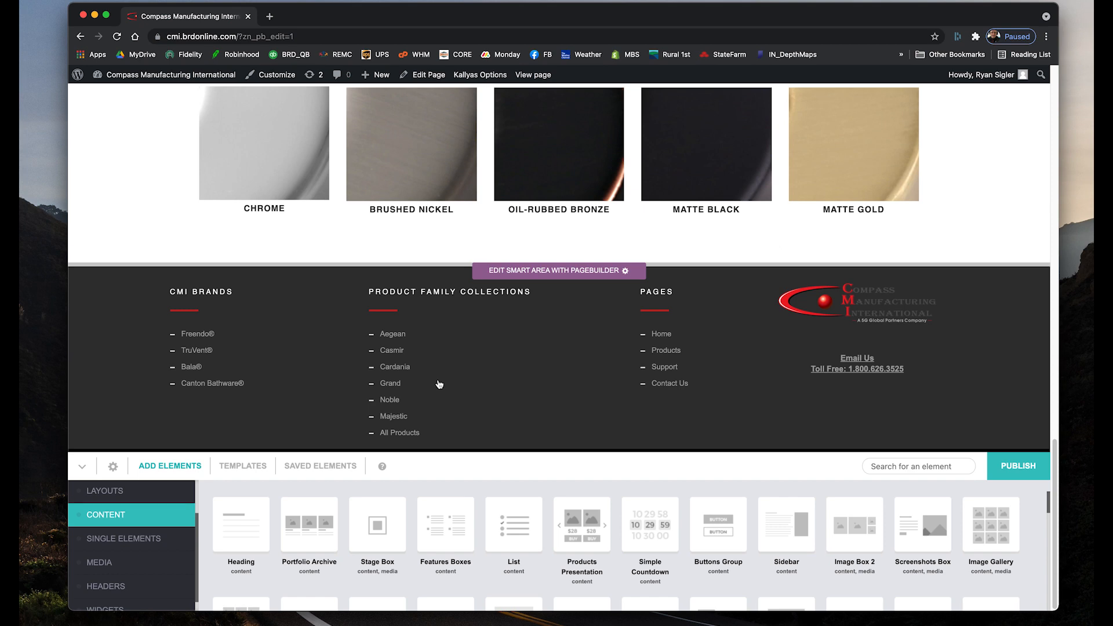
pyautogui.scroll(8, 450, 371)
pyautogui.scroll(15, 461, 365)
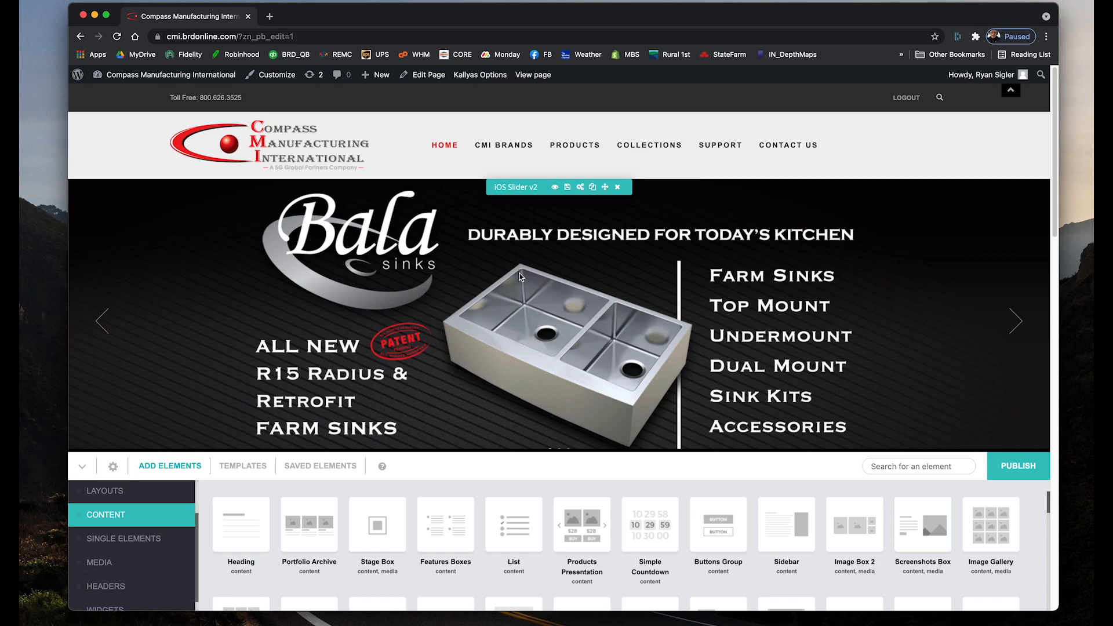
# Examine the iOS Slider v2 element's controls and the saved elements list, leaving the element library collapsed
pyautogui.scroll(-1, 520, 274)
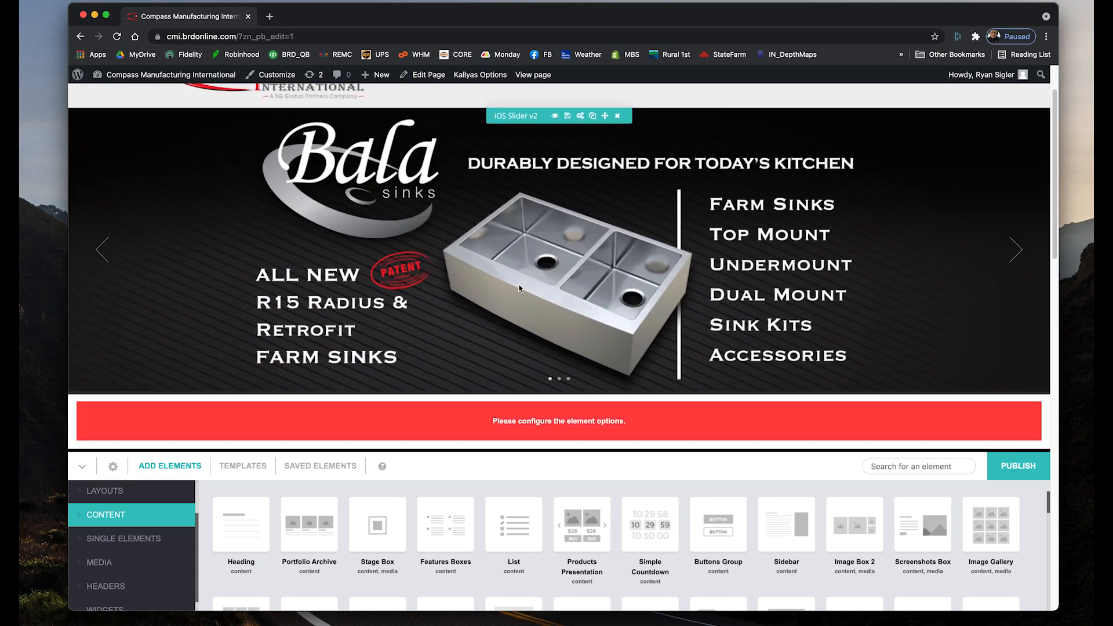
pyautogui.scroll(3, 518, 276)
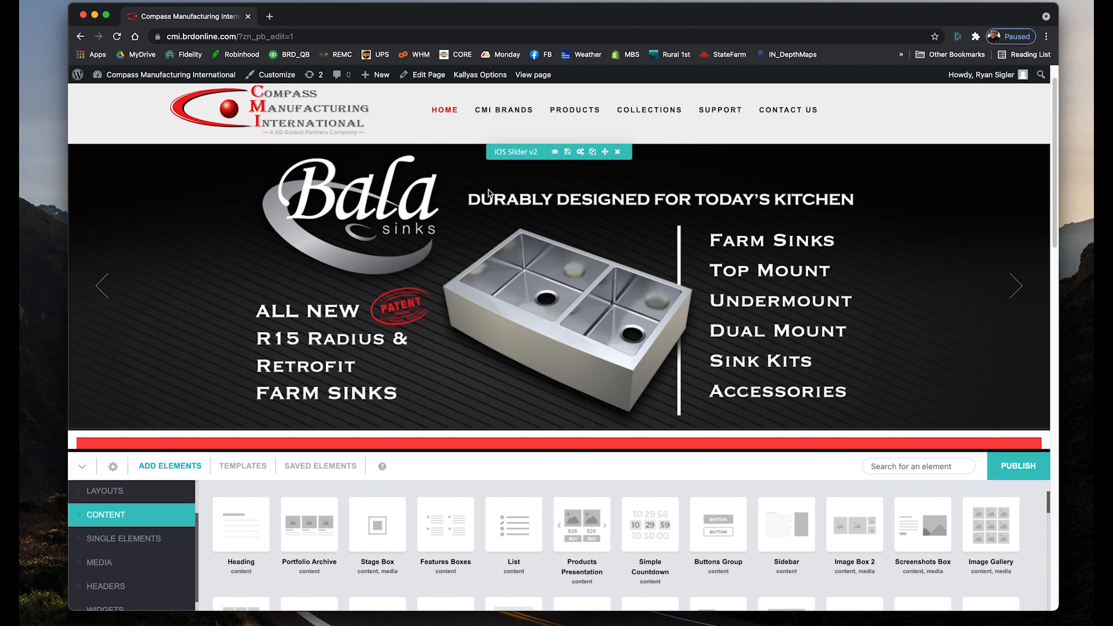
pyautogui.scroll(-1, 666, 255)
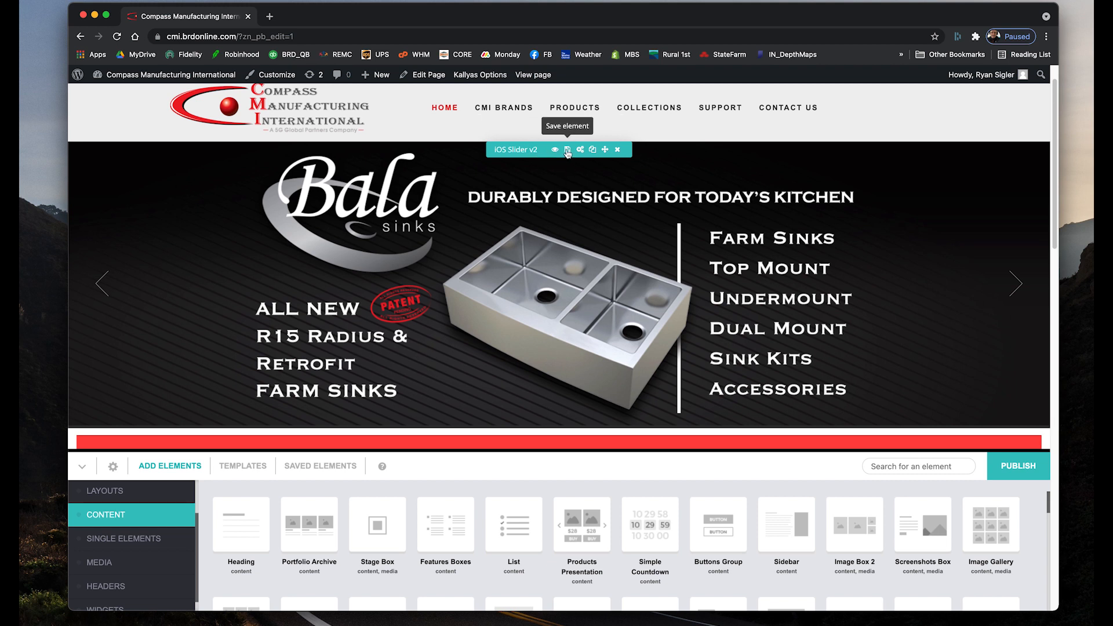
pyautogui.click(336, 467)
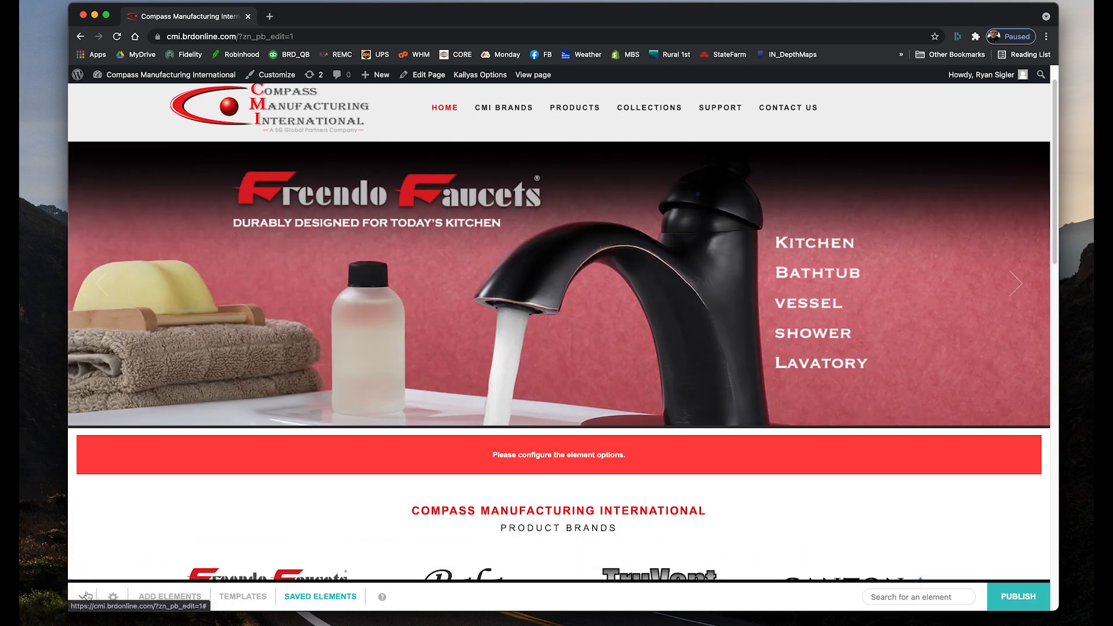
pyautogui.click(87, 596)
pyautogui.scroll(-2, 571, 455)
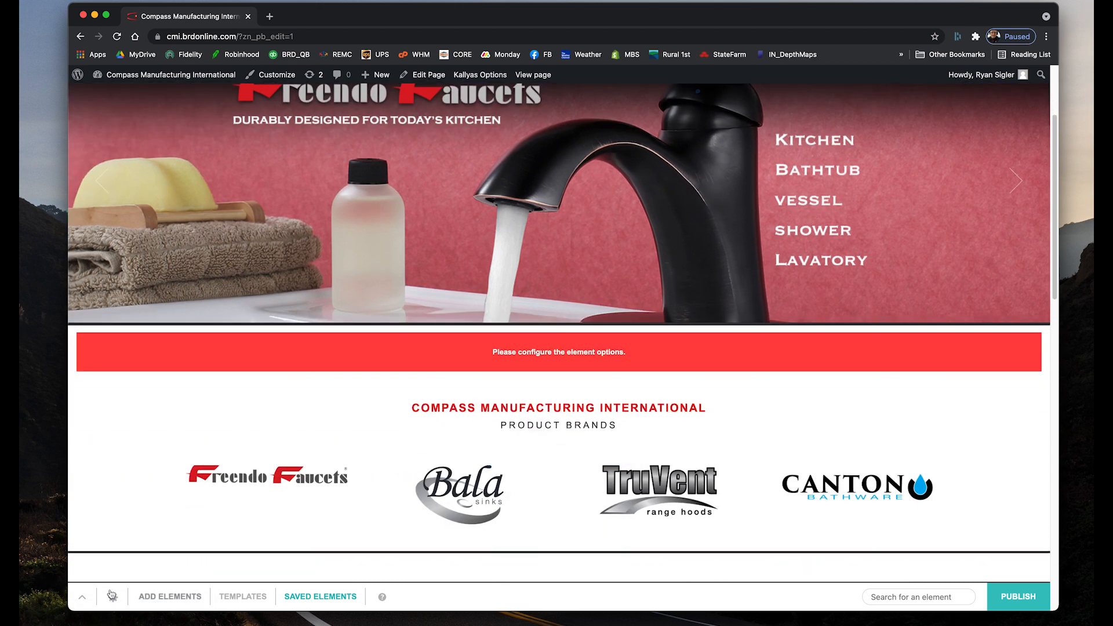
pyautogui.click(82, 597)
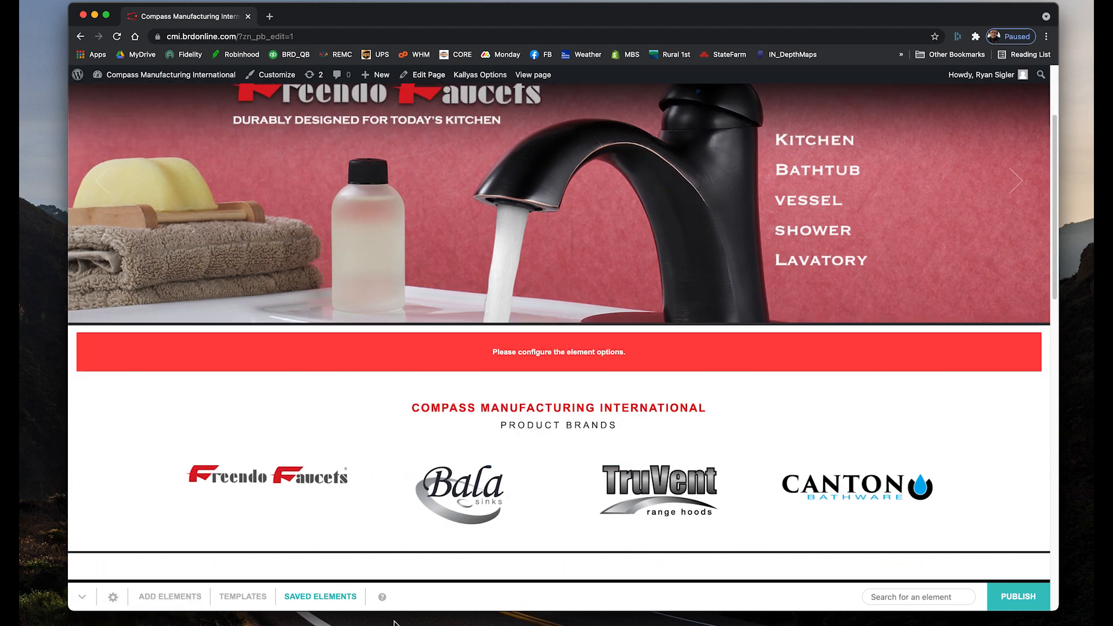
pyautogui.click(84, 597)
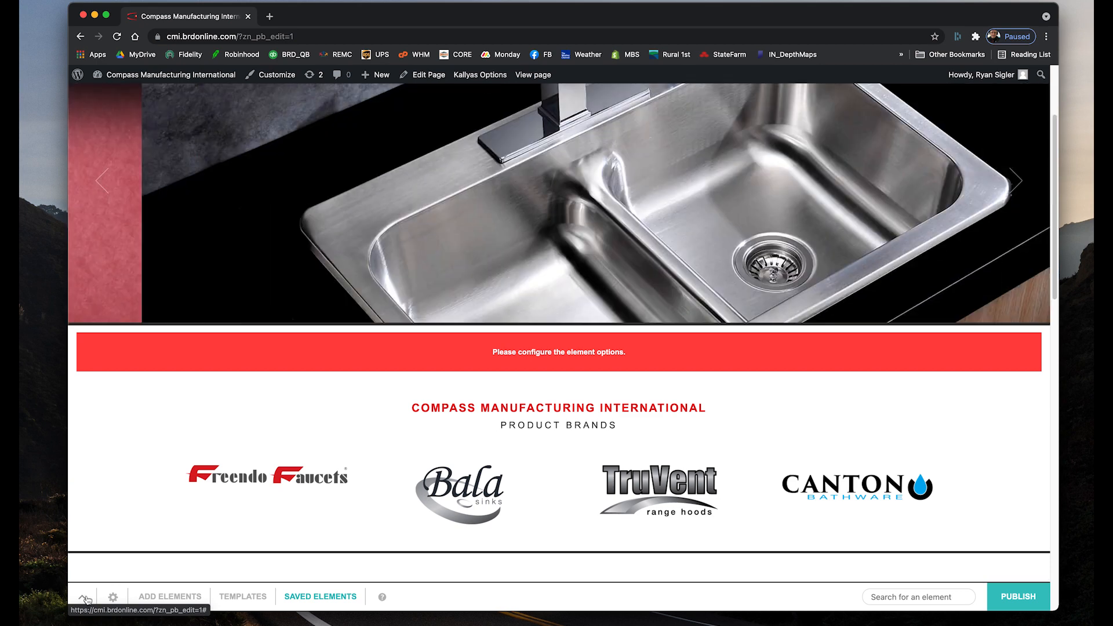
# Save the Product Family Collections title element as a reusable element named "Page Title & Header"
pyautogui.scroll(-1, 360, 481)
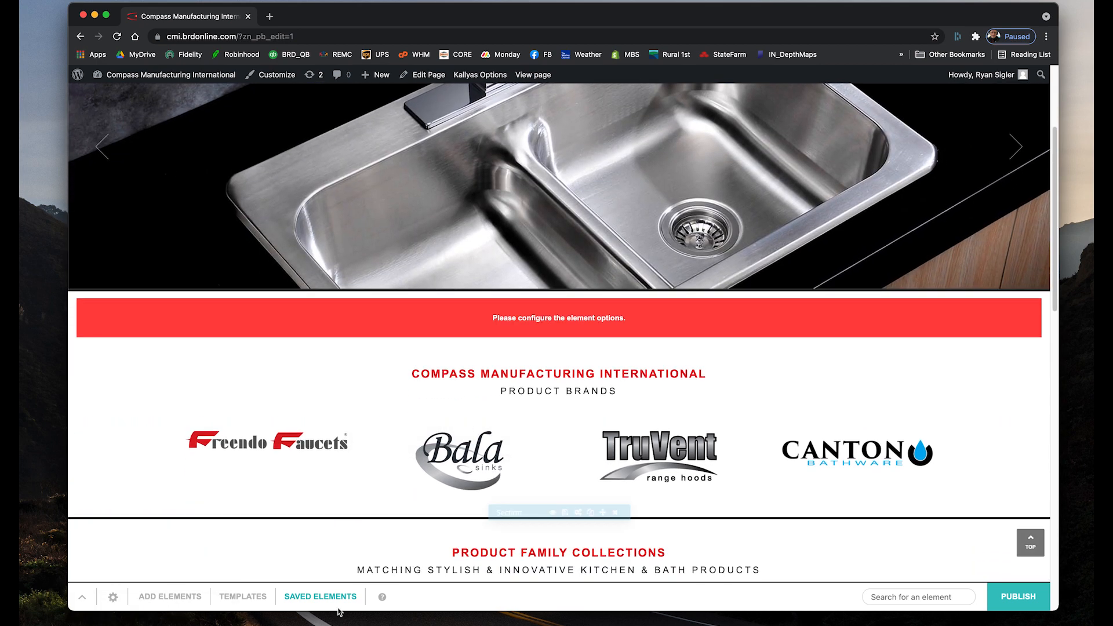
pyautogui.scroll(1, 505, 473)
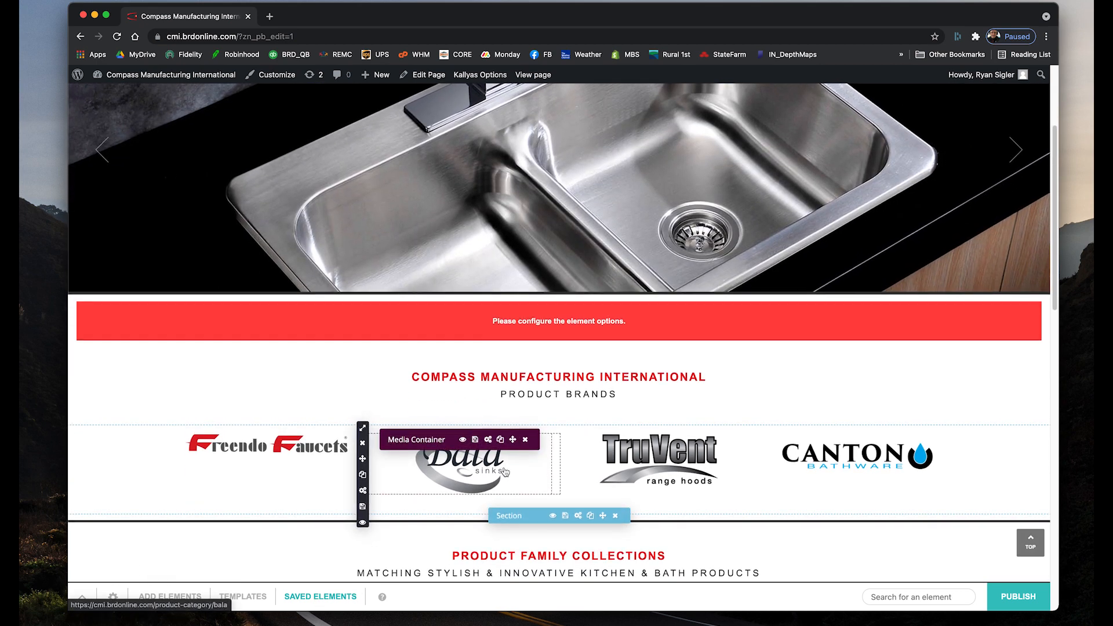
pyautogui.scroll(4, 506, 473)
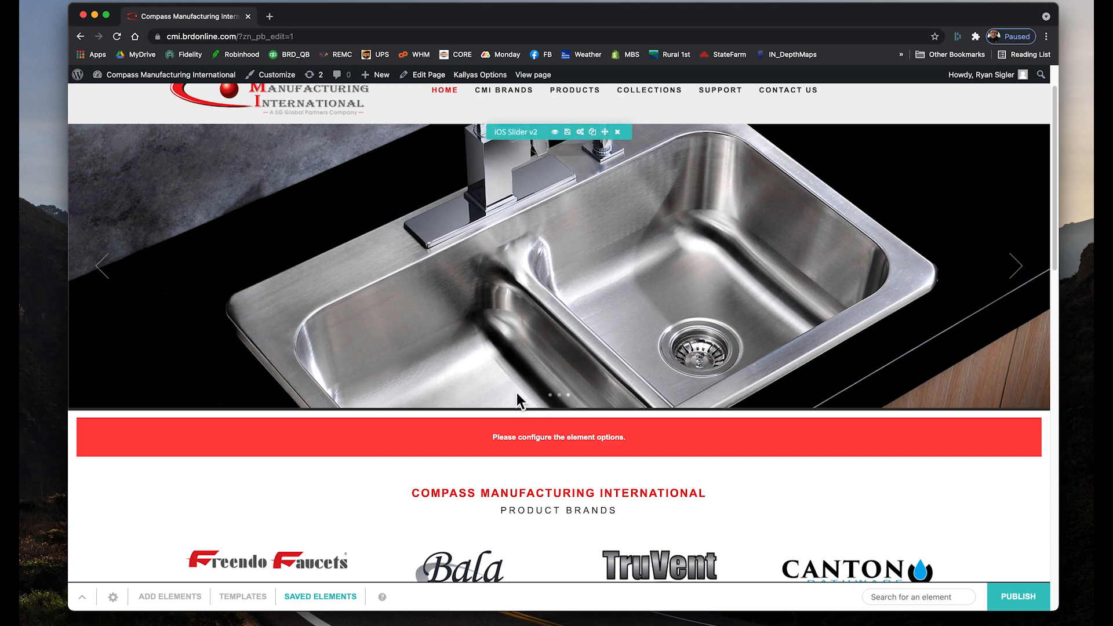
pyautogui.scroll(-10, 517, 392)
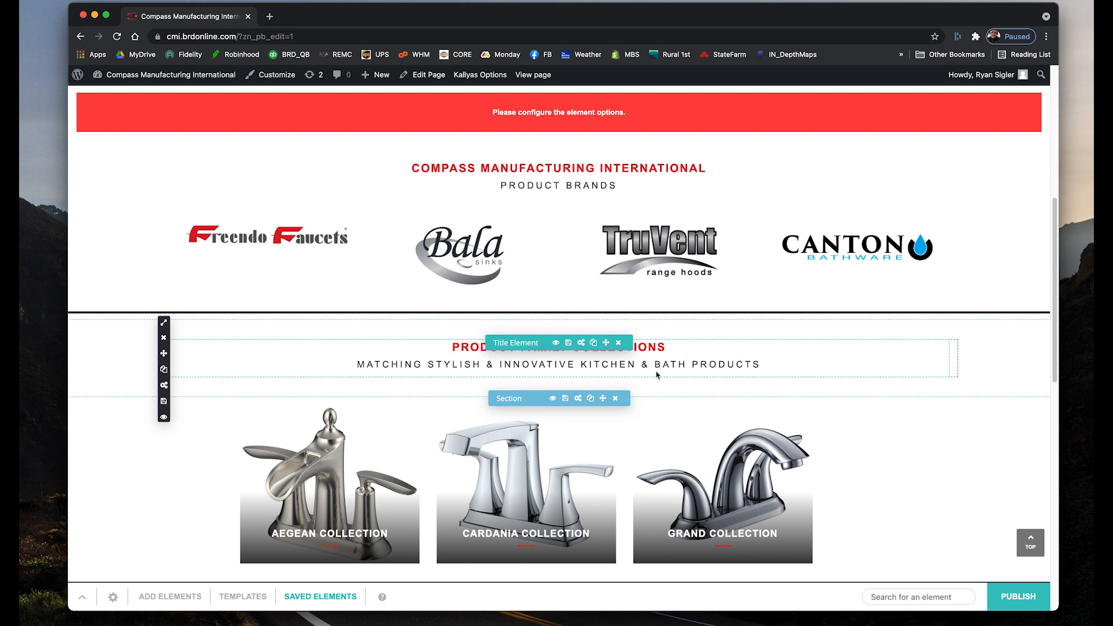
pyautogui.click(569, 345)
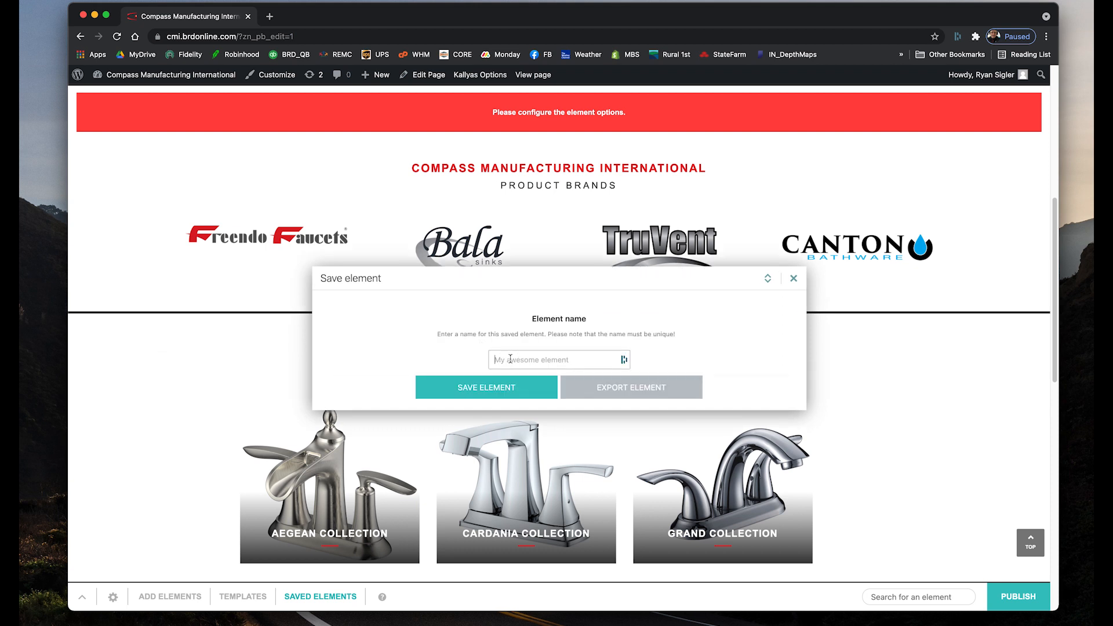
pyautogui.click(509, 358)
pyautogui.write('Tex')
pyautogui.press('BackSpace')
pyautogui.write('P')
pyautogui.click(531, 396)
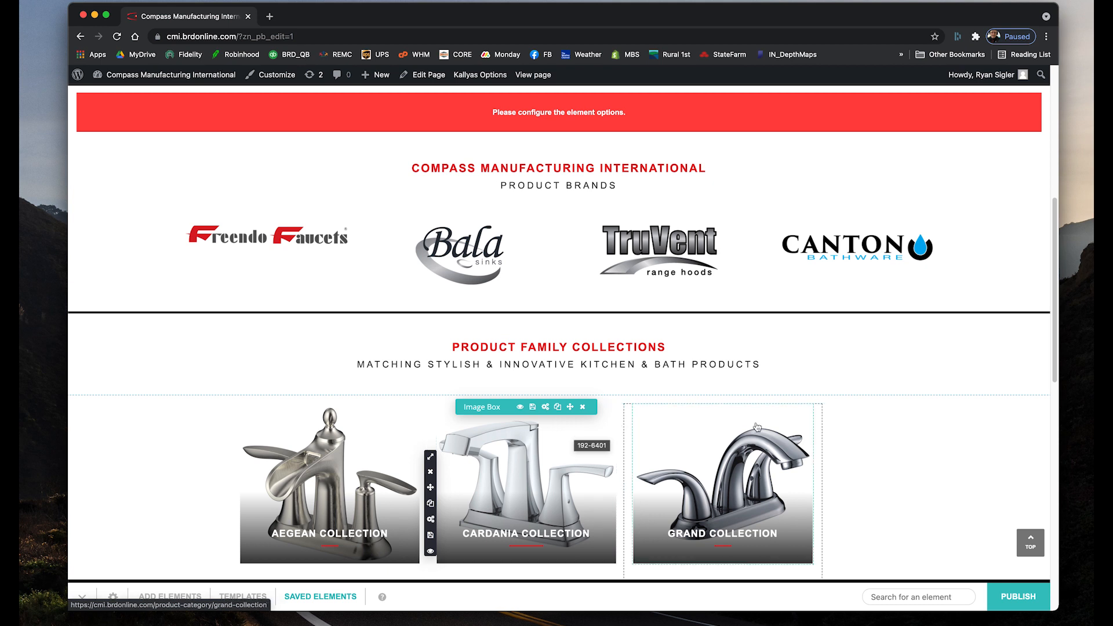
# Collapse the element library to look over the product collections, and view the general page options without changing them
pyautogui.scroll(-3, 725, 453)
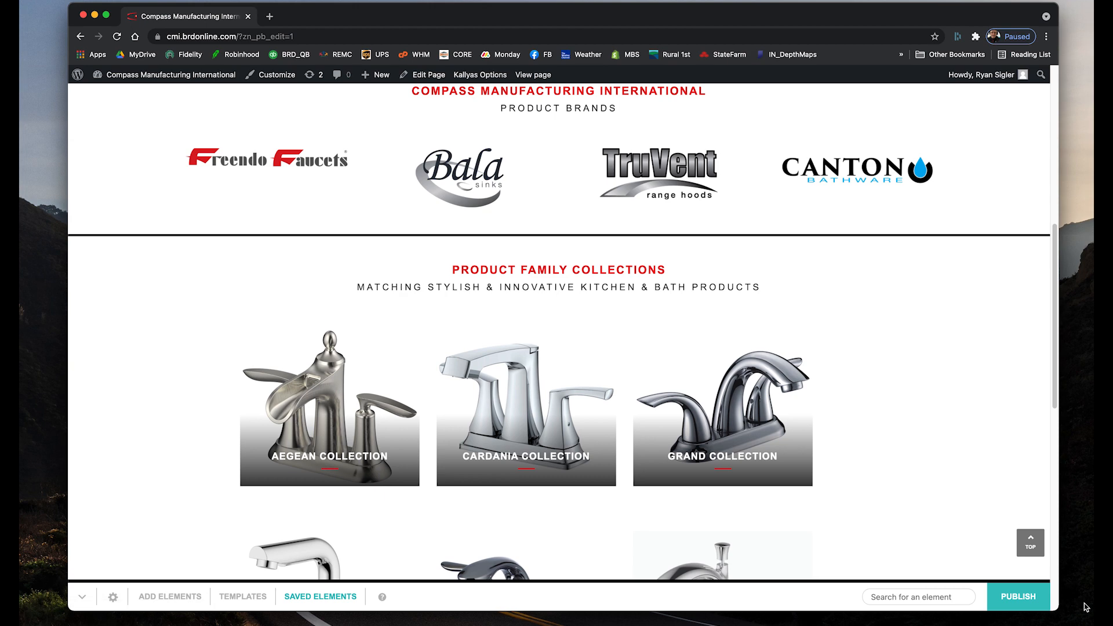
pyautogui.click(84, 599)
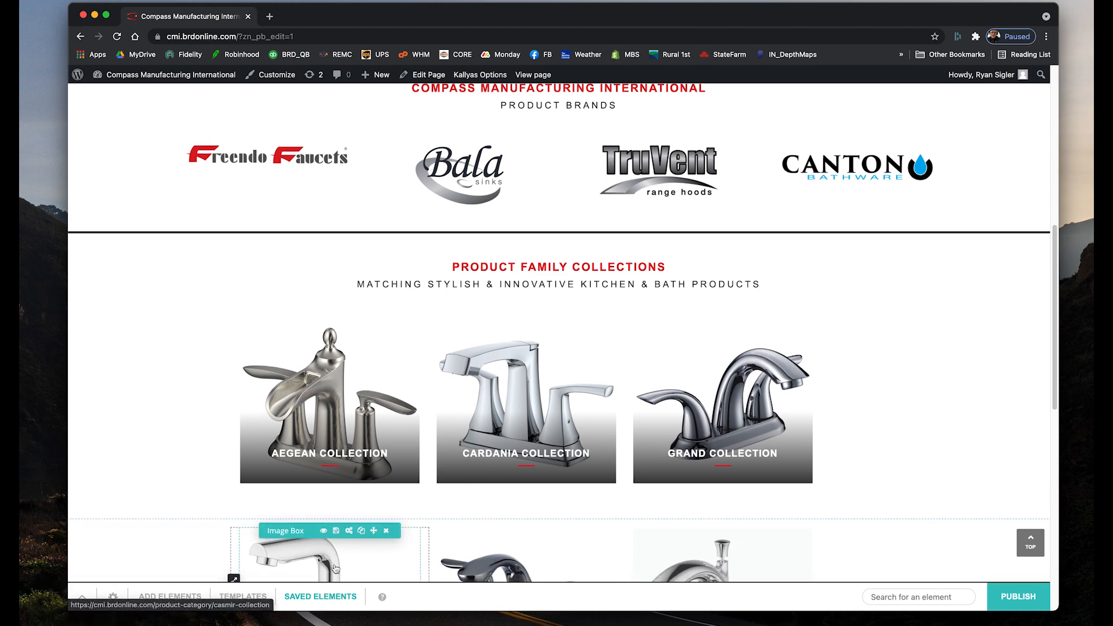
pyautogui.scroll(-5, 336, 567)
pyautogui.scroll(2, 336, 579)
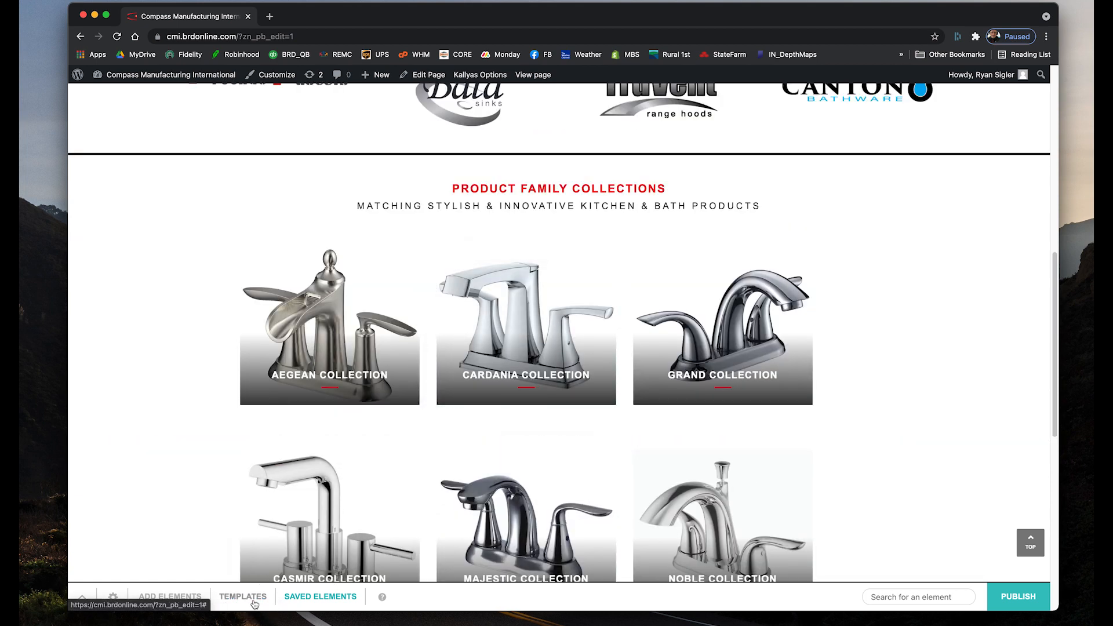
pyautogui.click(113, 598)
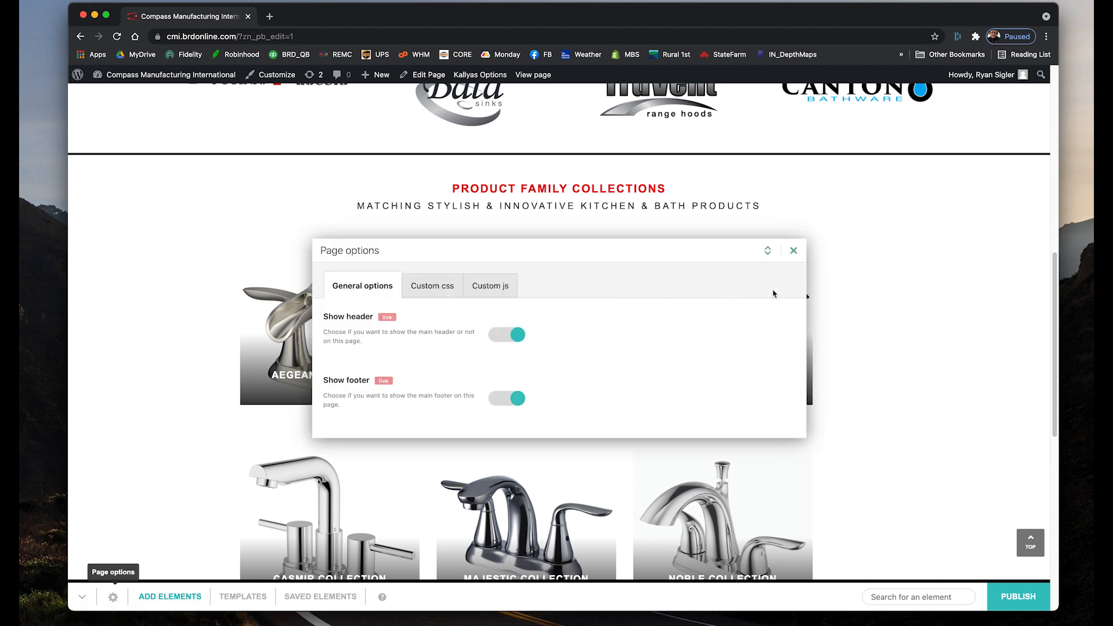
pyautogui.click(794, 251)
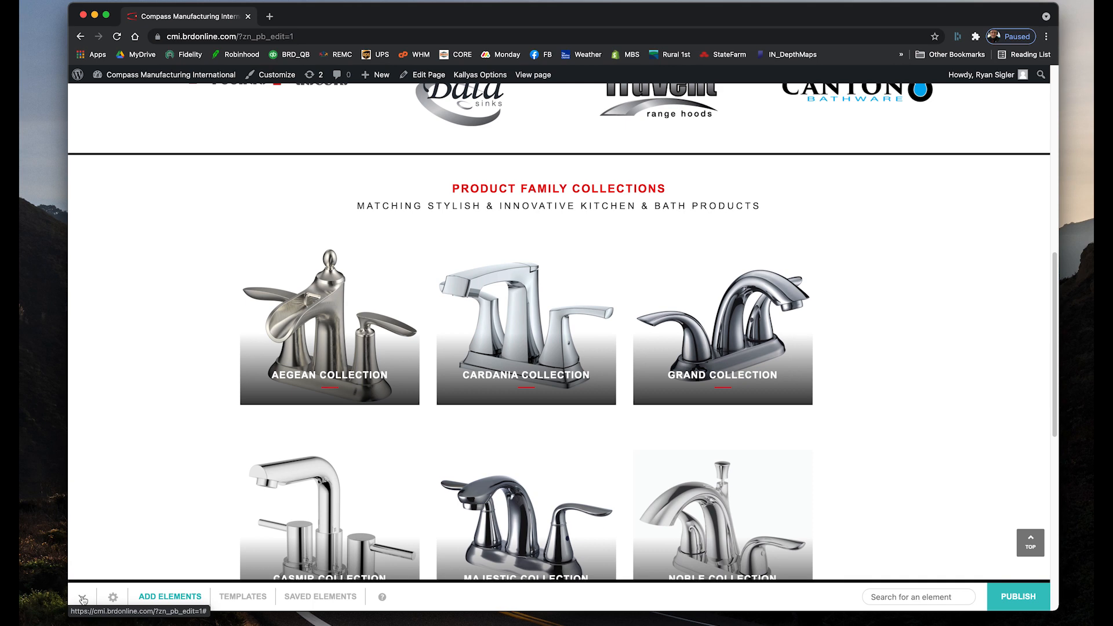
# Go to the WordPress dashboard, return to the site's Home page and reopen it in the page builder
pyautogui.moveTo(105, 79)
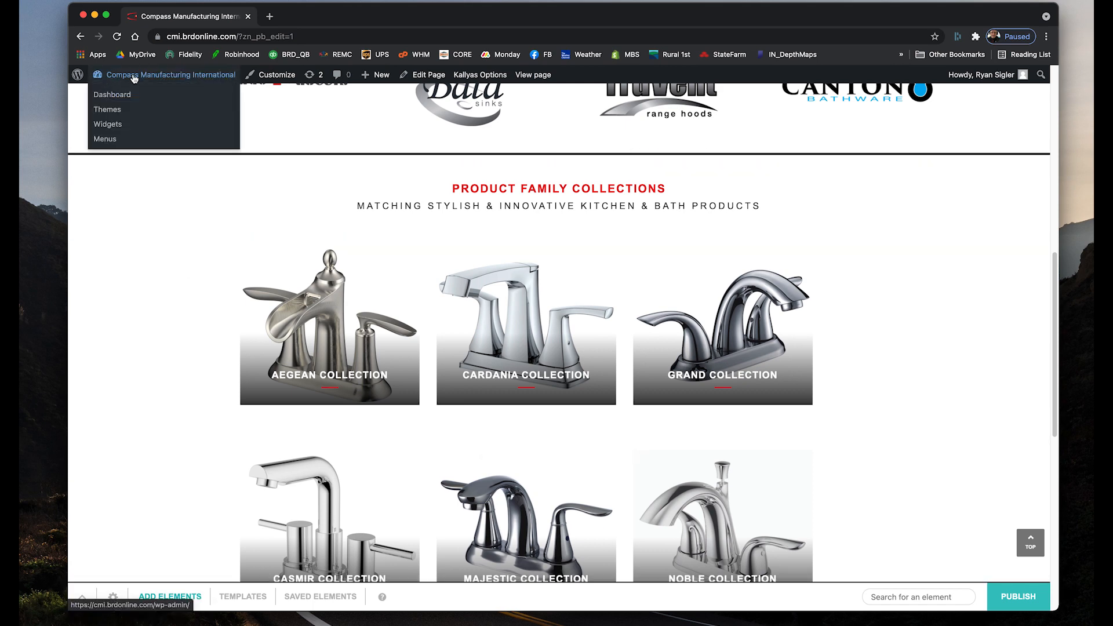
pyautogui.scroll(8, 537, 410)
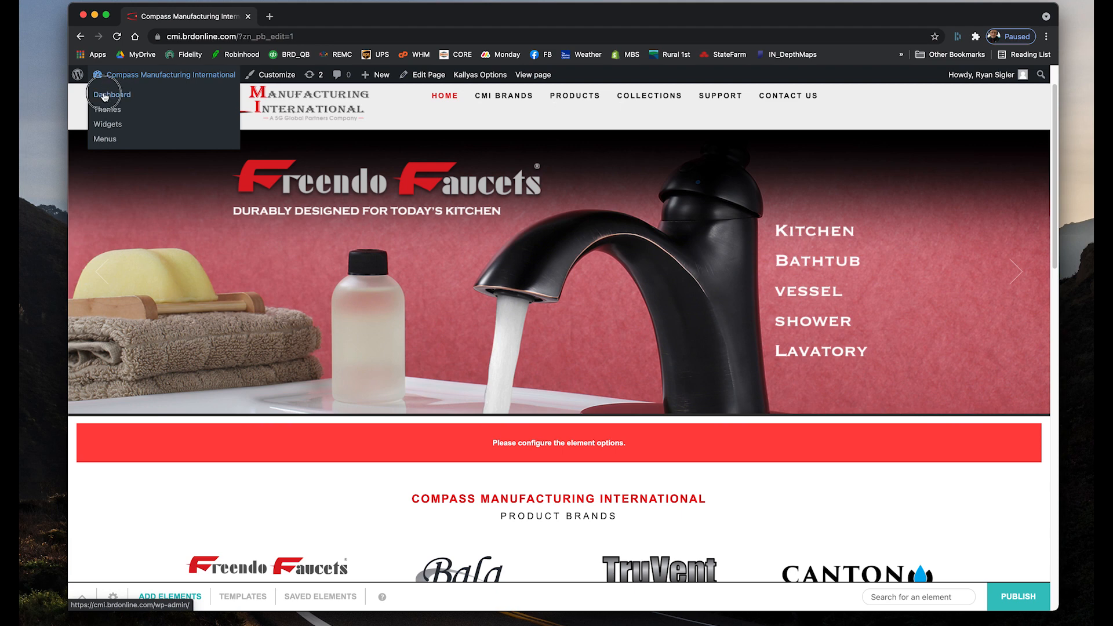
pyautogui.click(104, 94)
pyautogui.click(638, 243)
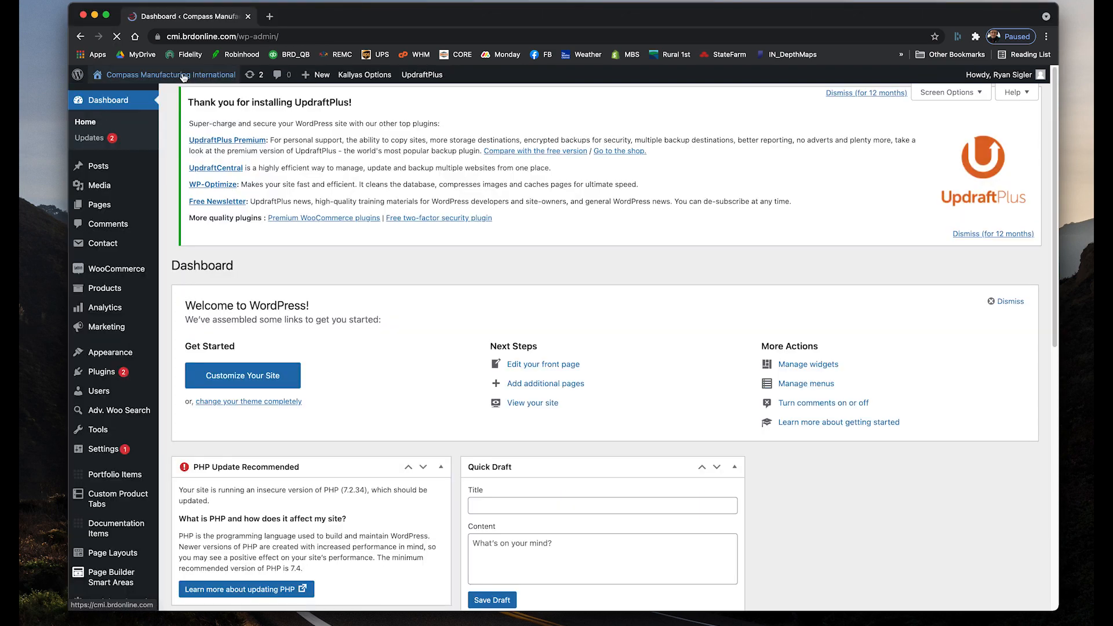
pyautogui.click(91, 123)
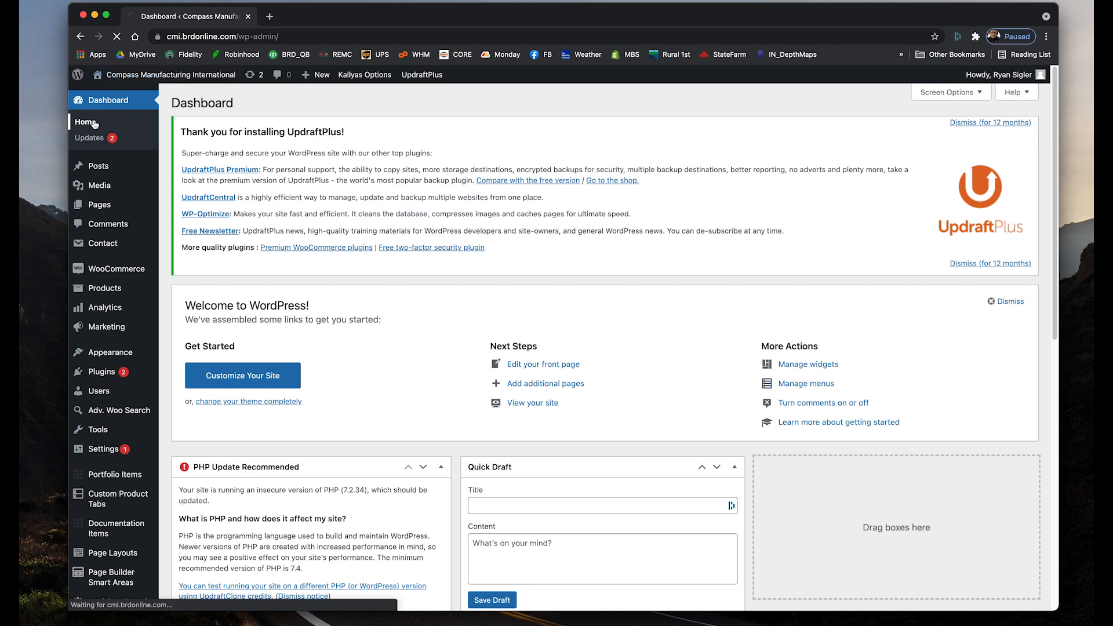
pyautogui.moveTo(107, 75)
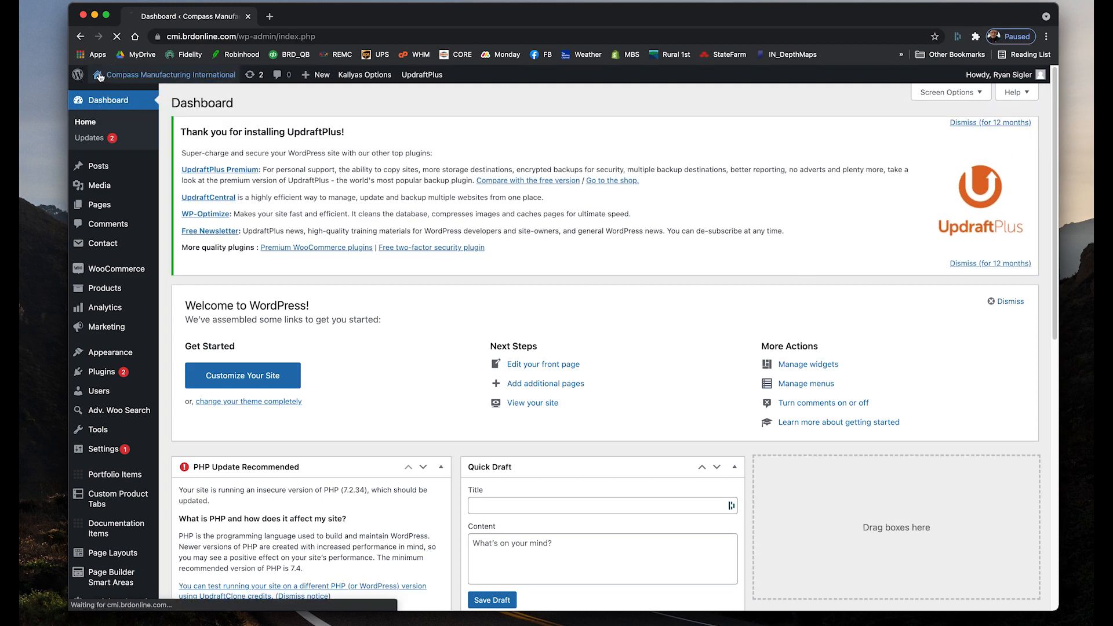
pyautogui.click(100, 76)
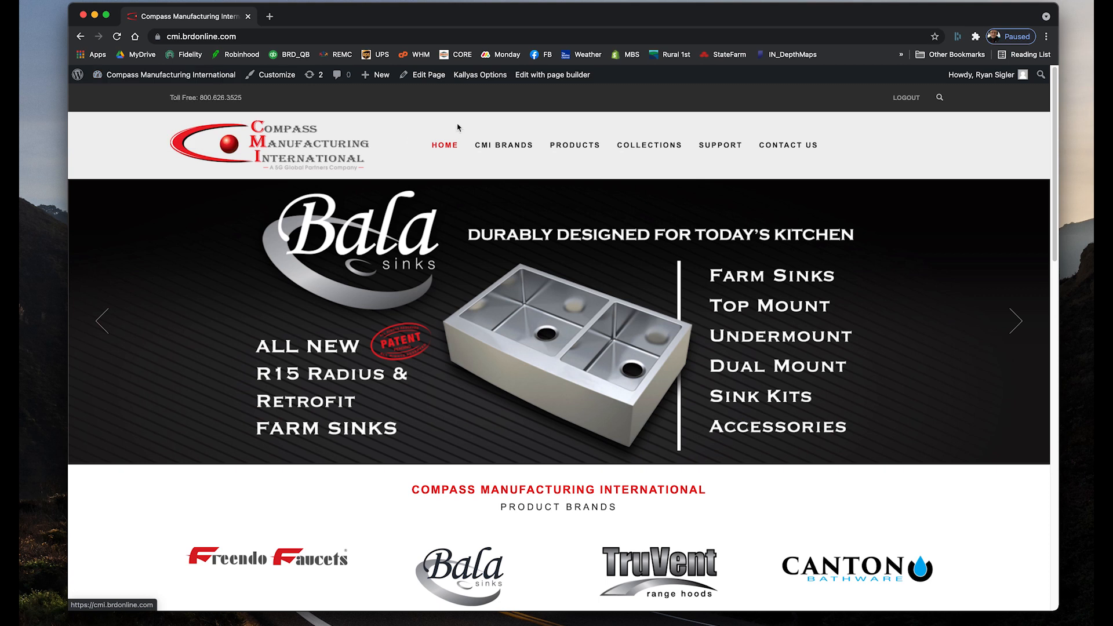
pyautogui.moveTo(529, 145)
pyautogui.click(561, 83)
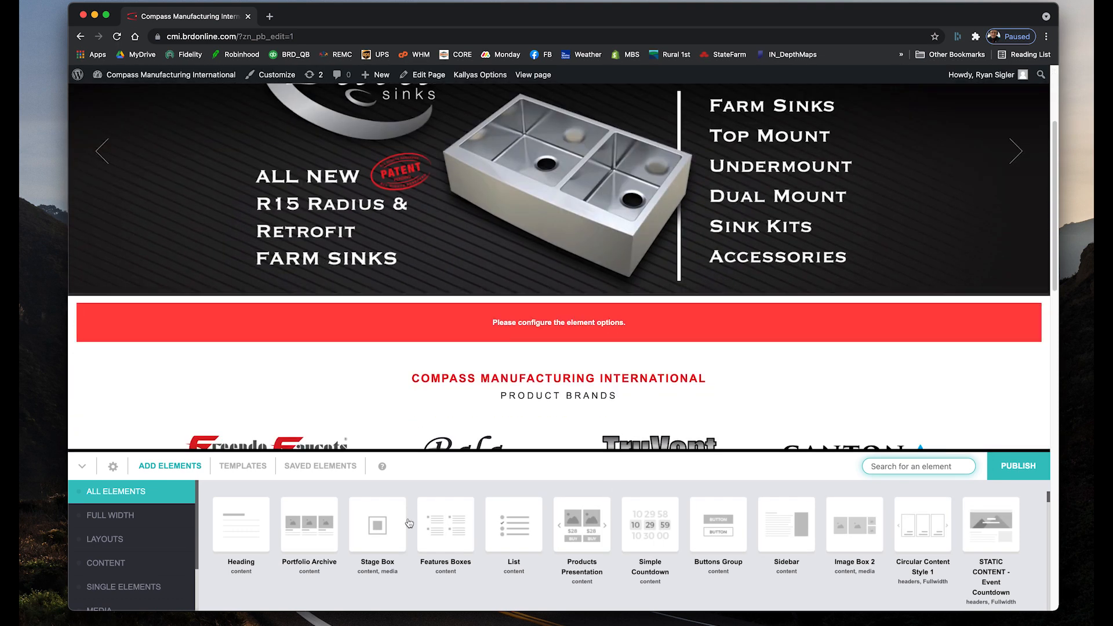
# Insert the saved Page Title & Header element from the saved elements below the Product Brands title
pyautogui.click(331, 473)
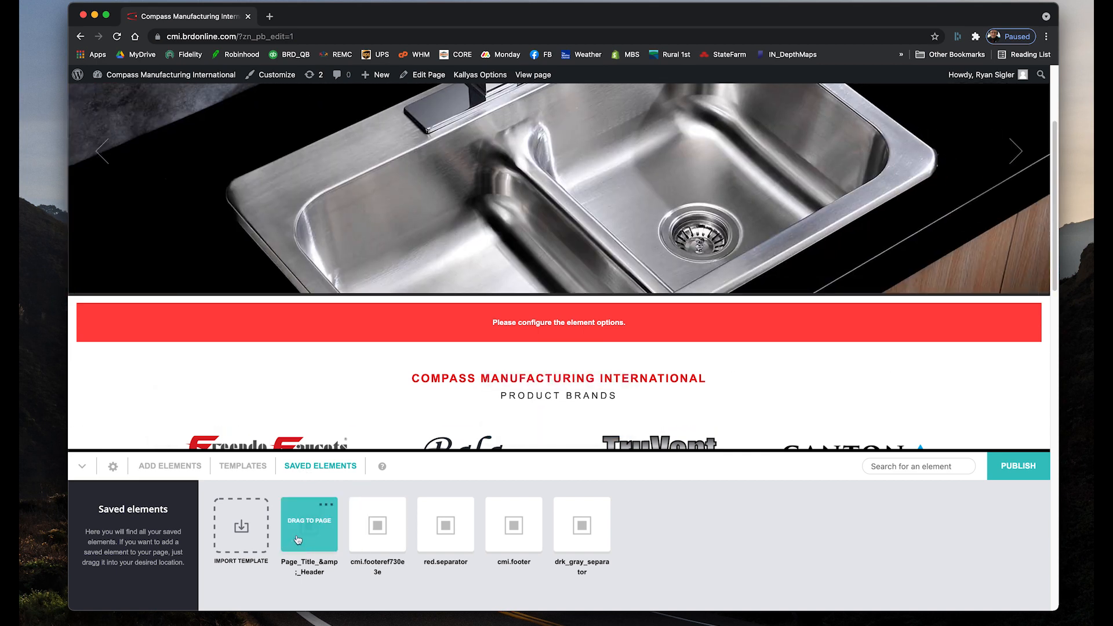
pyautogui.moveTo(305, 541); pyautogui.dragTo(535, 363)
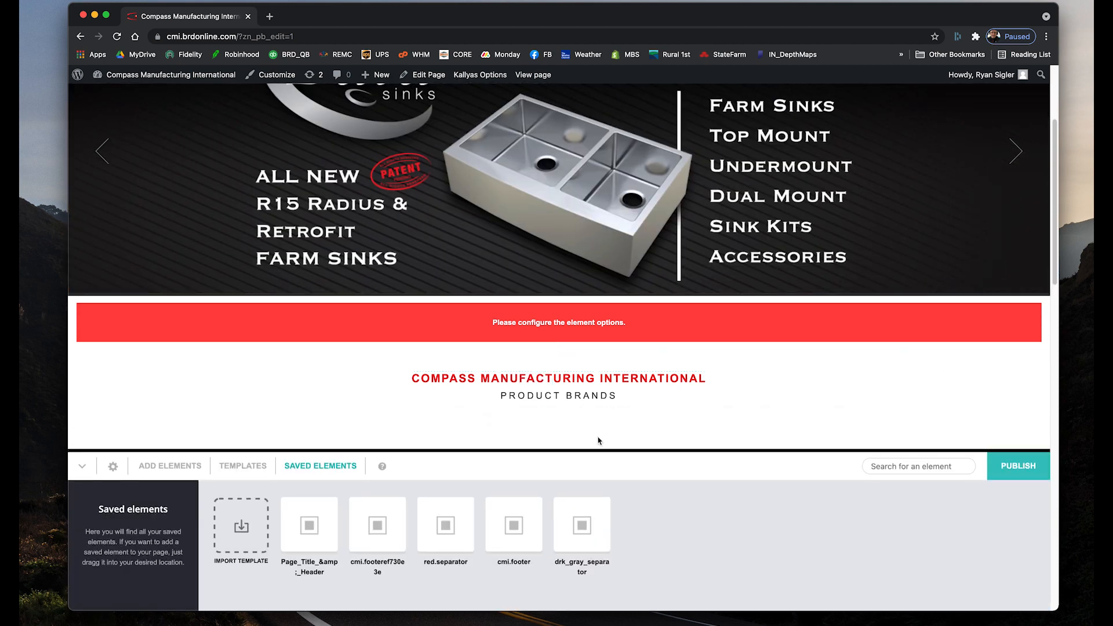
pyautogui.scroll(-3, 633, 393)
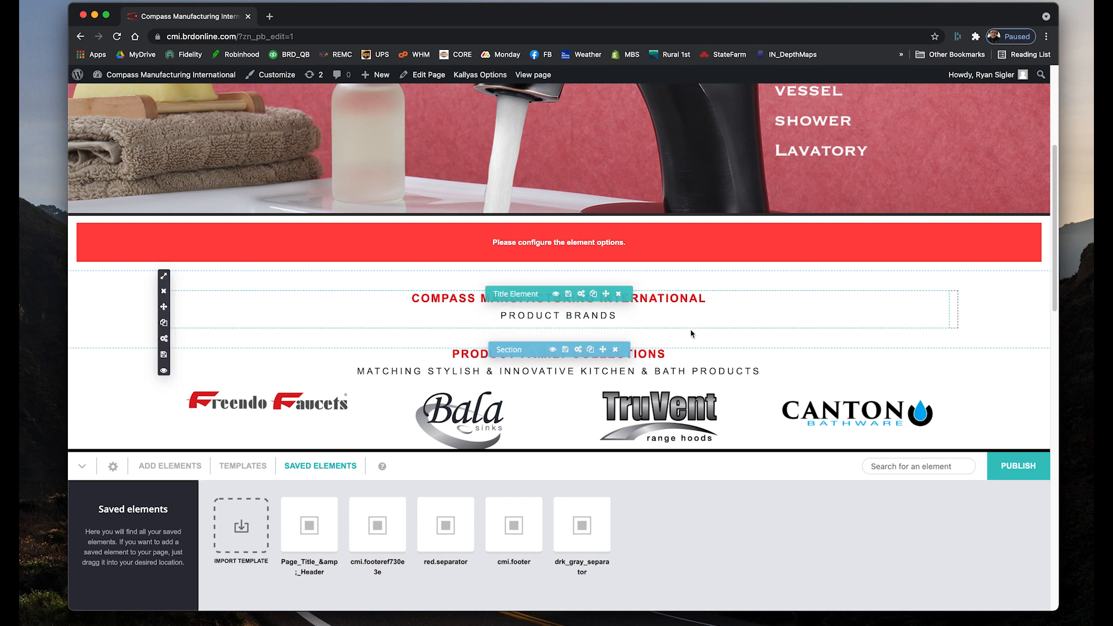
# Delete the inserted Product Family Collections title from the Product Brands area and check the surrounding layout
pyautogui.click(619, 352)
pyautogui.click(520, 363)
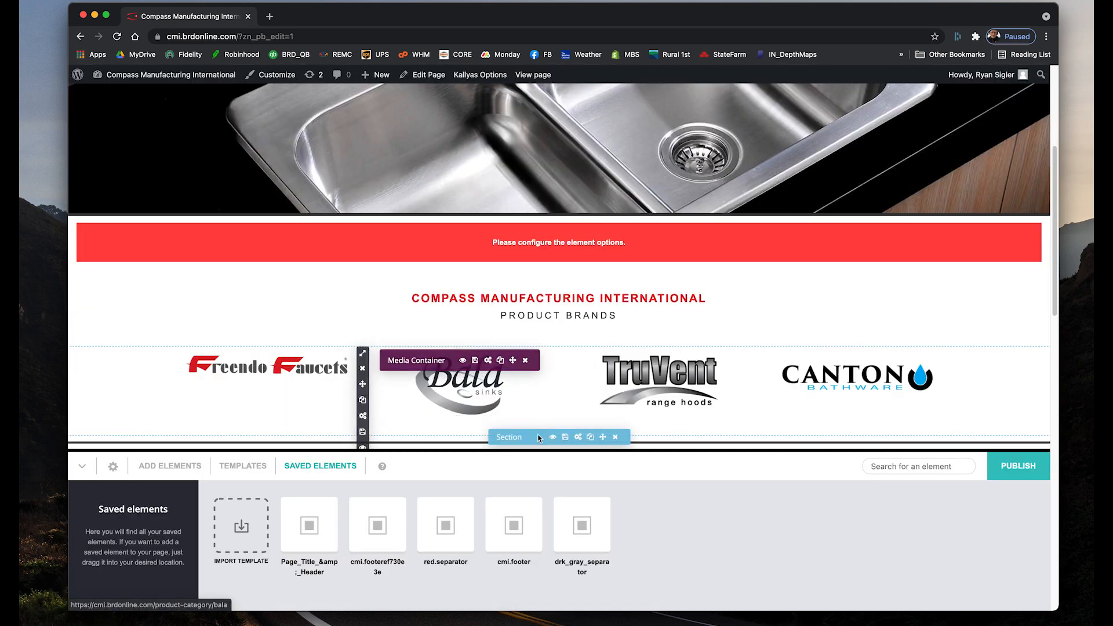
pyautogui.scroll(-1, 545, 429)
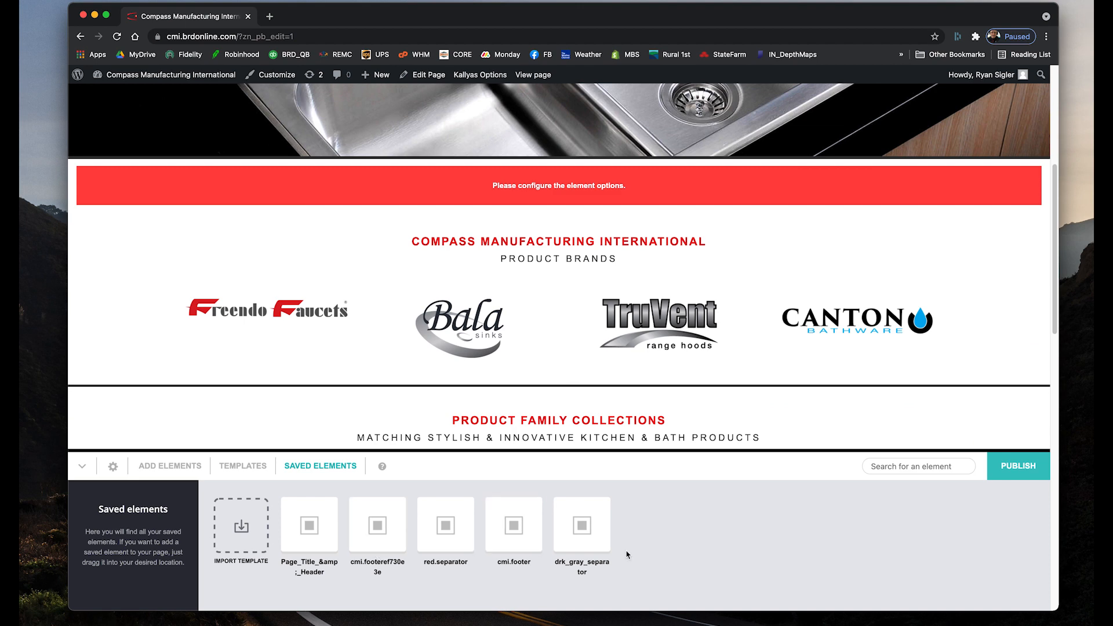
pyautogui.scroll(-1, 806, 341)
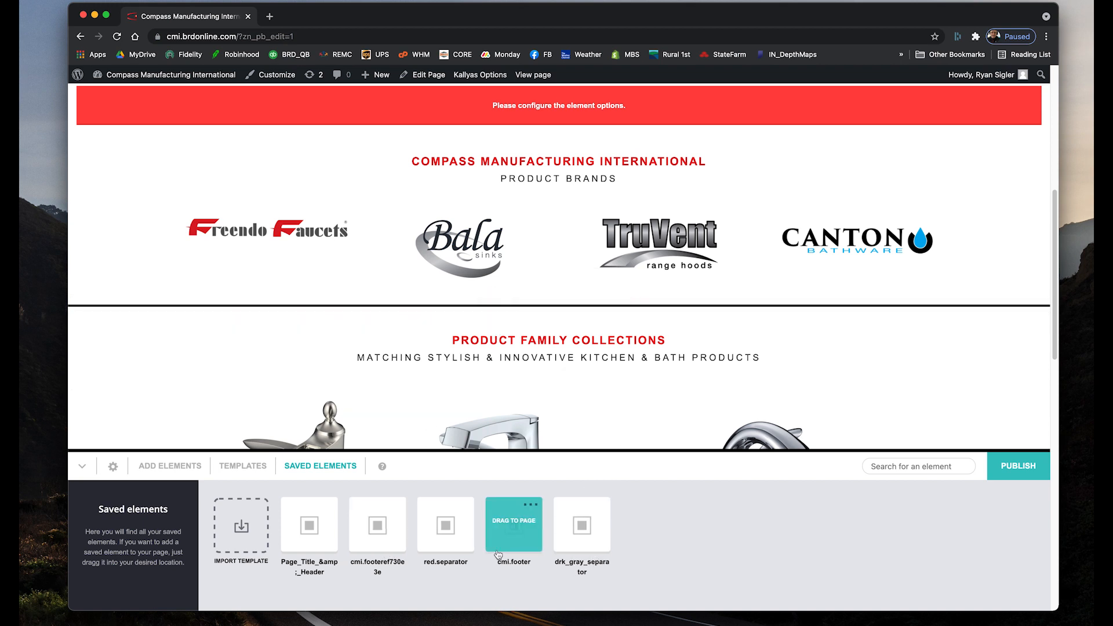
# Look over the Home page sections and open the options of the iOS Slider banner below the site header
pyautogui.scroll(-10, 517, 548)
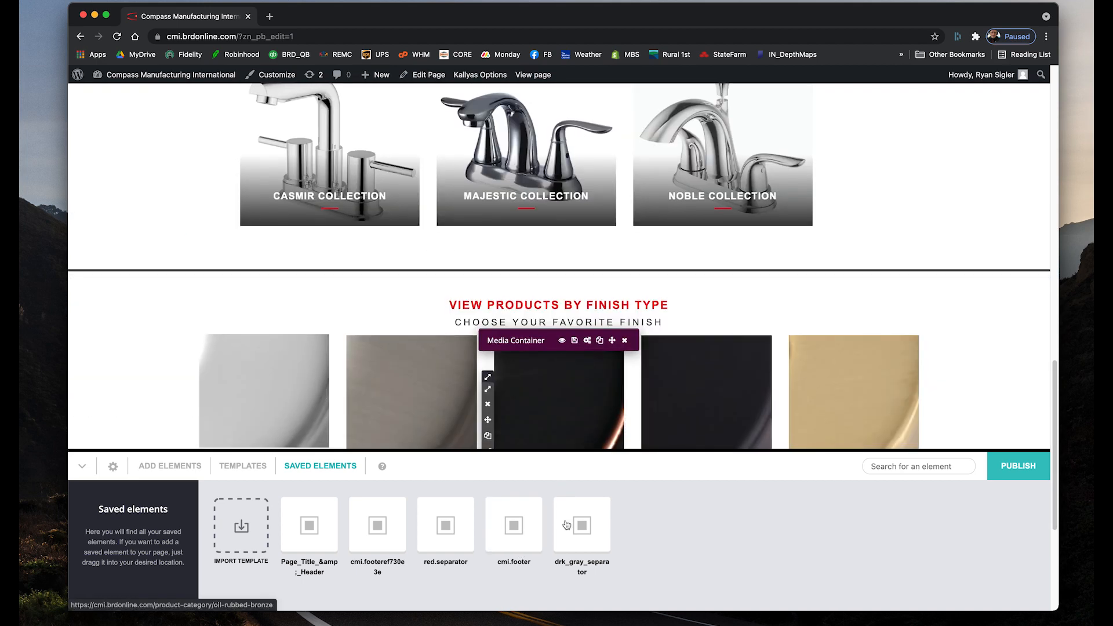
pyautogui.scroll(10, 603, 363)
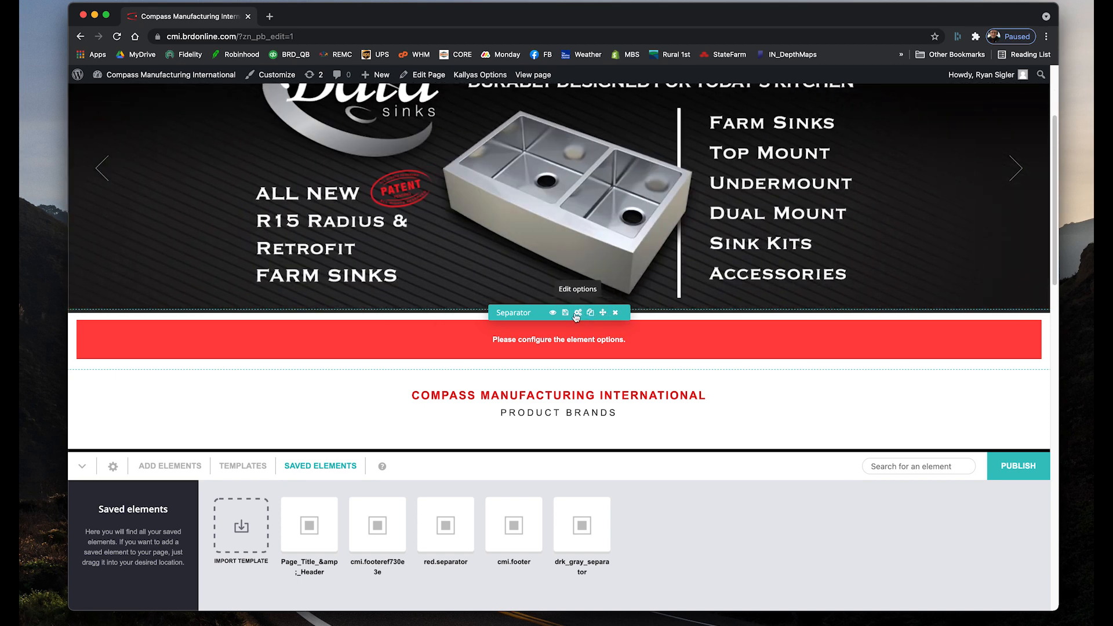
pyautogui.scroll(3, 556, 322)
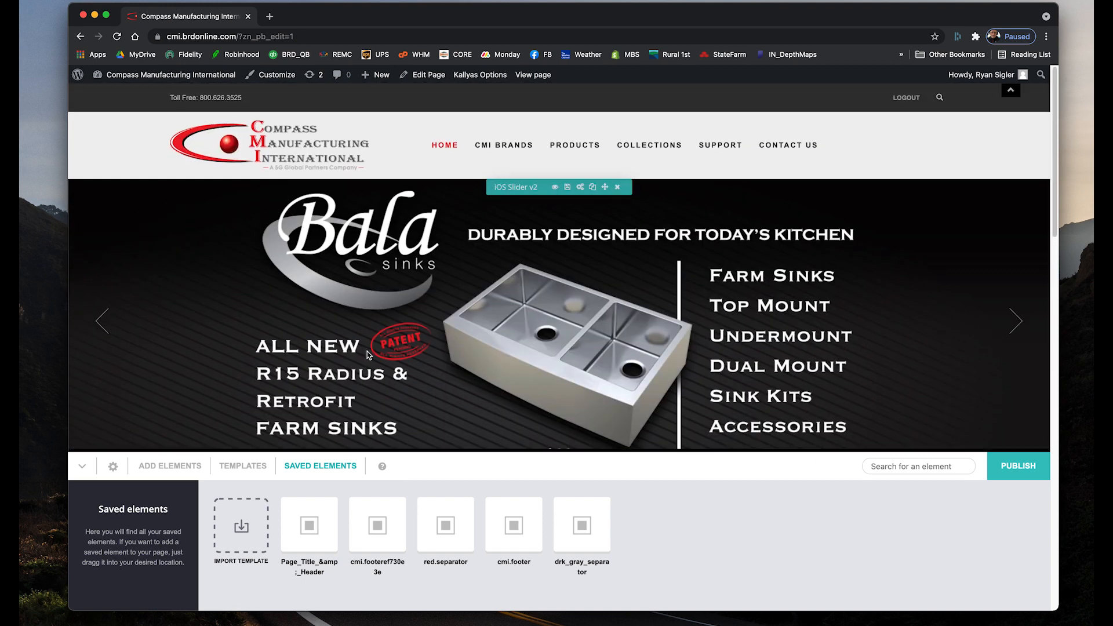
pyautogui.scroll(-8, 570, 317)
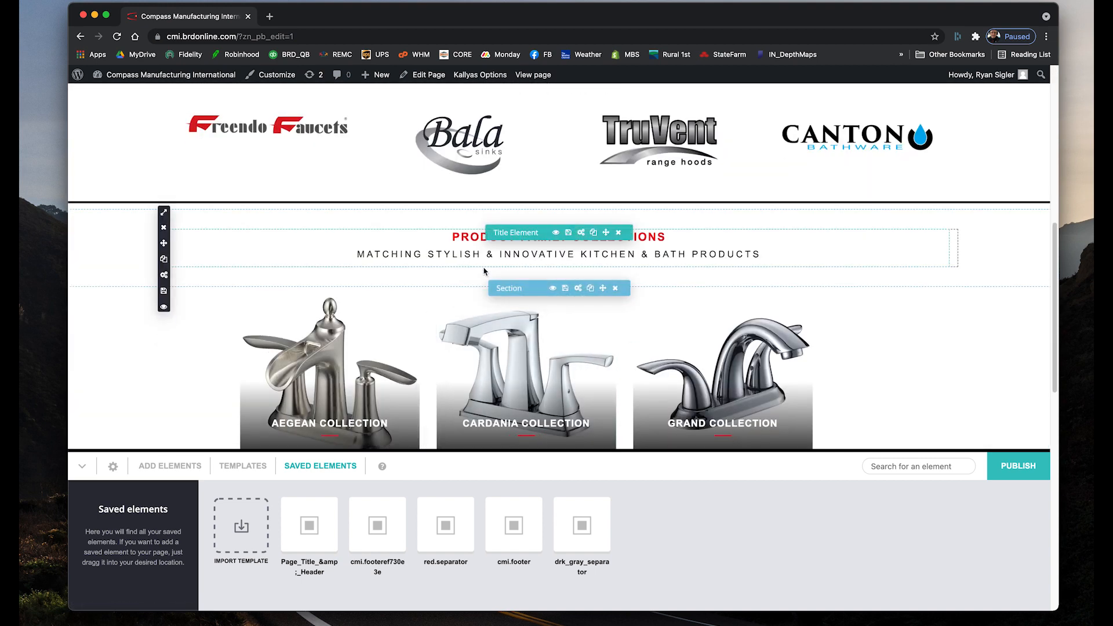
pyautogui.scroll(8, 491, 275)
pyautogui.click(580, 186)
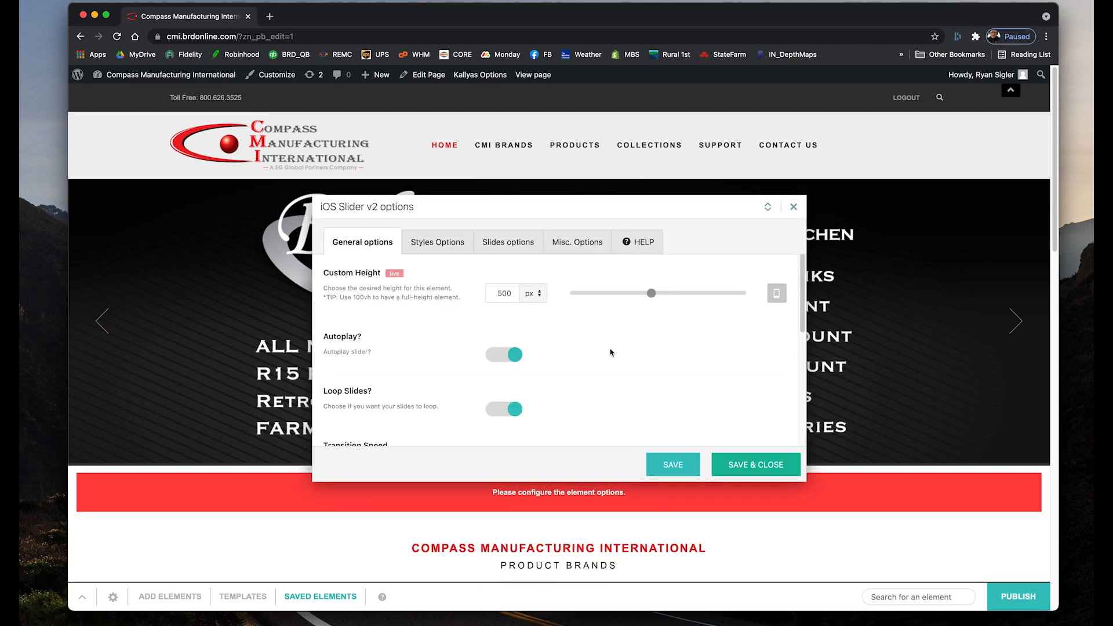
# Try different custom heights for the slider, return it to 500 px, and review its remaining general options
pyautogui.moveTo(648, 293)
pyautogui.mouseDown()
pyautogui.moveTo(626, 293)
pyautogui.moveTo(667, 294)
pyautogui.moveTo(652, 296)
pyautogui.mouseUp()
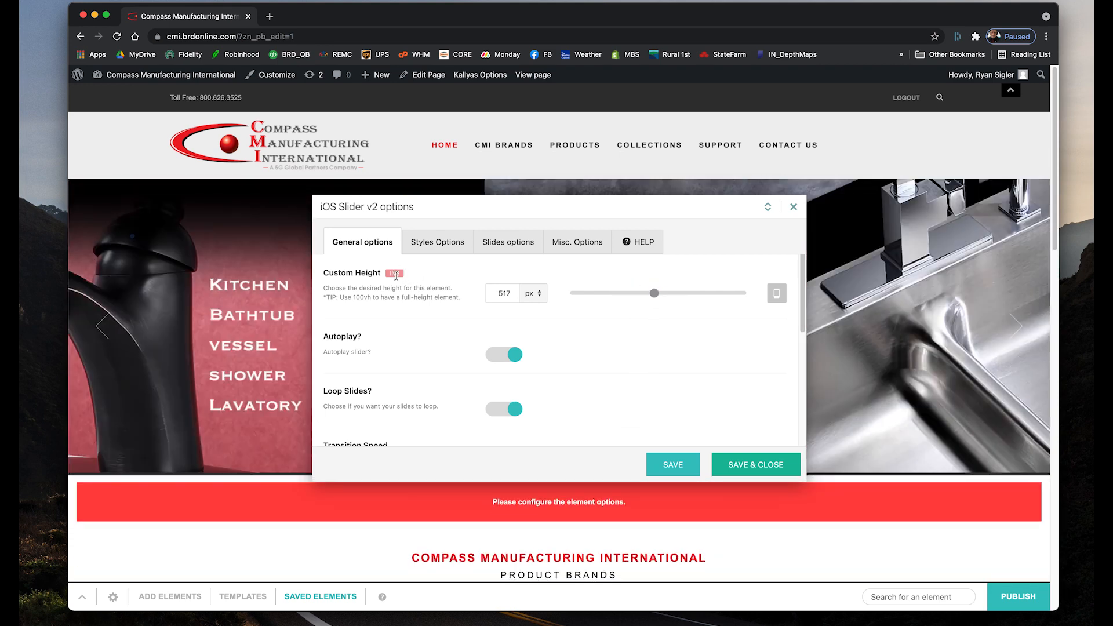
pyautogui.moveTo(651, 293)
pyautogui.mouseDown()
pyautogui.moveTo(668, 293)
pyautogui.moveTo(651, 300)
pyautogui.mouseUp()
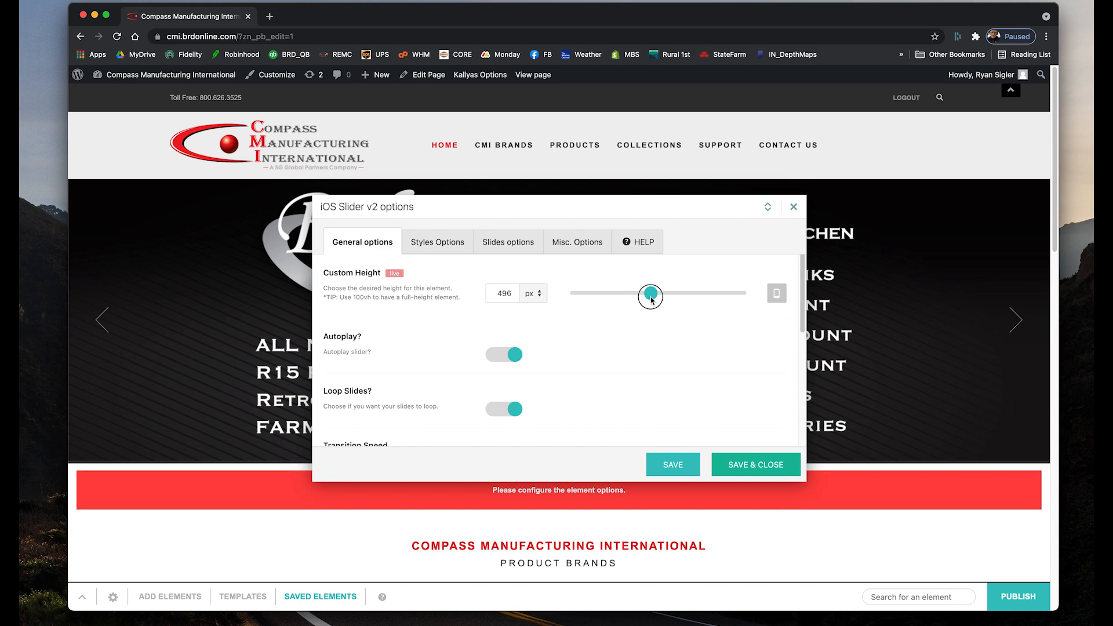
pyautogui.scroll(-3, 415, 368)
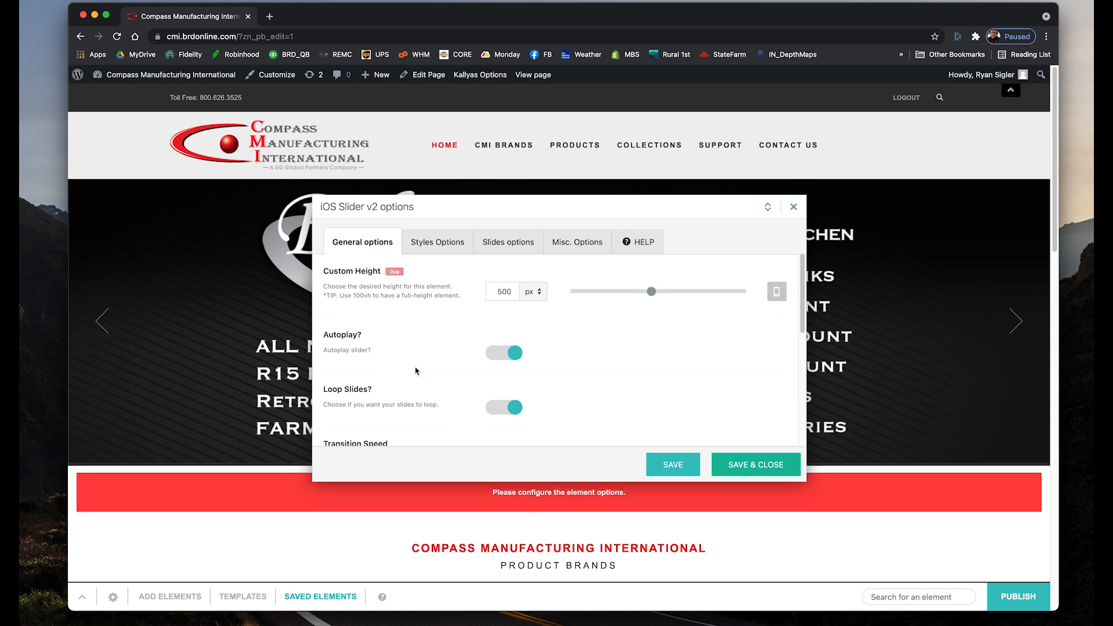
pyautogui.scroll(-3, 415, 371)
pyautogui.scroll(3, 418, 374)
pyautogui.scroll(-1, 418, 374)
pyautogui.scroll(-2, 419, 371)
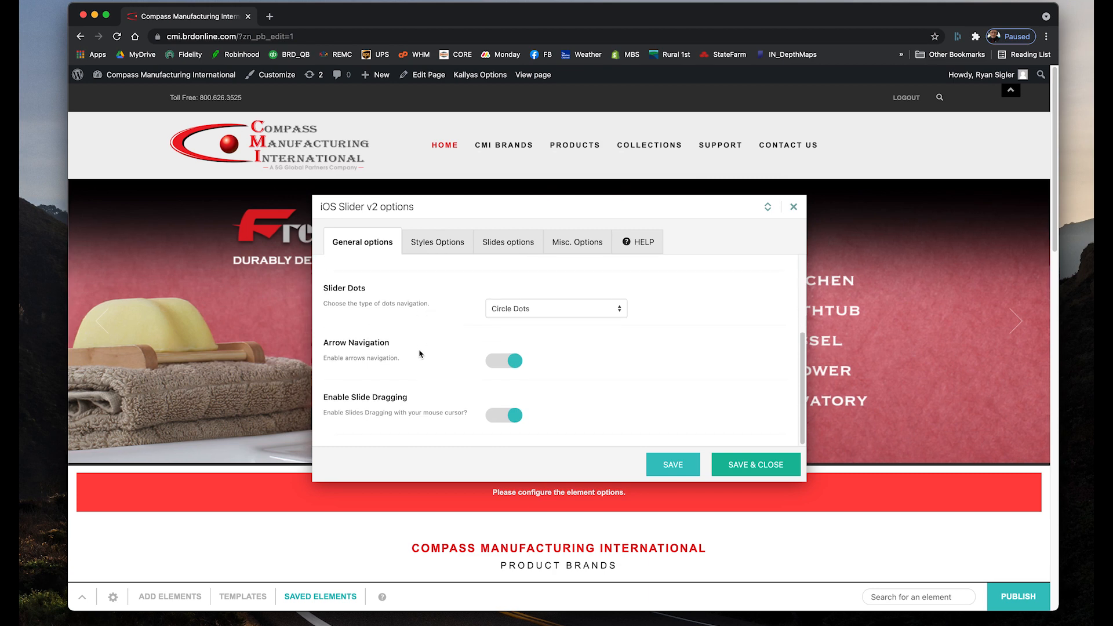
pyautogui.scroll(5, 427, 336)
pyautogui.scroll(-5, 370, 381)
pyautogui.scroll(5, 445, 328)
# Review the slider's styles options and show its list of slides
pyautogui.click(449, 245)
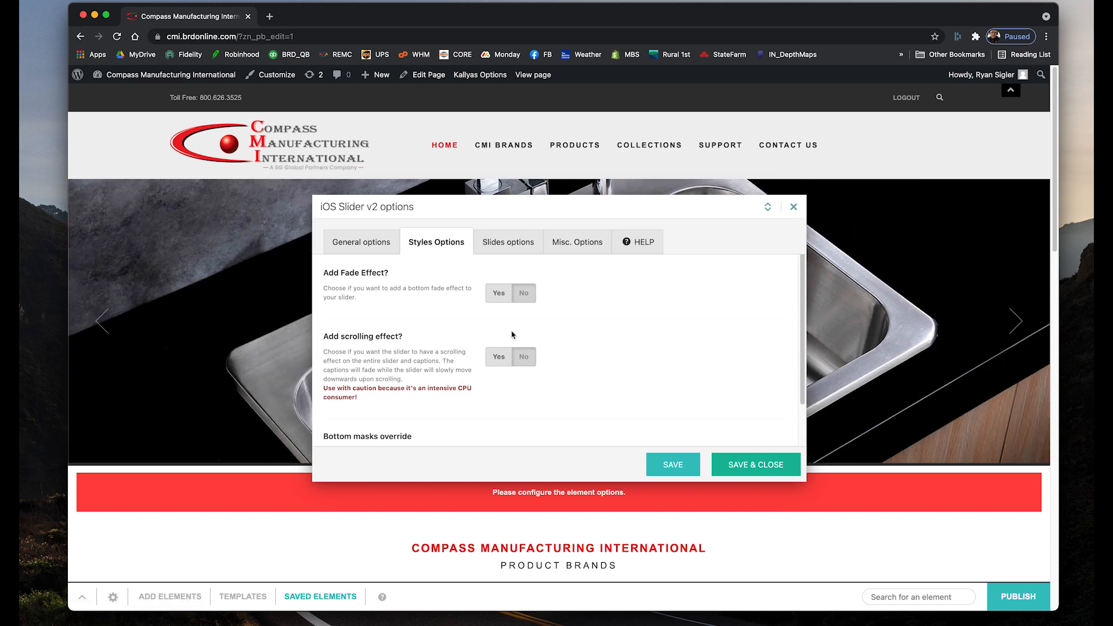
pyautogui.scroll(-1, 513, 334)
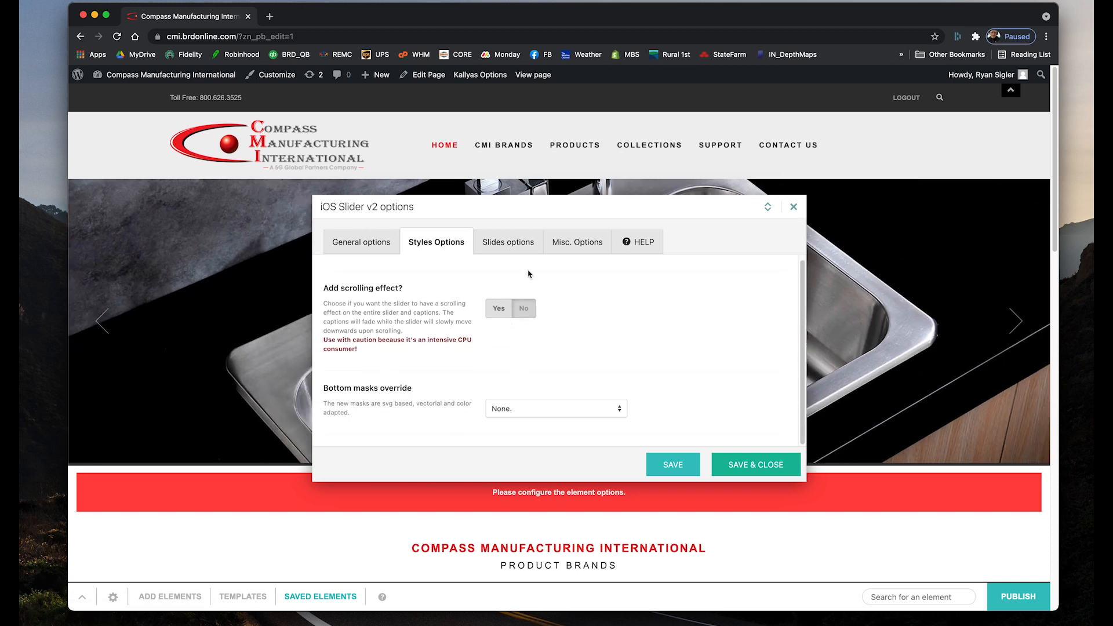
pyautogui.click(508, 242)
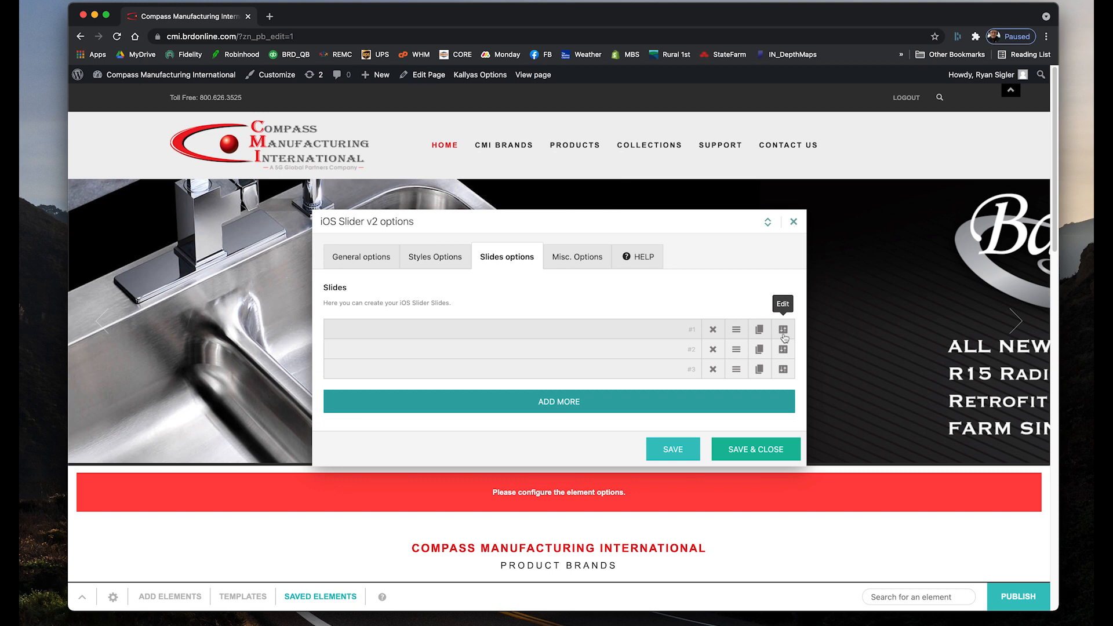
# Examine the first slide's media and caption settings without changing them, and save and close the slider options
pyautogui.click(785, 331)
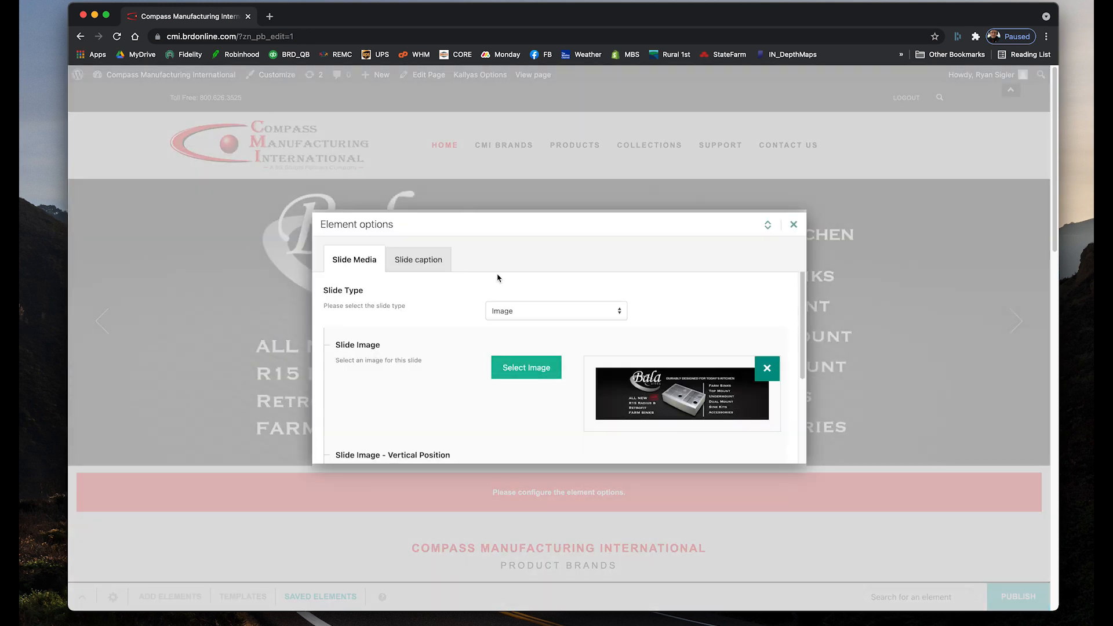
pyautogui.scroll(-3, 632, 354)
pyautogui.scroll(2, 641, 380)
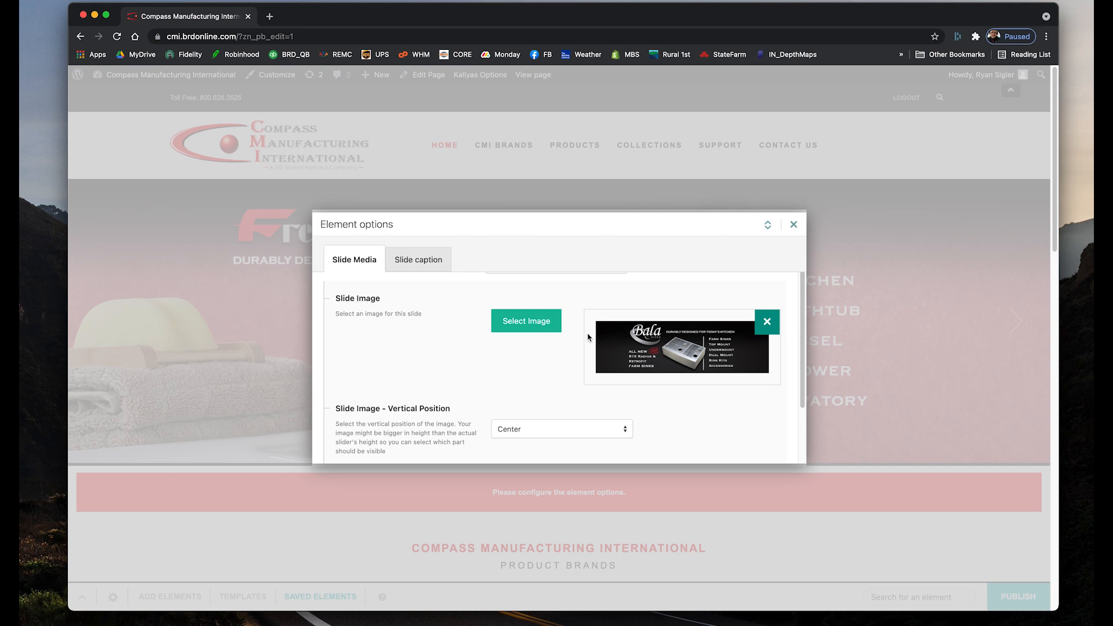
pyautogui.click(423, 262)
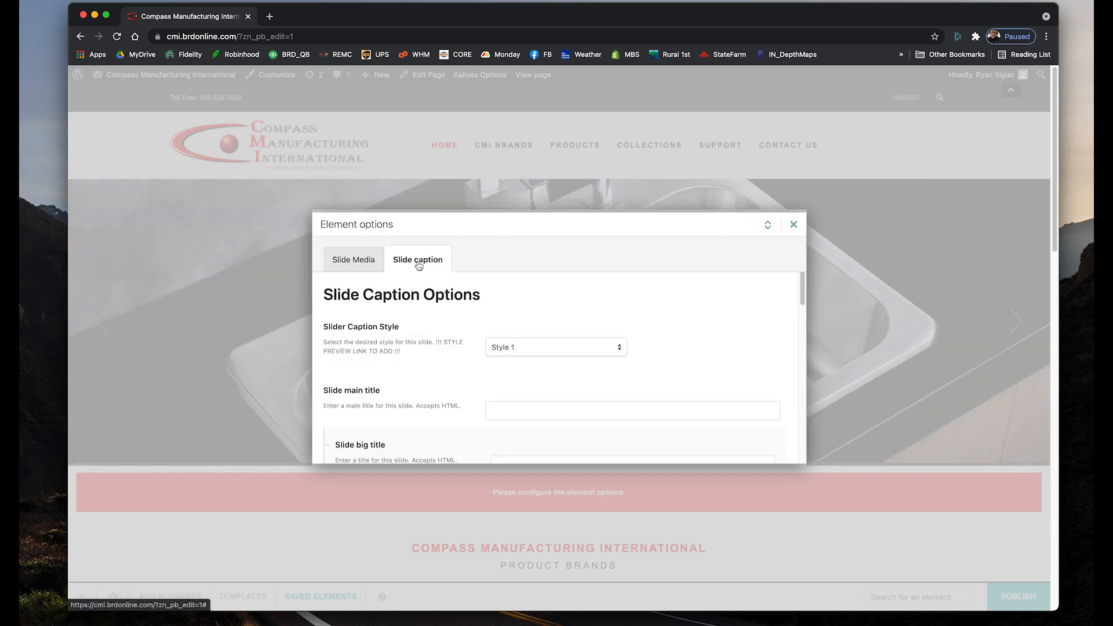
pyautogui.click(354, 259)
pyautogui.scroll(-5, 649, 387)
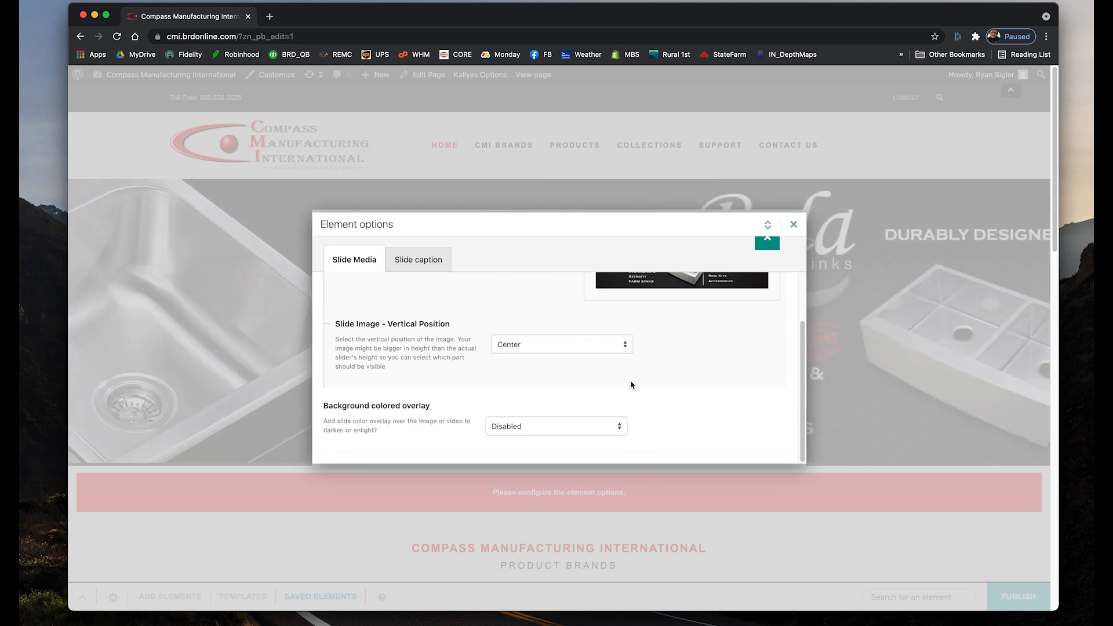
pyautogui.scroll(5, 648, 389)
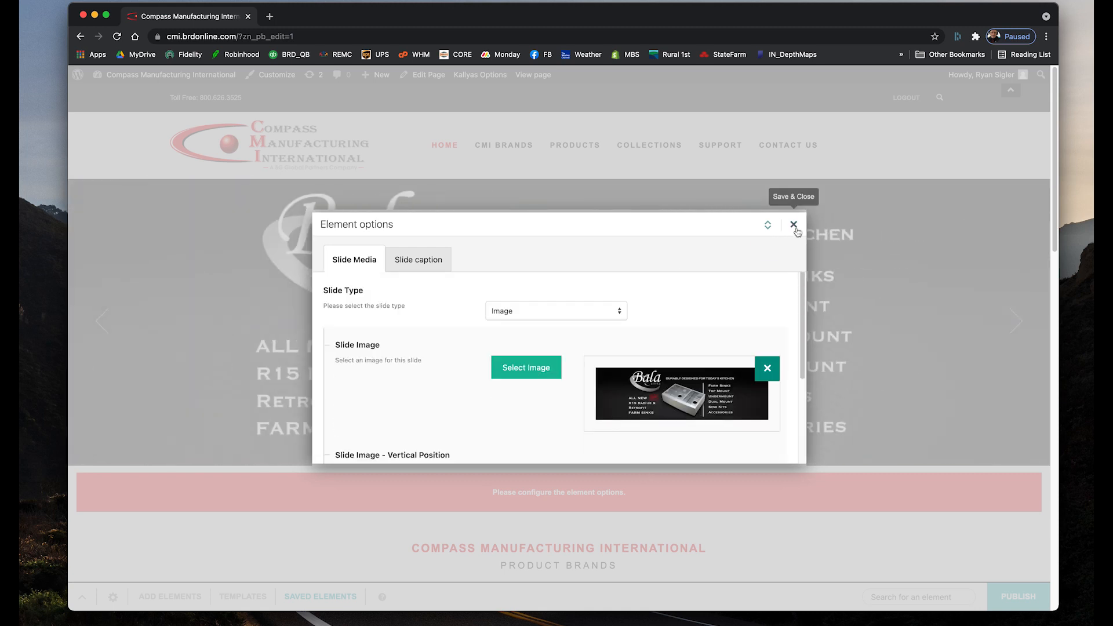
pyautogui.scroll(-3, 659, 389)
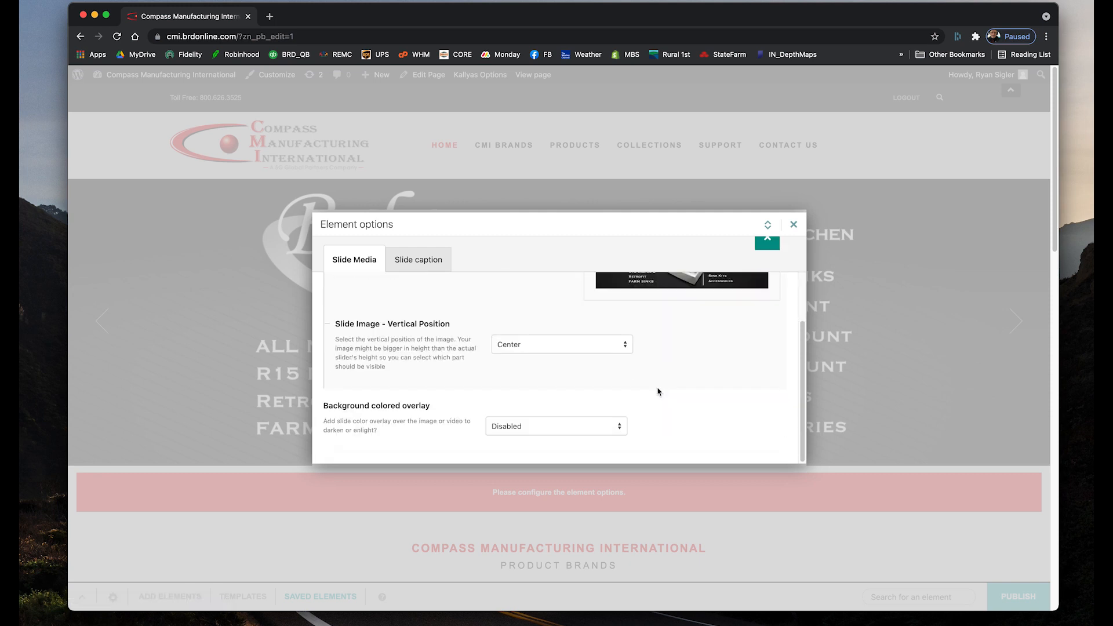
pyautogui.scroll(3, 659, 391)
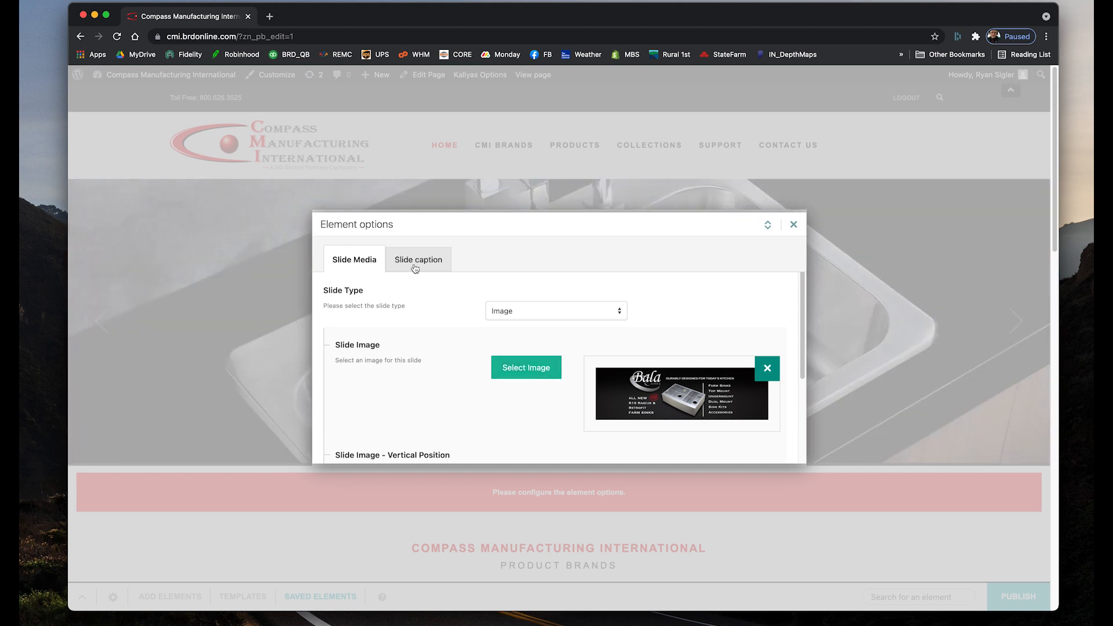
pyautogui.click(796, 226)
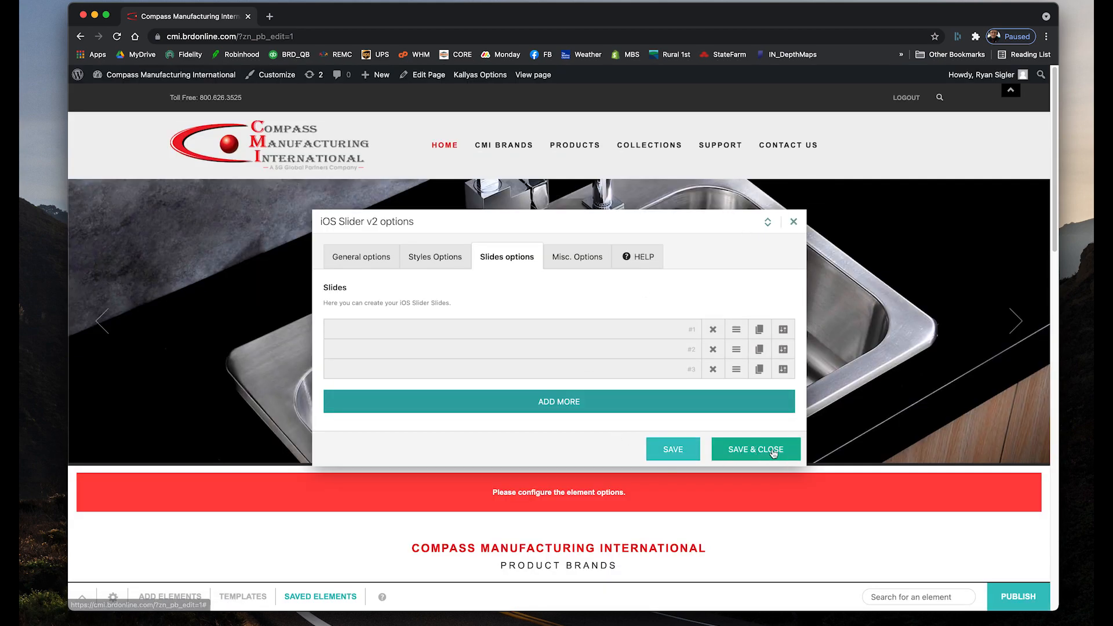
pyautogui.click(773, 451)
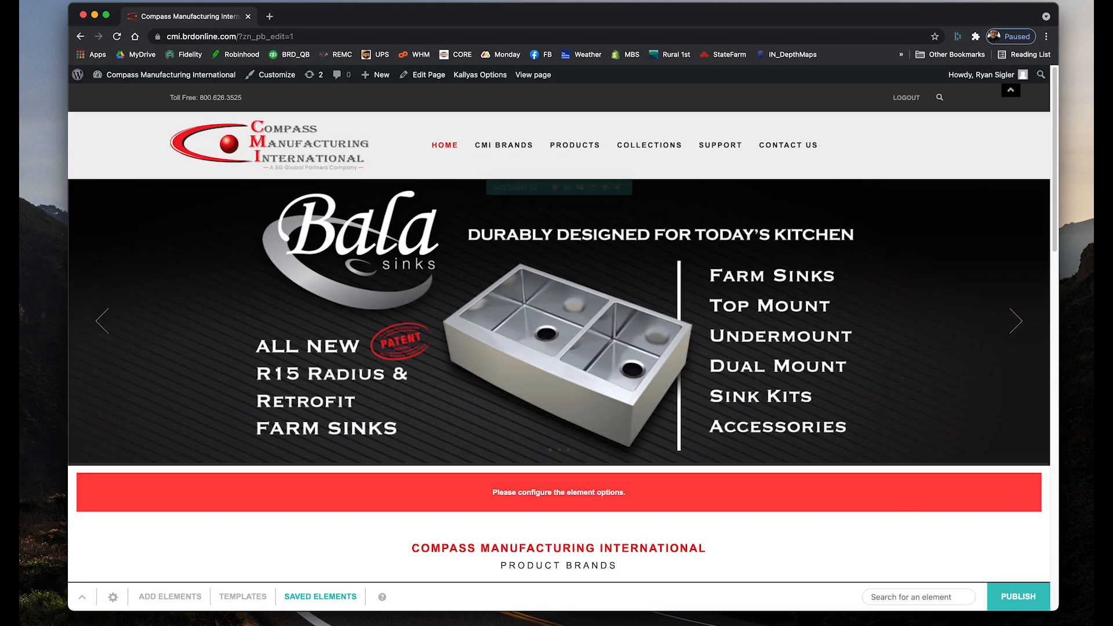
# Look over the Home page from the banner slider through the product brands and product family collections
pyautogui.scroll(-15, 909, 427)
pyautogui.scroll(12, 652, 434)
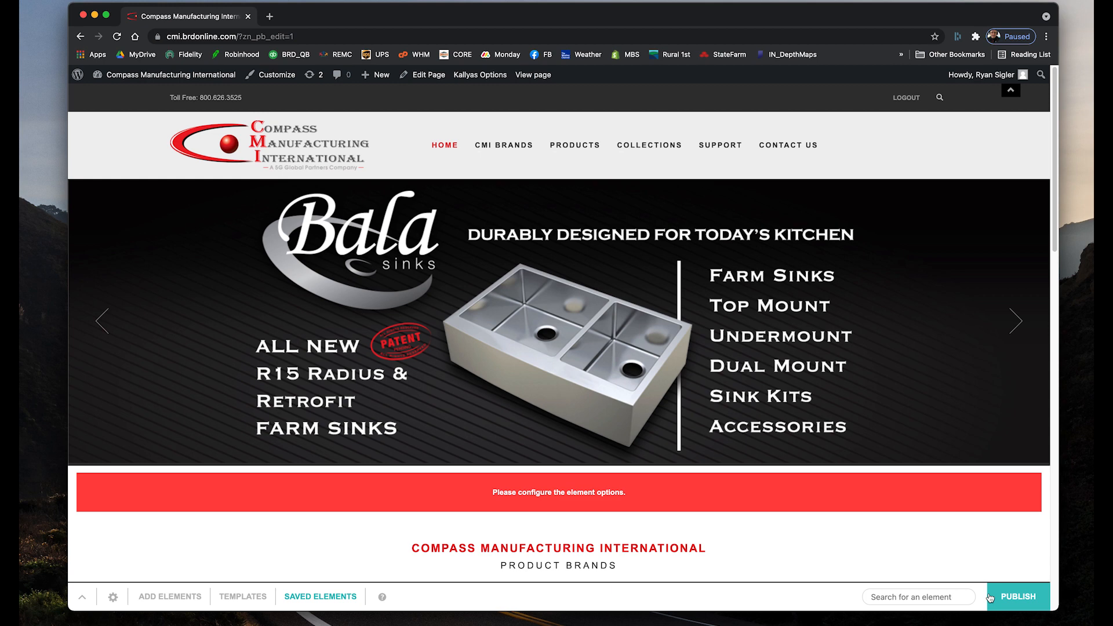
pyautogui.scroll(-3, 551, 353)
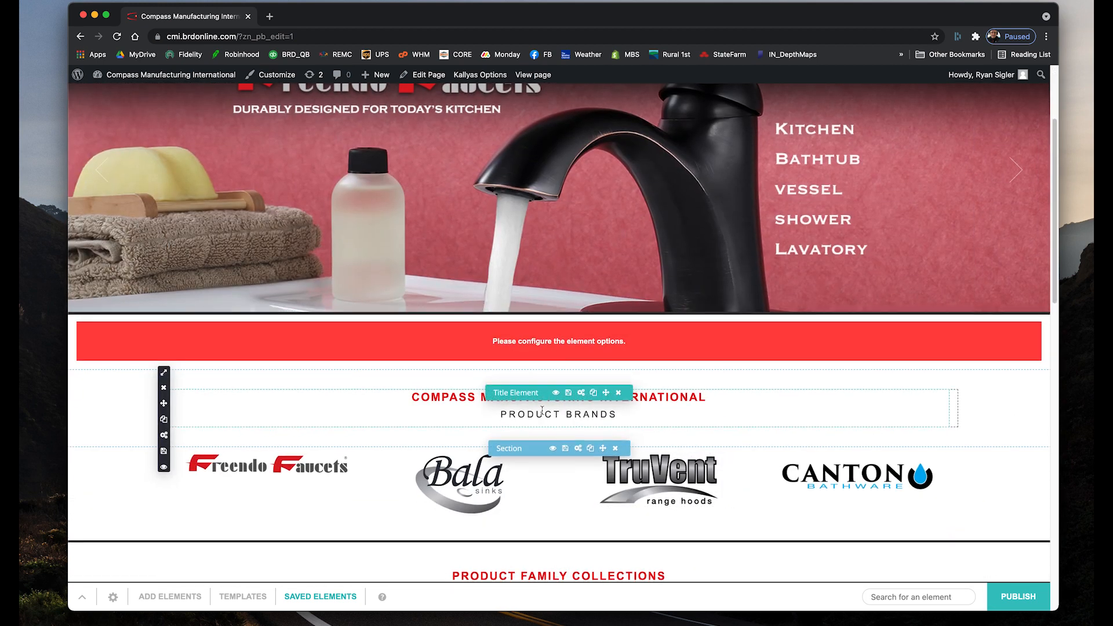
pyautogui.scroll(-1, 543, 406)
pyautogui.scroll(-6, 542, 417)
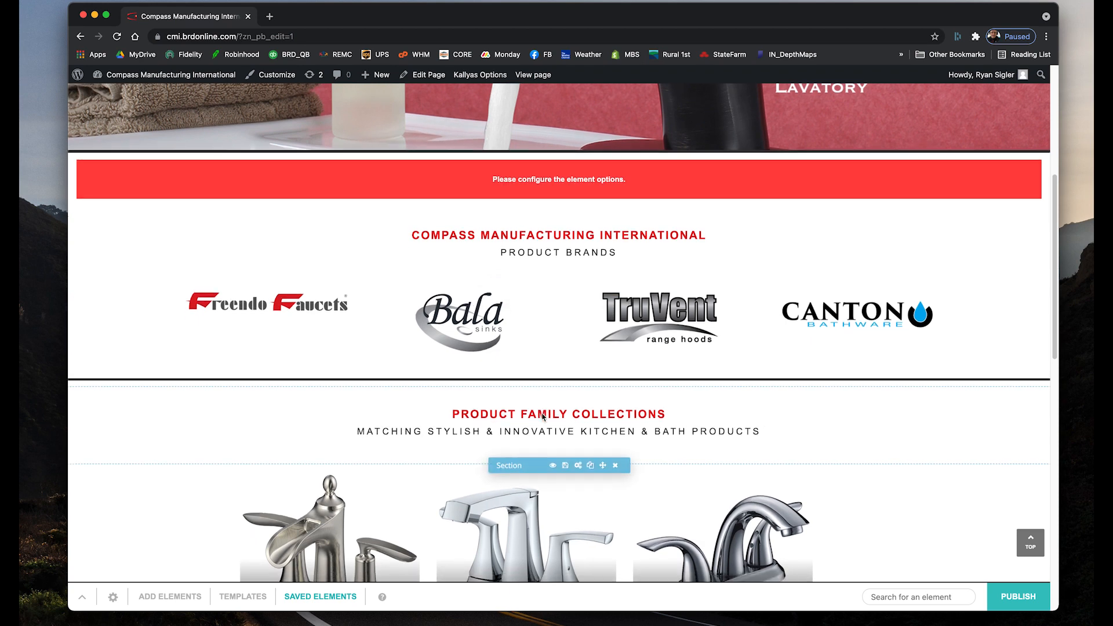
pyautogui.scroll(-2, 542, 413)
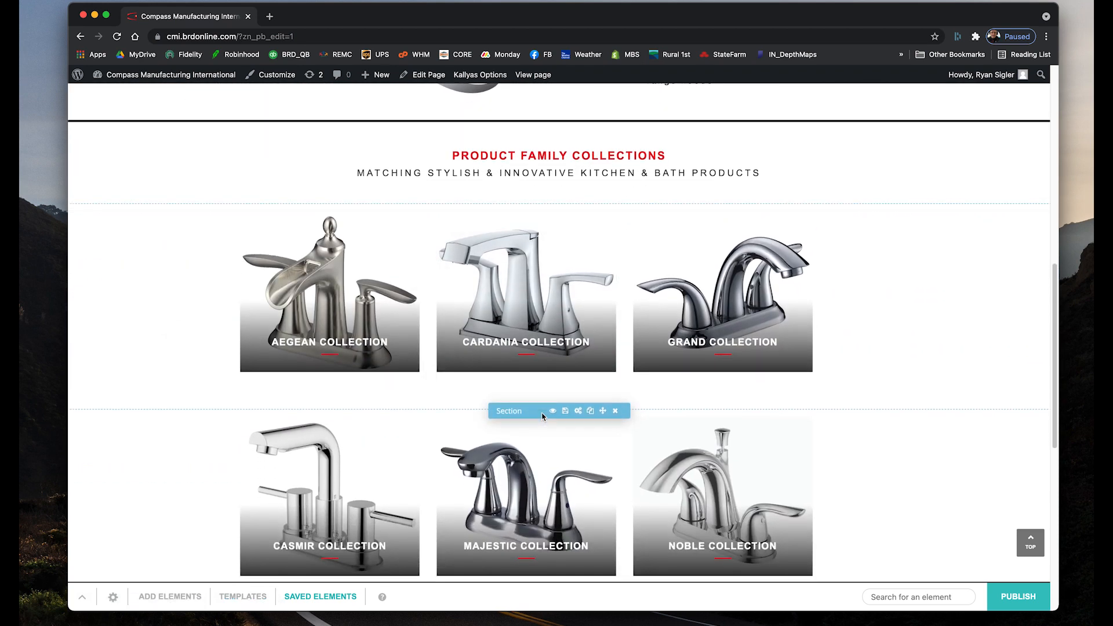
pyautogui.scroll(-5, 542, 416)
pyautogui.scroll(11, 415, 428)
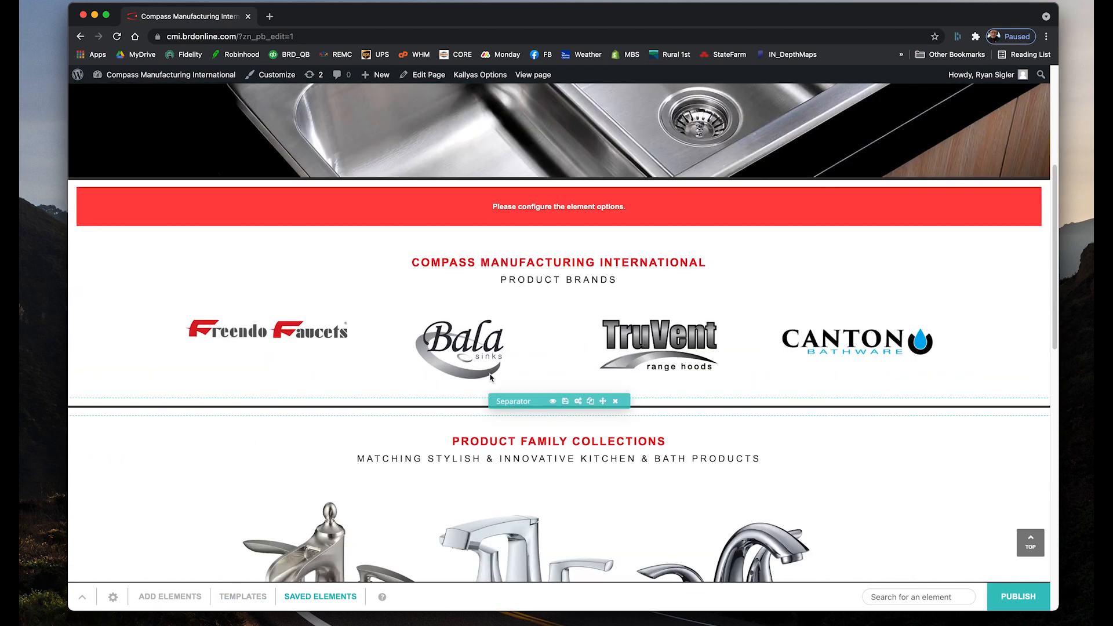
pyautogui.scroll(-4, 416, 428)
pyautogui.scroll(2, 402, 371)
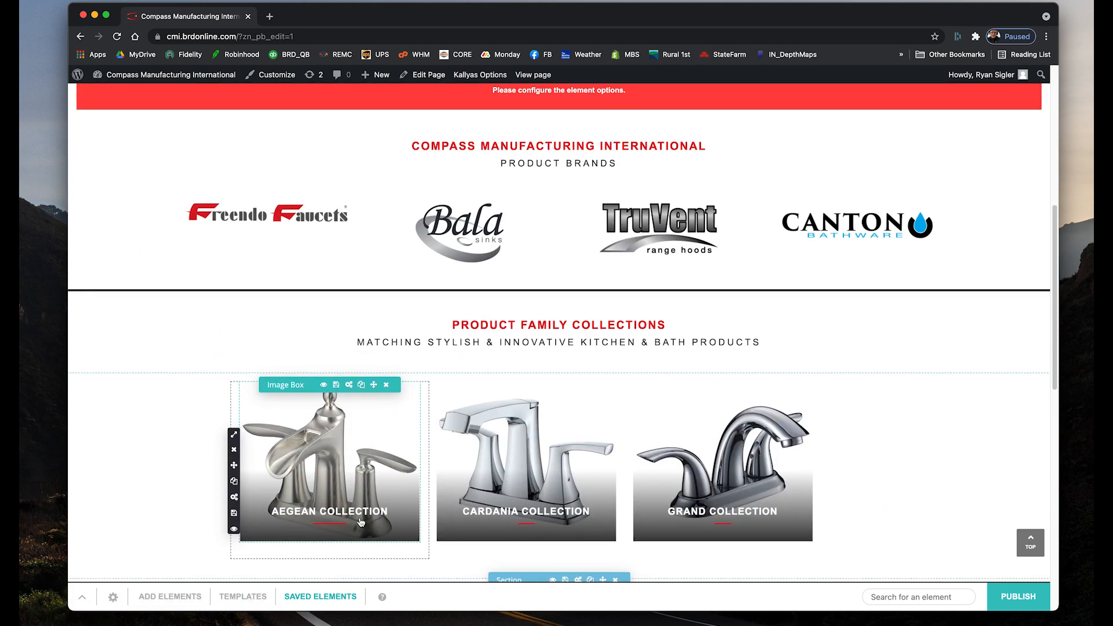
# Open the Aegean Collection image box options and examine its image, image fill, link, title and text settings
pyautogui.click(350, 387)
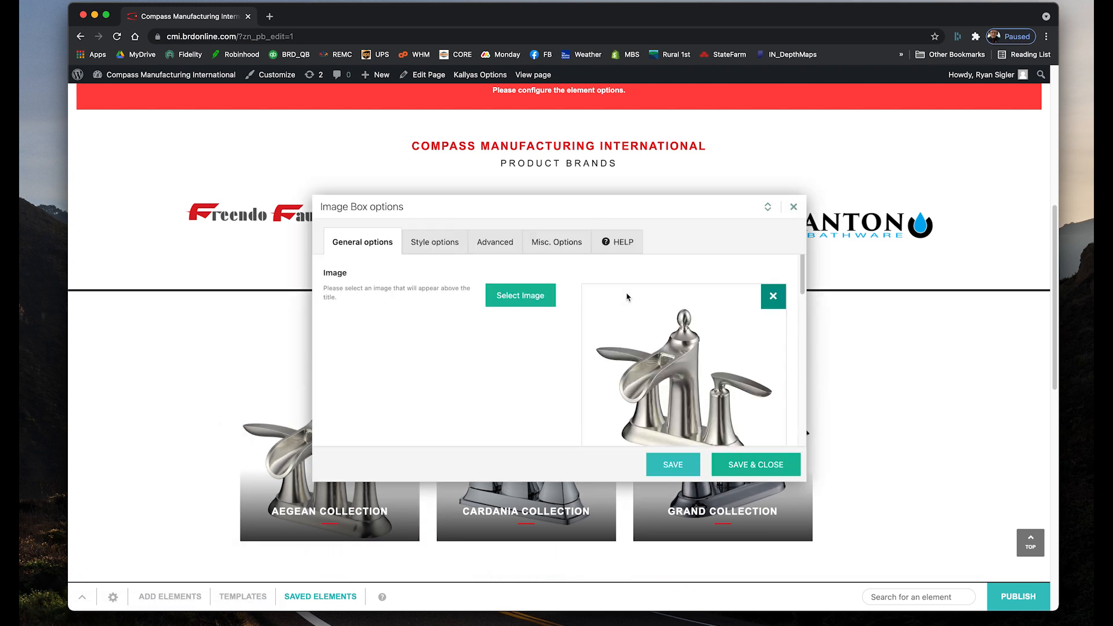
pyautogui.scroll(-10, 644, 366)
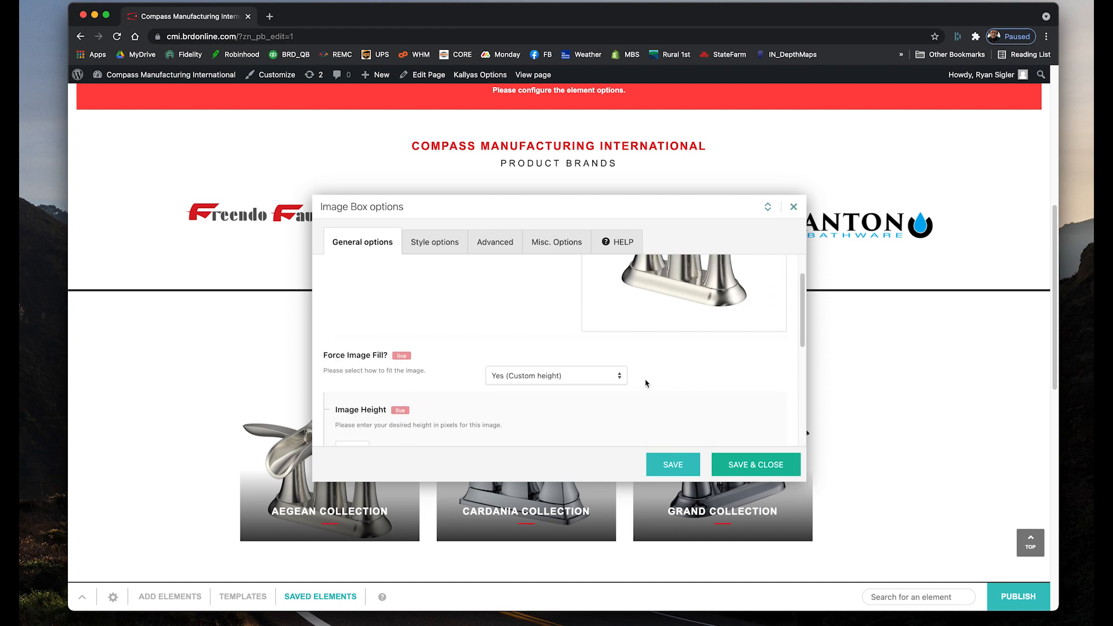
pyautogui.scroll(10, 651, 394)
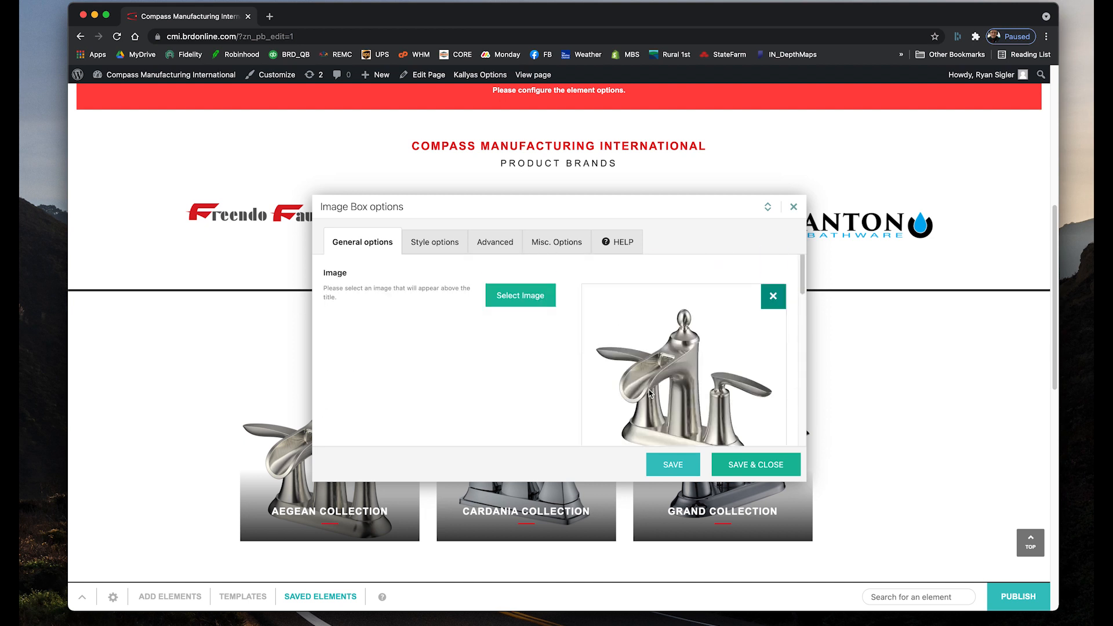
pyautogui.scroll(-2, 649, 394)
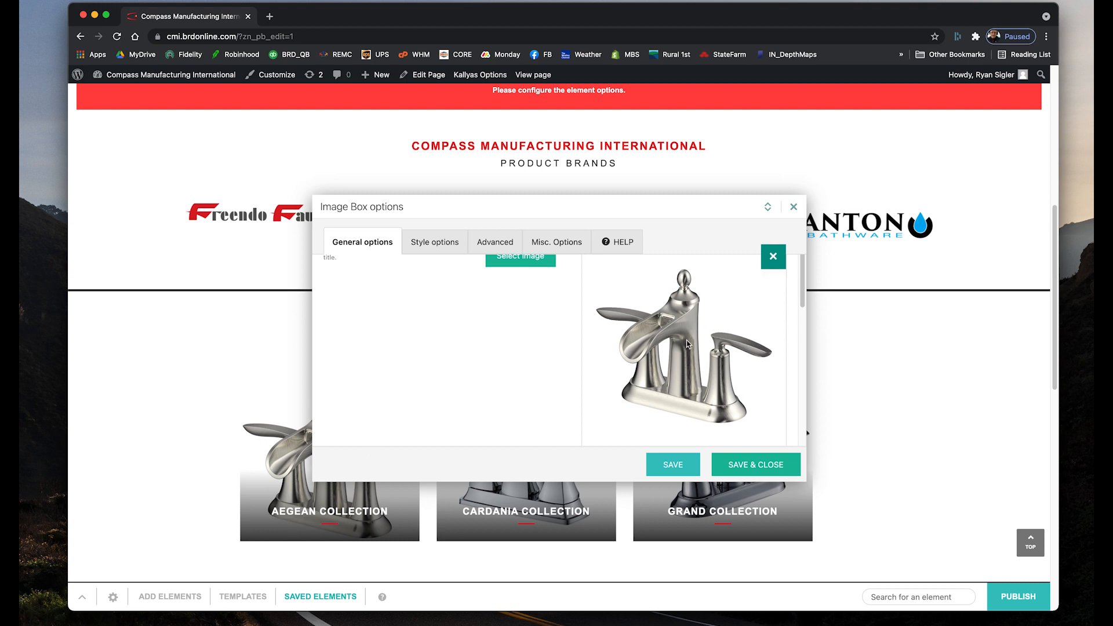
pyautogui.scroll(-5, 687, 350)
pyautogui.scroll(-5, 690, 355)
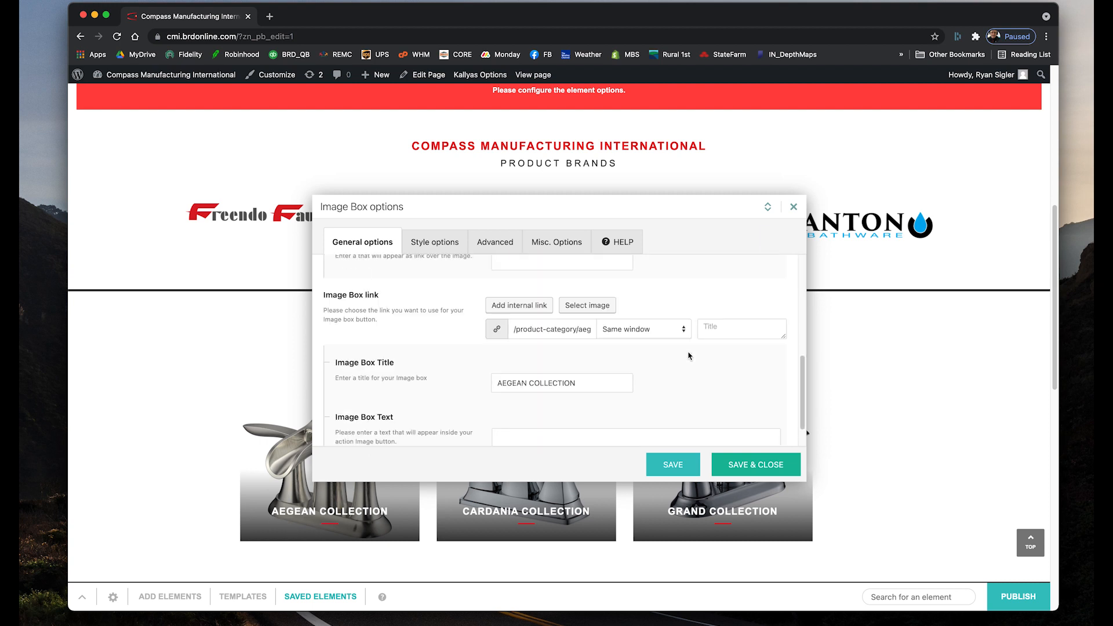
pyautogui.moveTo(514, 328); pyautogui.dragTo(641, 332)
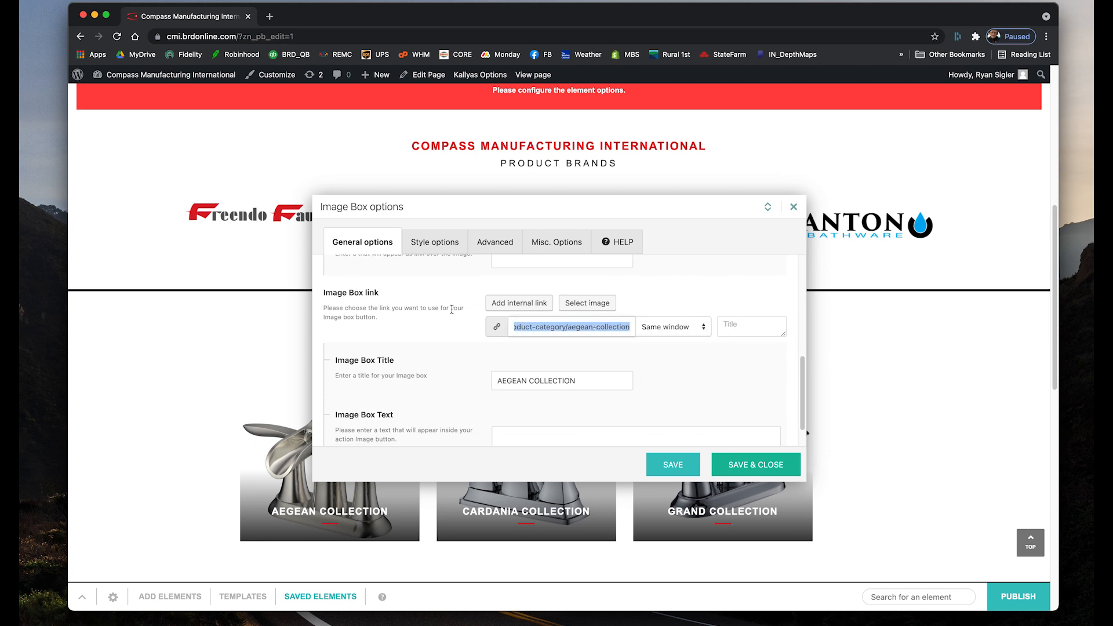
pyautogui.moveTo(595, 382); pyautogui.dragTo(412, 363)
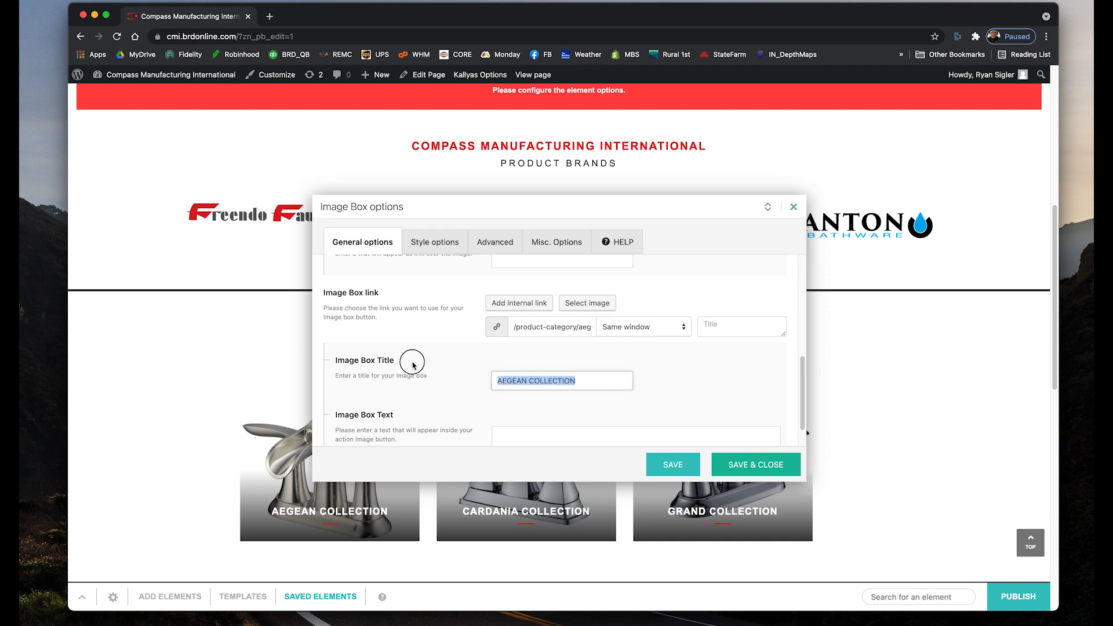
pyautogui.scroll(-2, 690, 400)
pyautogui.scroll(-1, 690, 399)
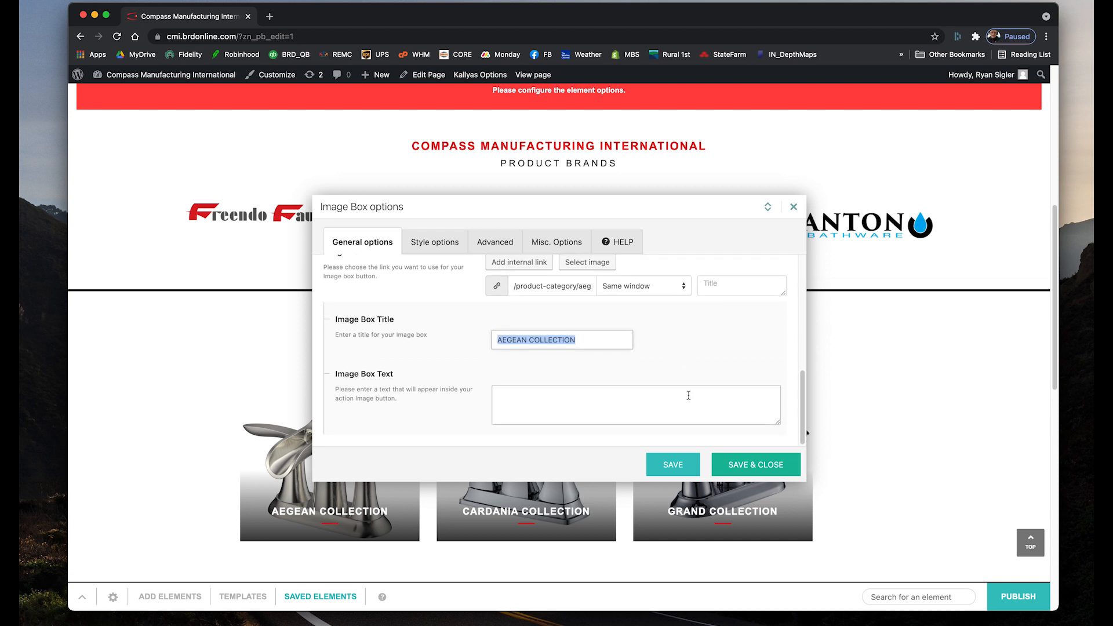
# Examine the Aegean Collection image box's style, title typography, corner radius and shadow settings, and close the options without saving
pyautogui.scroll(3, 690, 397)
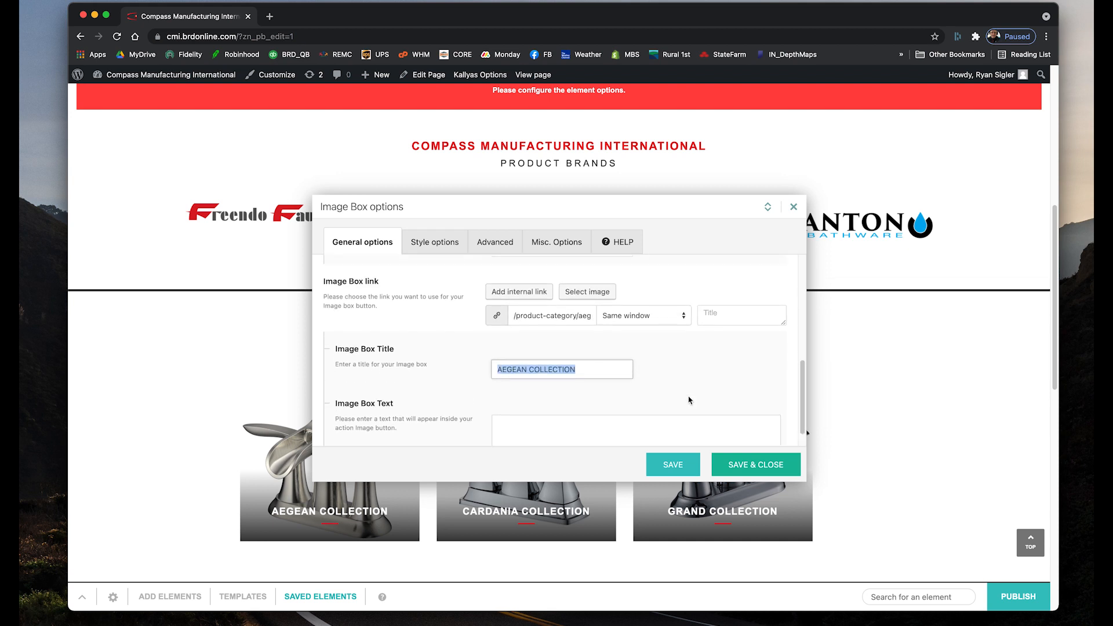
pyautogui.click(455, 249)
pyautogui.scroll(-10, 646, 380)
pyautogui.scroll(6, 580, 390)
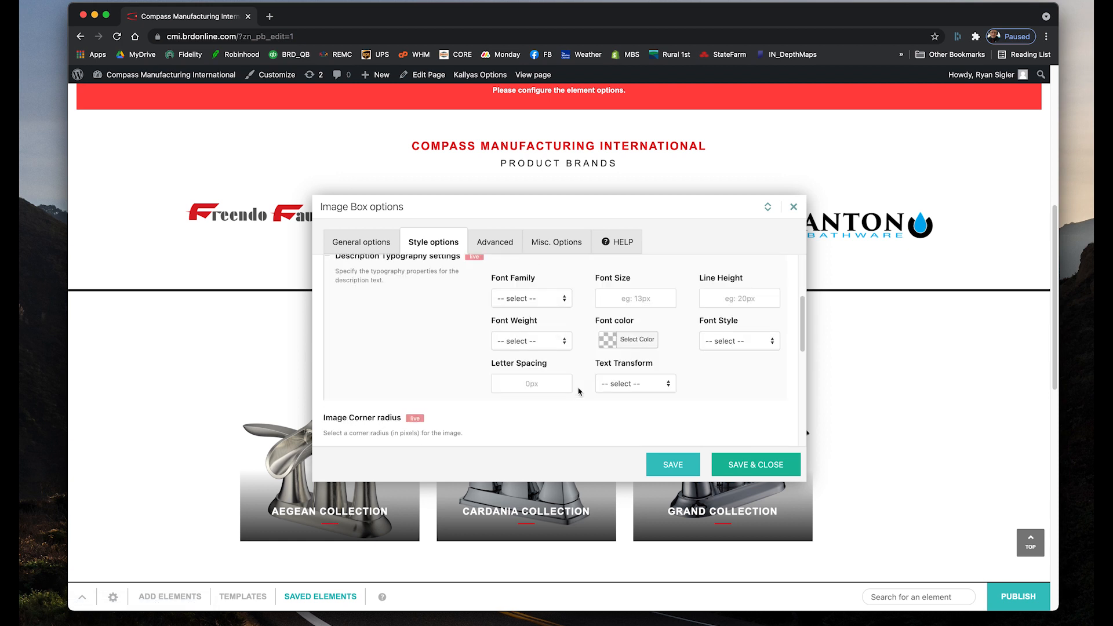
pyautogui.scroll(5, 577, 391)
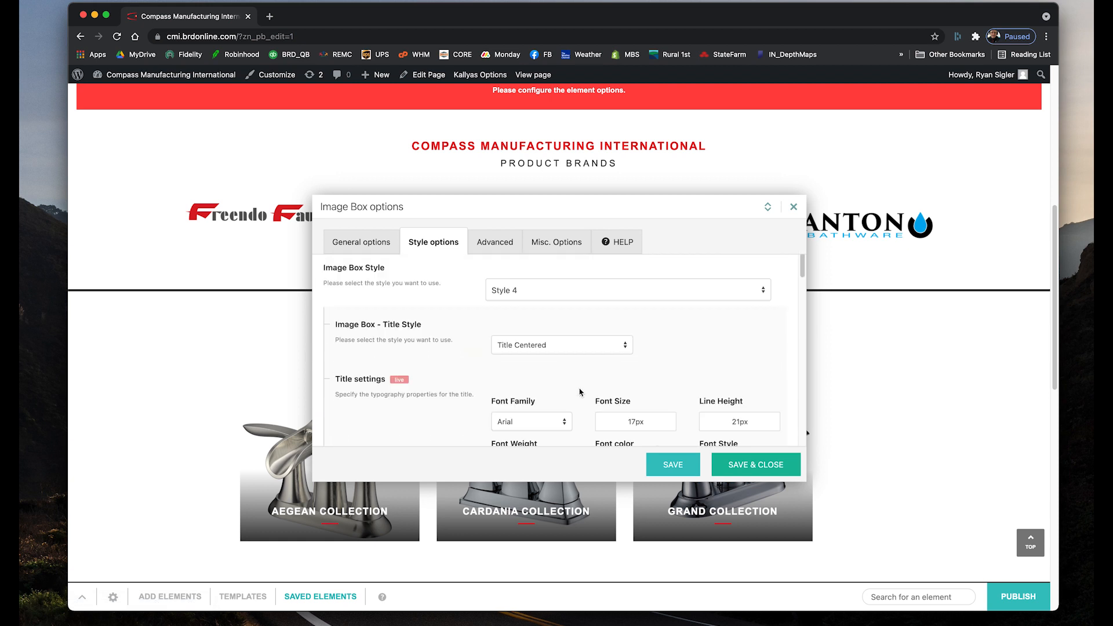
pyautogui.scroll(-1, 545, 404)
pyautogui.scroll(-1, 598, 406)
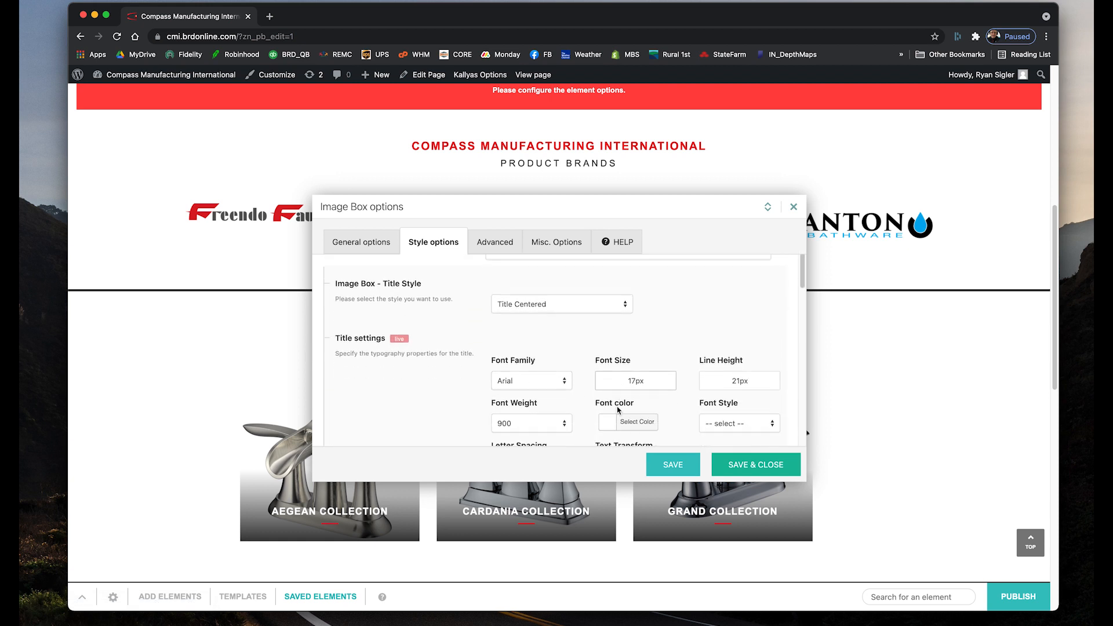
pyautogui.scroll(-7, 567, 392)
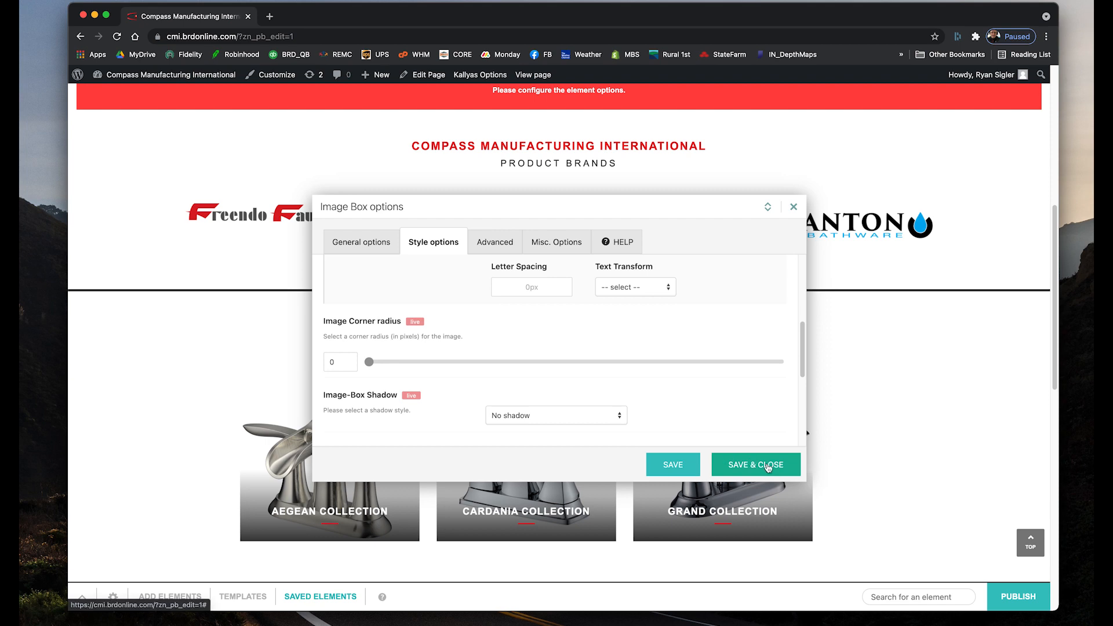
pyautogui.click(793, 208)
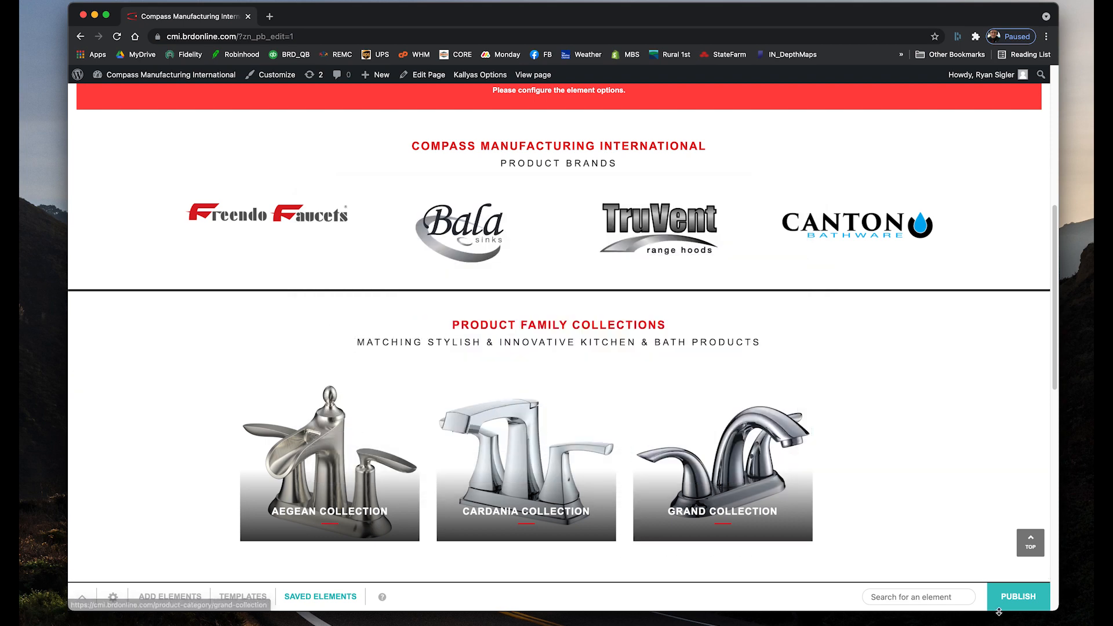
# Look over both rows of product family collections and the column controls of the Aegean Collection image box
pyautogui.scroll(-5, 724, 464)
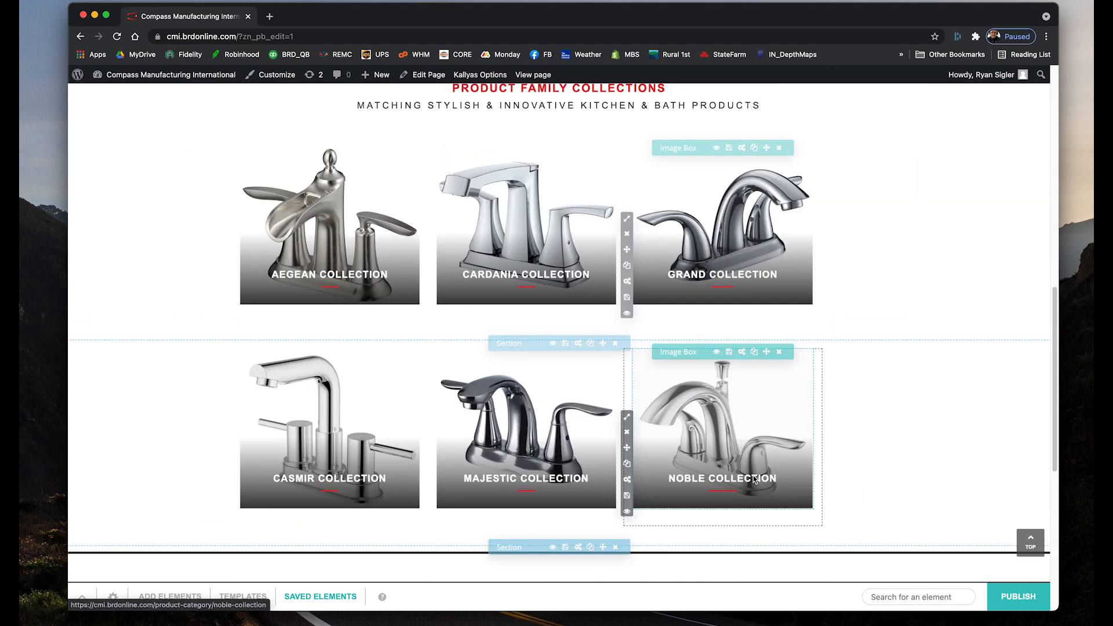
pyautogui.scroll(3, 755, 497)
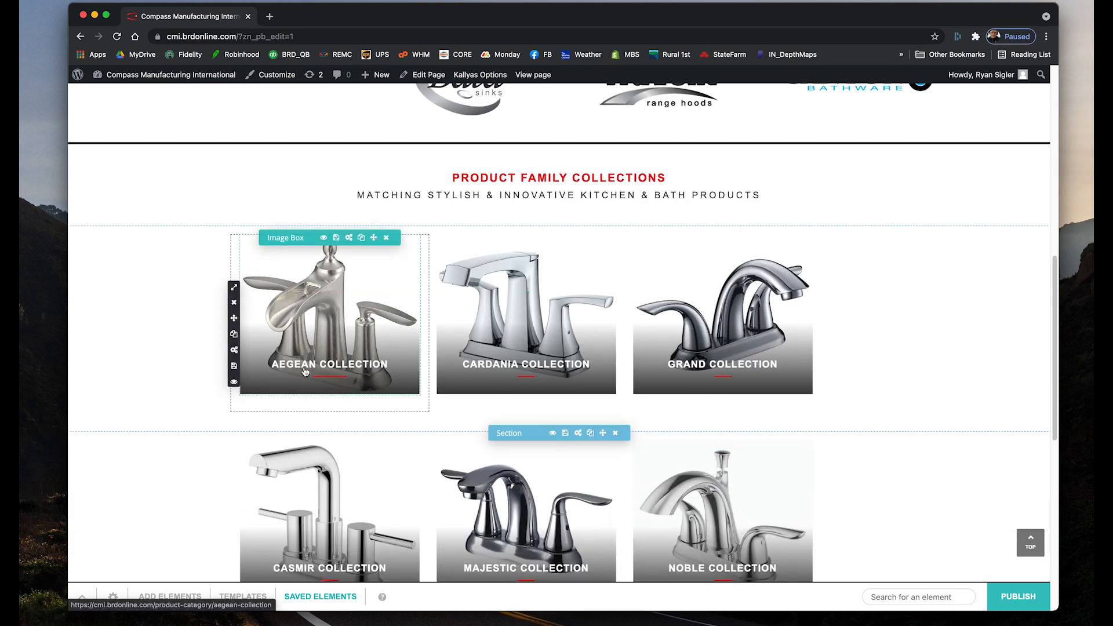
pyautogui.click(235, 288)
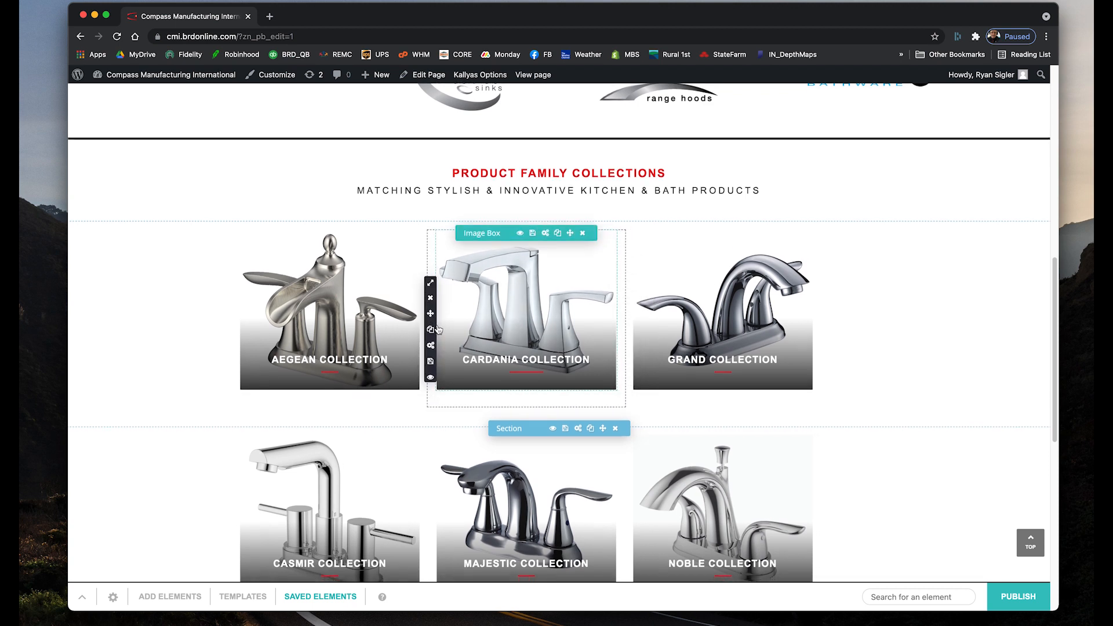
pyautogui.scroll(-1, 392, 355)
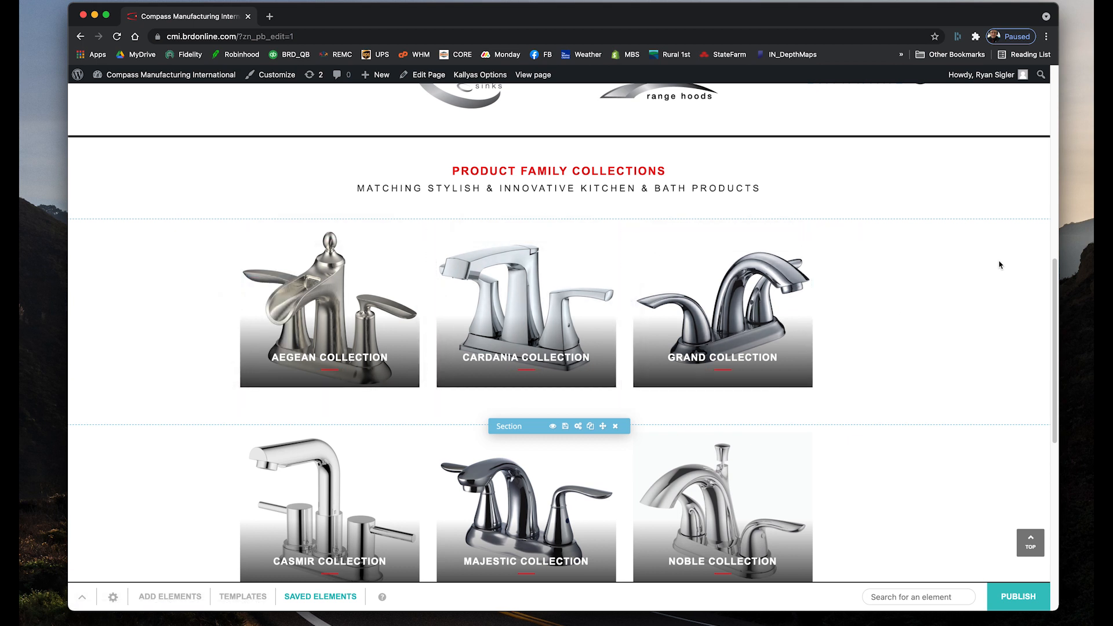
pyautogui.scroll(-5, 172, 299)
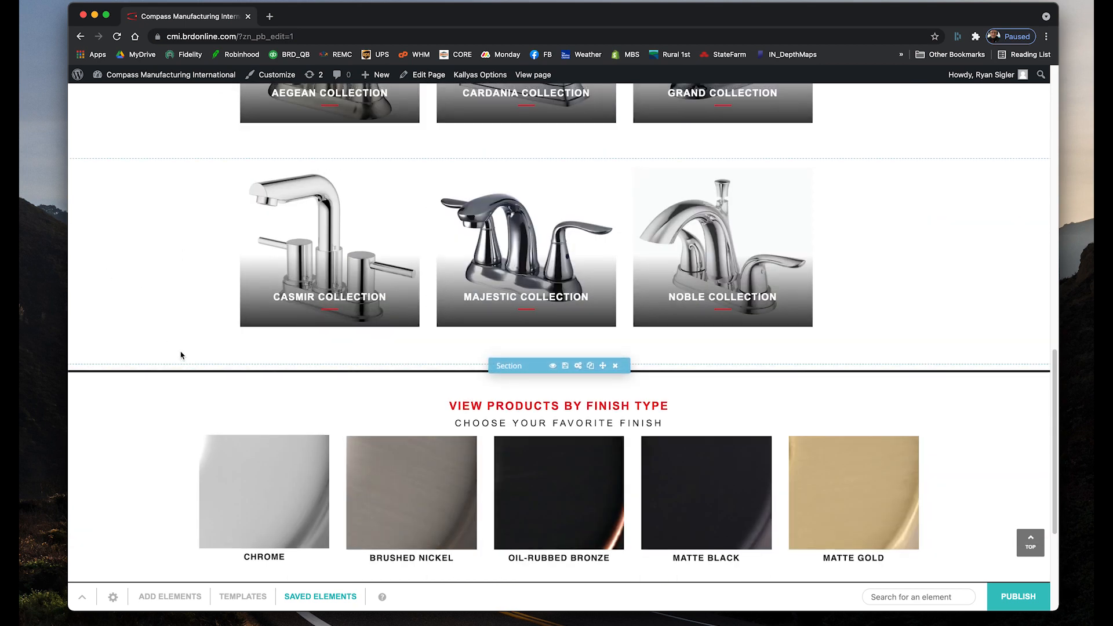
pyautogui.scroll(5, 180, 351)
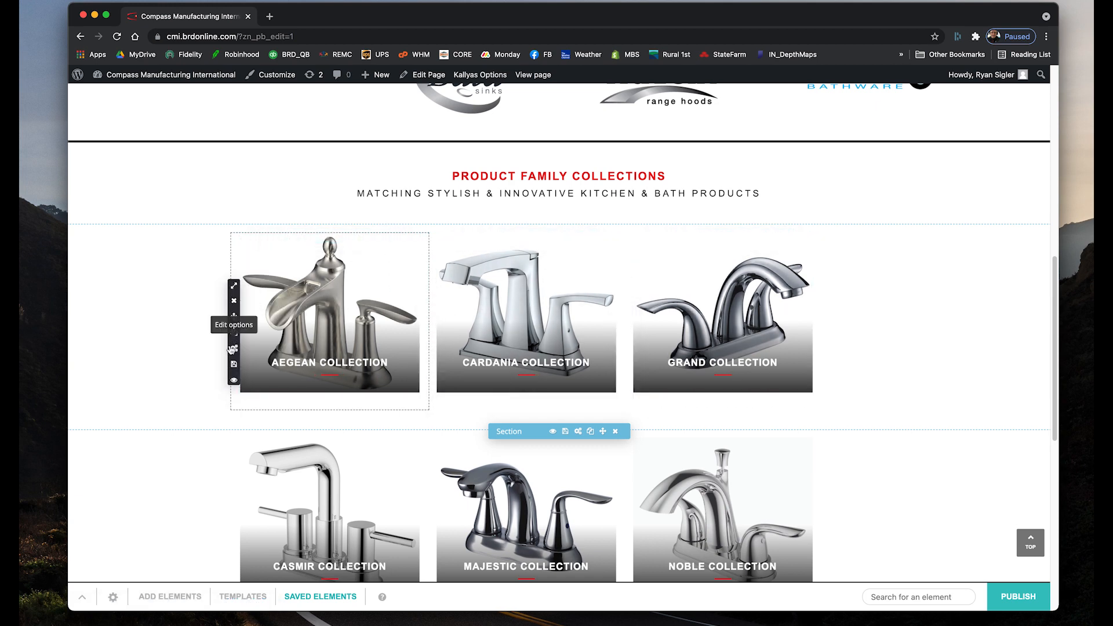
# Open the Aegean Collection column's options and examine its device breakpoints and desktop offset, size, push and pull settings
pyautogui.click(234, 350)
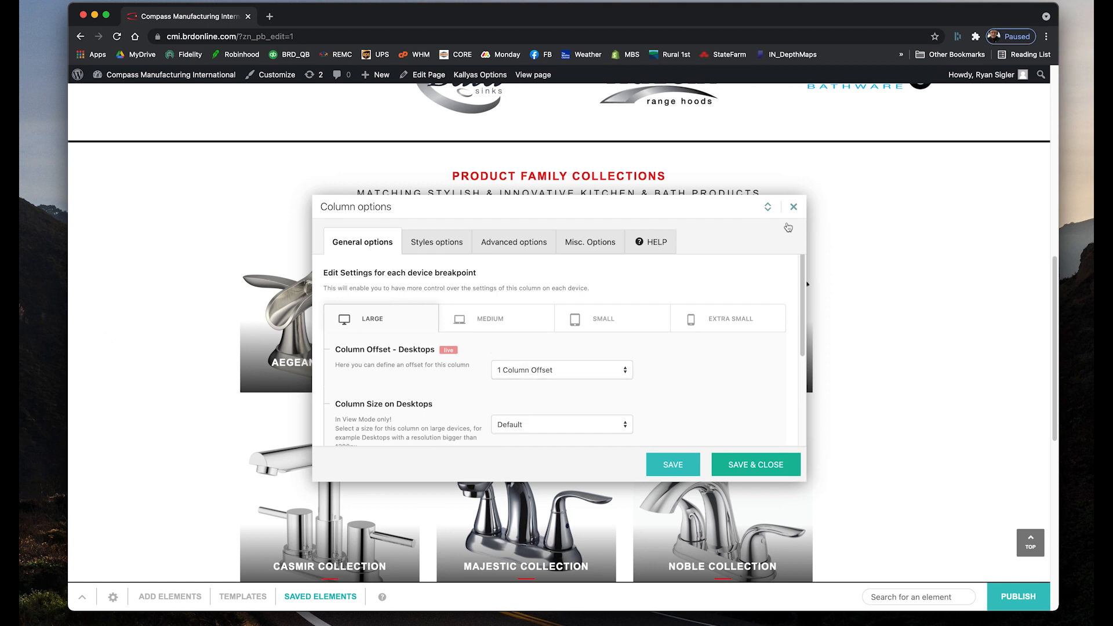
pyautogui.moveTo(659, 222); pyautogui.dragTo(651, 262)
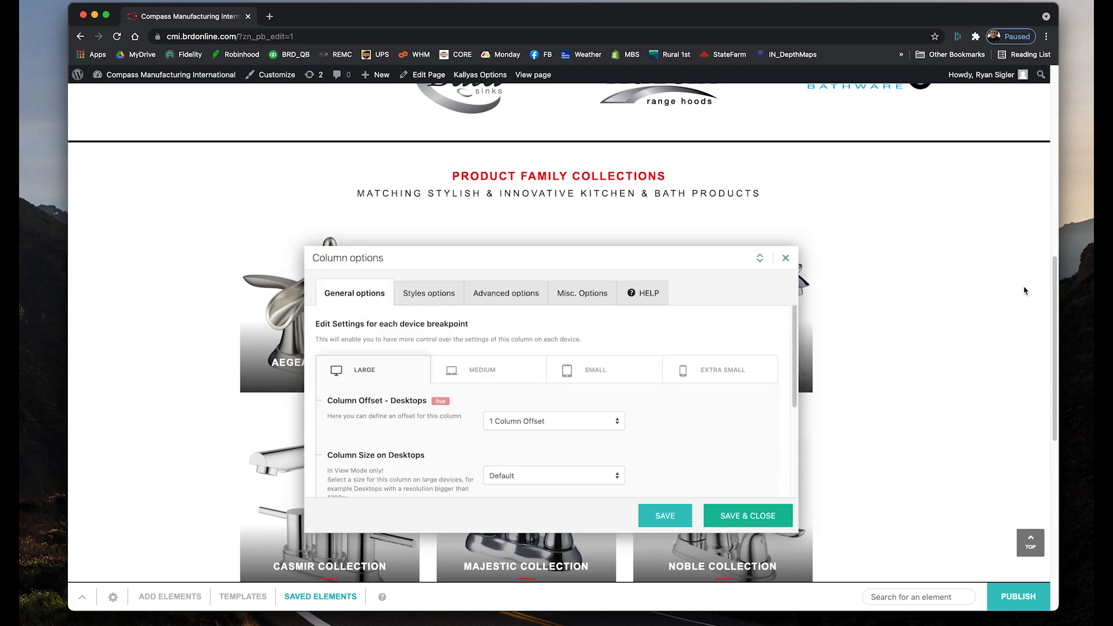
pyautogui.moveTo(651, 263); pyautogui.dragTo(659, 205)
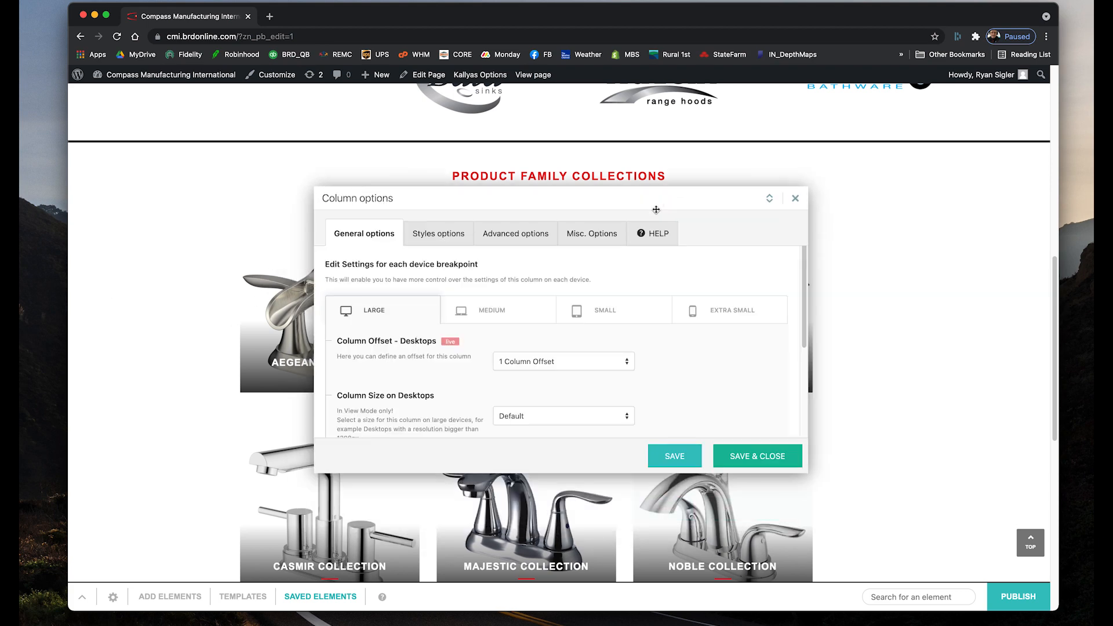
pyautogui.scroll(-2, 740, 400)
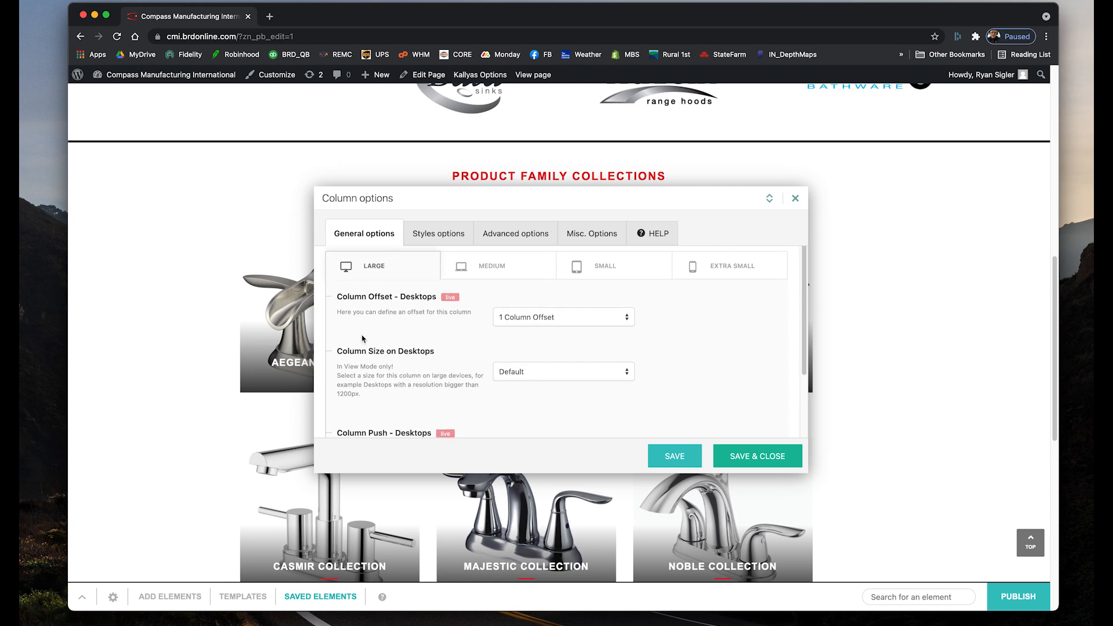
pyautogui.moveTo(432, 197); pyautogui.dragTo(385, 408)
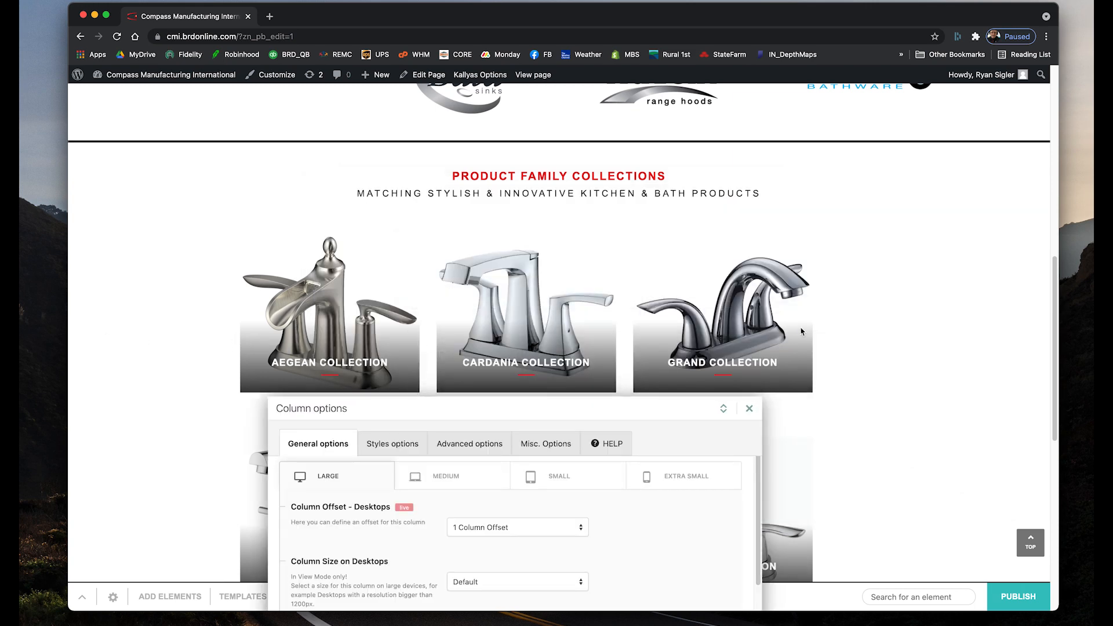
pyautogui.moveTo(498, 409); pyautogui.dragTo(501, 285)
pyautogui.scroll(-4, 518, 448)
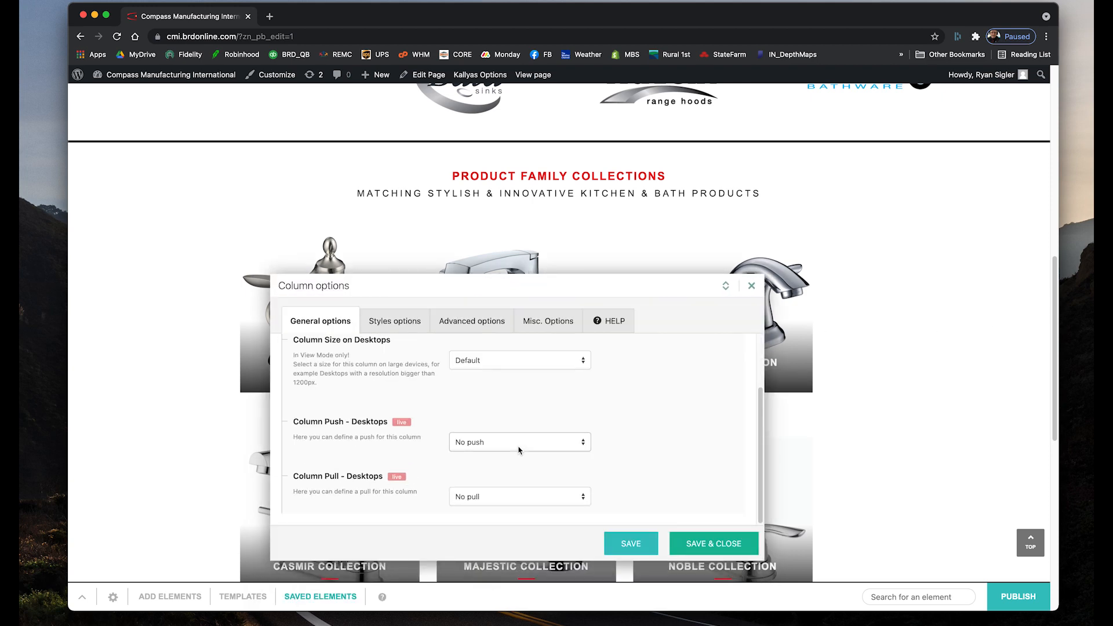
pyautogui.scroll(5, 518, 450)
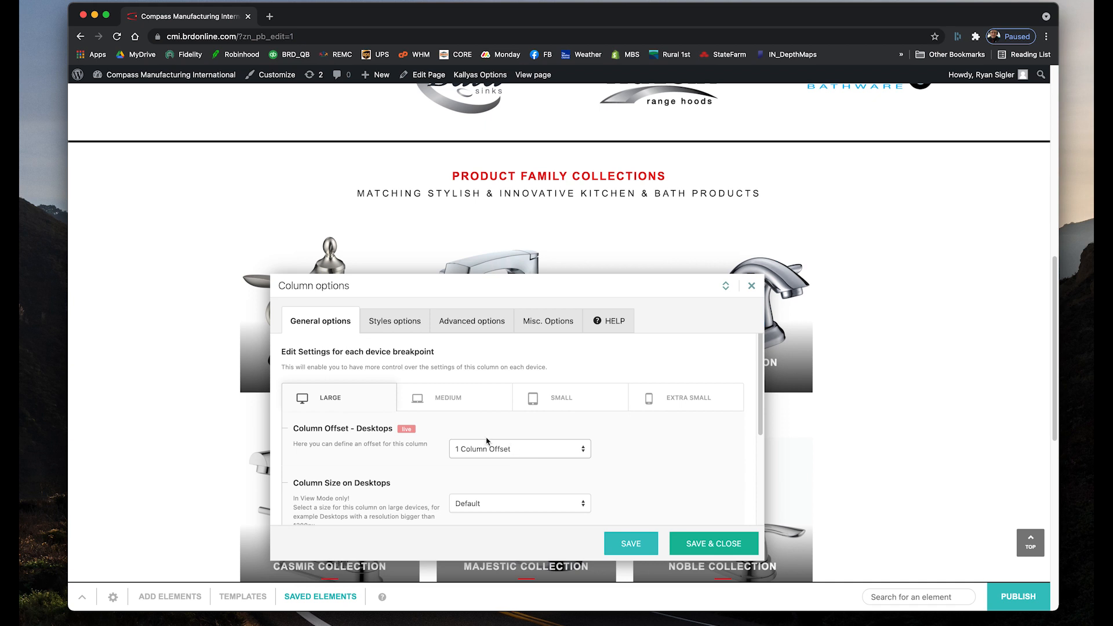
# Try a left margin of 16px on the Aegean Collection column at the large breakpoint, clear it and close the column options
pyautogui.click(387, 319)
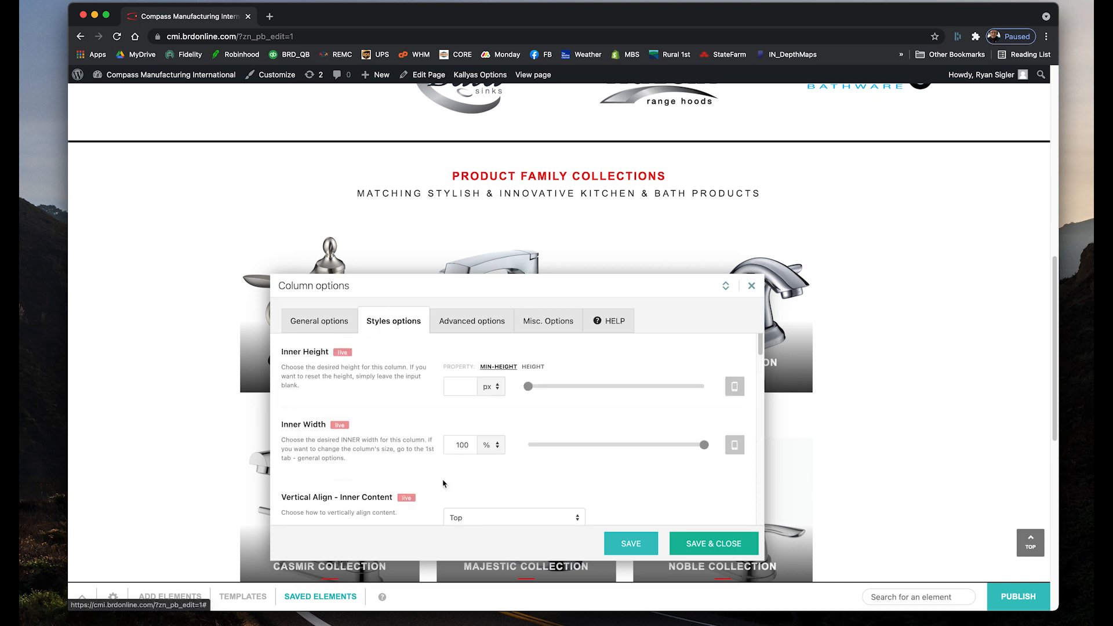
pyautogui.scroll(-5, 443, 481)
pyautogui.scroll(-5, 444, 484)
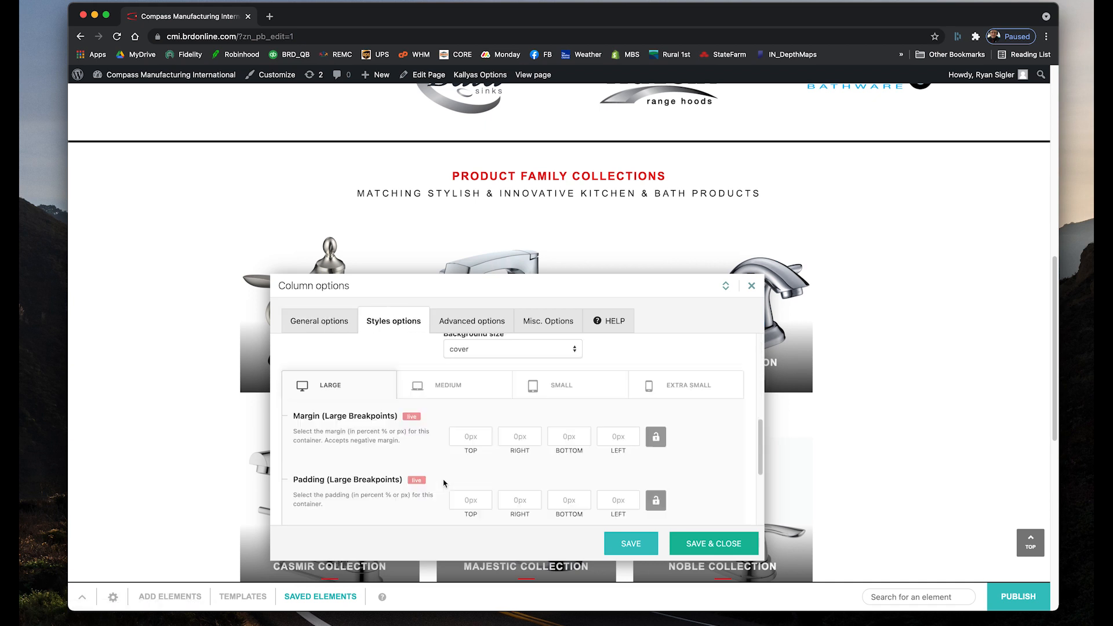
pyautogui.scroll(-1, 444, 483)
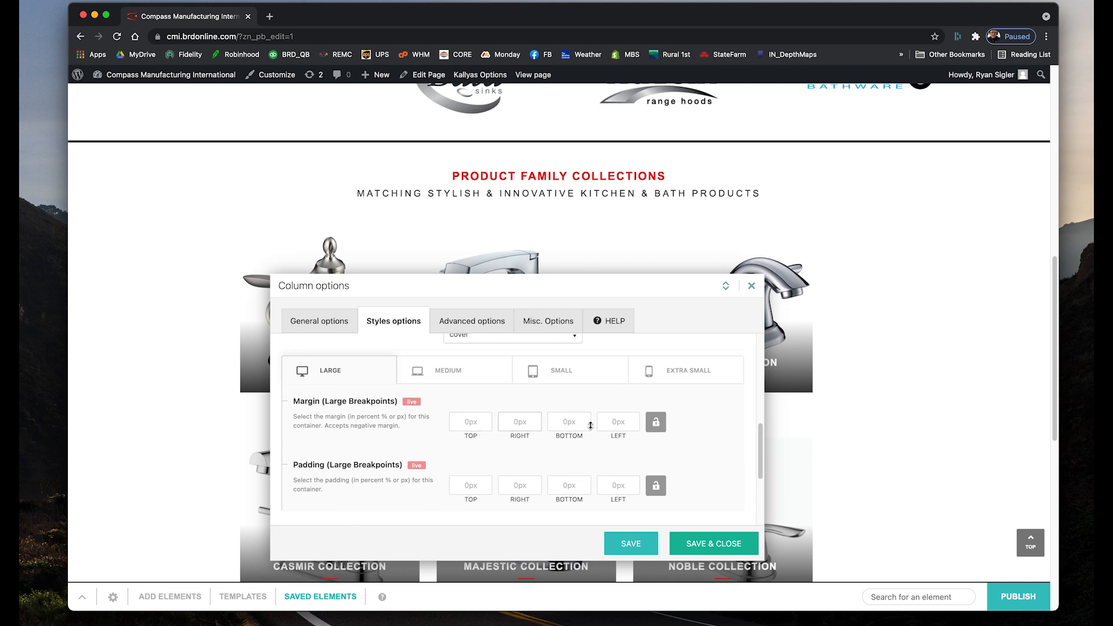
pyautogui.moveTo(604, 421); pyautogui.dragTo(599, 410)
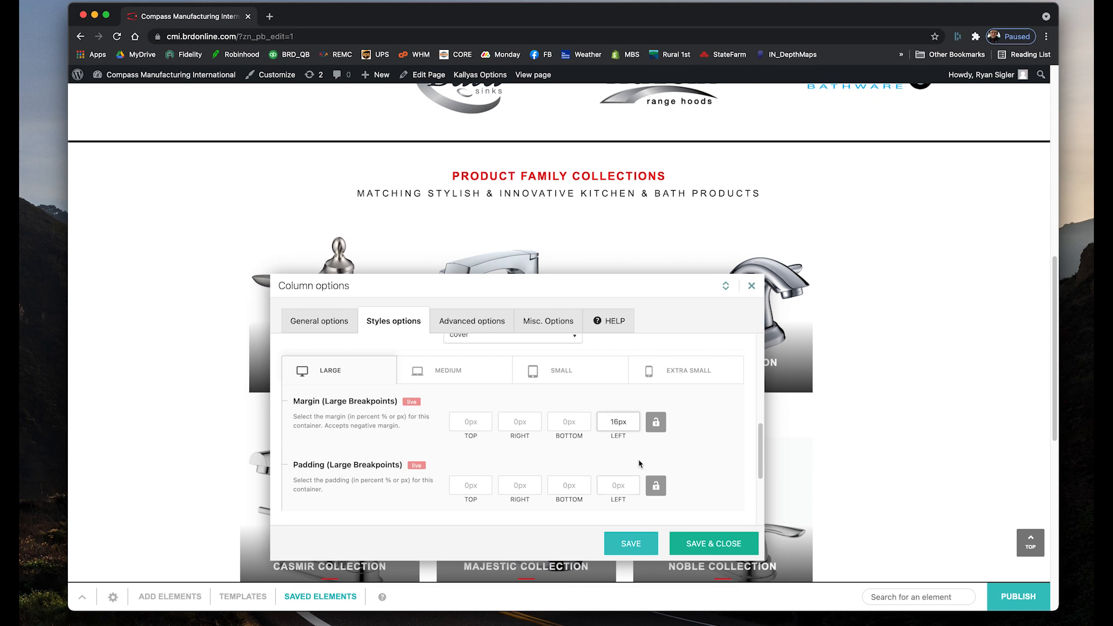
pyautogui.moveTo(630, 423); pyautogui.dragTo(601, 431)
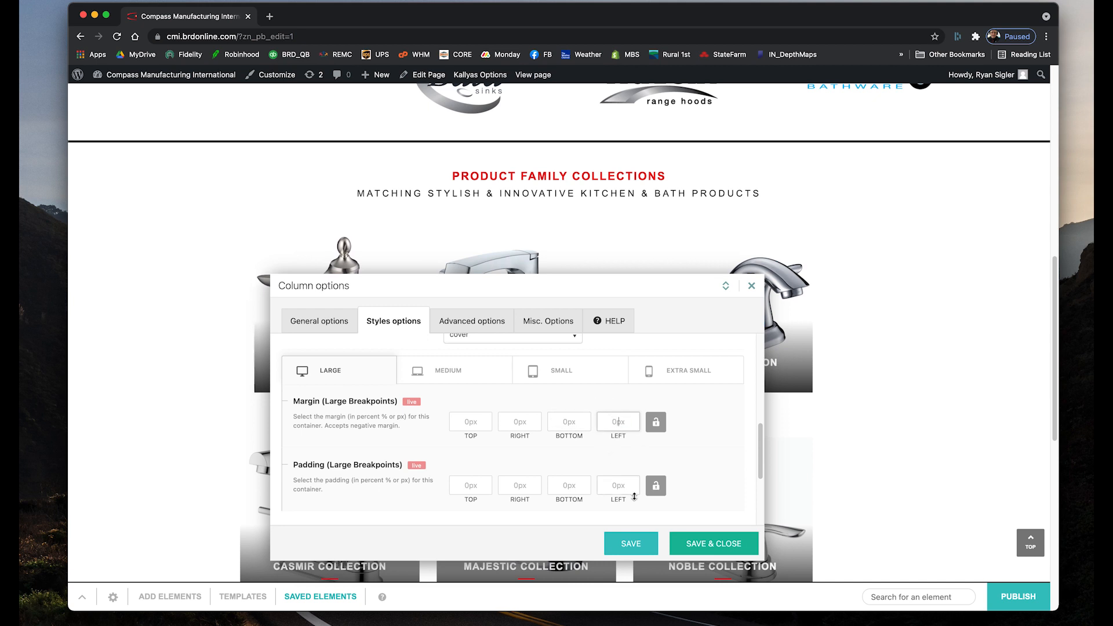
pyautogui.click(752, 286)
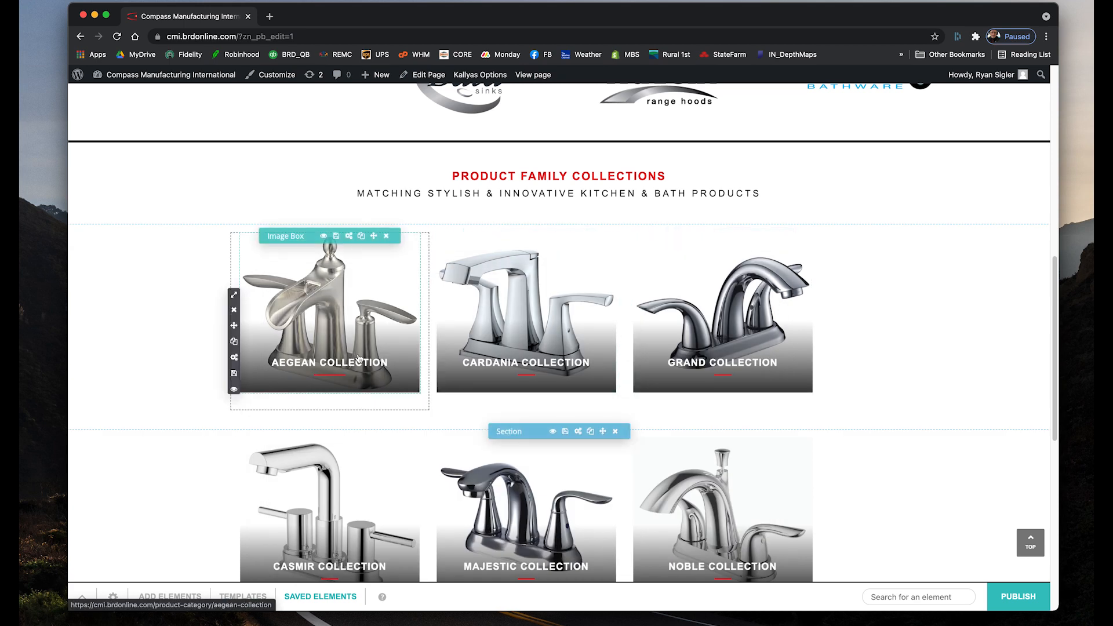
# Set the Aegean, Cardania and Grand Collection columns to a width of 4/12 each
pyautogui.moveTo(234, 285)
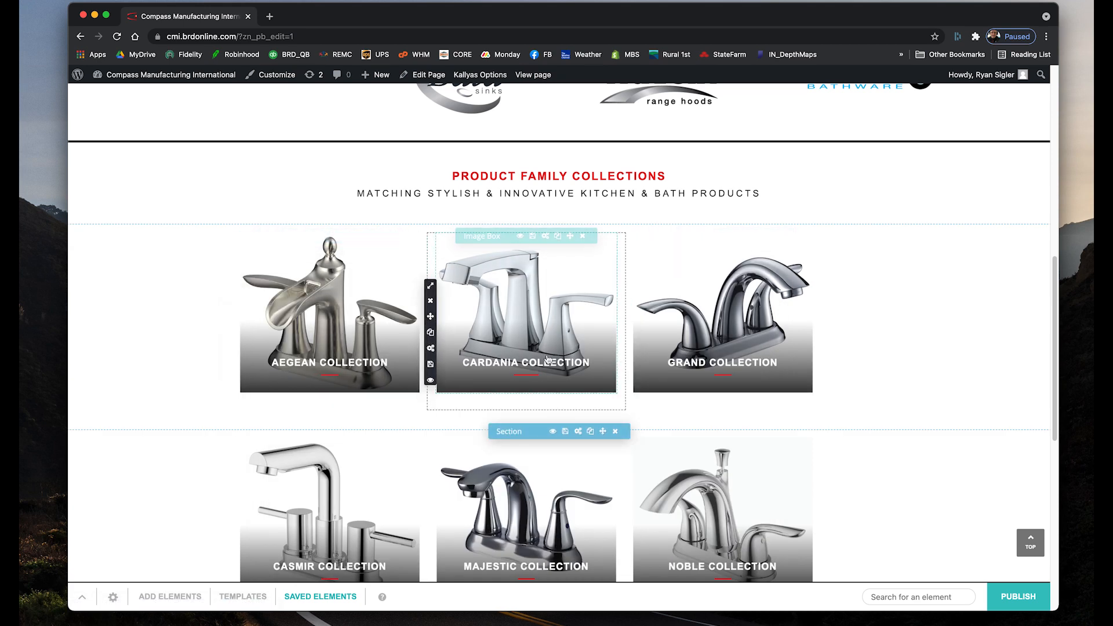
pyautogui.scroll(-2, 348, 325)
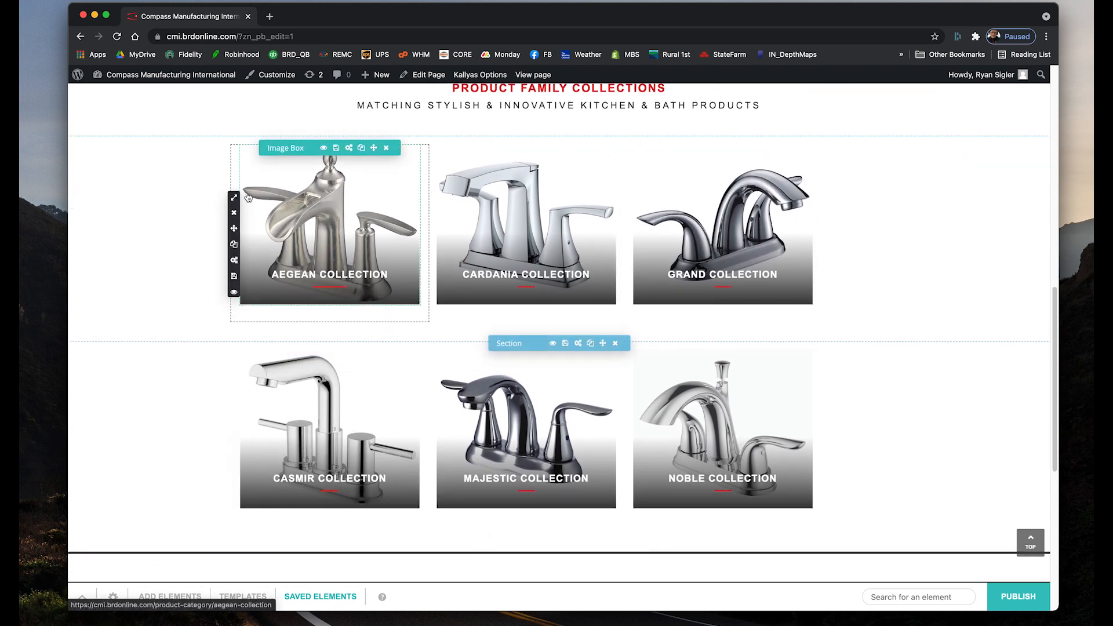
pyautogui.moveTo(235, 199)
pyautogui.click(254, 258)
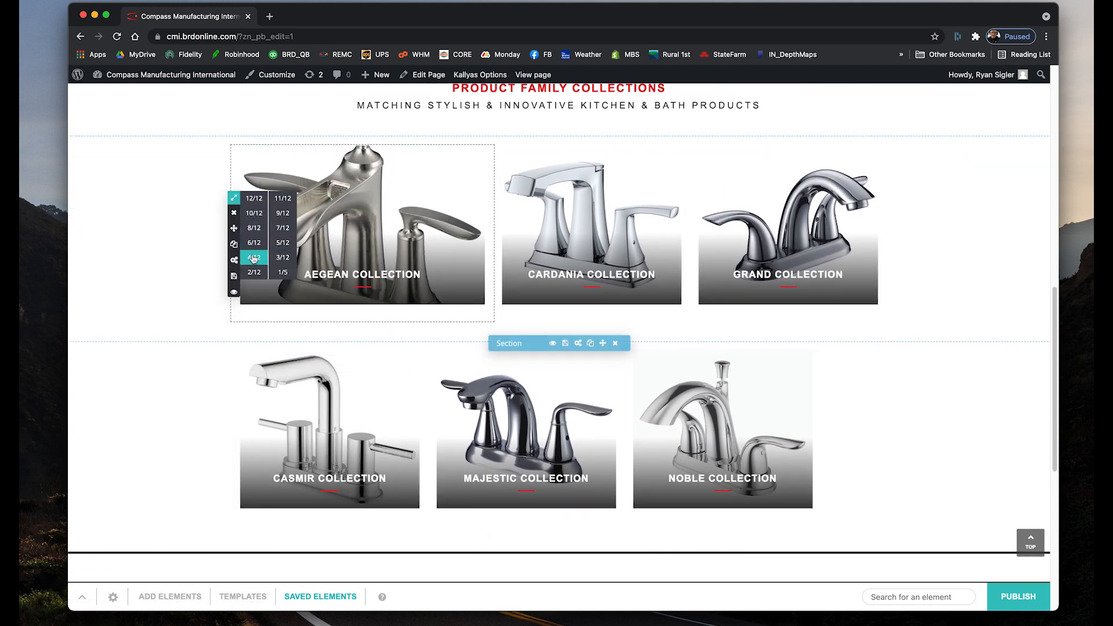
pyautogui.moveTo(497, 199)
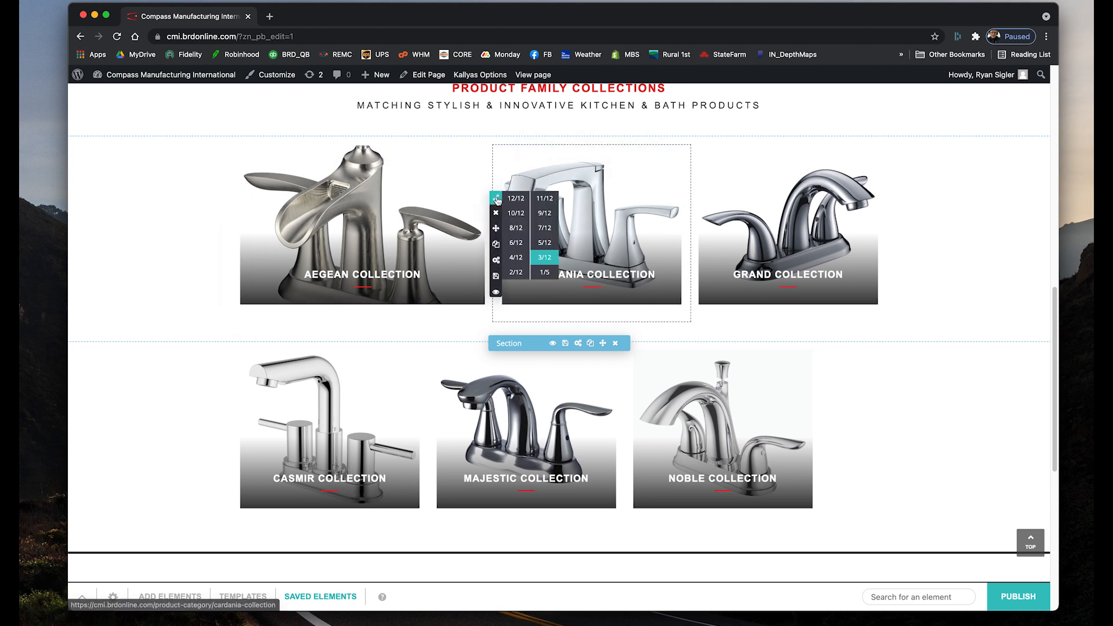
pyautogui.click(515, 258)
pyautogui.moveTo(767, 204)
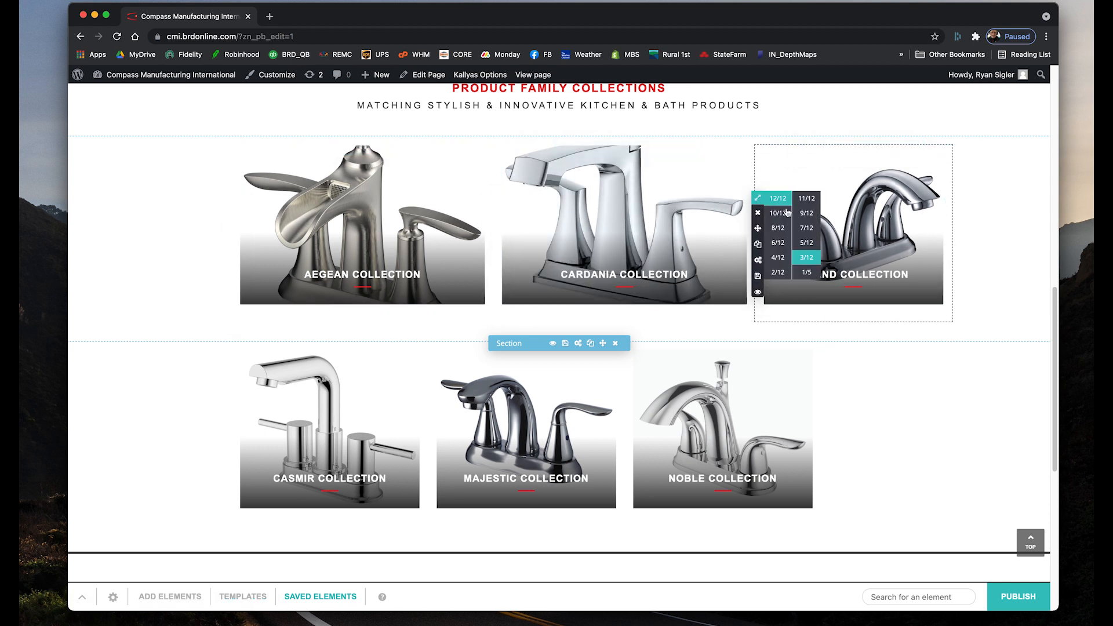
pyautogui.click(787, 260)
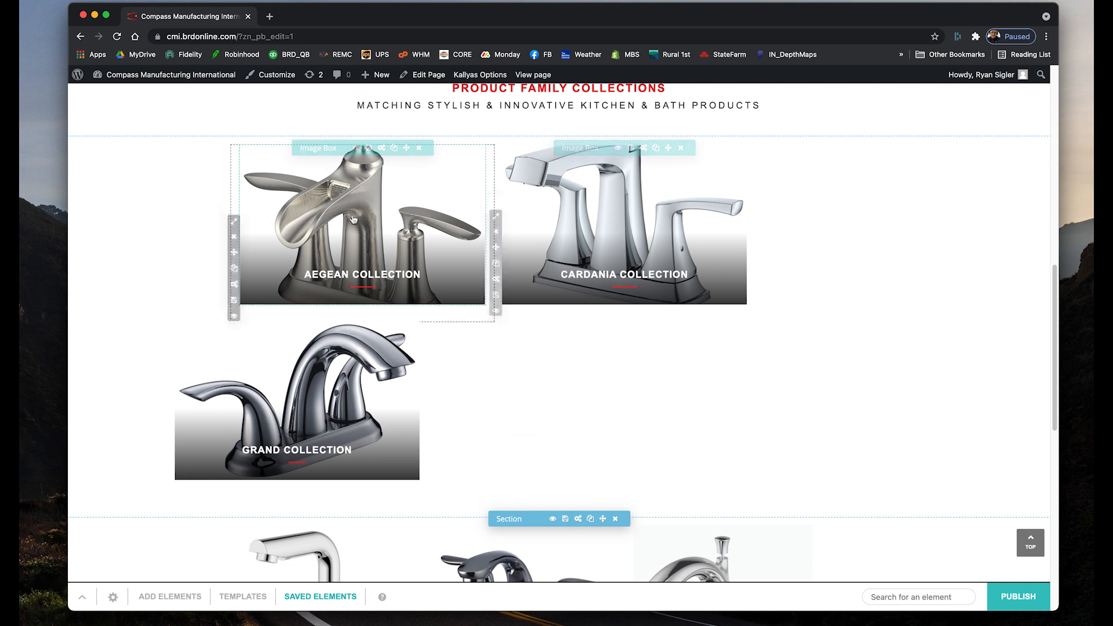
# Set the Aegean Collection column's desktop offset to No offset and move the options window clear of the collections row
pyautogui.click(237, 262)
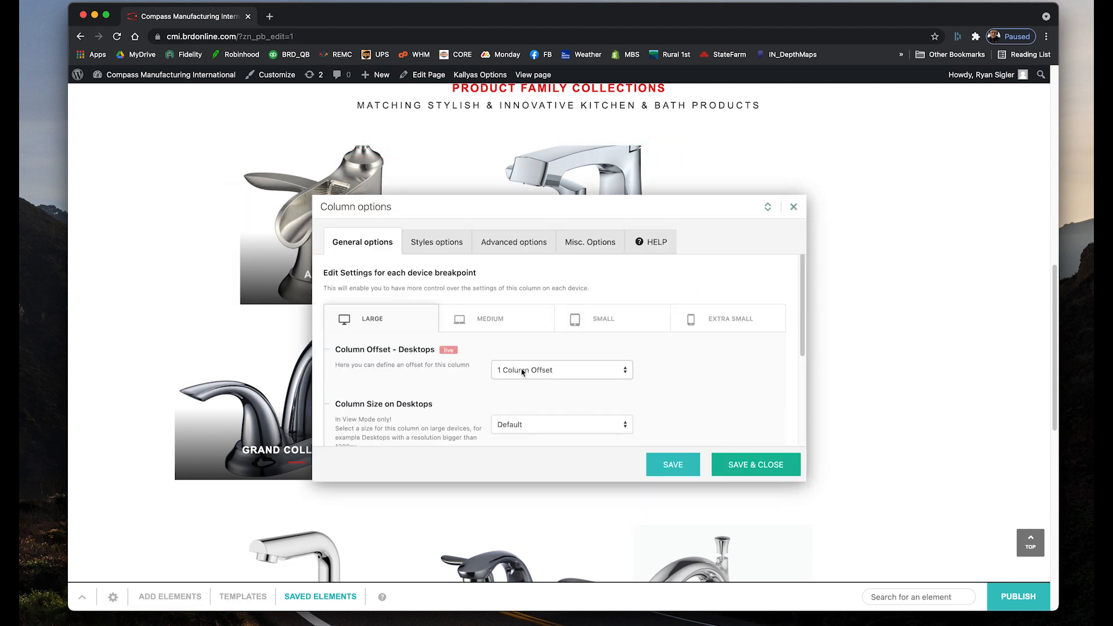
pyautogui.click(519, 369)
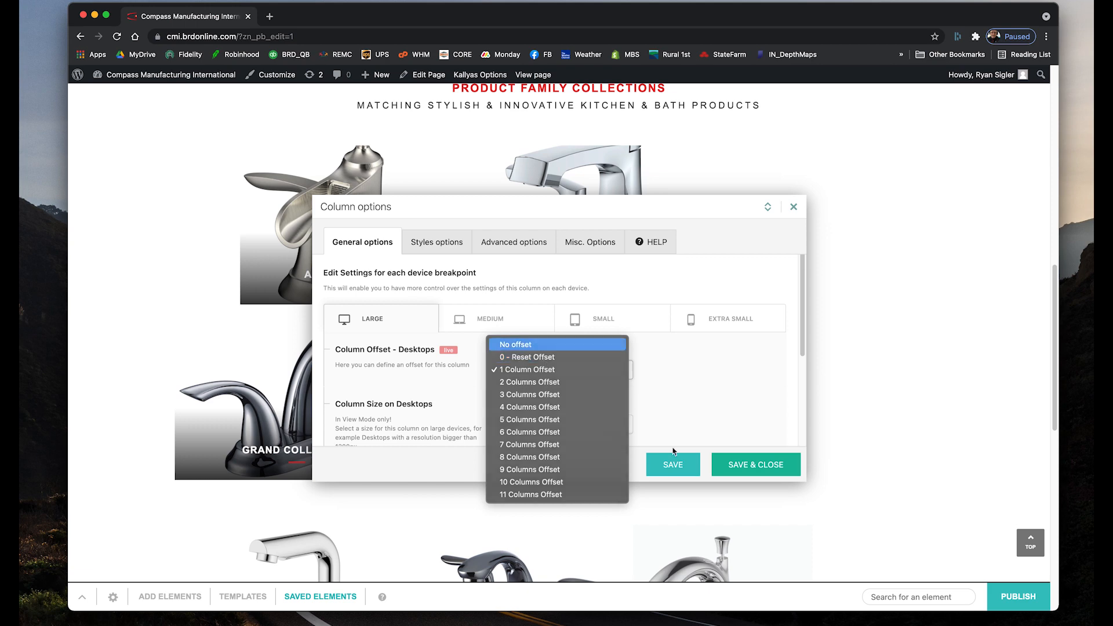
pyautogui.moveTo(523, 213); pyautogui.dragTo(467, 416)
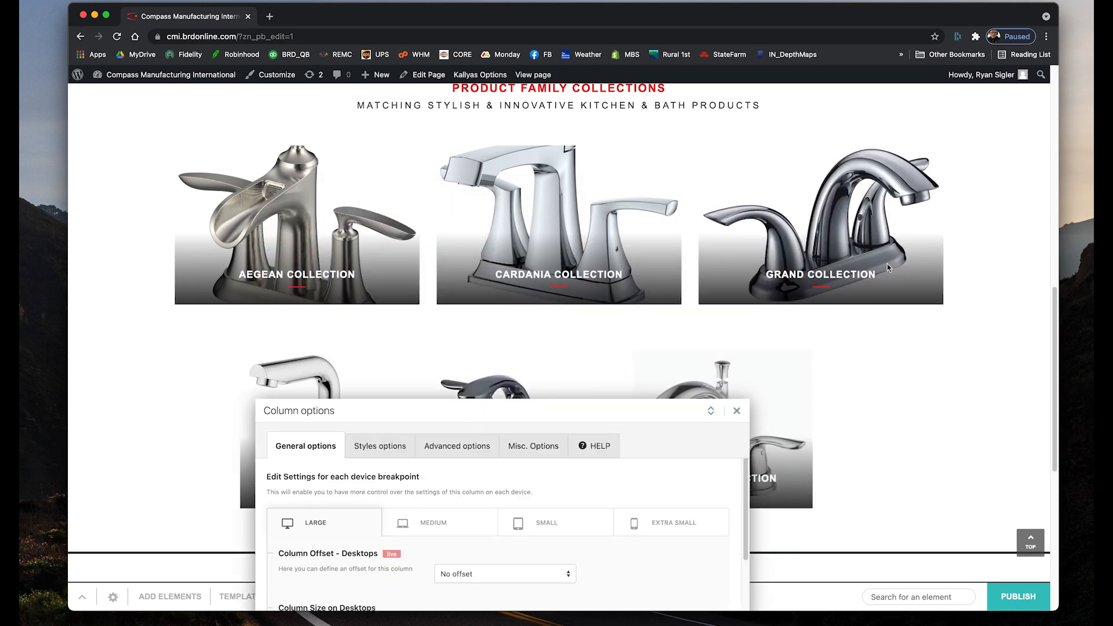
pyautogui.scroll(4, 562, 365)
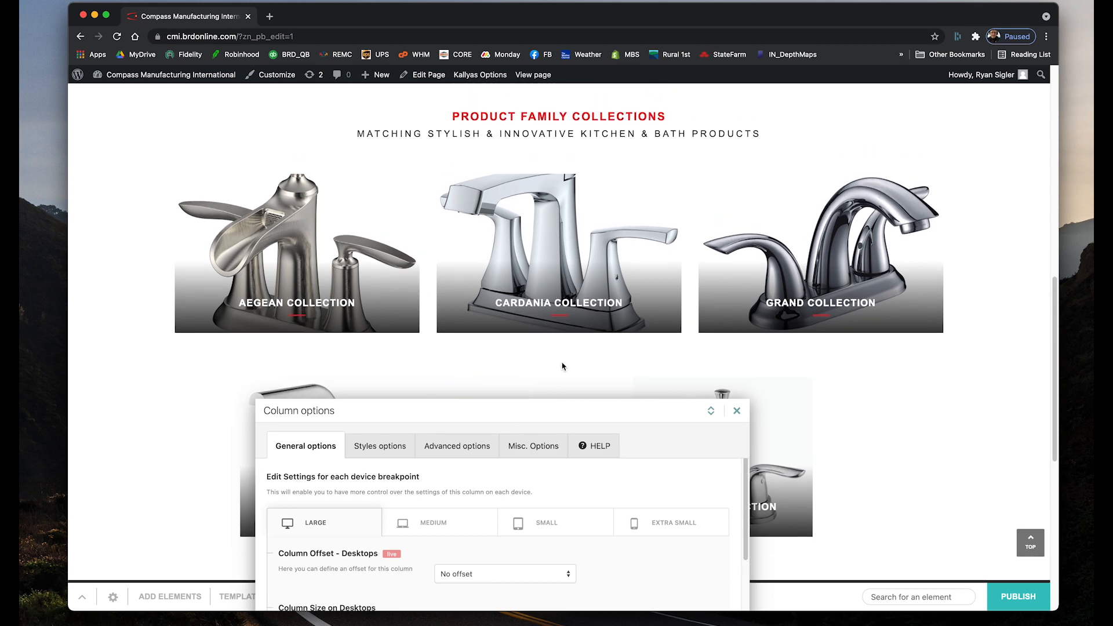
# Close the column options and narrow the browser window to check how the collections rows adapt
pyautogui.scroll(-4, 561, 365)
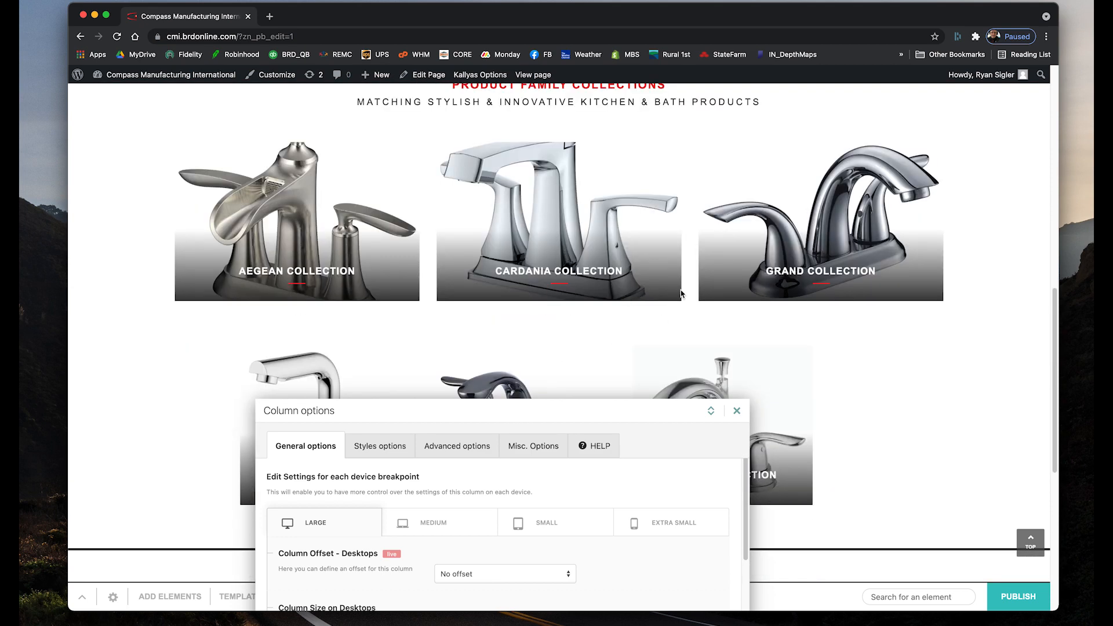
pyautogui.click(737, 411)
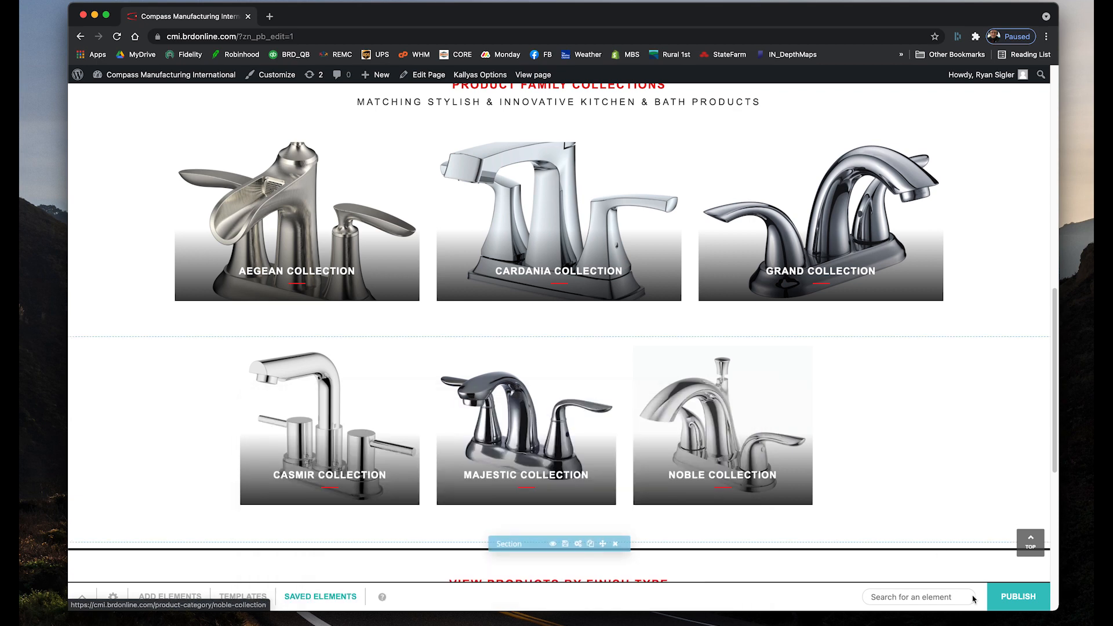
pyautogui.moveTo(989, 616); pyautogui.dragTo(897, 625)
pyautogui.scroll(5, 487, 445)
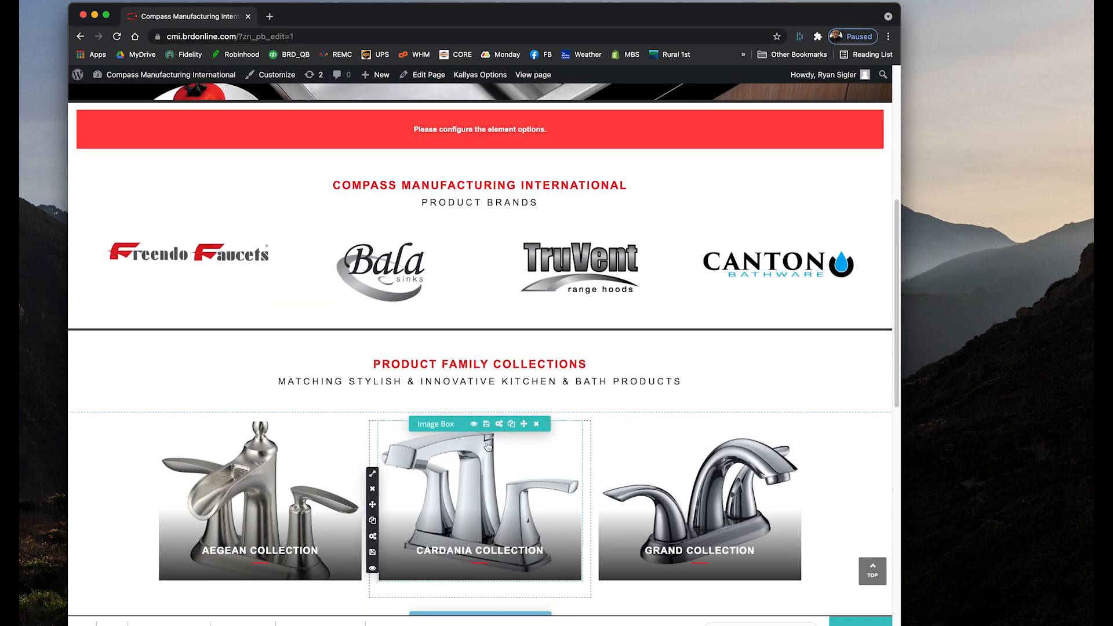
# Reduce the width of the Aegean, Cardania and Grand Collection columns to match the Casmir, Majestic and Noble columns below
pyautogui.scroll(-3, 406, 406)
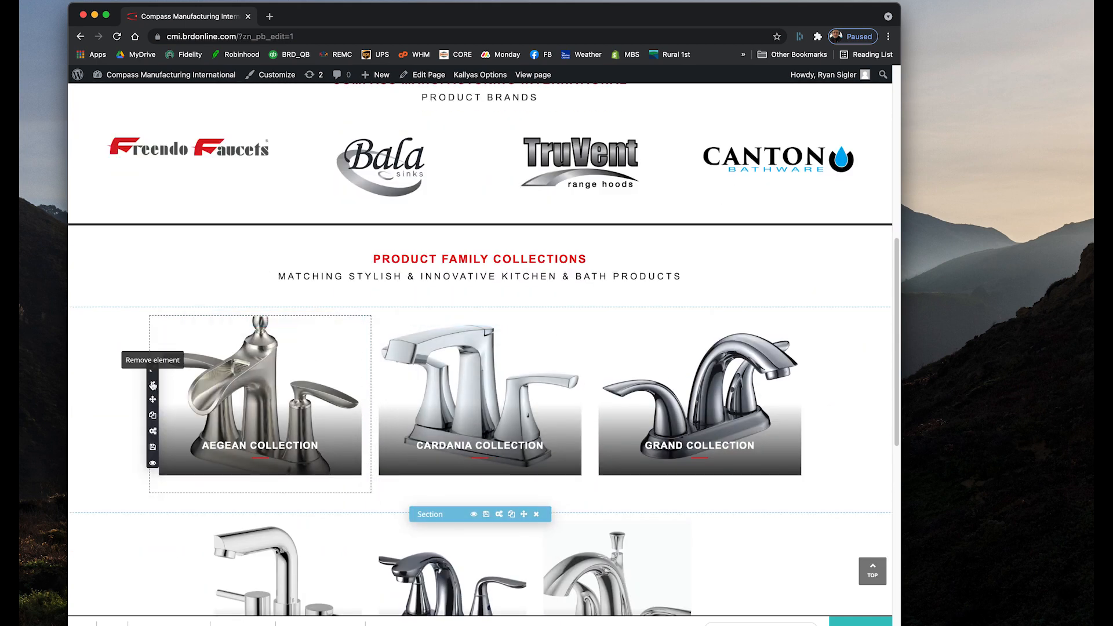
pyautogui.moveTo(154, 370)
pyautogui.click(199, 430)
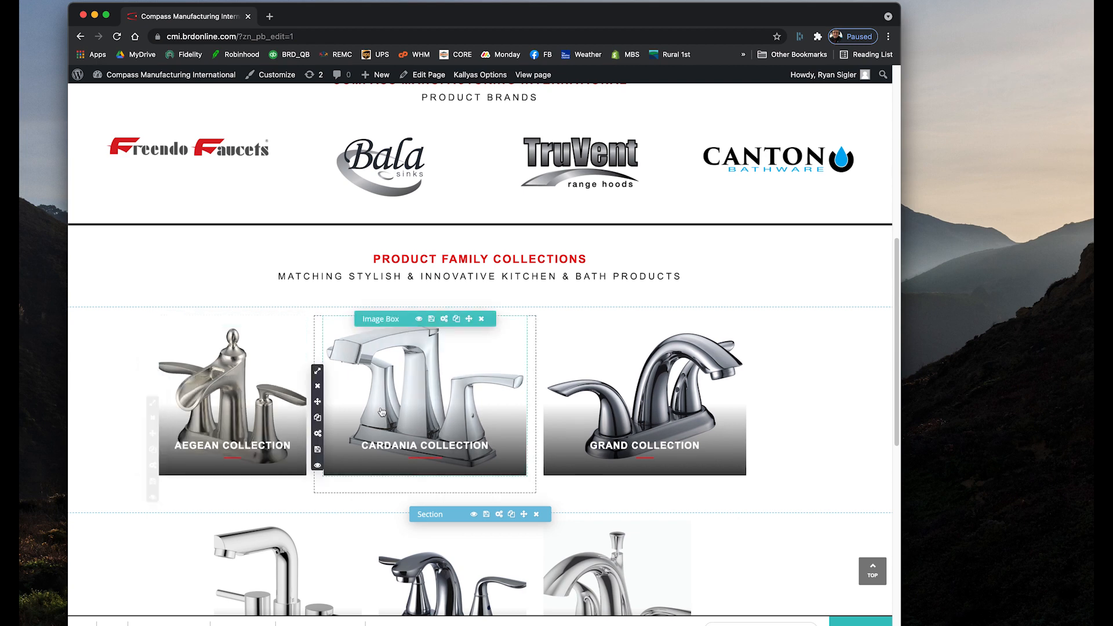
pyautogui.moveTo(318, 369)
pyautogui.click(372, 430)
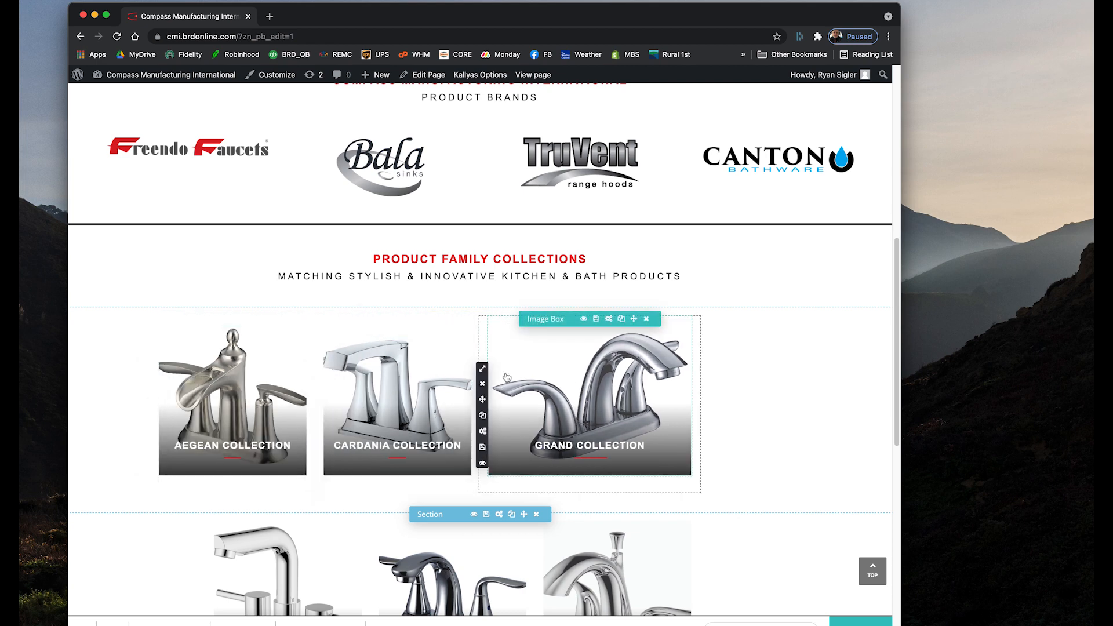
pyautogui.moveTo(482, 369)
pyautogui.click(529, 429)
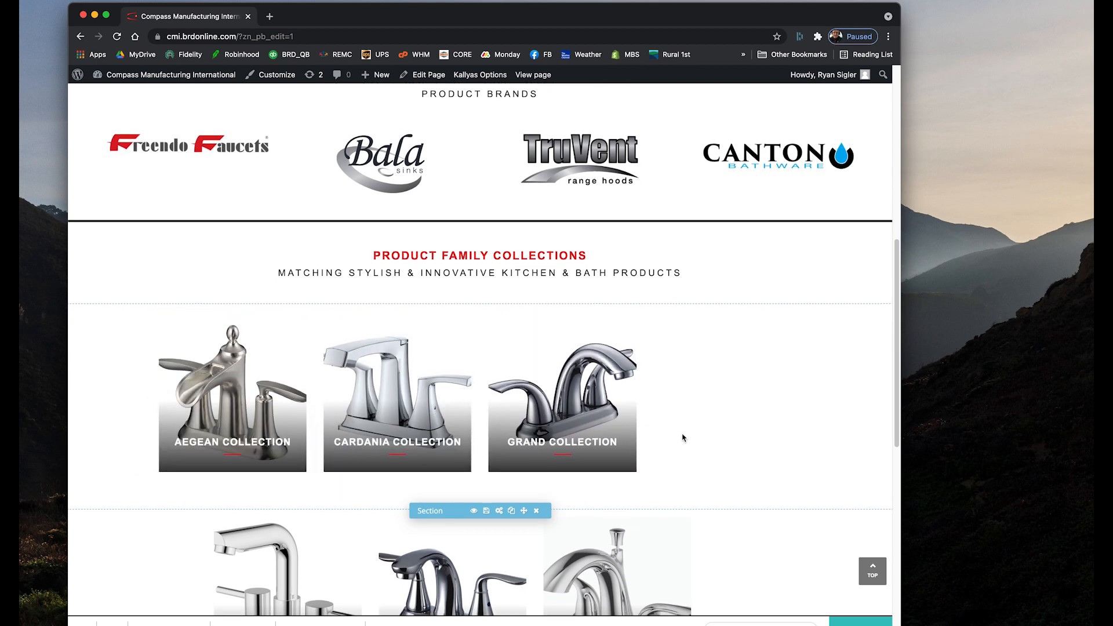
# Choose 1 Column Offset as the Aegean Collection column's desktop offset, then save and close its options
pyautogui.scroll(-2, 683, 440)
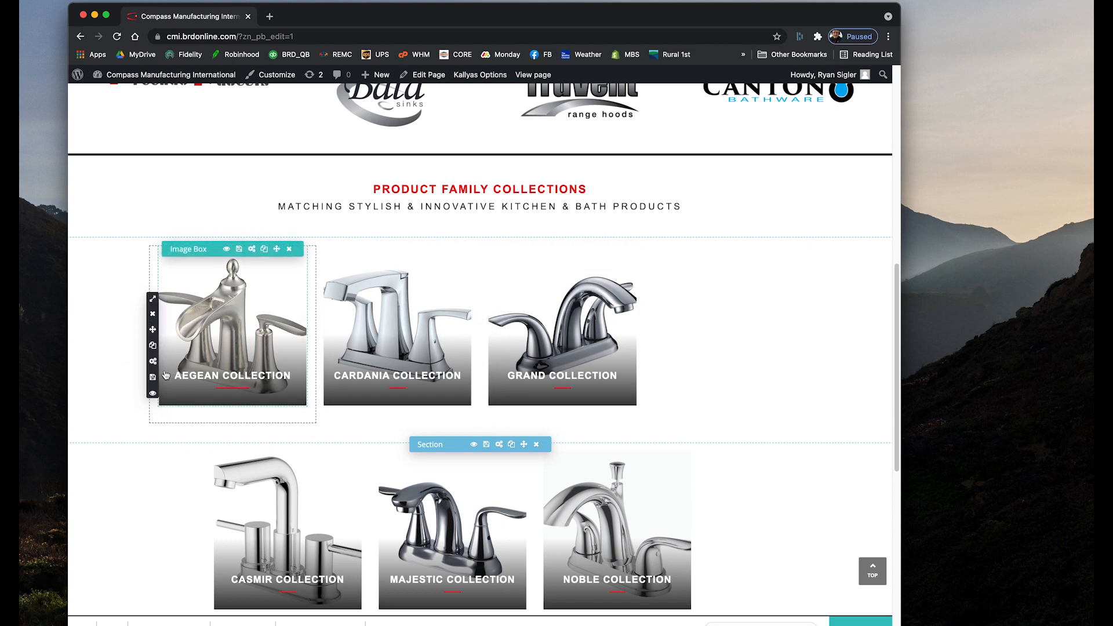
pyautogui.click(154, 363)
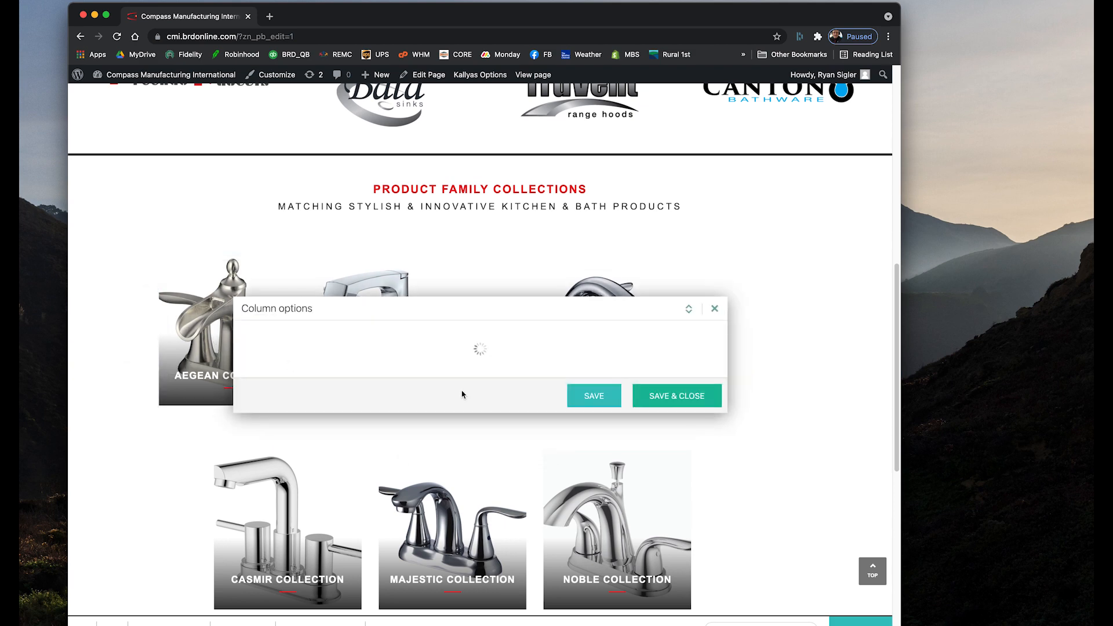
pyautogui.click(440, 387)
pyautogui.click(442, 387)
pyautogui.click(608, 482)
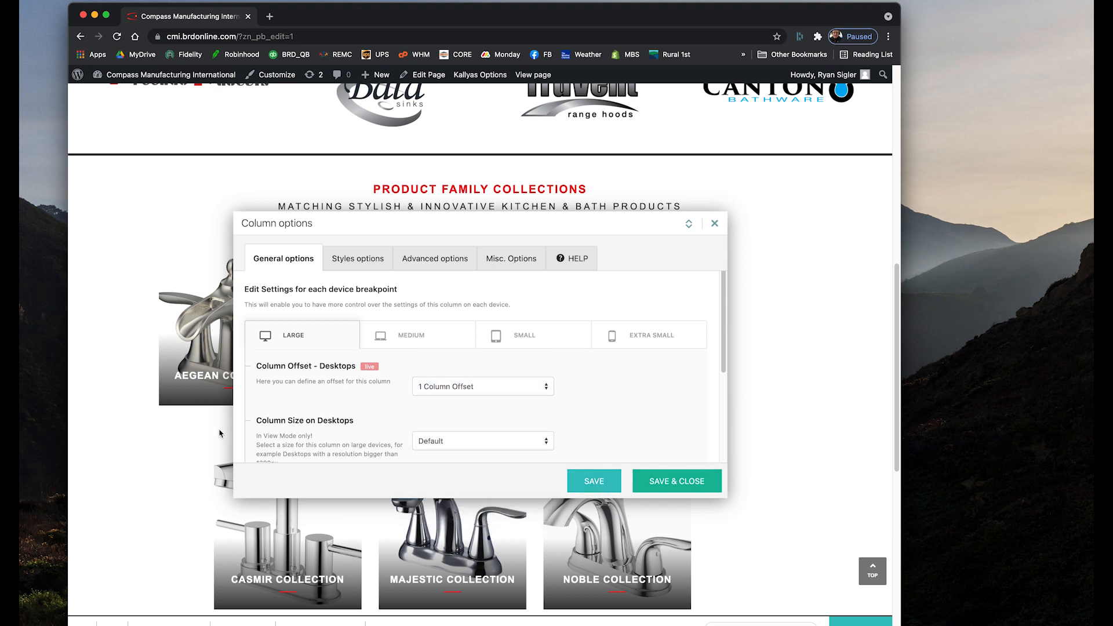
pyautogui.click(682, 482)
# Reopen the Aegean Collection column's options to review its desktop offset, size, push and pull settings, then close them
pyautogui.scroll(-4, 402, 442)
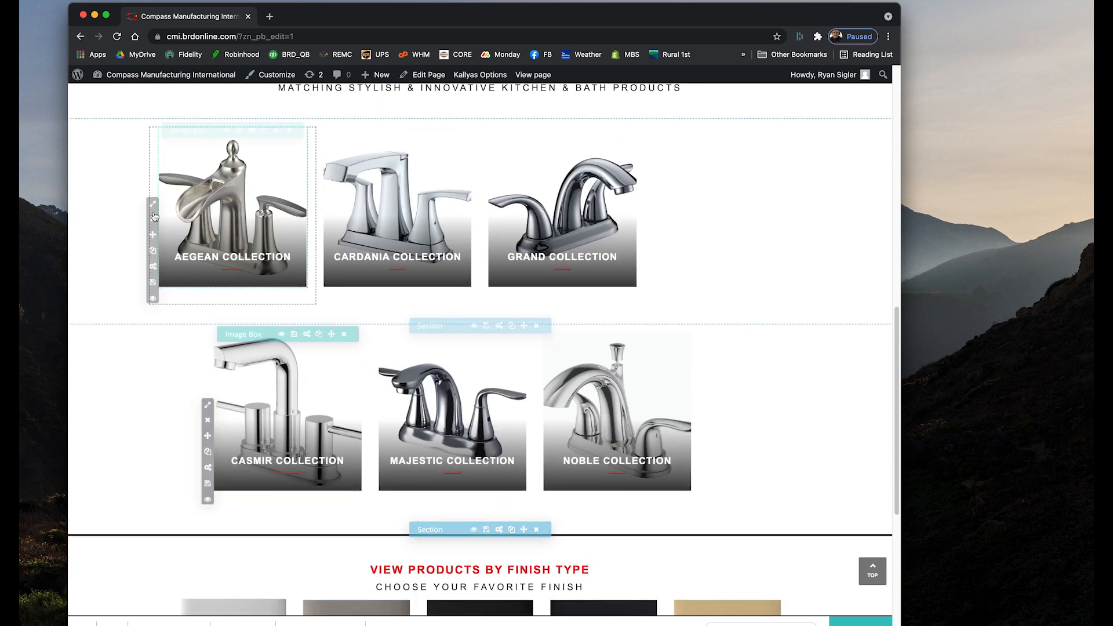
pyautogui.click(153, 266)
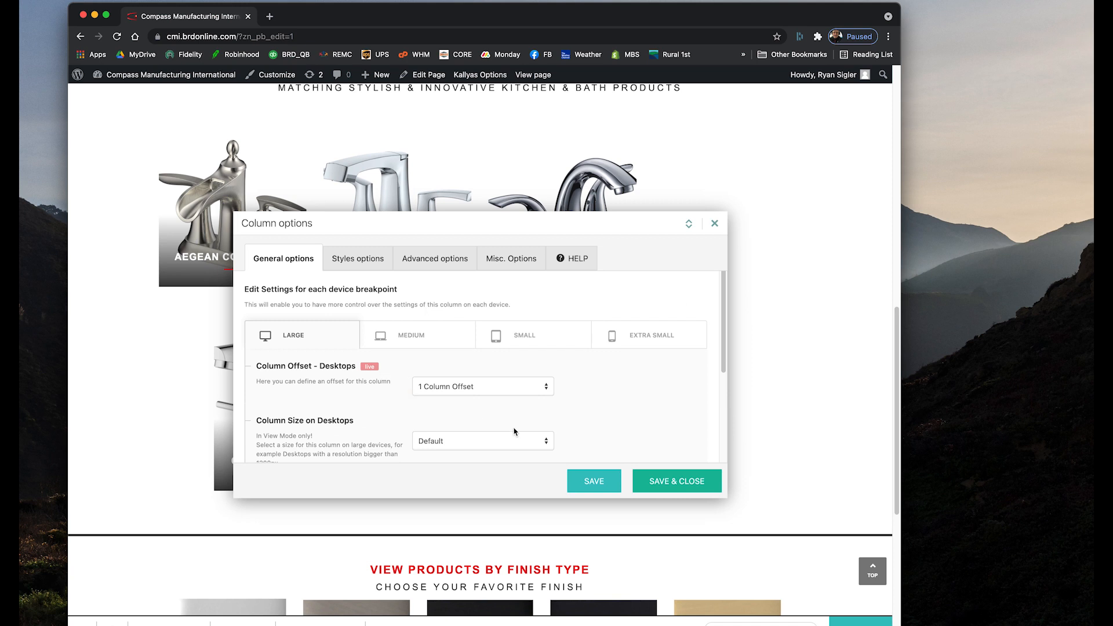
pyautogui.scroll(-5, 514, 431)
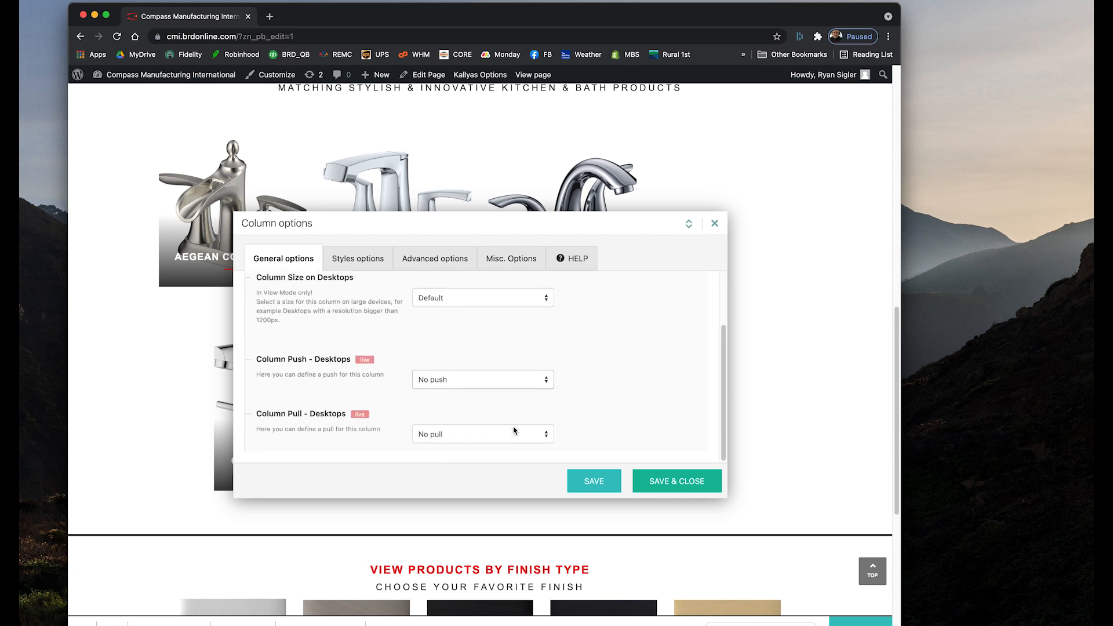
pyautogui.scroll(2, 513, 393)
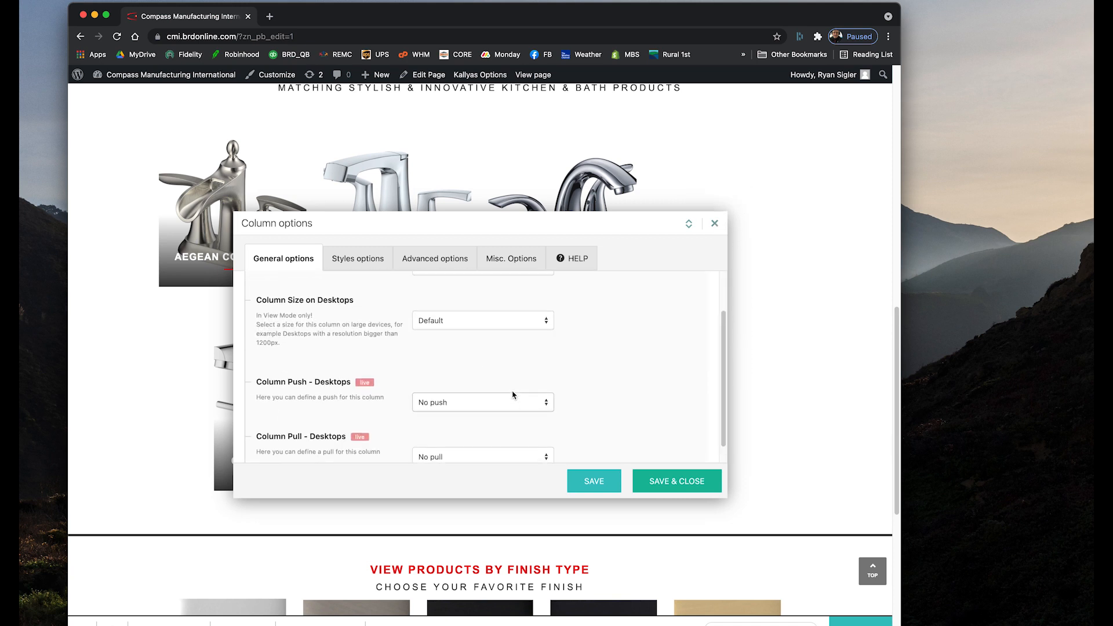
pyautogui.click(683, 481)
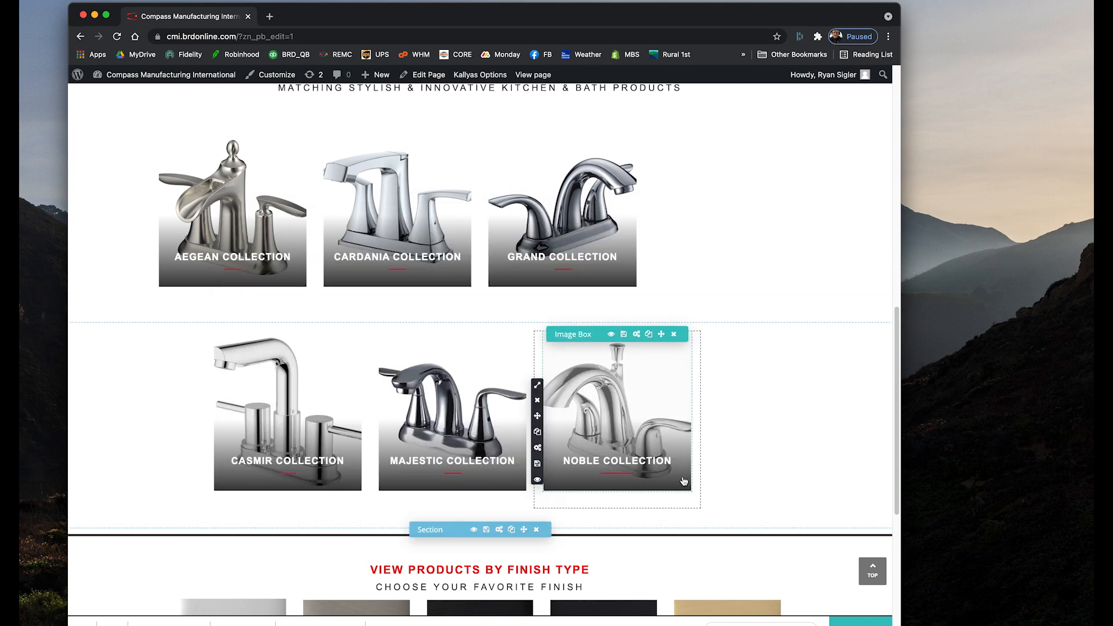
# Examine the page's layout in the narrower window, from the slider and collections rows down to the finish types and footer
pyautogui.scroll(5, 273, 307)
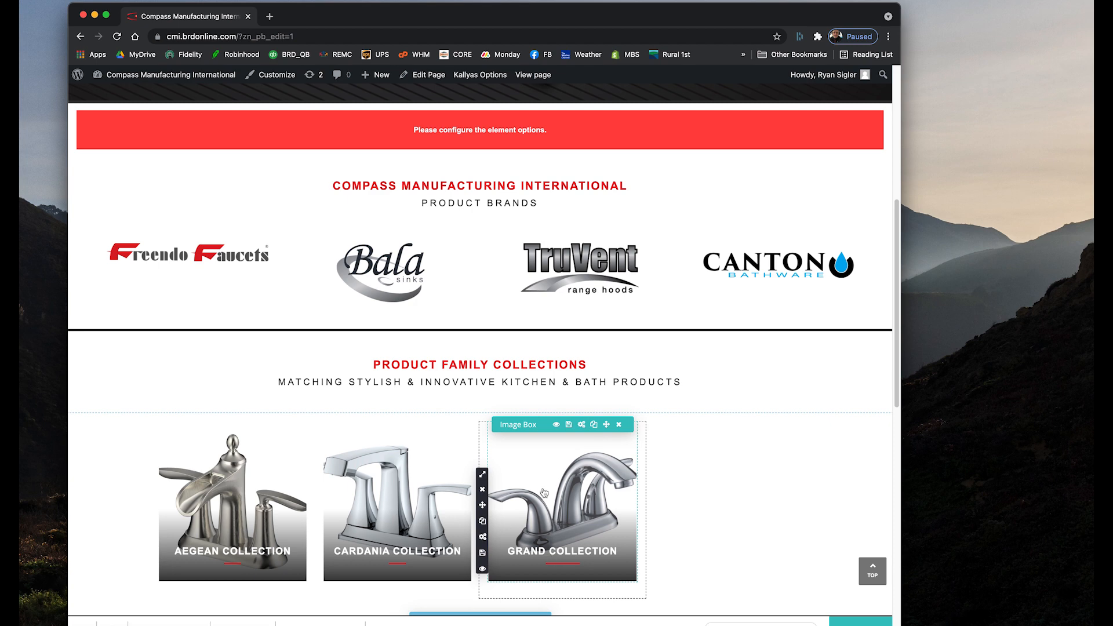
pyautogui.scroll(-7, 543, 493)
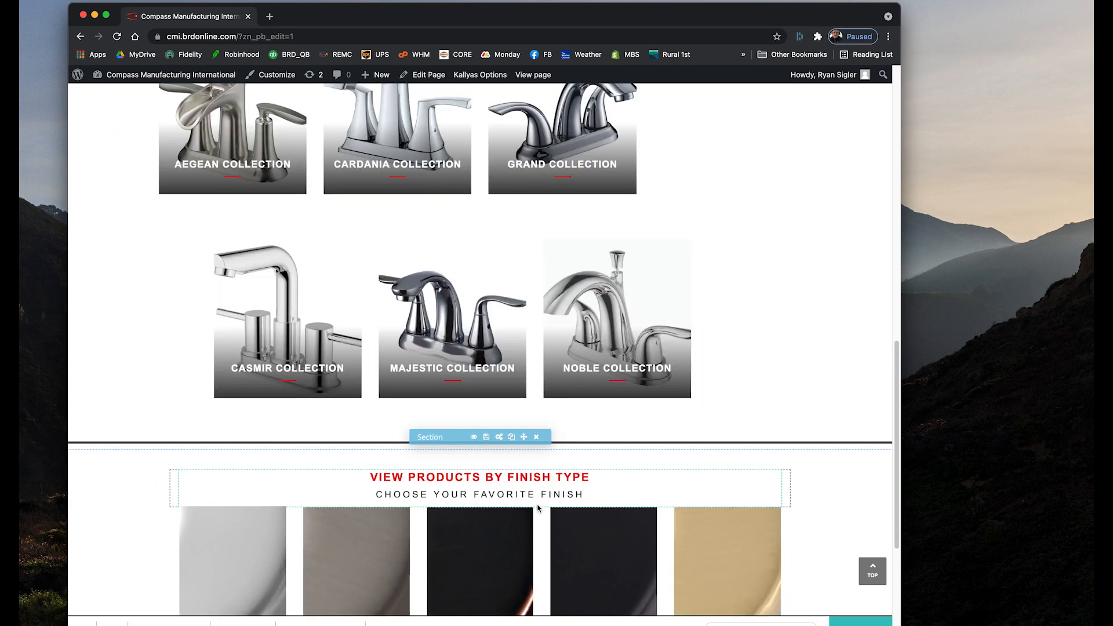
pyautogui.scroll(-3, 538, 508)
pyautogui.scroll(2, 330, 468)
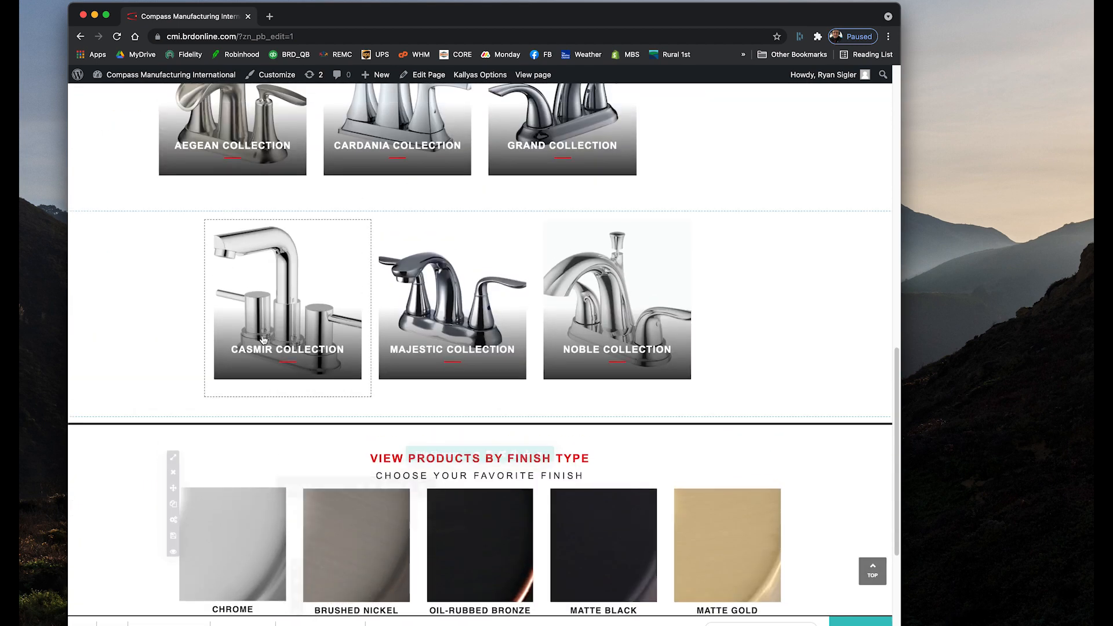
pyautogui.scroll(2, 267, 348)
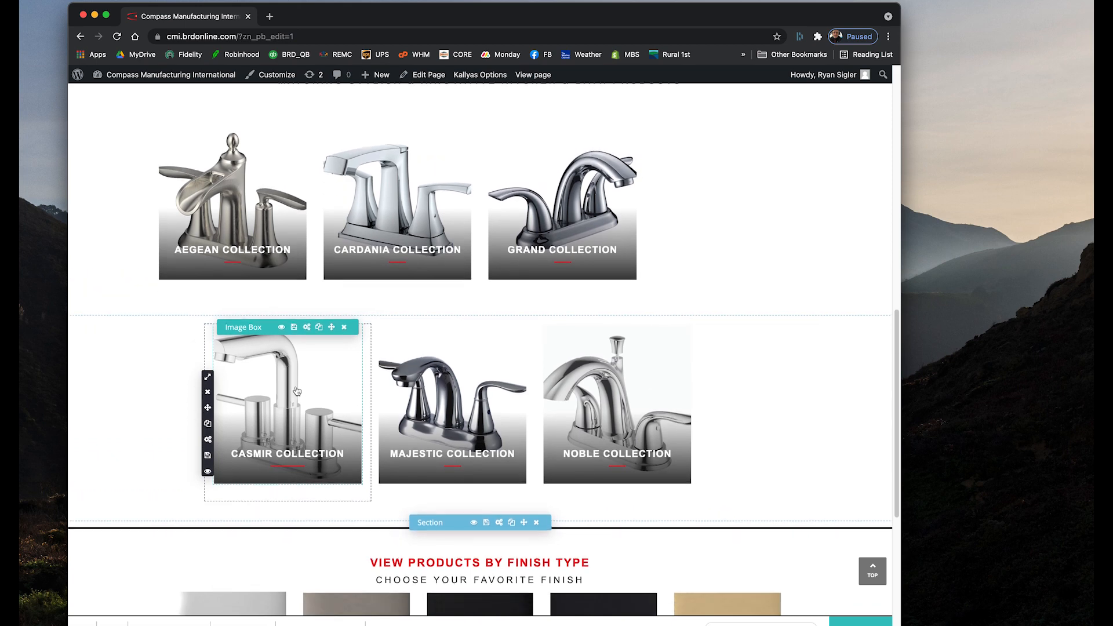
pyautogui.scroll(2, 297, 391)
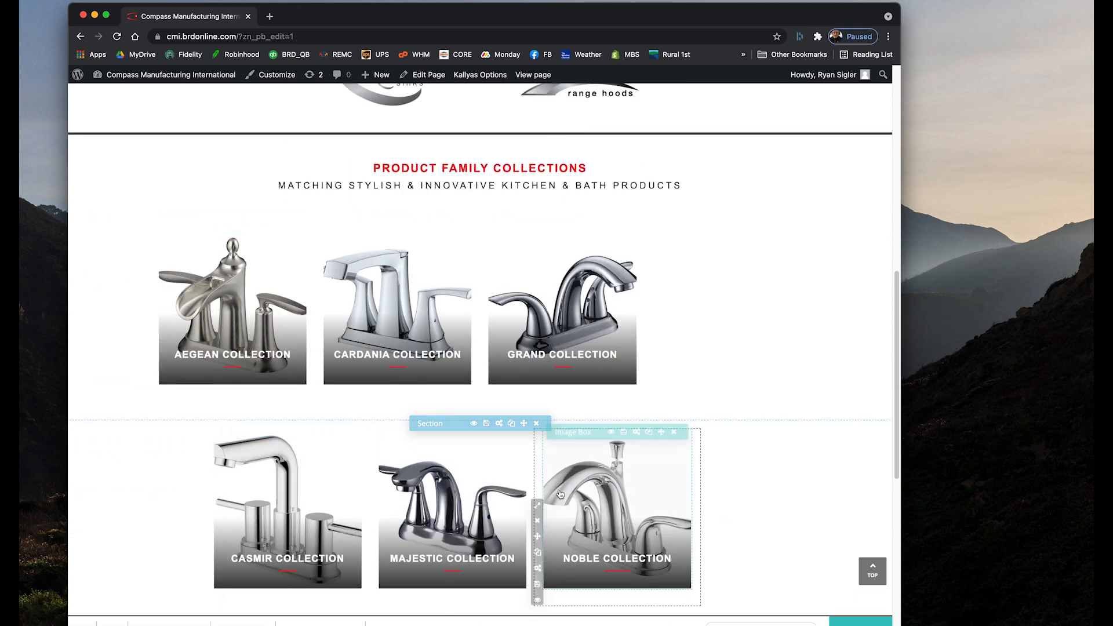
pyautogui.scroll(-4, 561, 494)
pyautogui.scroll(5, 311, 330)
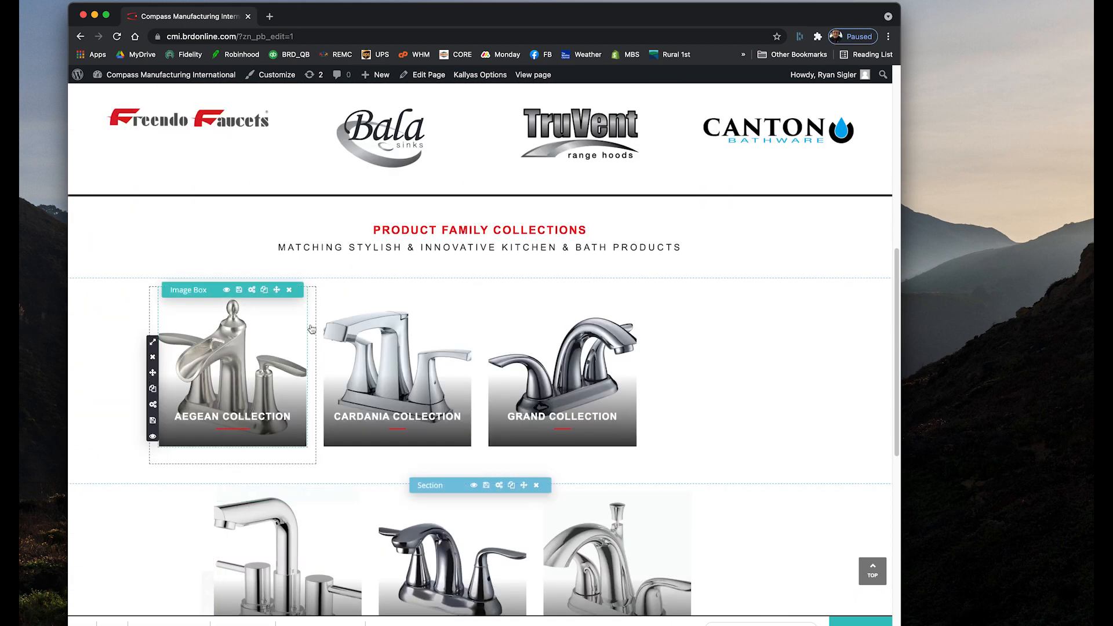
pyautogui.scroll(-8, 396, 410)
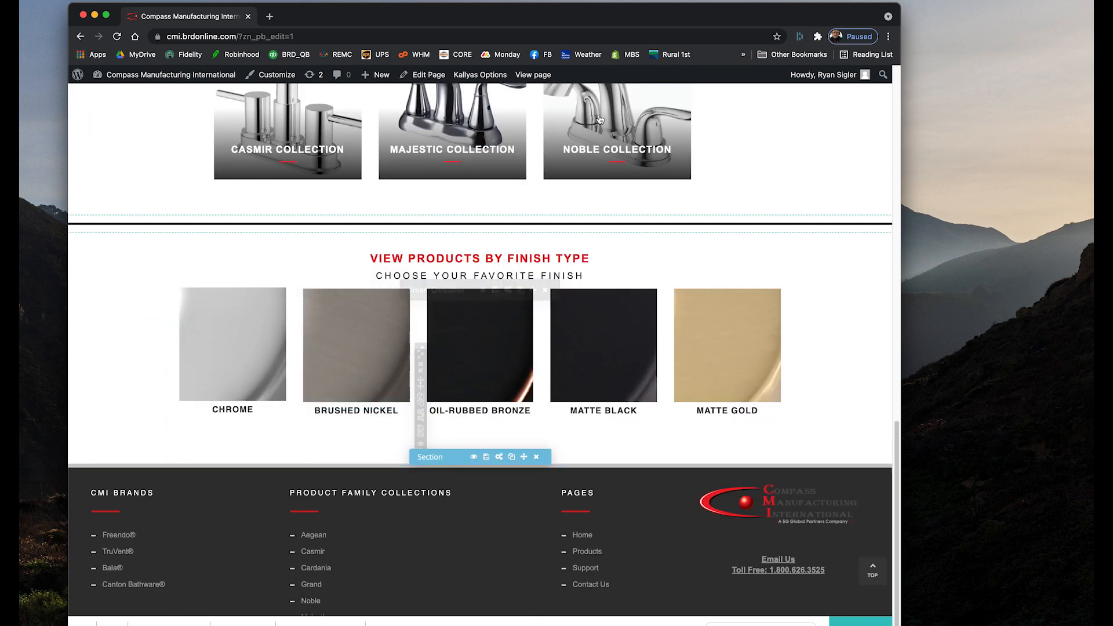
pyautogui.scroll(15, 574, 432)
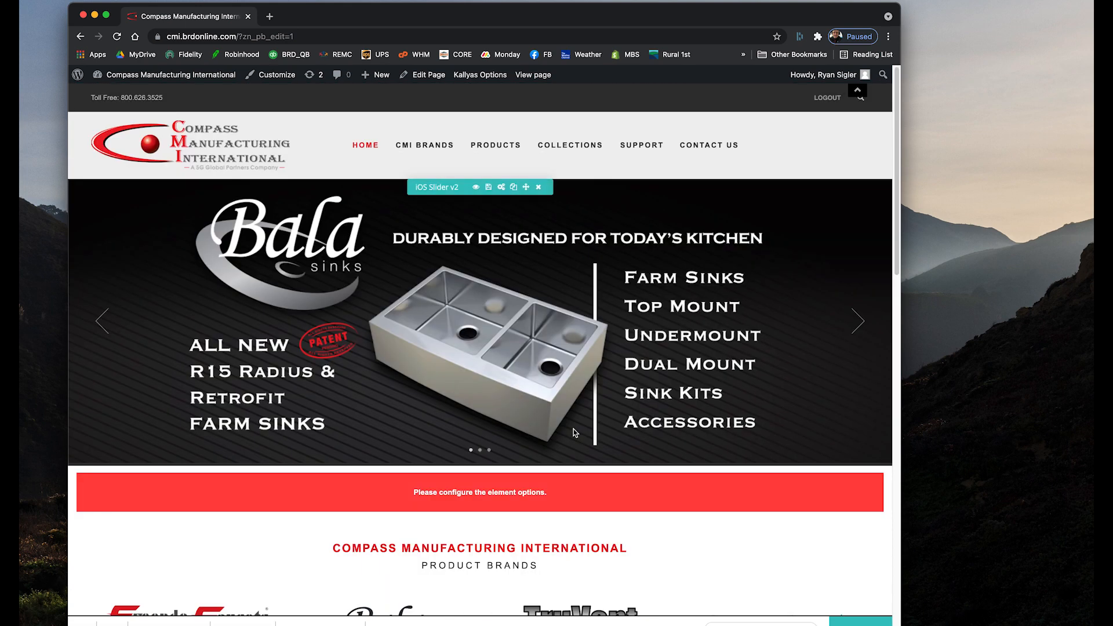
# Inspect the Link URL in the Canton Bathware logo's media container options and close them without saving
pyautogui.scroll(-5, 575, 433)
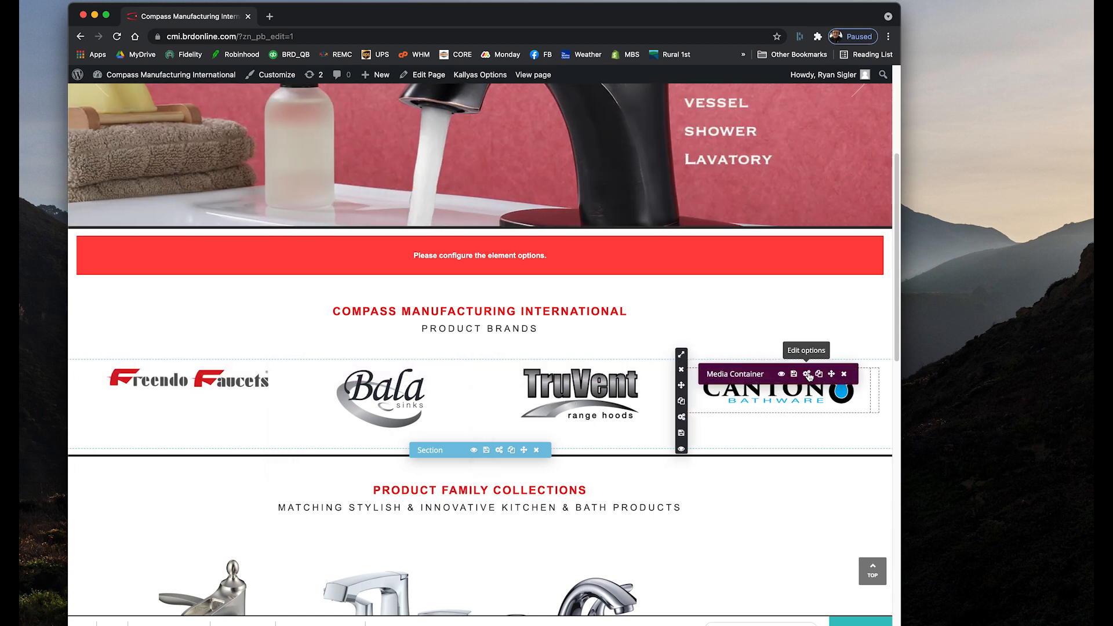
pyautogui.click(808, 375)
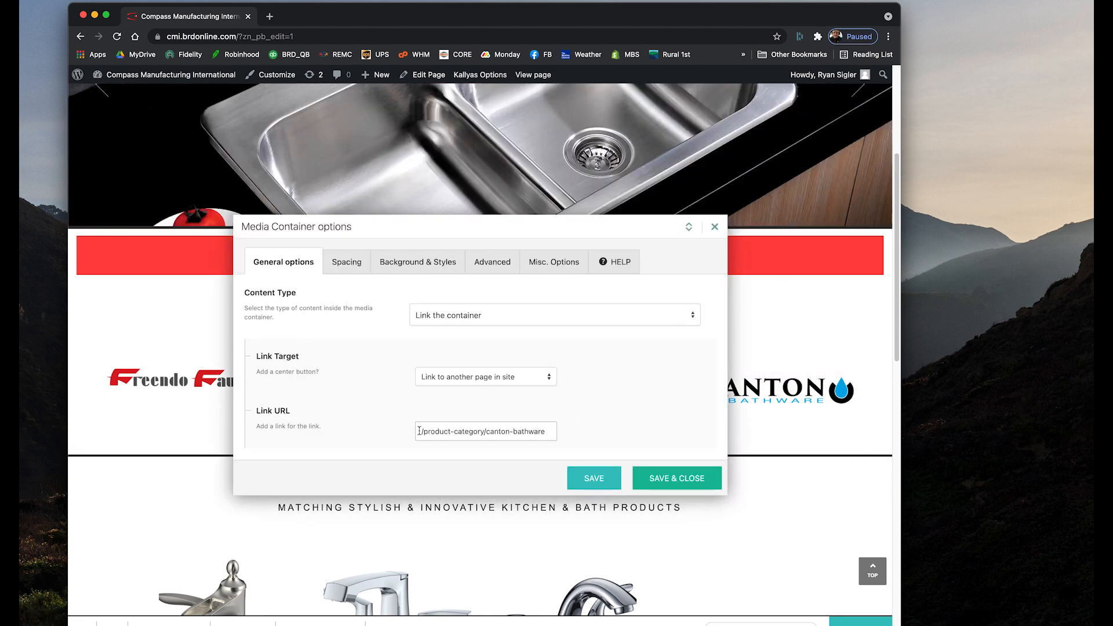
pyautogui.moveTo(421, 432); pyautogui.dragTo(622, 451)
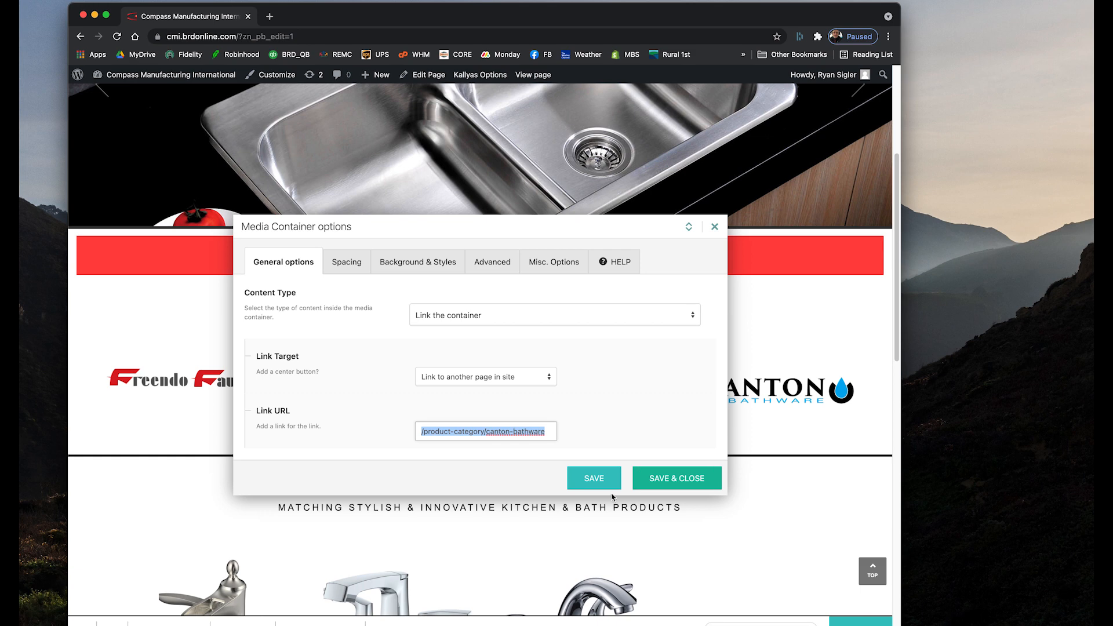
pyautogui.click(715, 226)
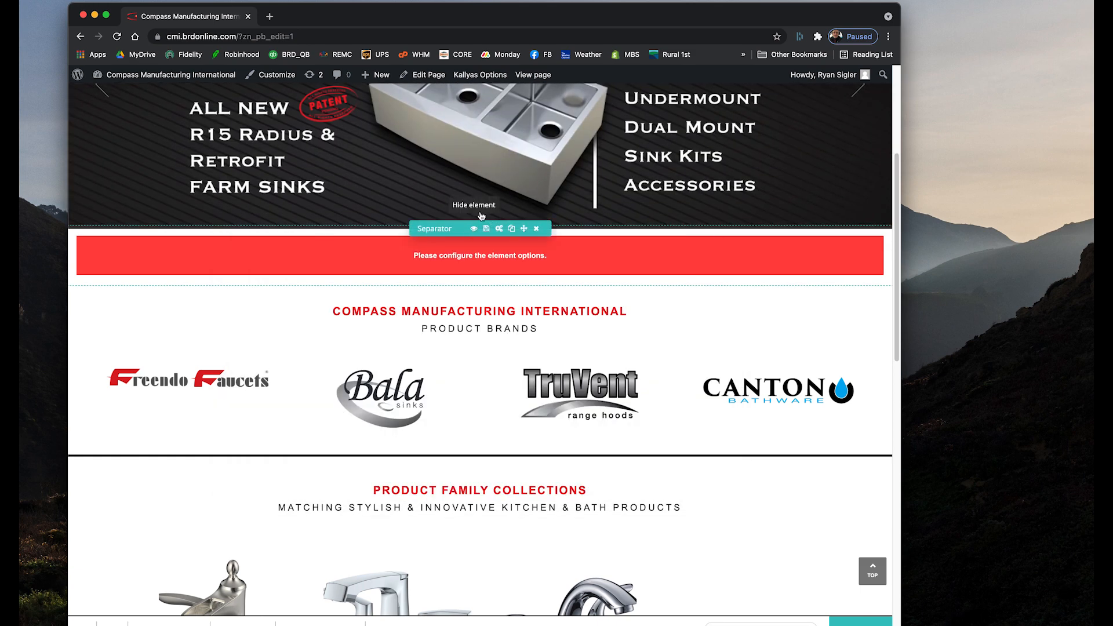
# Open cmi.brdonline.com in a new browser tab and go to the WordPress Dashboard
pyautogui.click(269, 17)
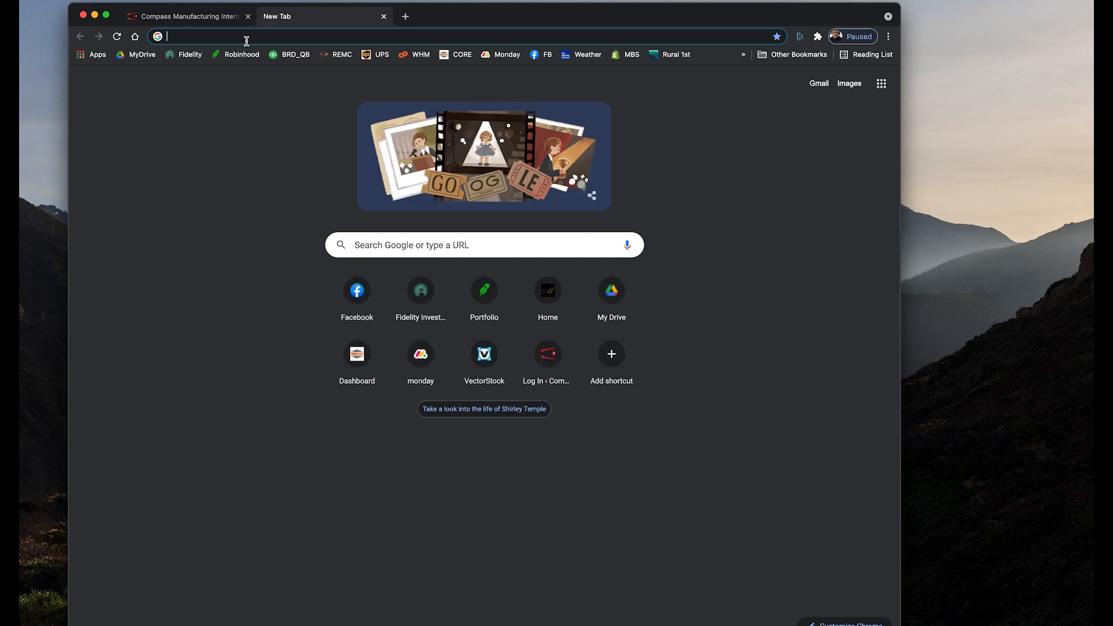
pyautogui.write('cmi')
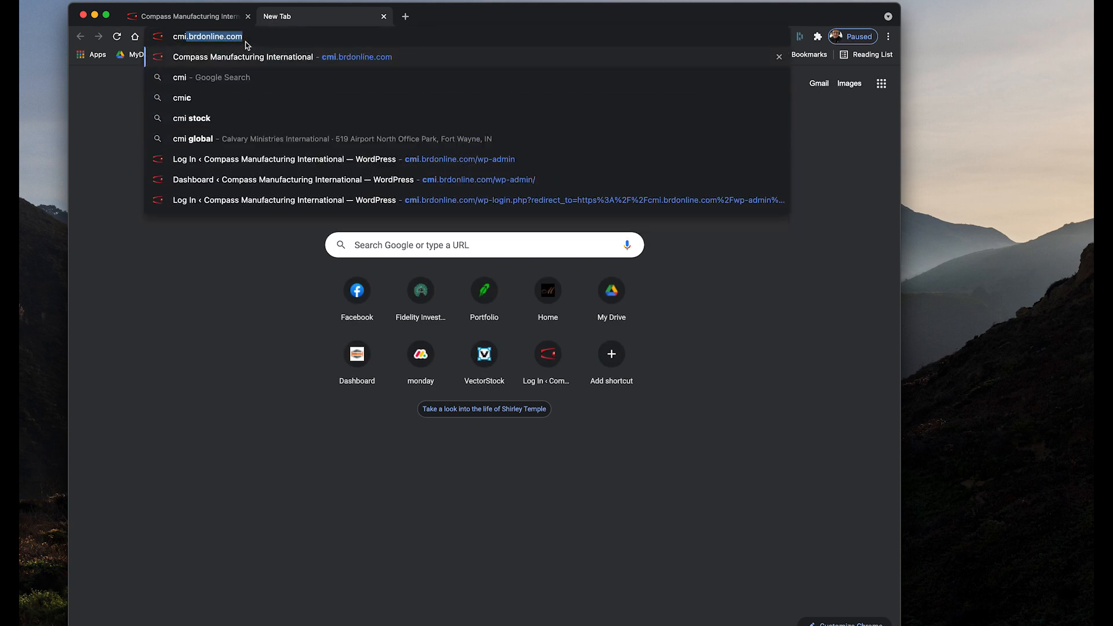
pyautogui.press('Return')
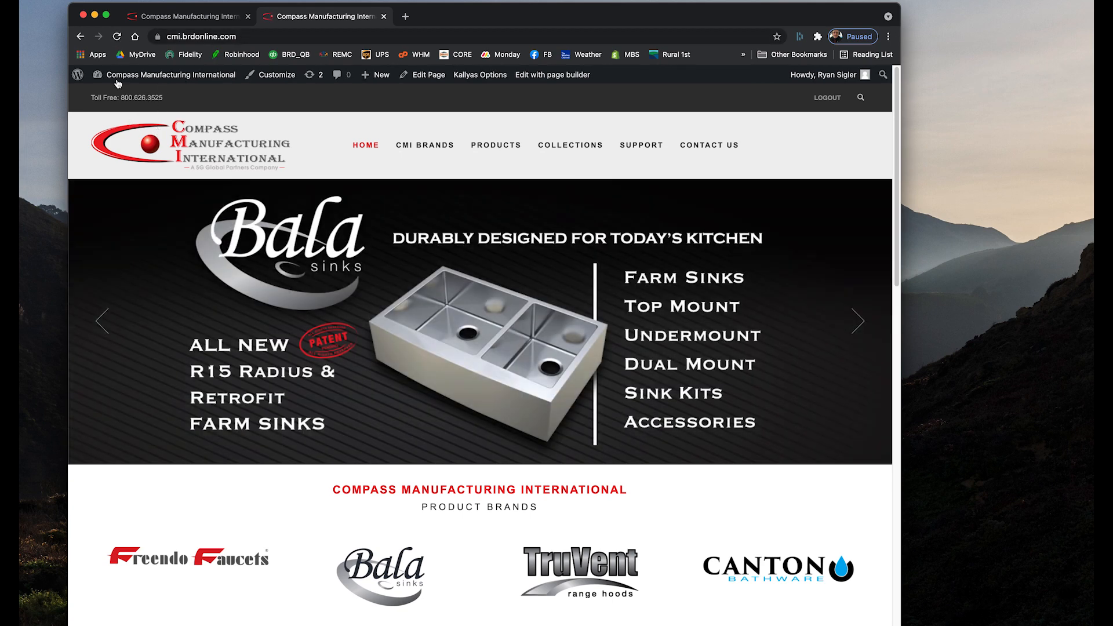
pyautogui.click(97, 77)
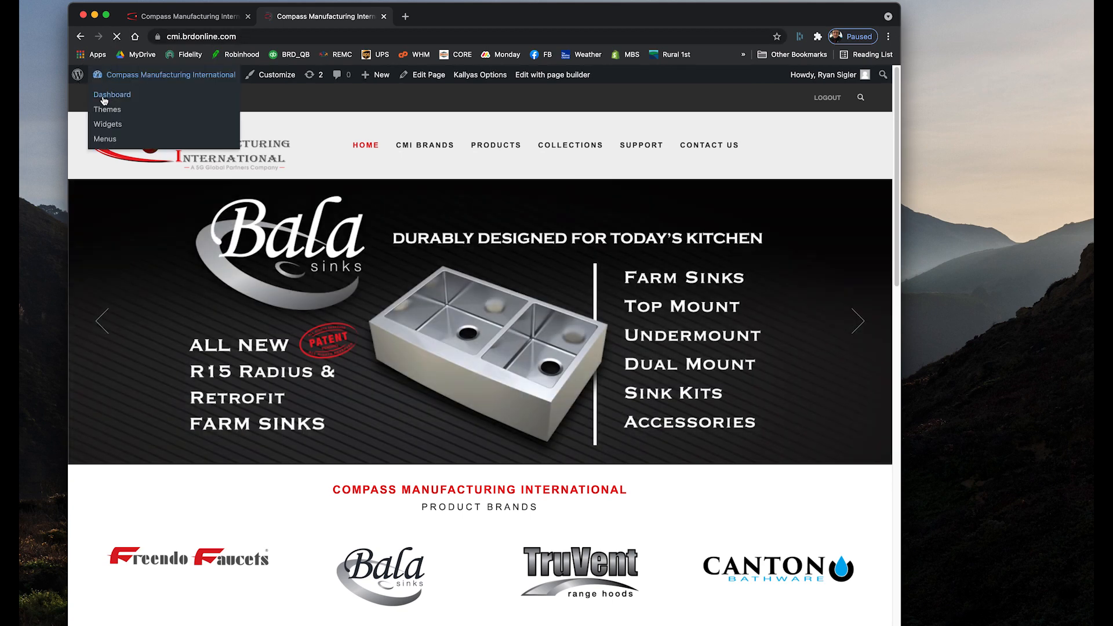
# Open the store's product categories and find the Aegean Collection entry on the first page
pyautogui.scroll(-2, 102, 343)
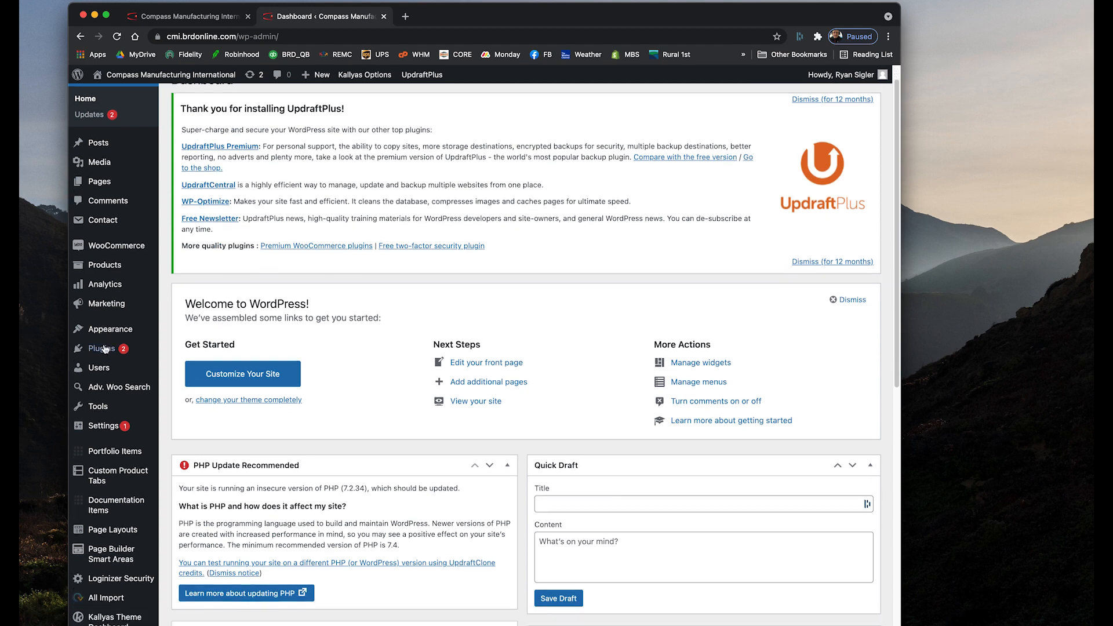
pyautogui.moveTo(105, 234)
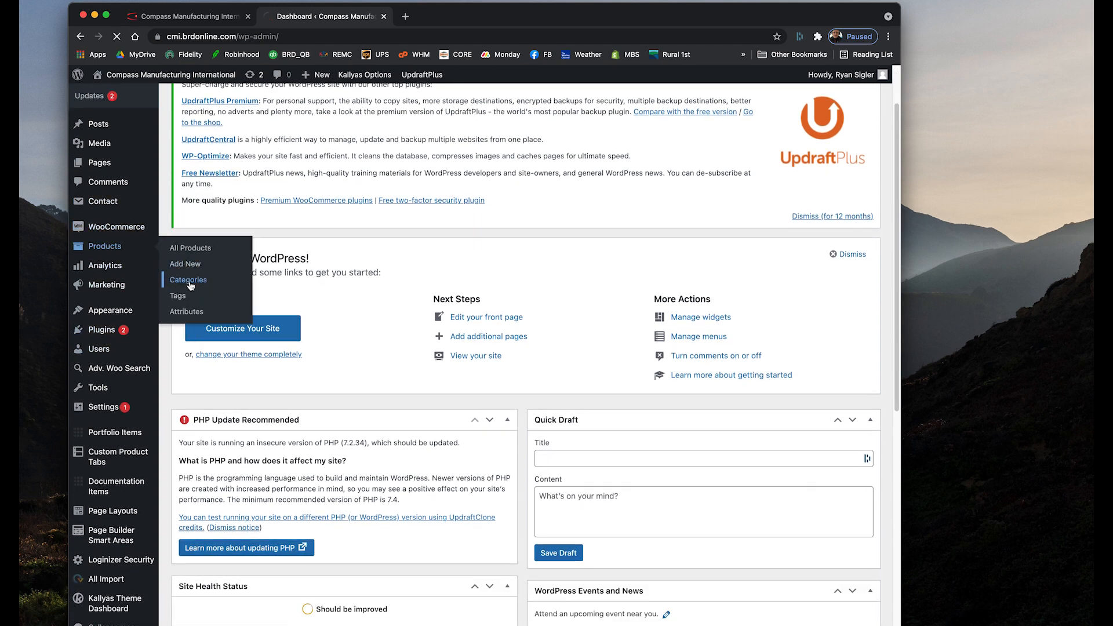
pyautogui.click(191, 281)
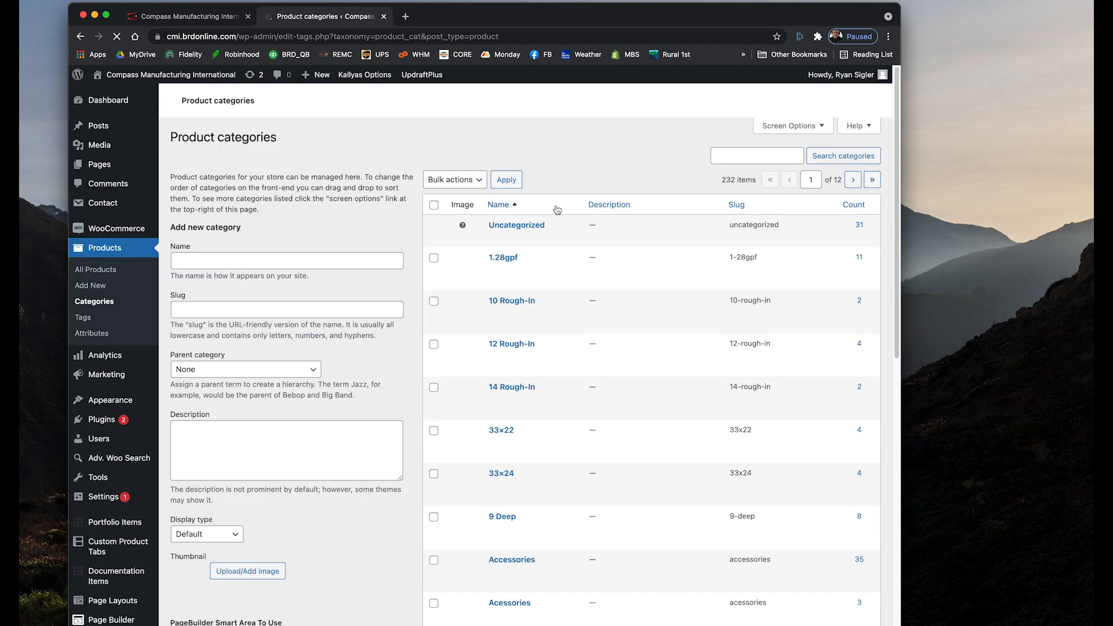
pyautogui.scroll(-15, 564, 222)
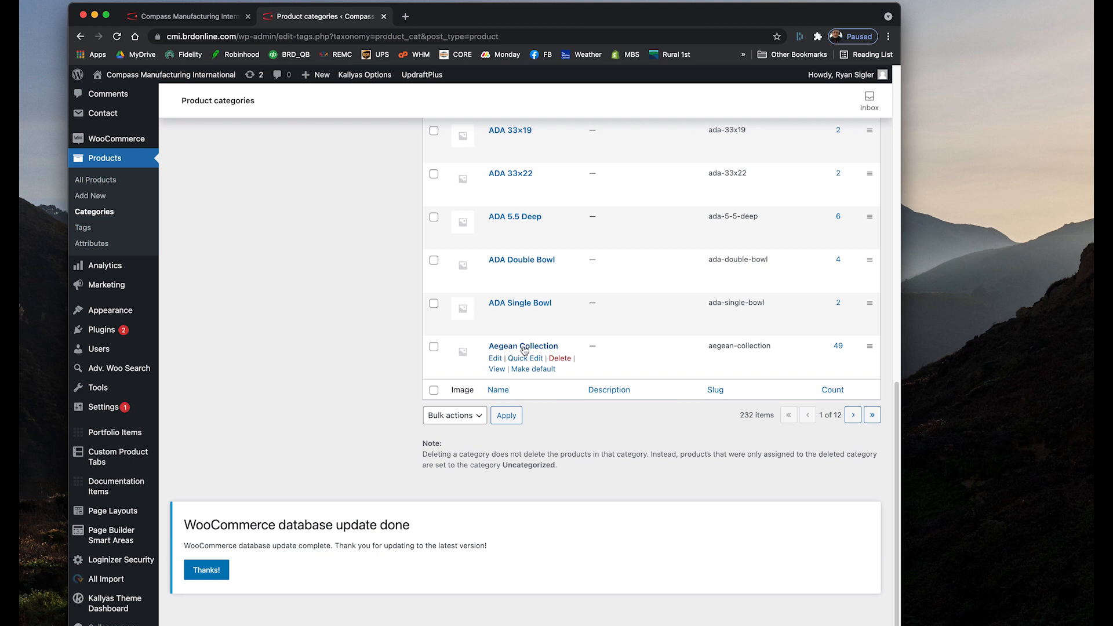
# Open the Aegean Collection category page in a new tab and highlight the /product-category/aegean-collection/ part of its address
pyautogui.rightClick(499, 370)
pyautogui.click(531, 382)
pyautogui.click(473, 17)
pyautogui.moveTo(387, 36); pyautogui.dragTo(237, 35)
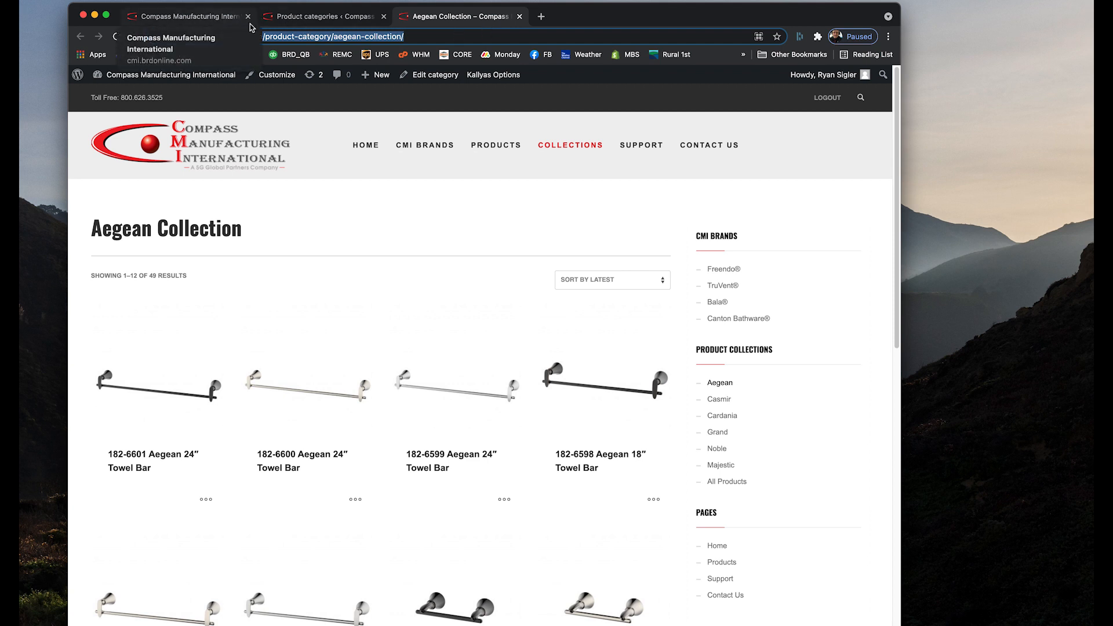
pyautogui.moveTo(419, 35); pyautogui.dragTo(106, 37)
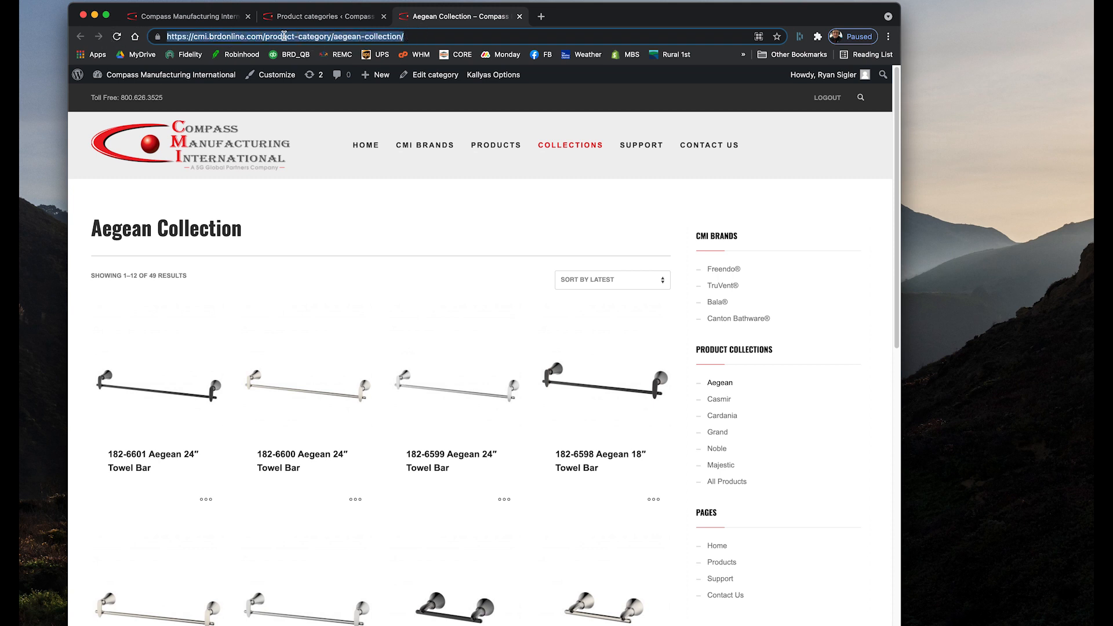
pyautogui.moveTo(264, 34); pyautogui.dragTo(428, 40)
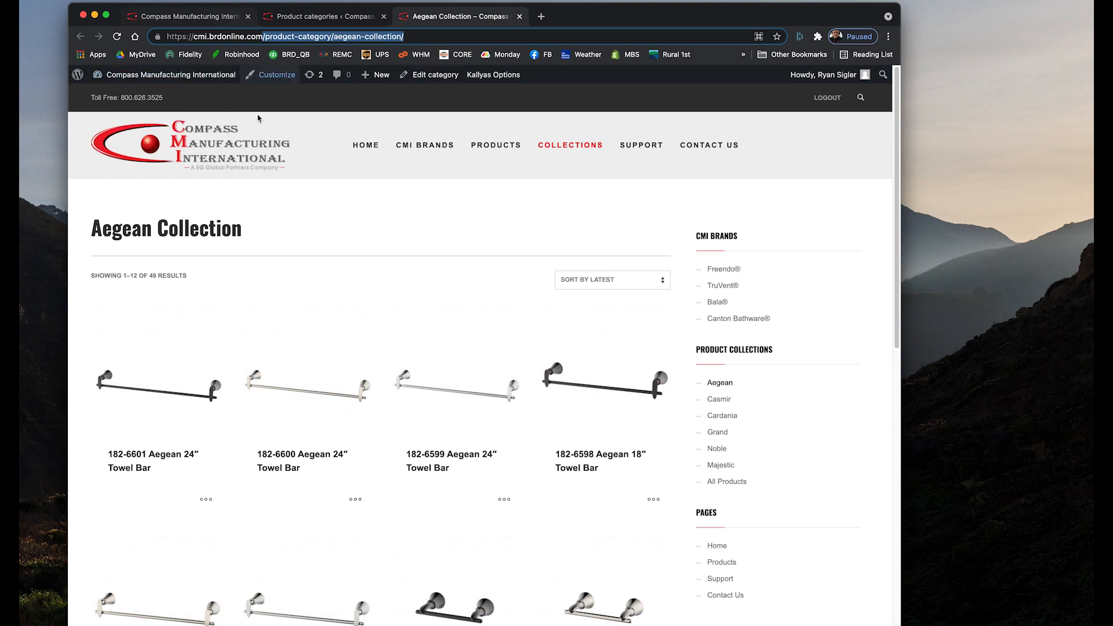
pyautogui.moveTo(262, 35); pyautogui.dragTo(441, 41)
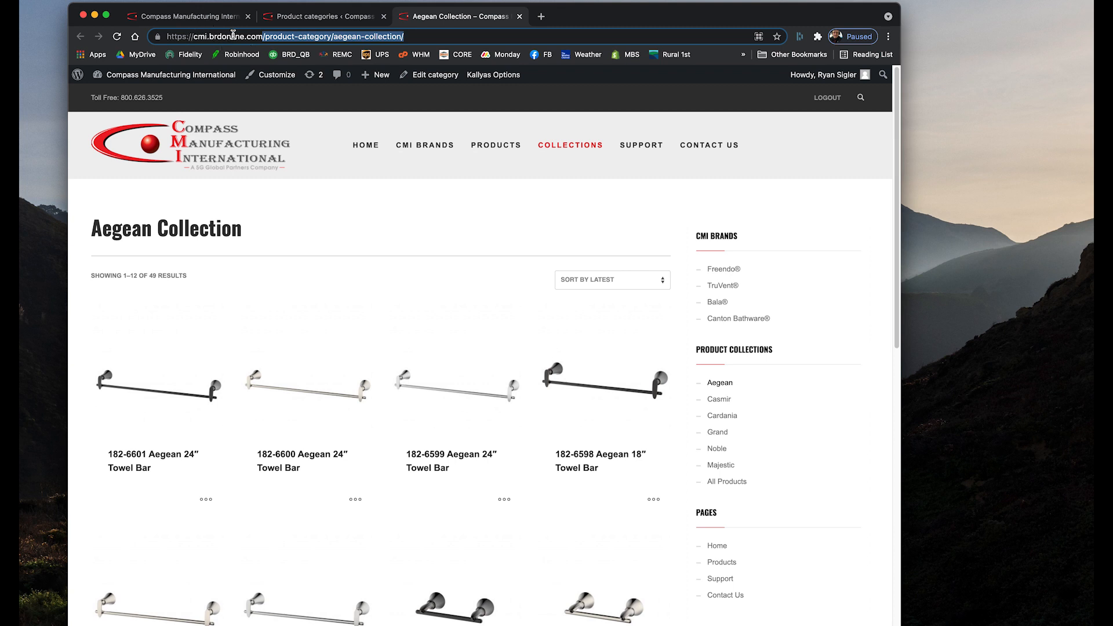
pyautogui.moveTo(263, 37); pyautogui.dragTo(472, 41)
pyautogui.moveTo(262, 38); pyautogui.dragTo(463, 38)
# Inspect the Image Box link in the Home page's Noble Collection image box options and close them without saving
pyautogui.click(192, 19)
pyautogui.click(294, 19)
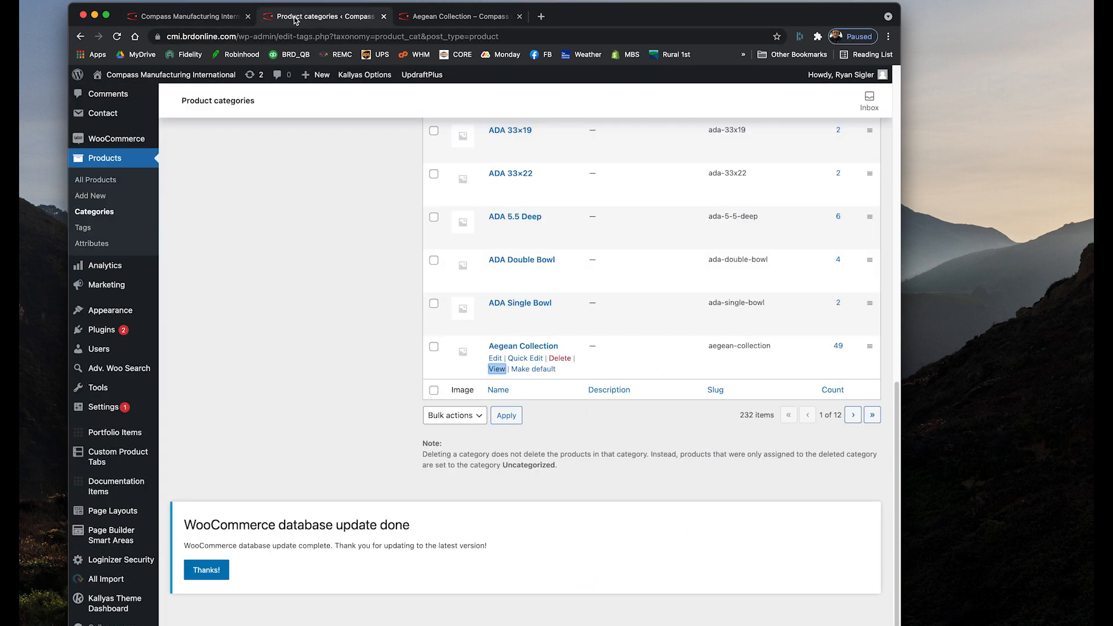
pyautogui.click(246, 23)
pyautogui.scroll(-10, 566, 439)
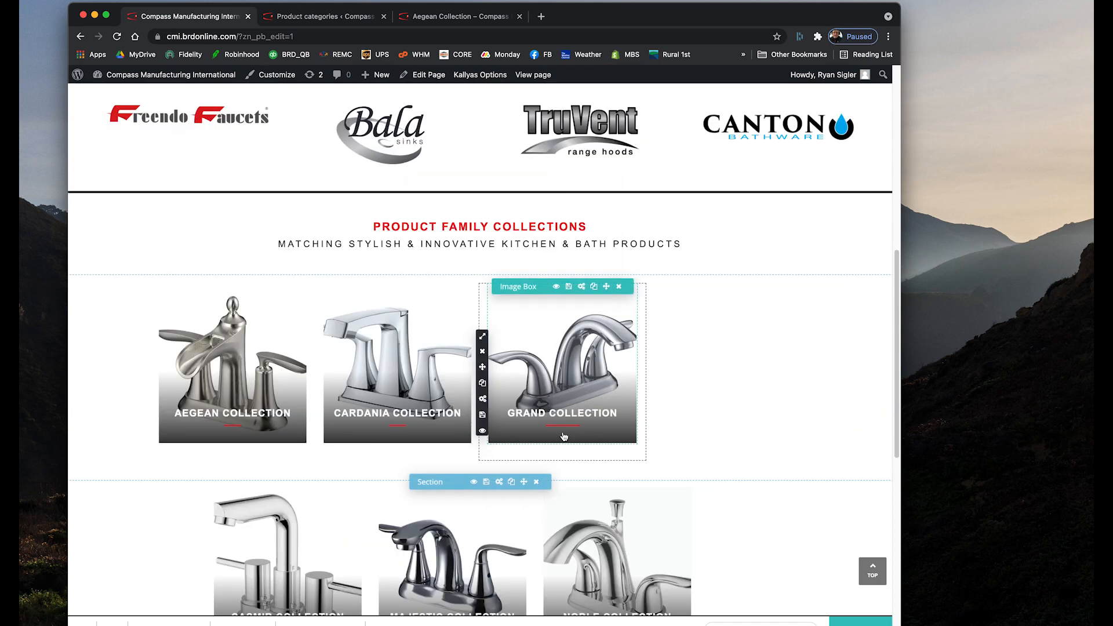
pyautogui.scroll(-5, 567, 439)
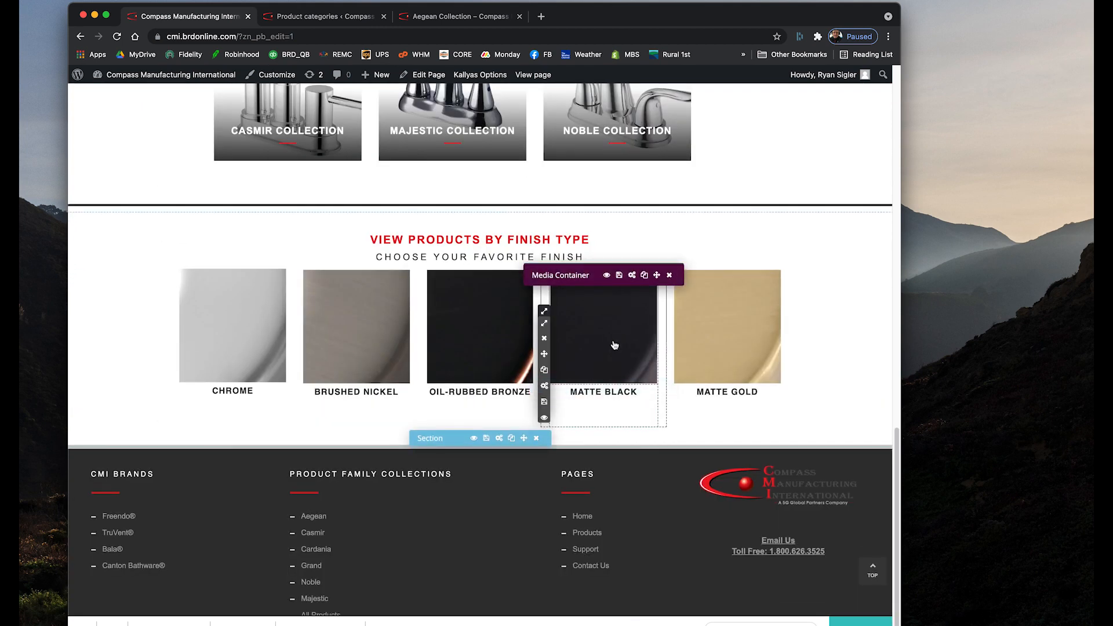
pyautogui.scroll(3, 614, 345)
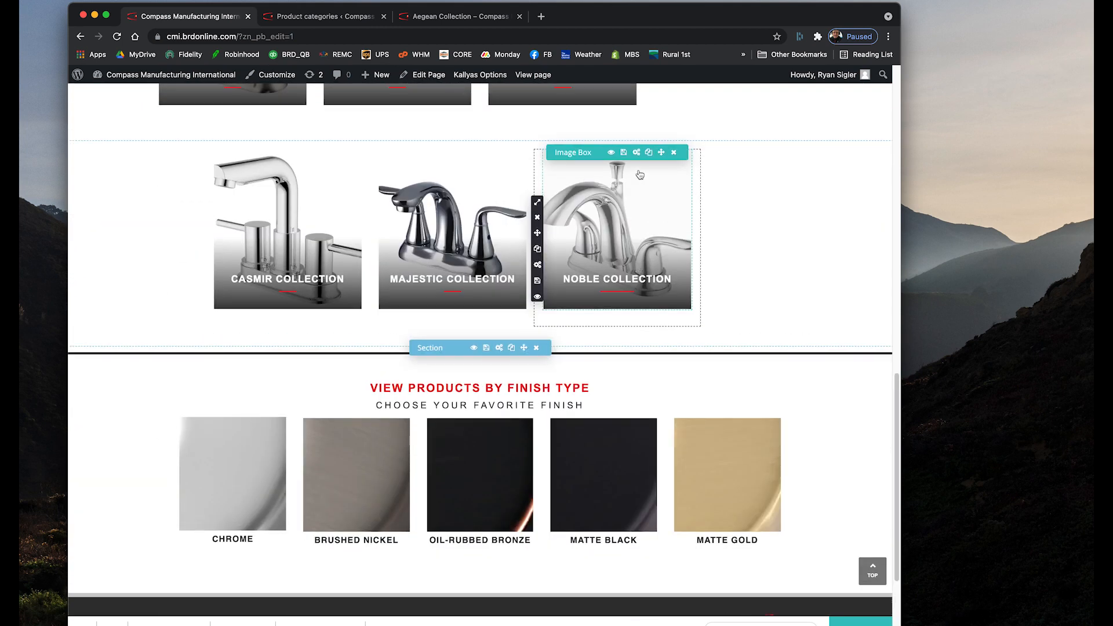
pyautogui.click(636, 152)
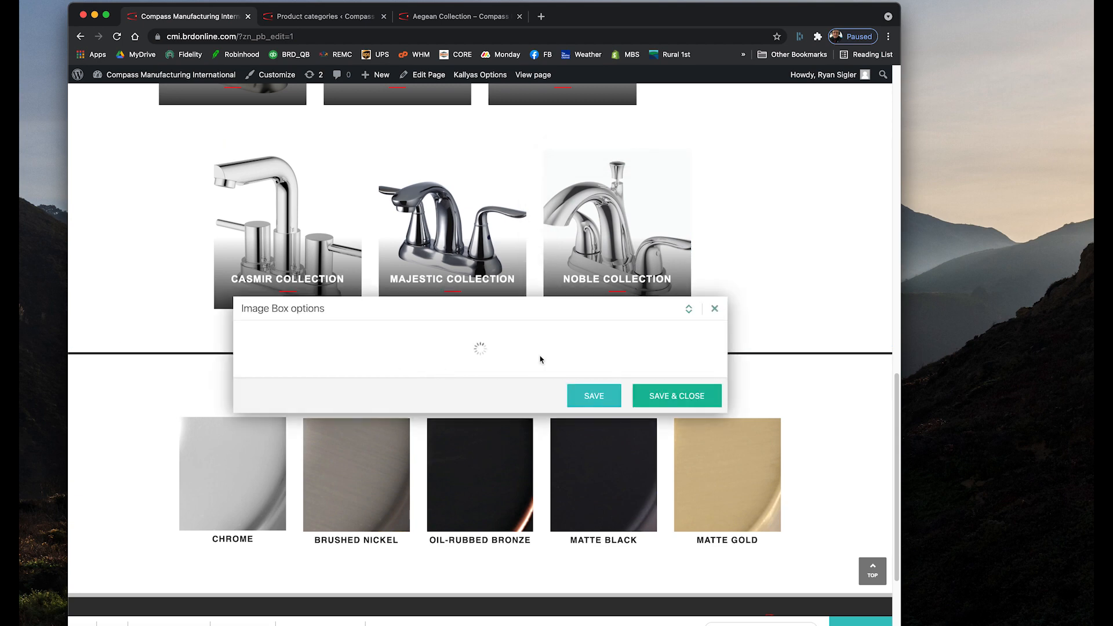
pyautogui.scroll(-10, 540, 360)
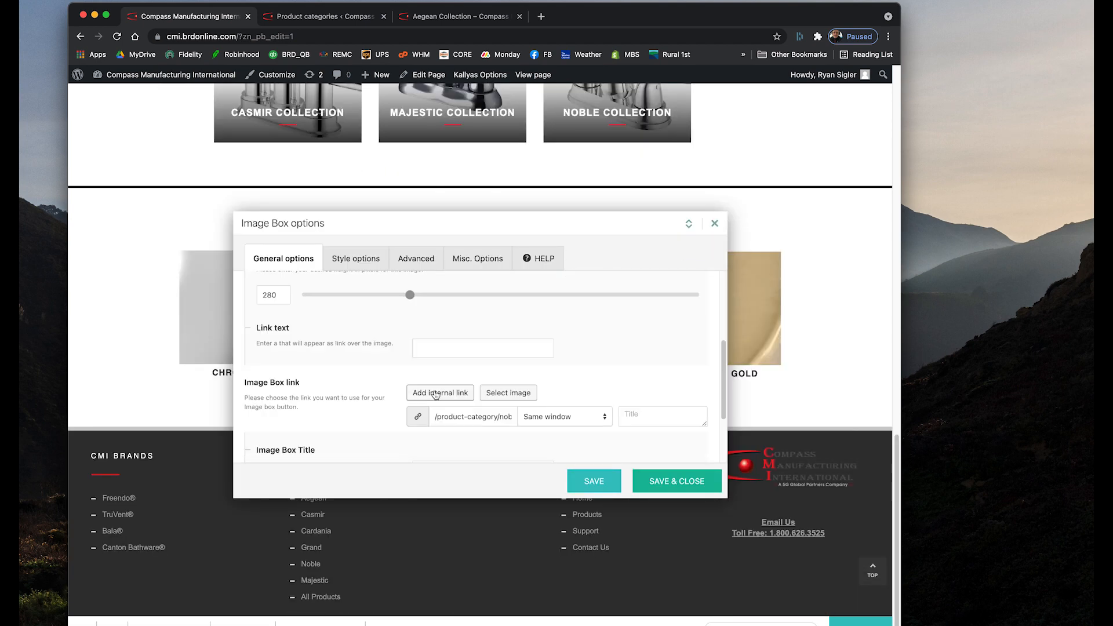
pyautogui.moveTo(435, 415); pyautogui.dragTo(566, 427)
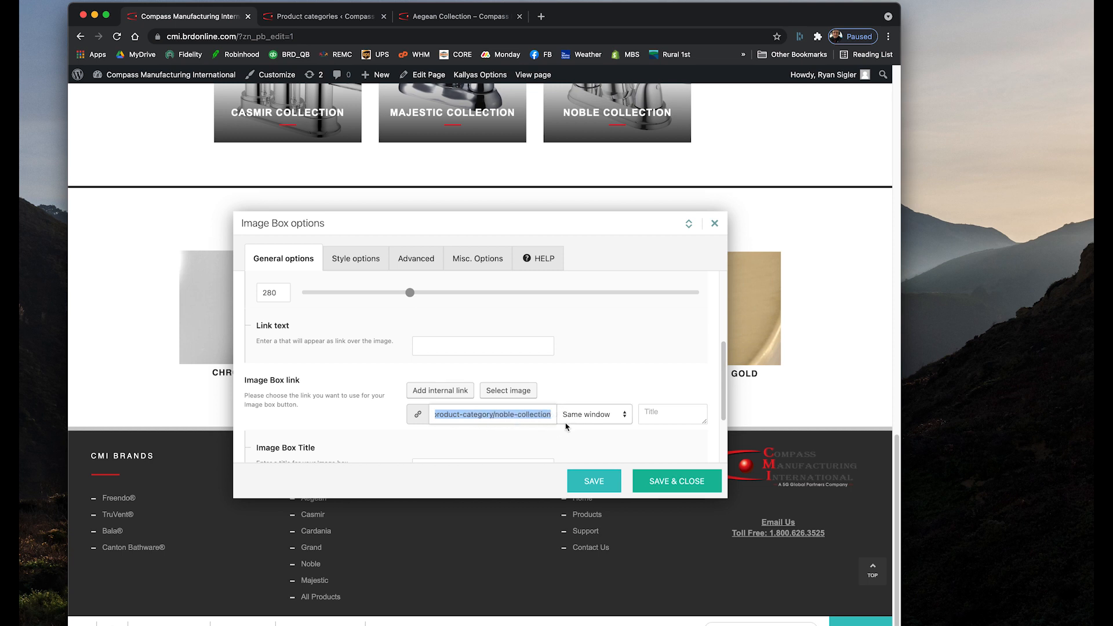
pyautogui.click(482, 415)
pyautogui.scroll(1, 452, 450)
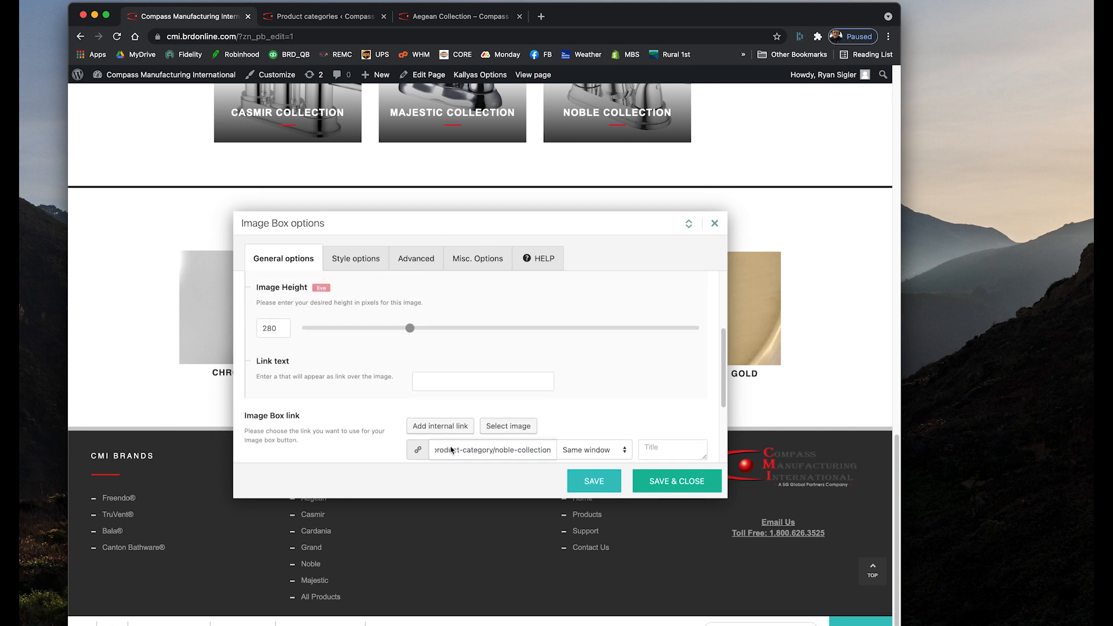
pyautogui.scroll(-2, 452, 446)
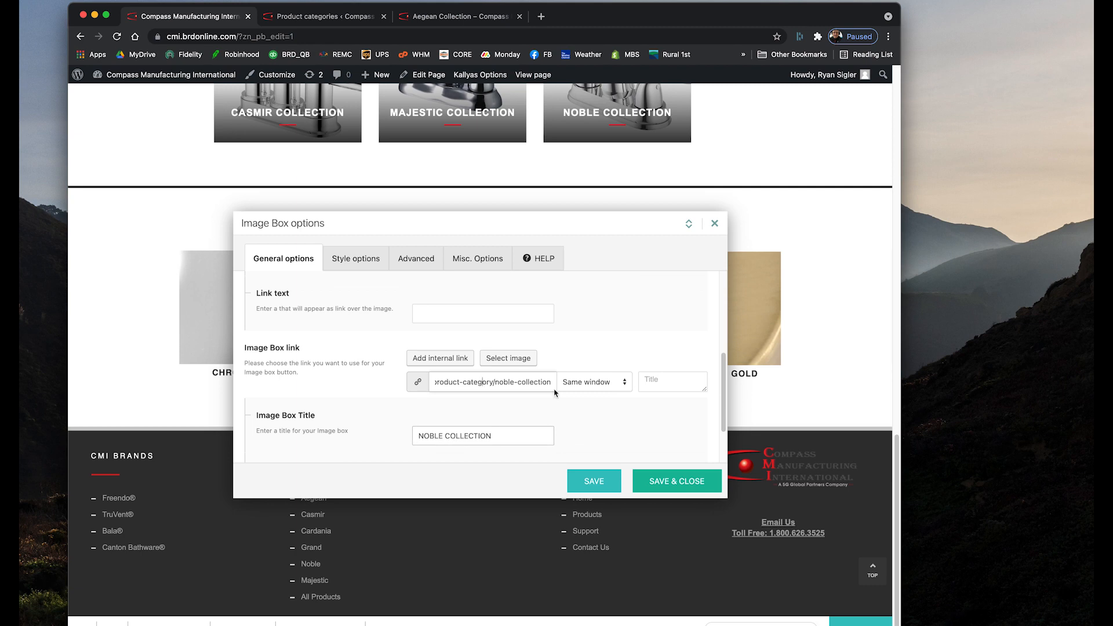
pyautogui.click(715, 223)
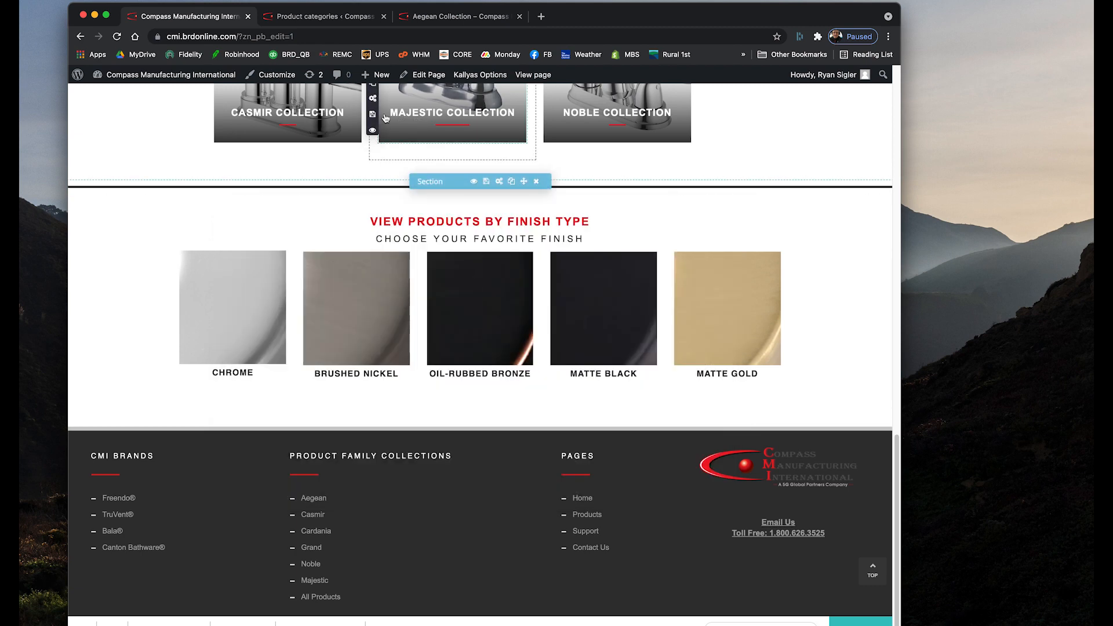
# Review the Aegean Collection page's address alongside the category list and the Home page builder, and close the Aegean Collection tab
pyautogui.click(342, 16)
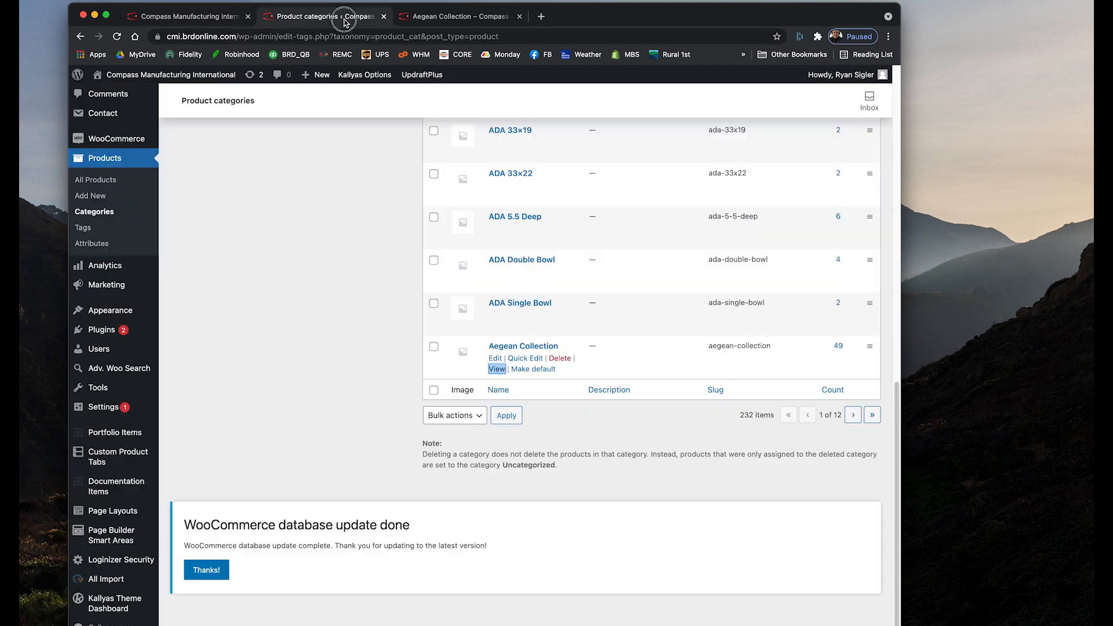
pyautogui.click(453, 17)
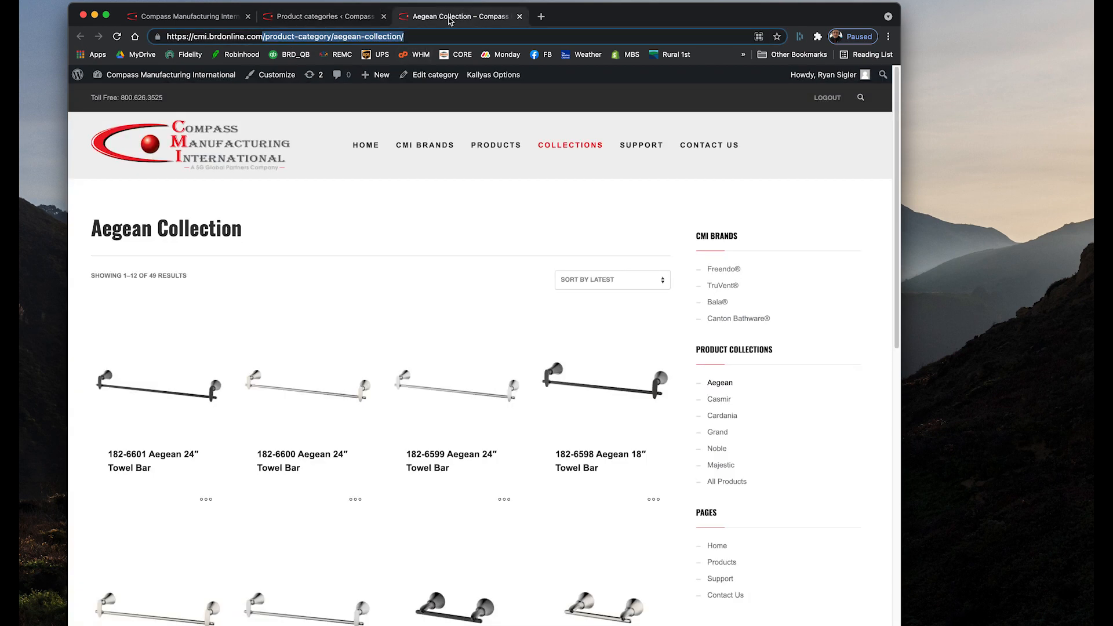
pyautogui.click(325, 18)
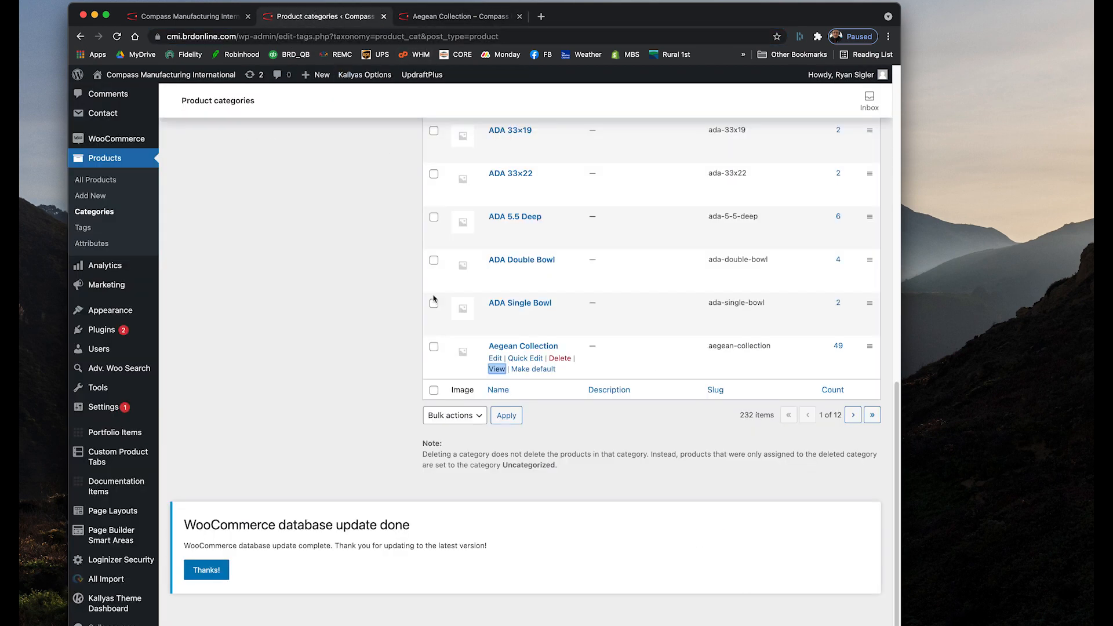
pyautogui.click(231, 17)
pyautogui.scroll(2, 424, 232)
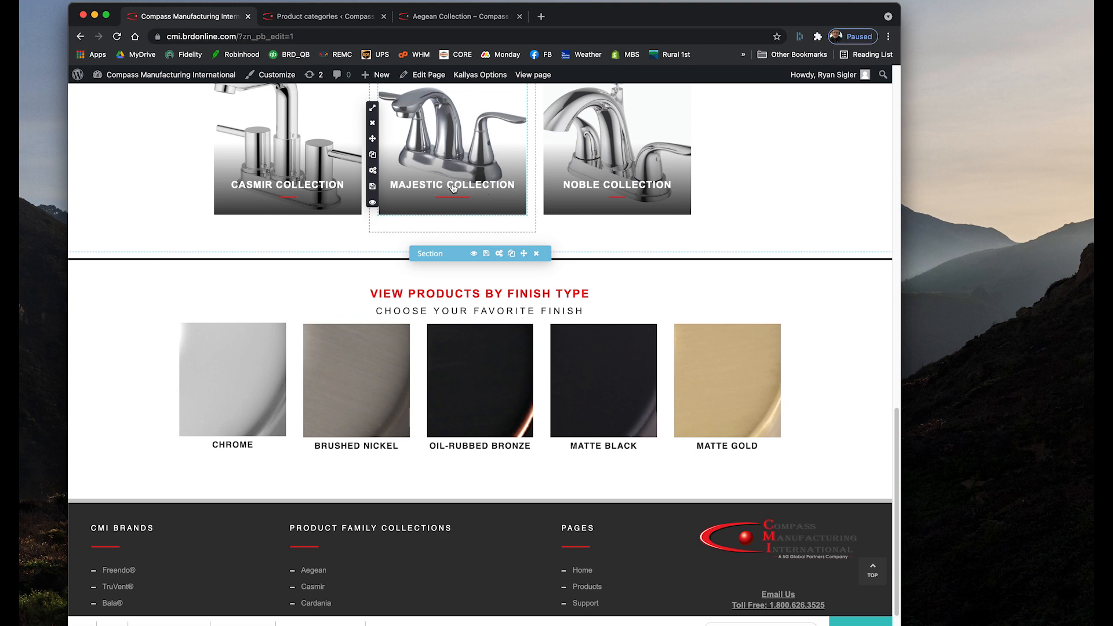
pyautogui.click(467, 20)
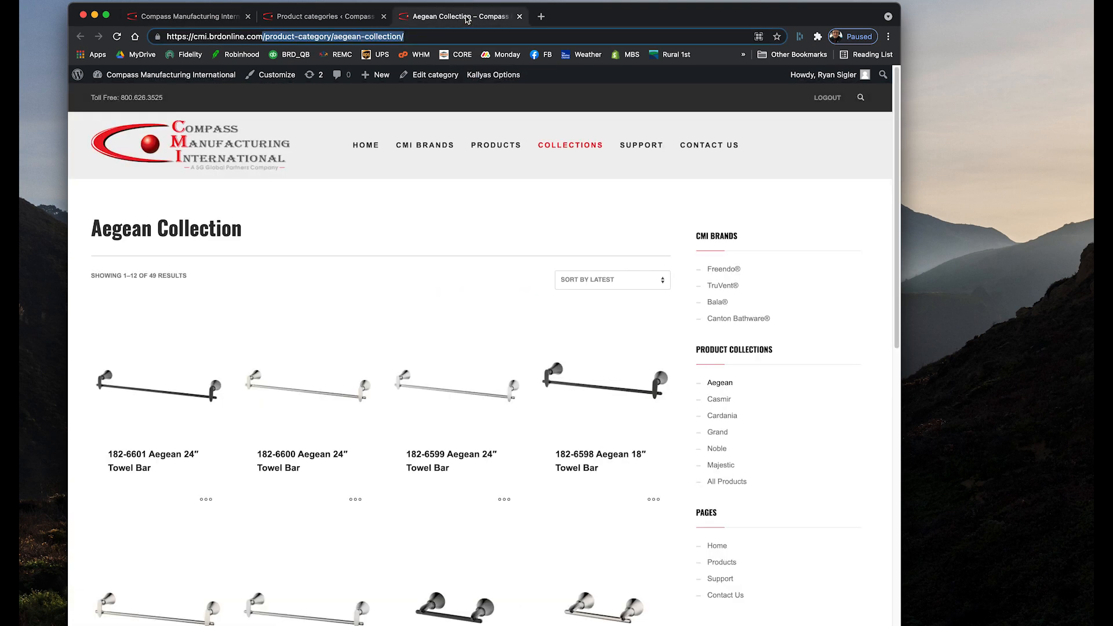
pyautogui.click(363, 37)
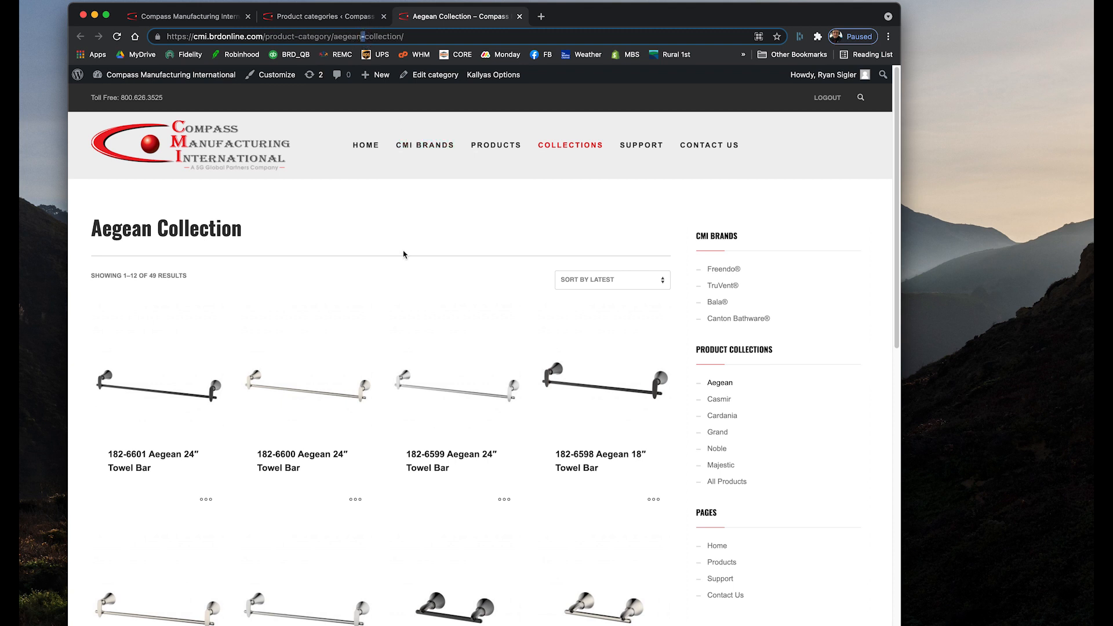
pyautogui.click(300, 36)
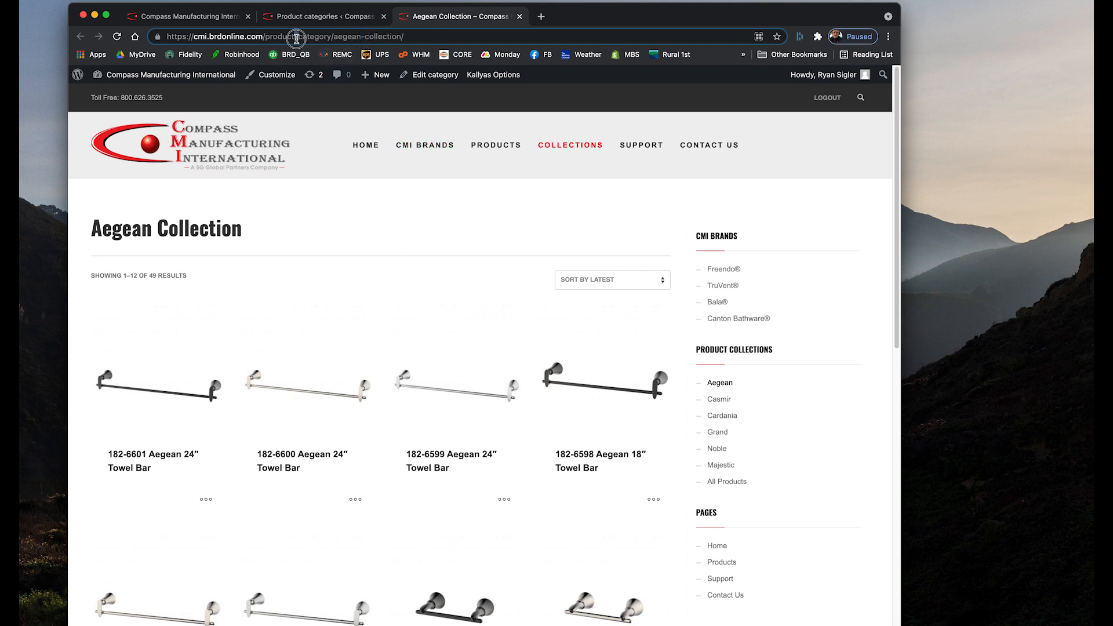
pyautogui.click(521, 18)
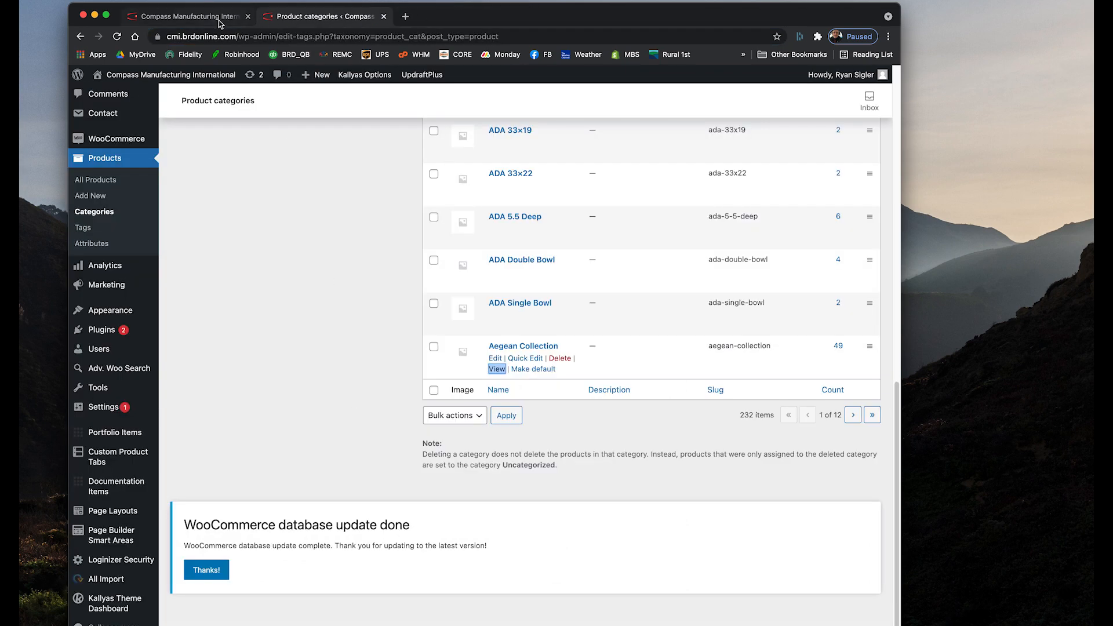
# Return from the product categories to the WordPress Dashboard, and close that tab to leave only the Home page builder
pyautogui.scroll(15, 296, 327)
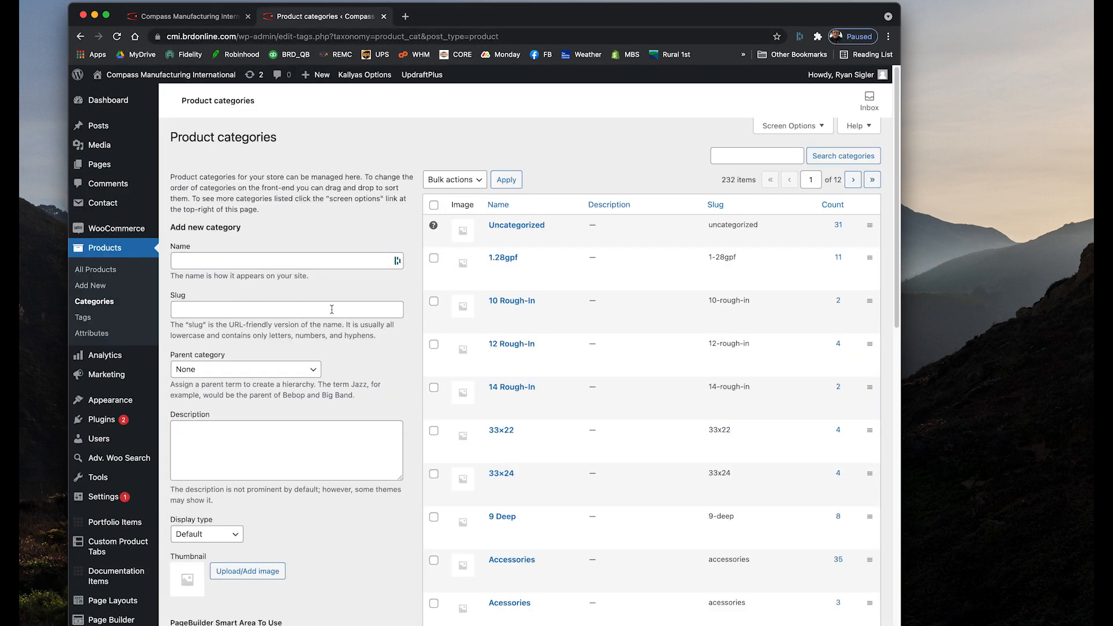
pyautogui.click(108, 99)
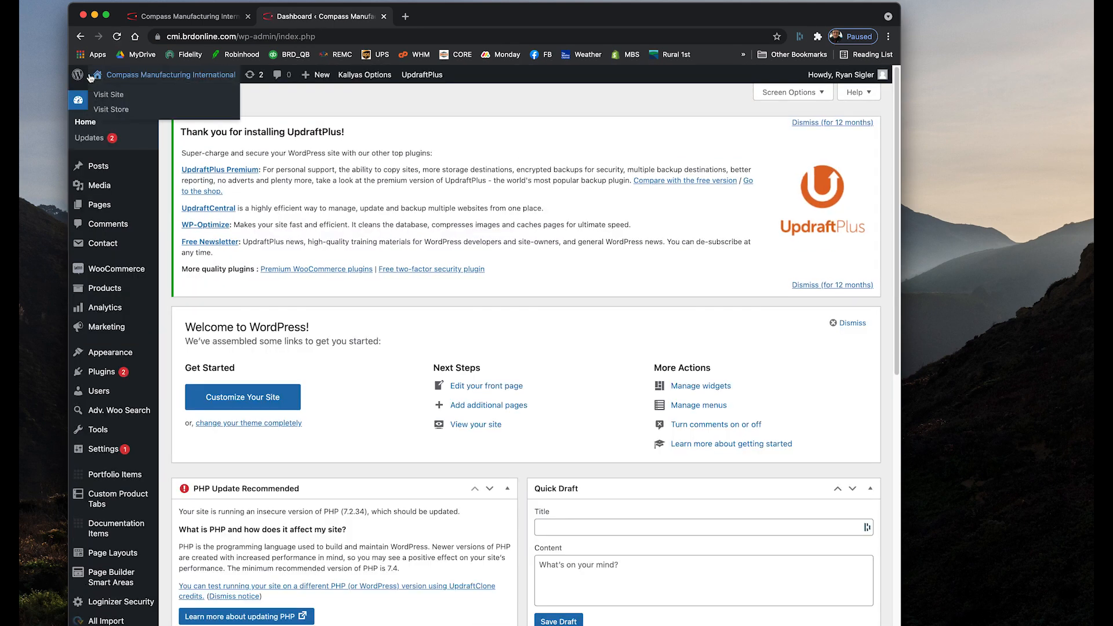
pyautogui.click(108, 136)
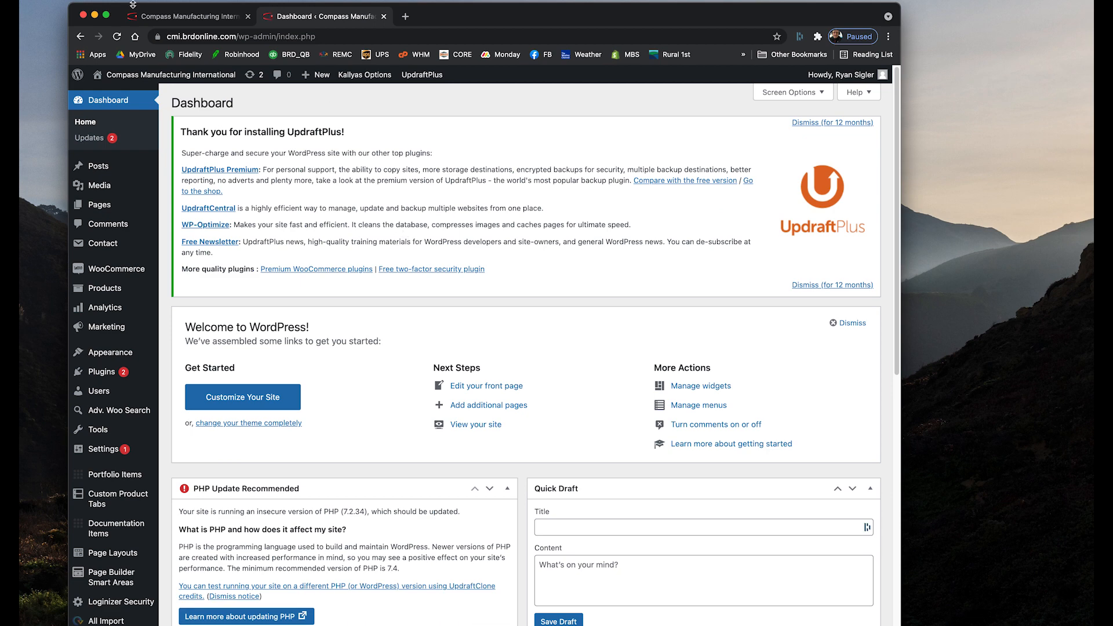
pyautogui.click(189, 18)
pyautogui.click(382, 17)
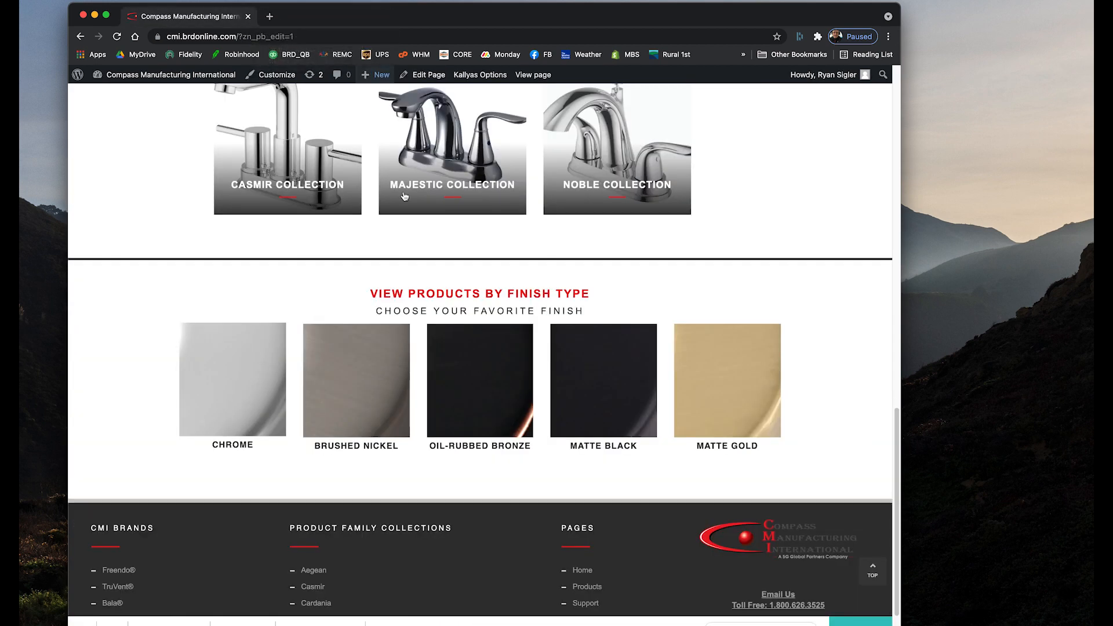
# Examine the Home page's finish type swatches, collection image boxes and slider in the page builder
pyautogui.moveTo(483, 399)
pyautogui.scroll(-3, 484, 399)
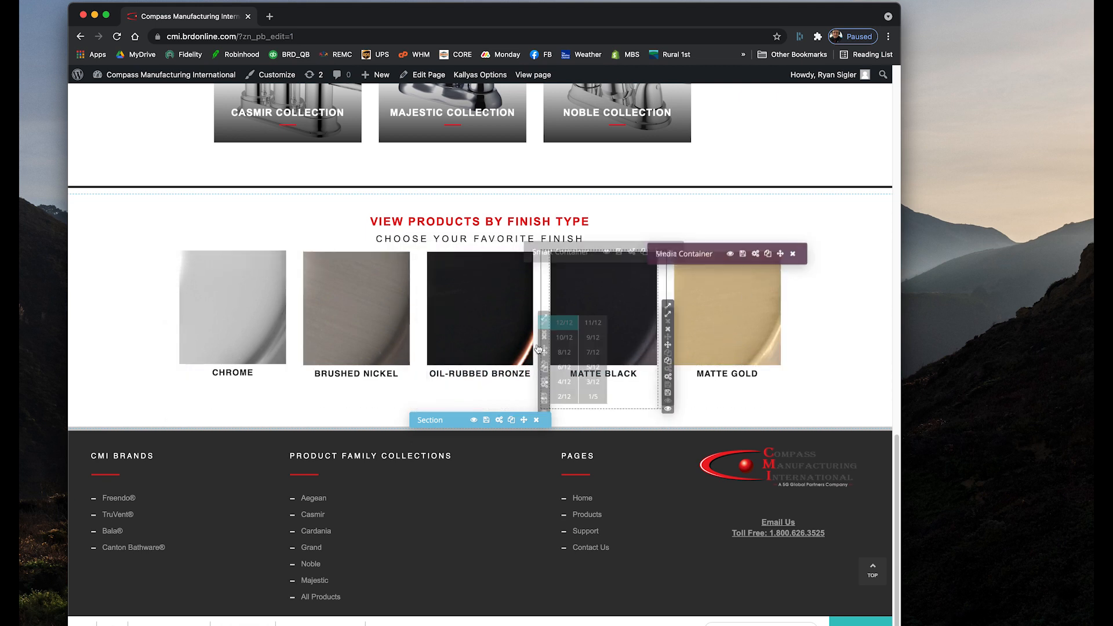
pyautogui.scroll(1, 661, 374)
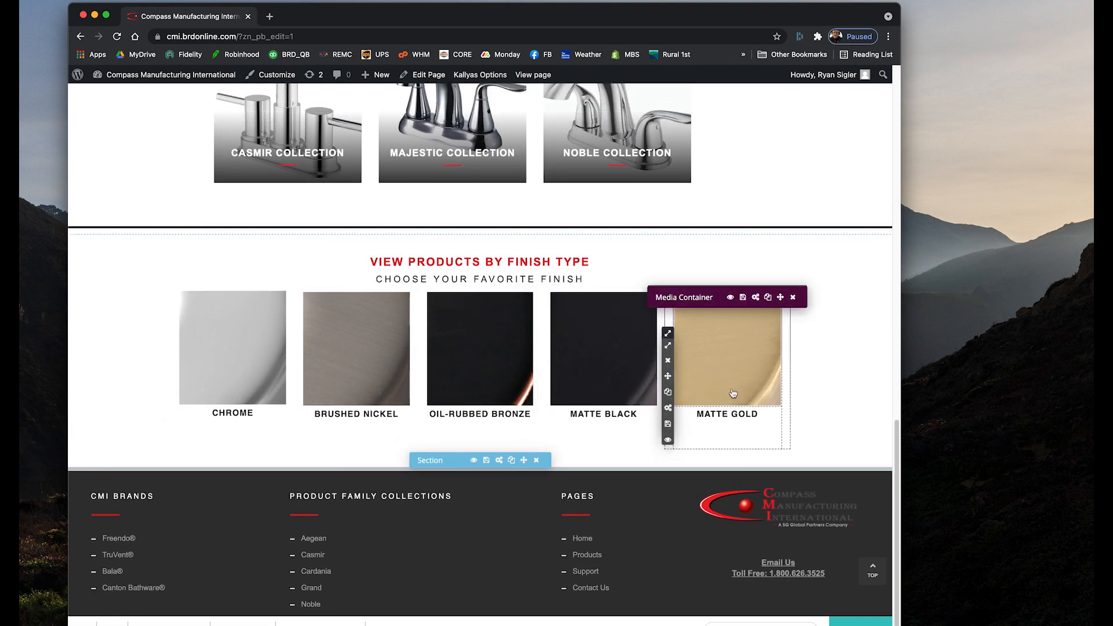
pyautogui.scroll(1, 736, 396)
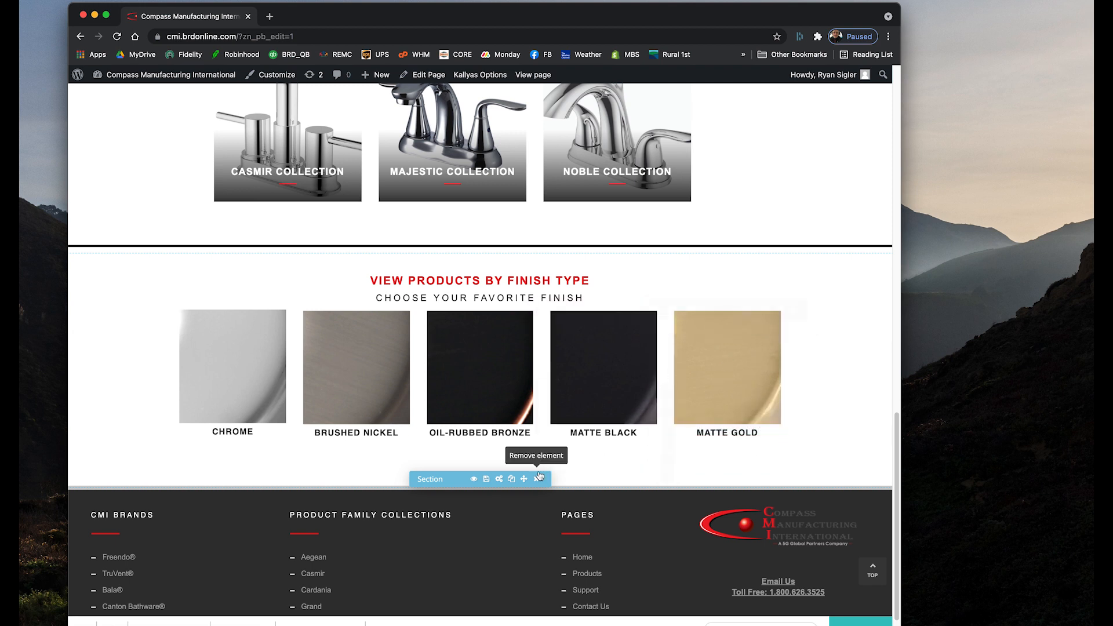
pyautogui.scroll(-1, 510, 464)
pyautogui.scroll(4, 436, 547)
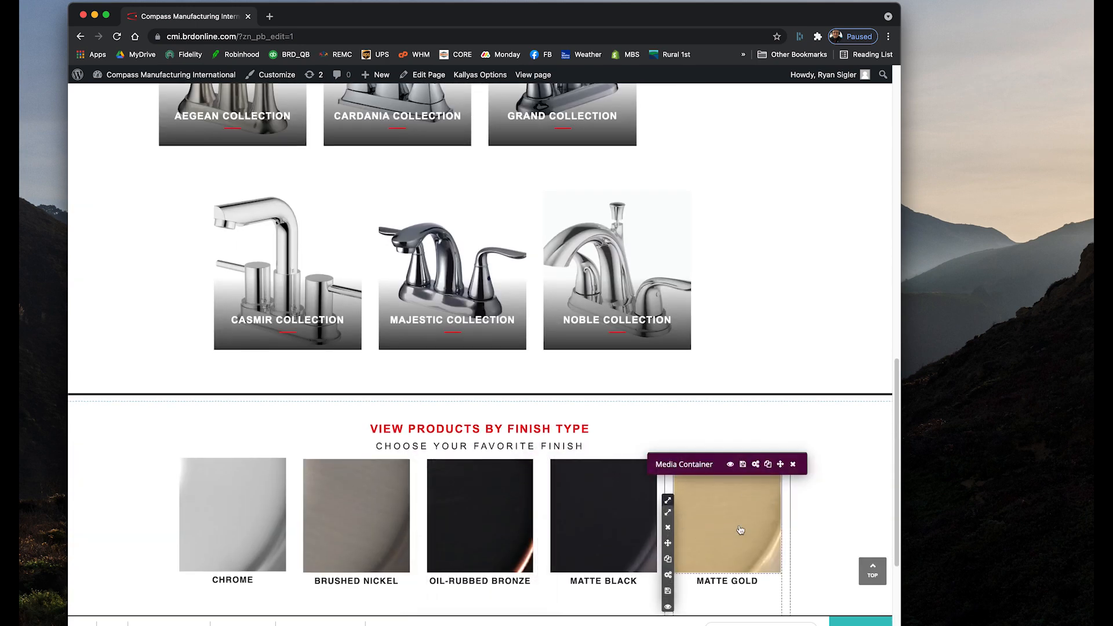
pyautogui.scroll(15, 750, 546)
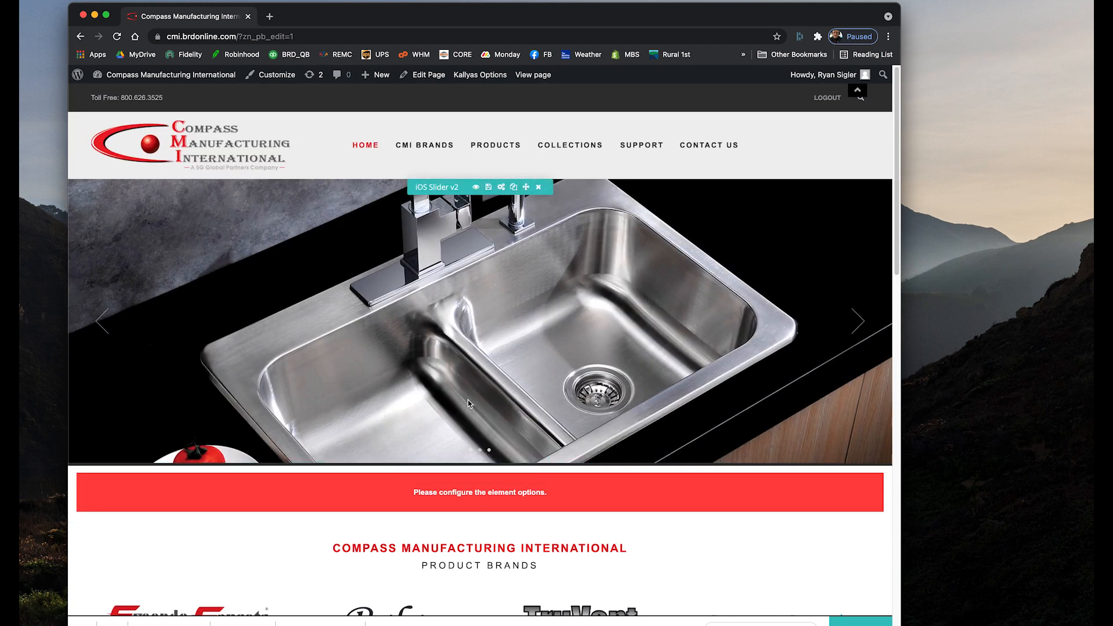
pyautogui.scroll(-5, 468, 400)
pyautogui.scroll(-12, 470, 400)
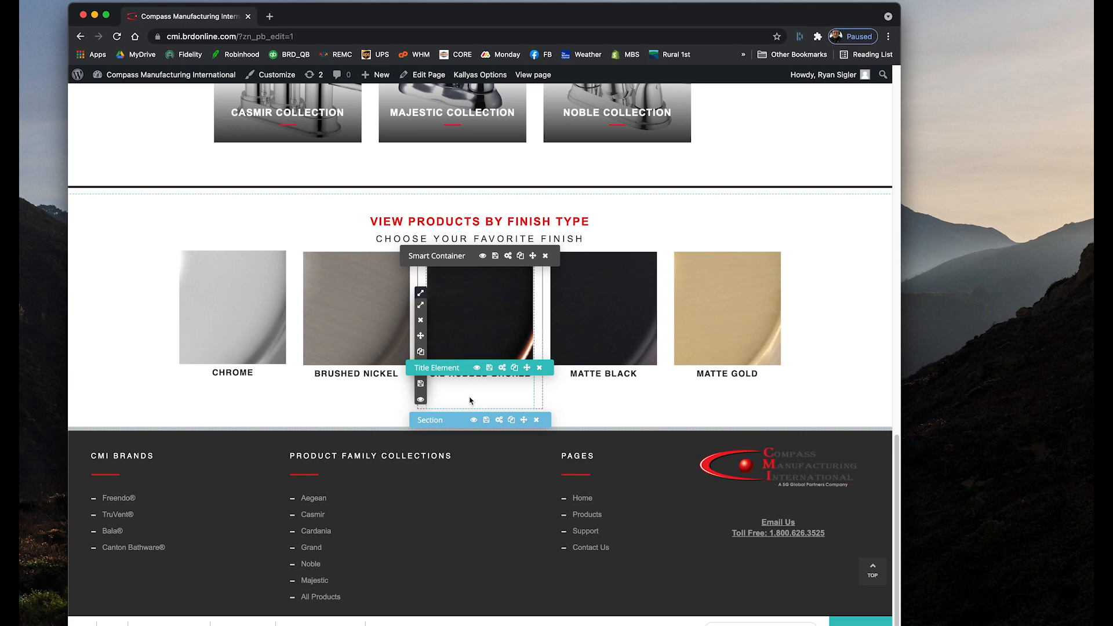
pyautogui.scroll(17, 471, 400)
# Leave the Home page builder for the WordPress Dashboard, discarding any unsaved changes
pyautogui.moveTo(432, 146)
pyautogui.moveTo(116, 74)
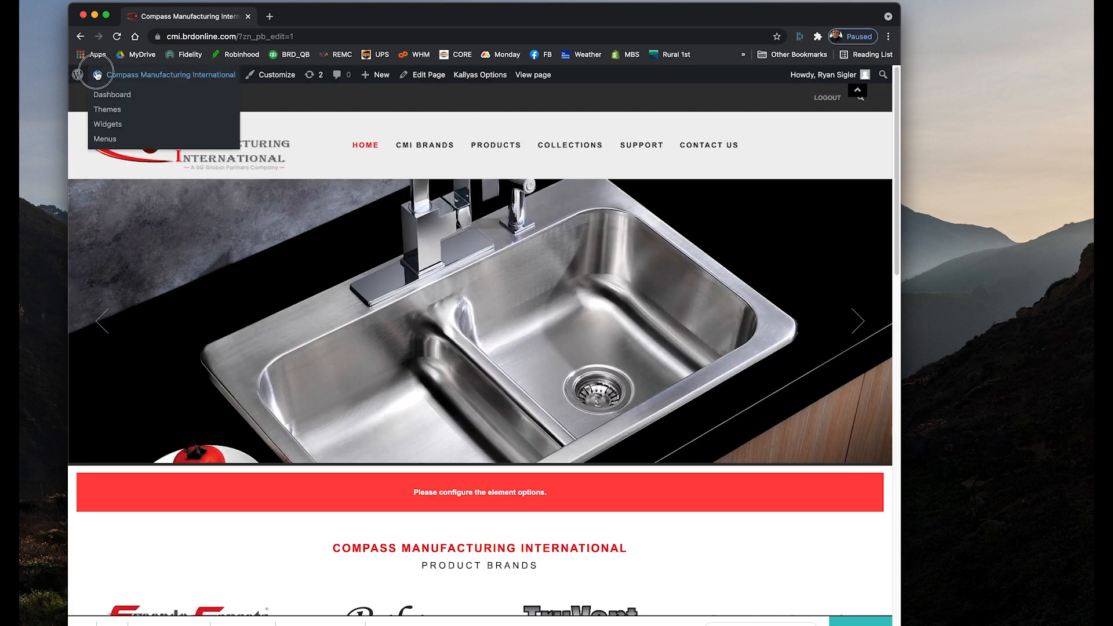
pyautogui.click(98, 94)
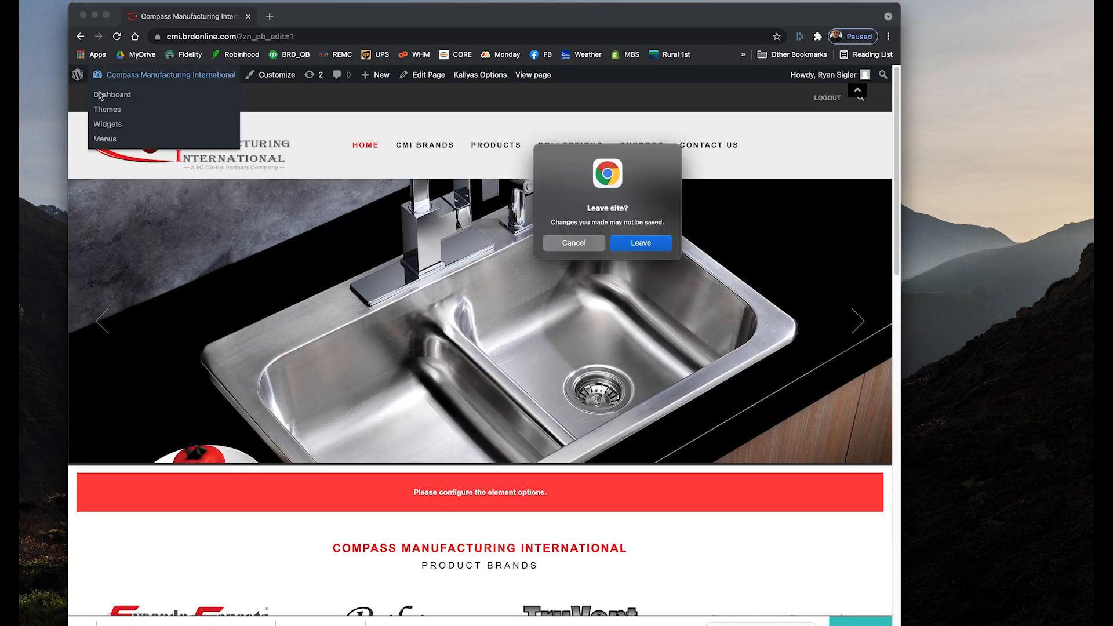
pyautogui.click(642, 244)
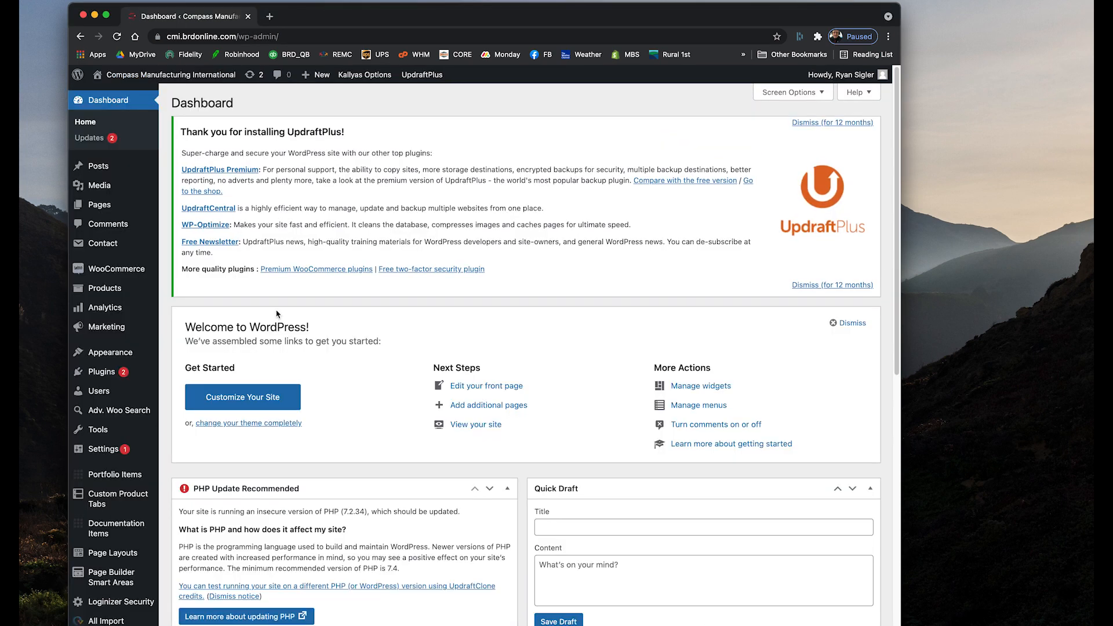
# Open the site's menu editor and load Main menu (Main Navigation) for editing
pyautogui.moveTo(119, 244)
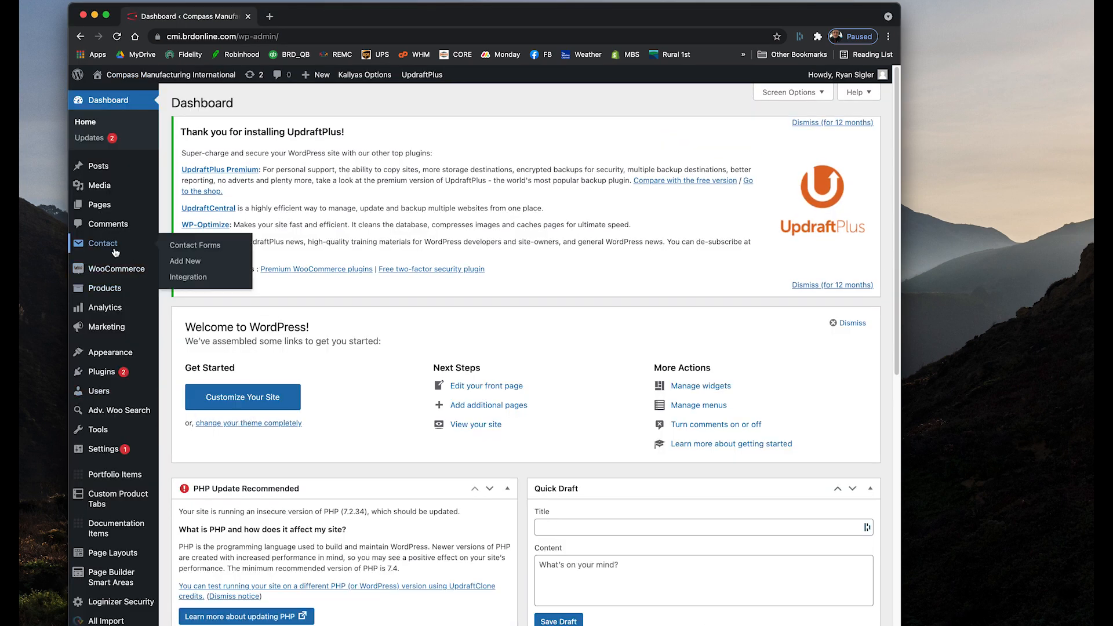
pyautogui.moveTo(97, 360)
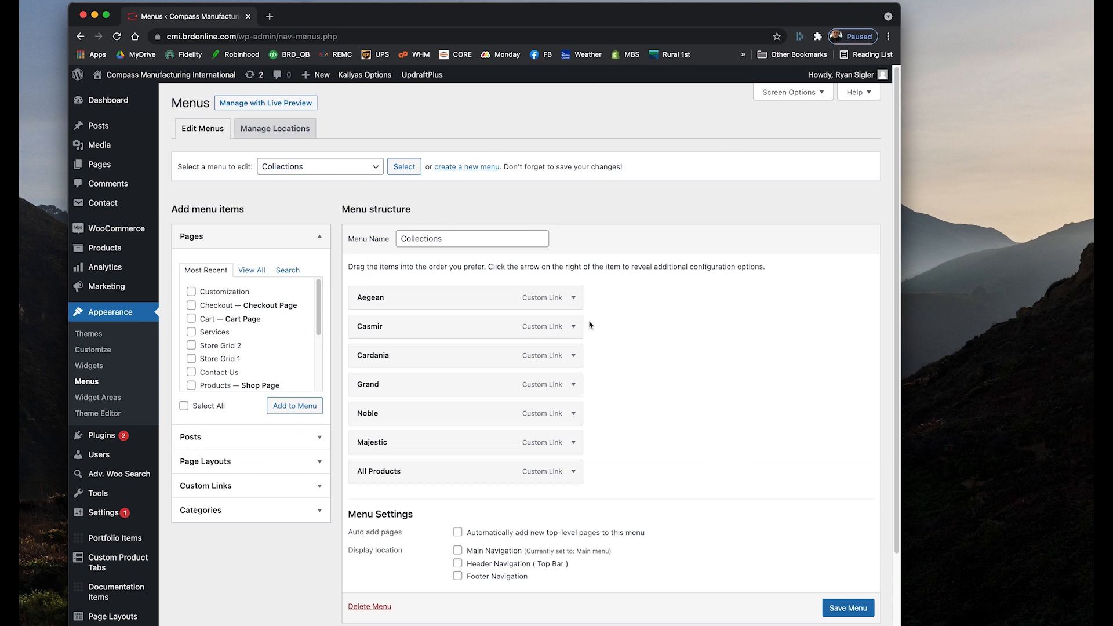
pyautogui.click(308, 168)
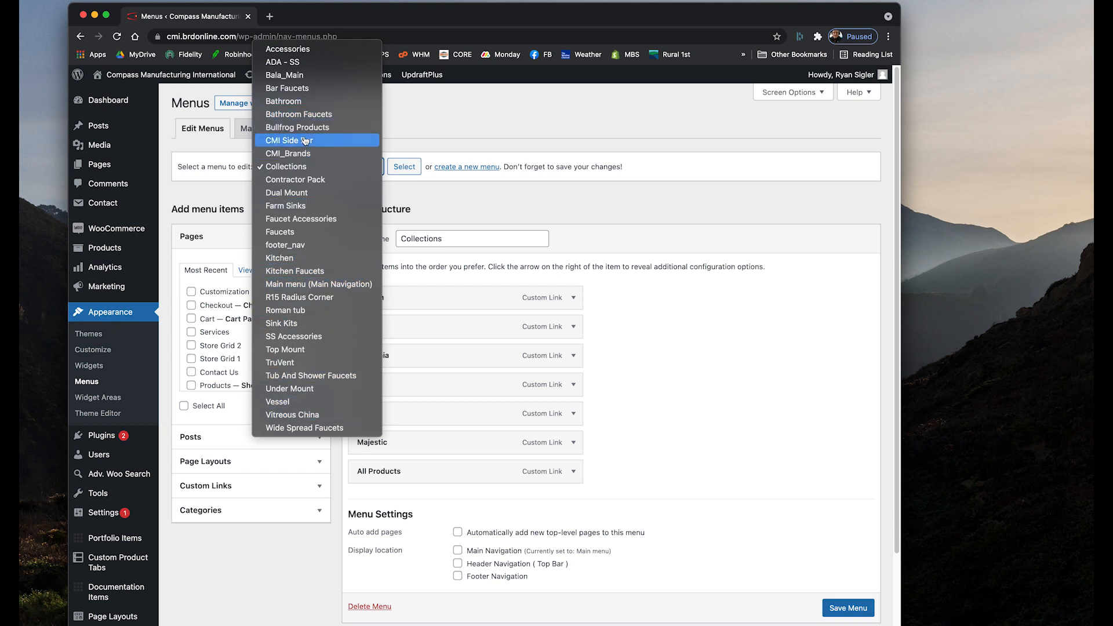
pyautogui.click(318, 284)
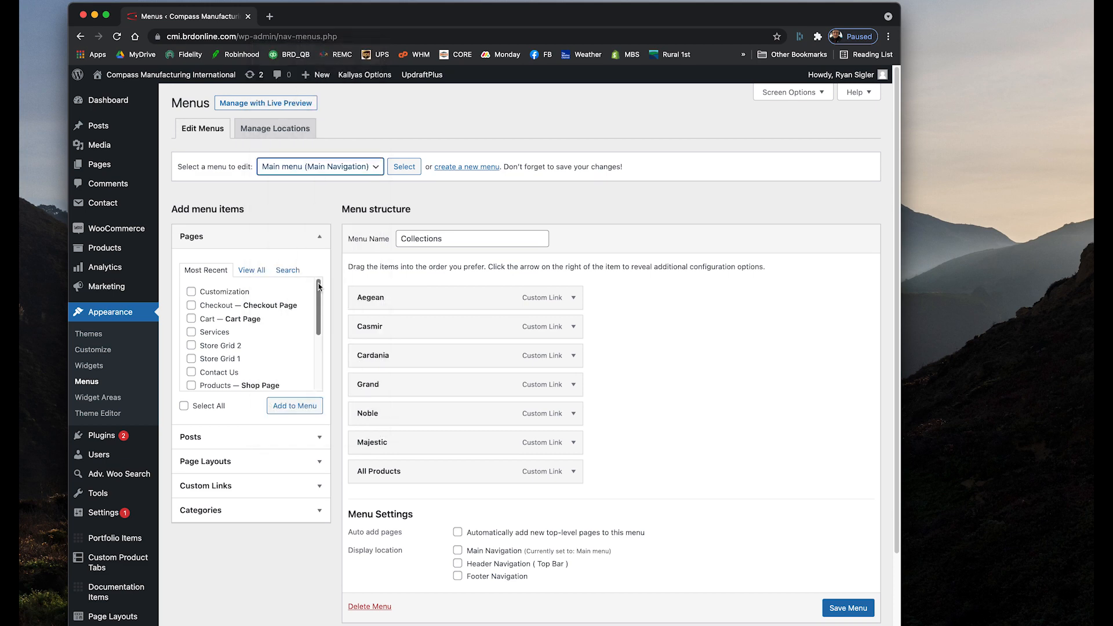
pyautogui.click(404, 169)
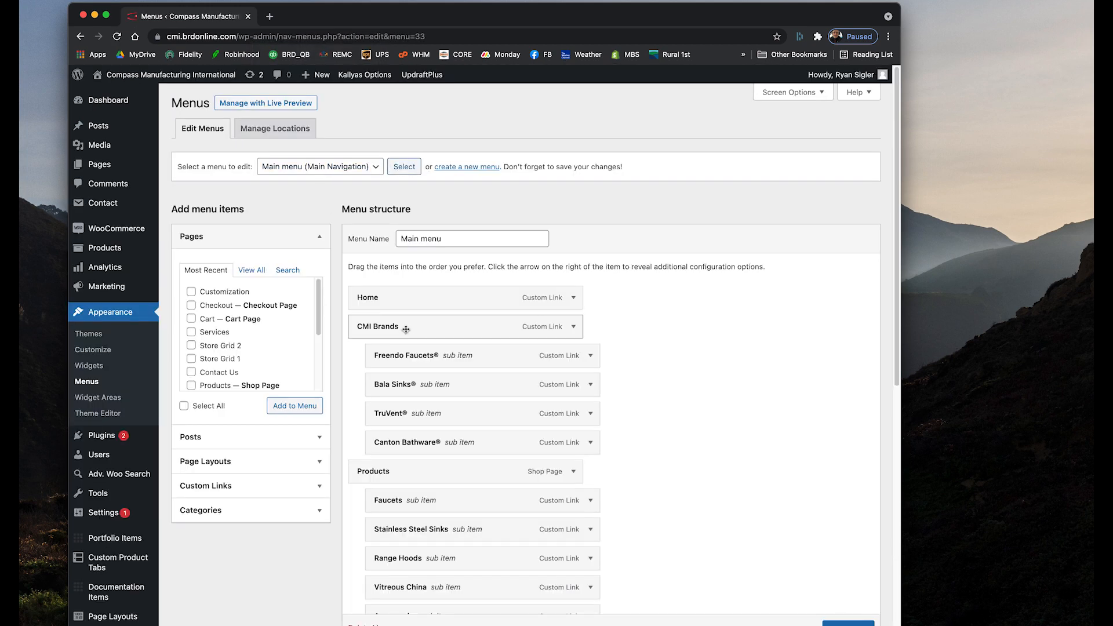
# Look through the Main menu structure, and open the live site in a new tab to view its CMI Brands submenu
pyautogui.scroll(-7, 406, 329)
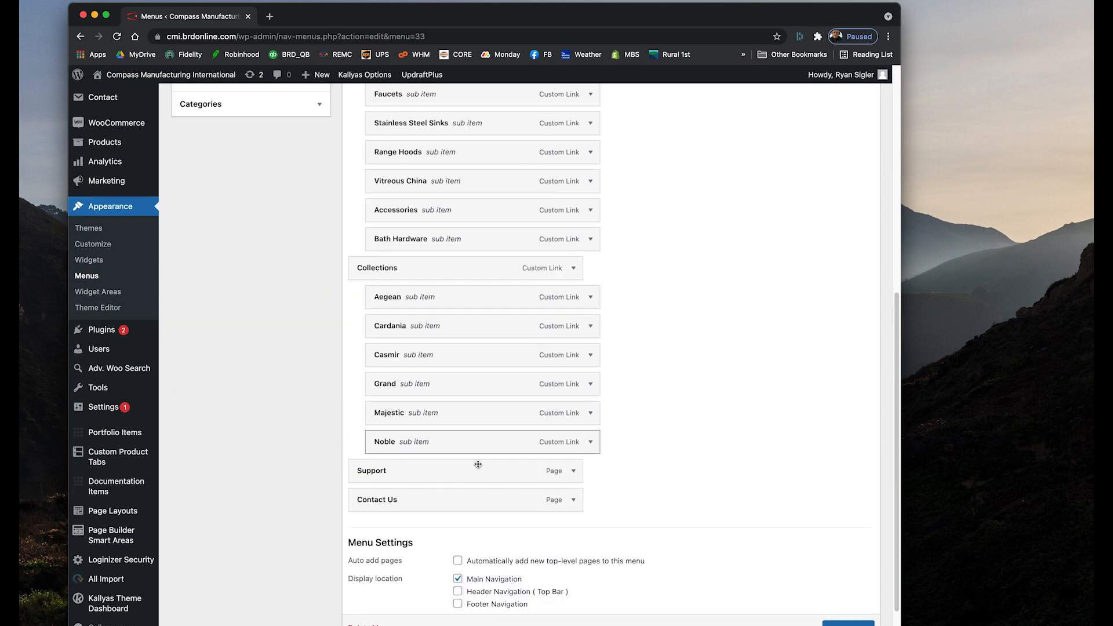
pyautogui.scroll(1, 465, 341)
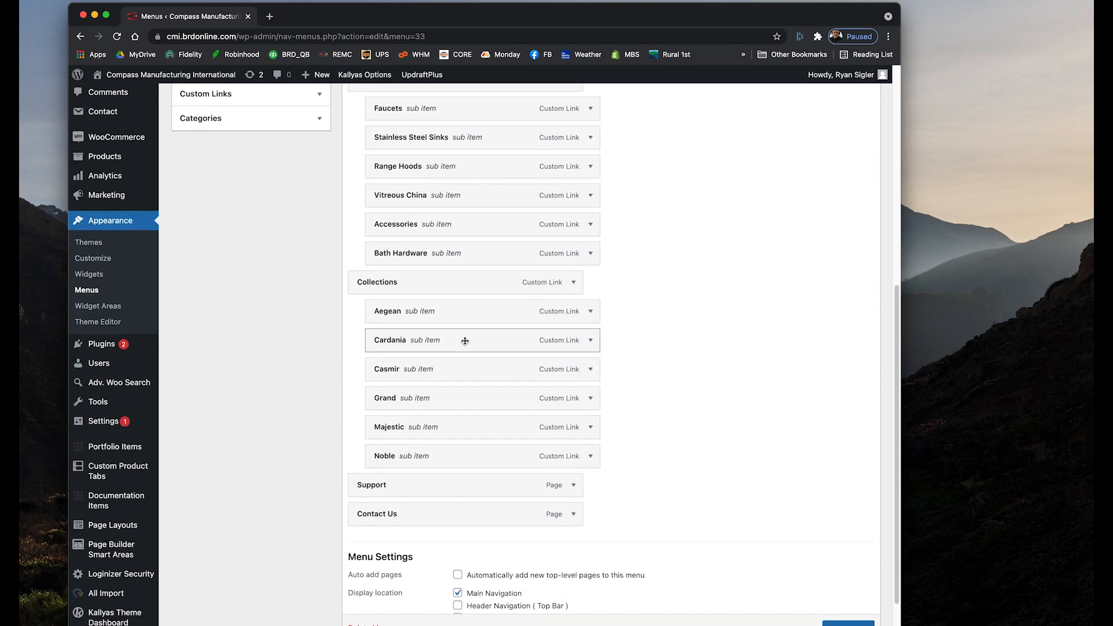
pyautogui.scroll(6, 465, 341)
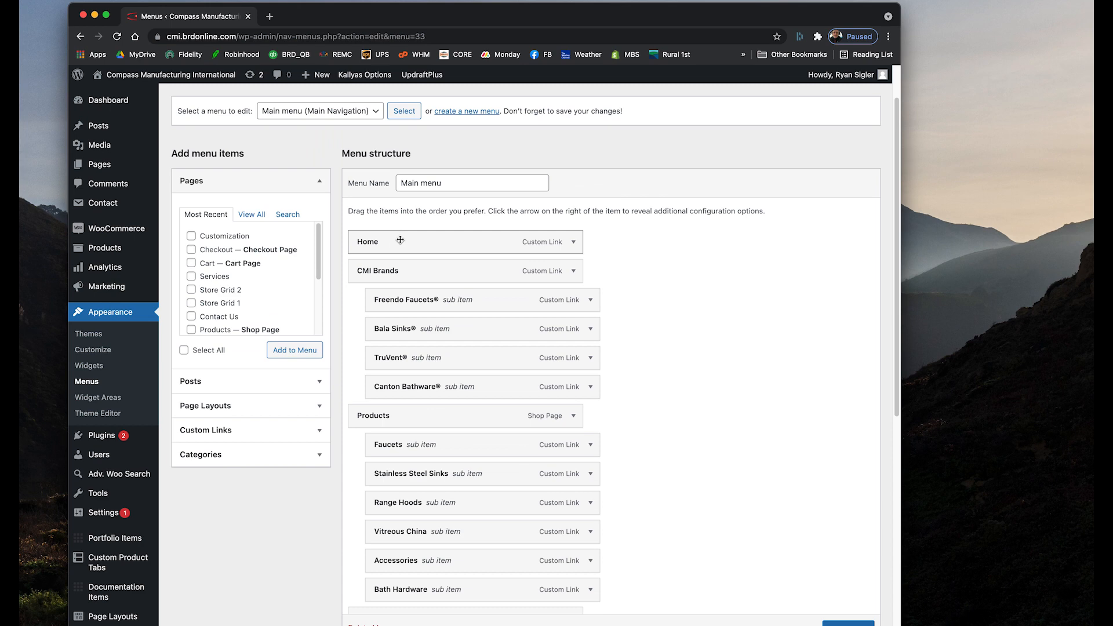
pyautogui.rightClick(172, 75)
pyautogui.click(185, 82)
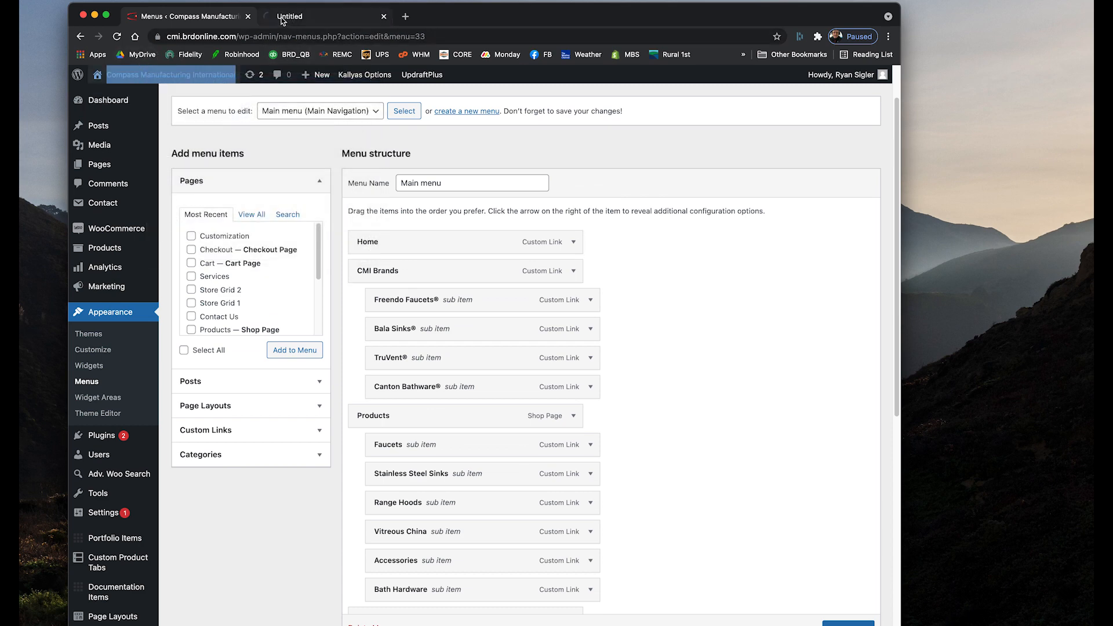
pyautogui.click(288, 18)
pyautogui.moveTo(424, 148)
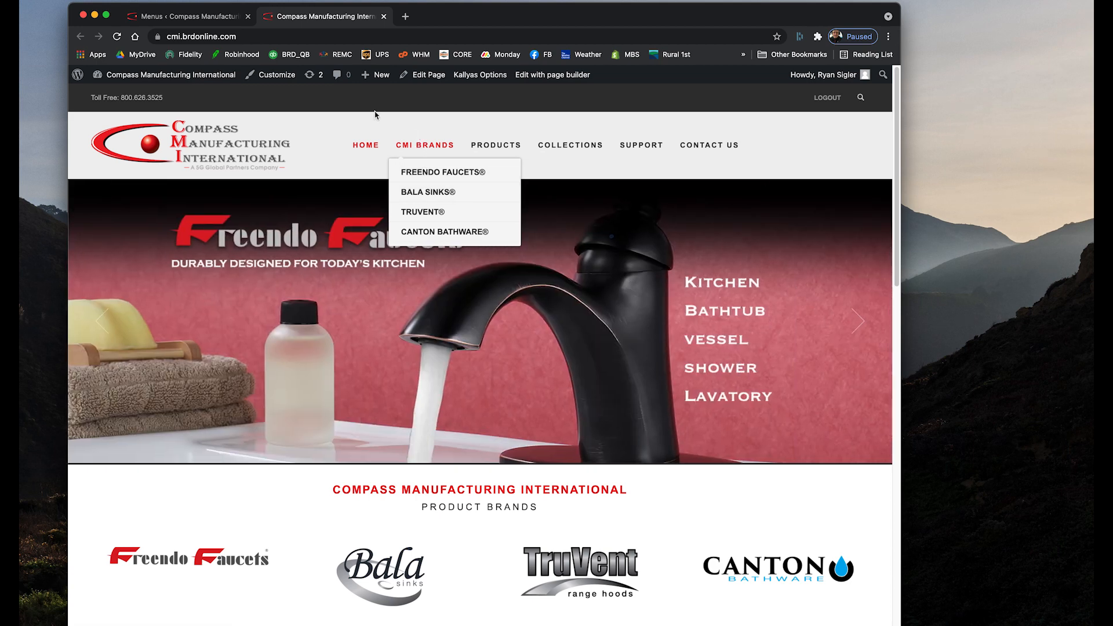
# Return to the menu editor and examine the Main menu's sub items under CMI Brands, Products and Collections
pyautogui.click(223, 17)
pyautogui.moveTo(390, 300)
pyautogui.mouseDown()
pyautogui.moveTo(365, 299)
pyautogui.moveTo(386, 295)
pyautogui.moveTo(377, 295)
pyautogui.mouseUp()
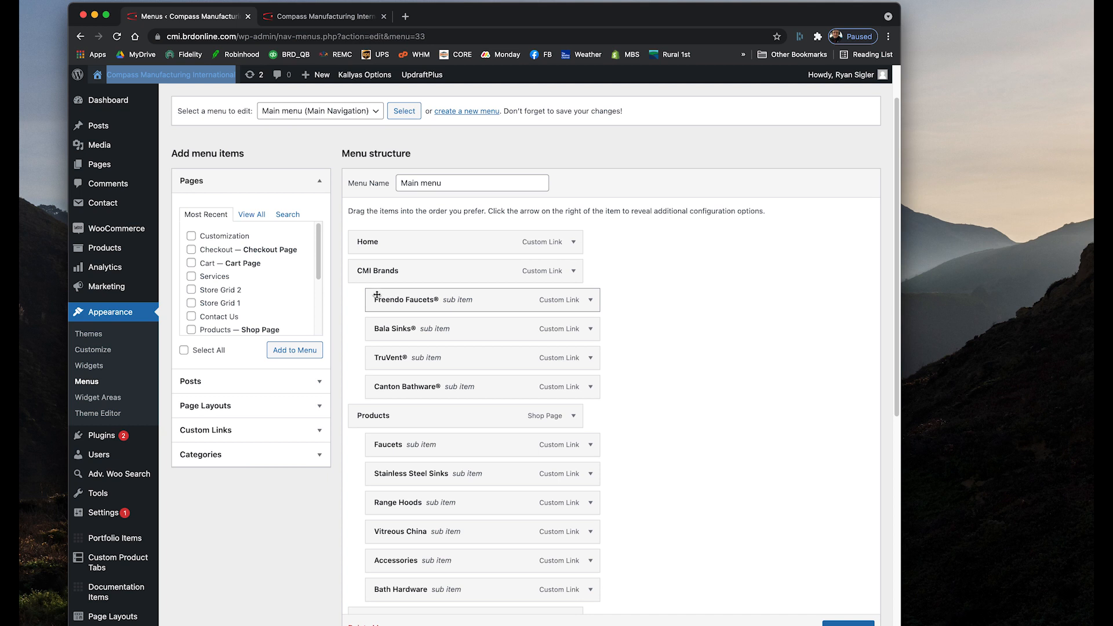
pyautogui.moveTo(374, 330); pyautogui.dragTo(493, 305)
pyautogui.scroll(-1, 452, 328)
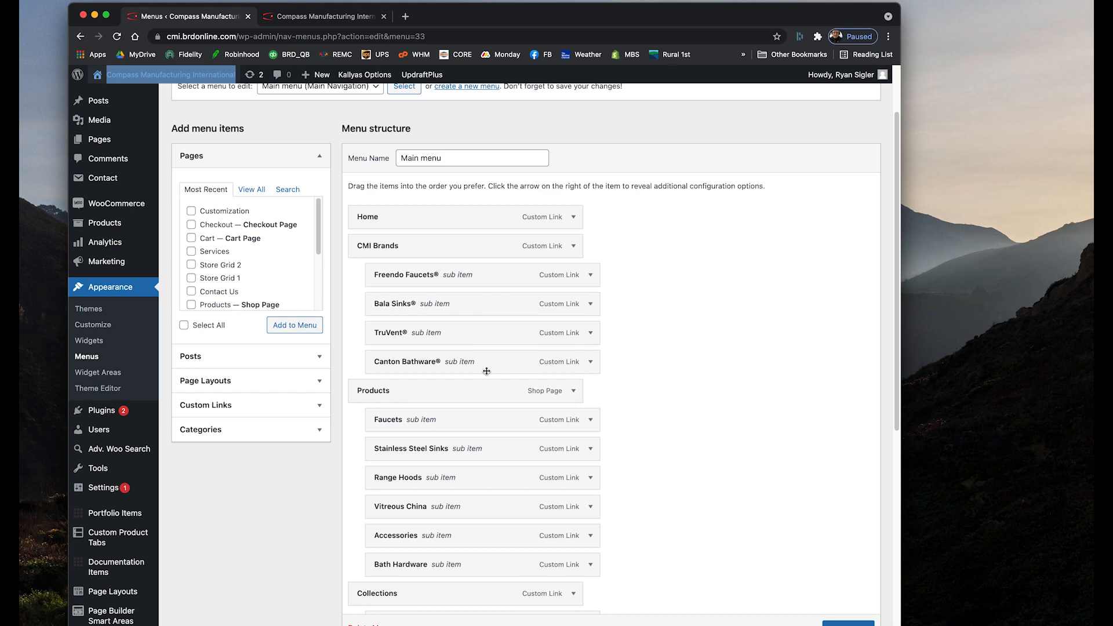
pyautogui.scroll(-5, 496, 422)
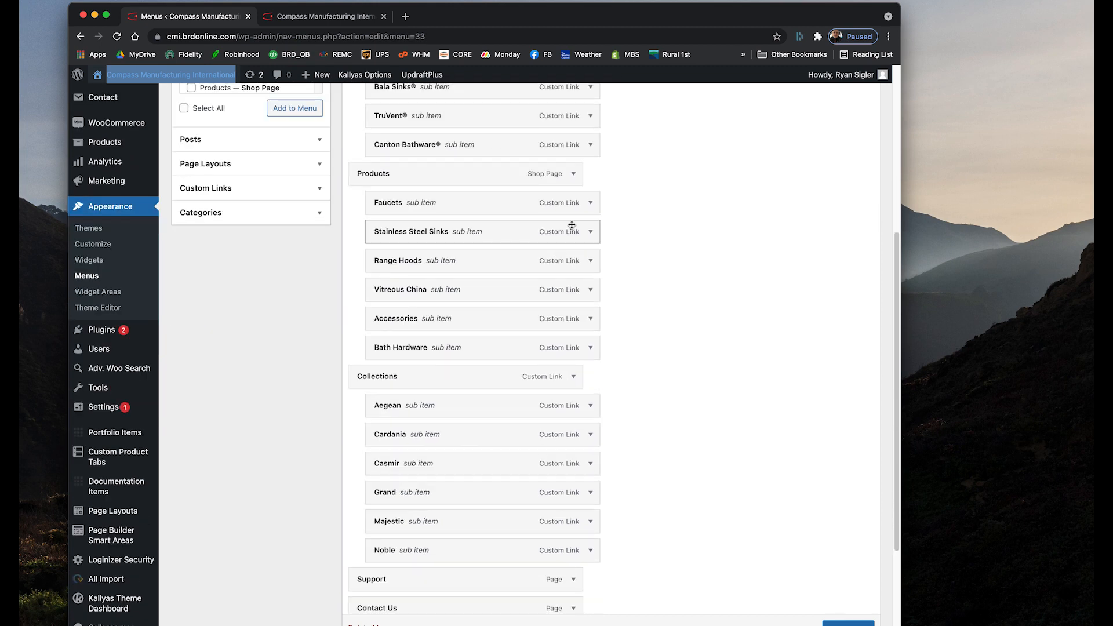
pyautogui.scroll(-3, 537, 436)
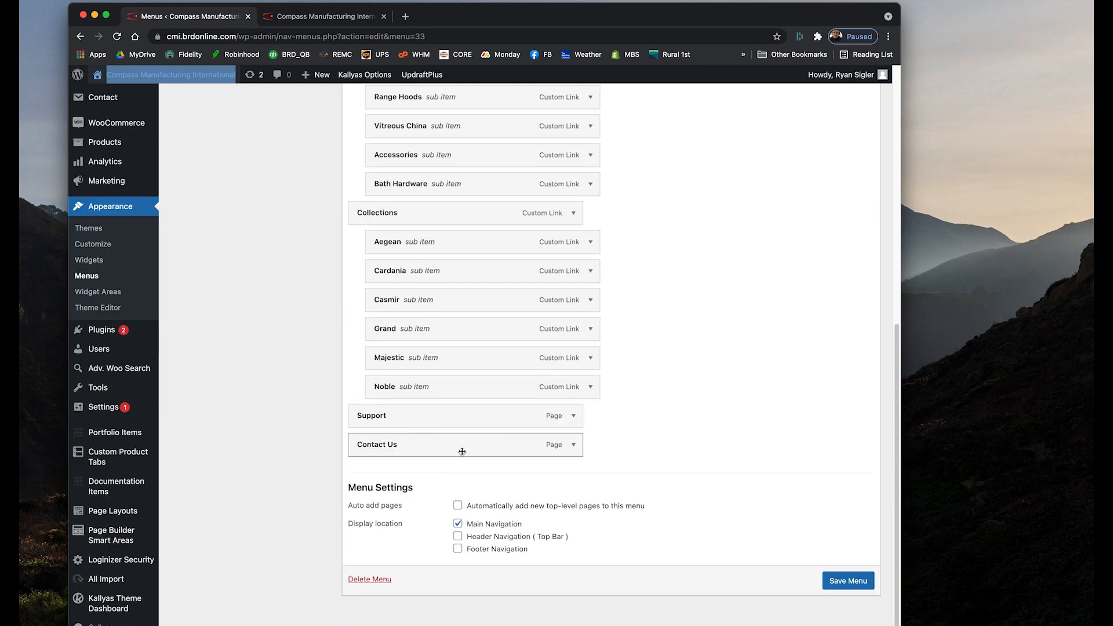
pyautogui.scroll(8, 510, 443)
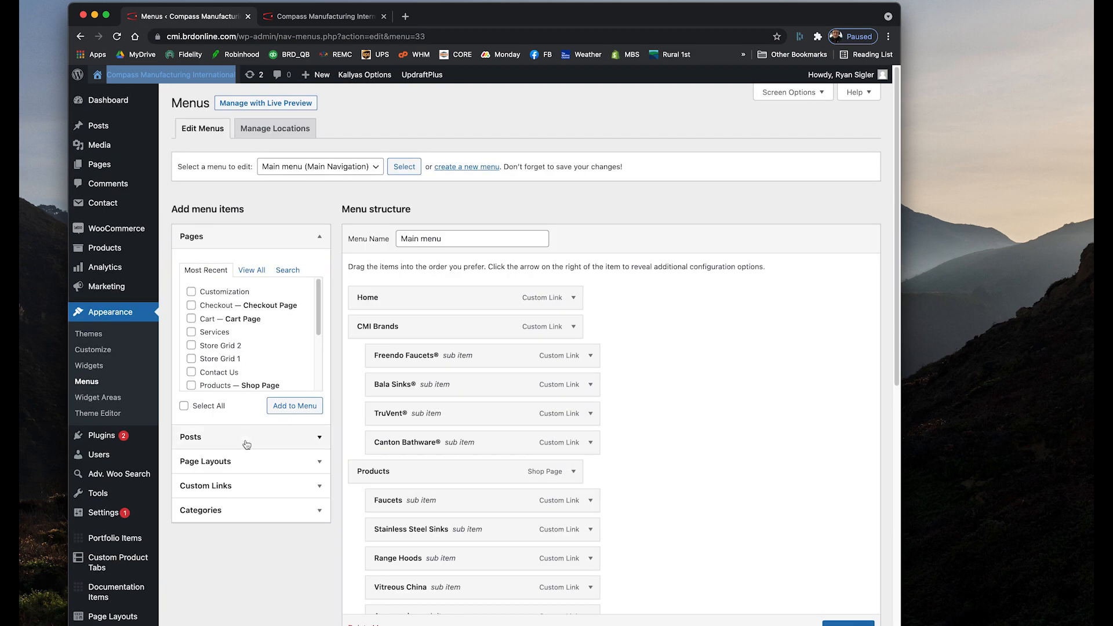
# Start a new custom link for the Main menu with the URL /product-category/majestic-collection
pyautogui.click(287, 492)
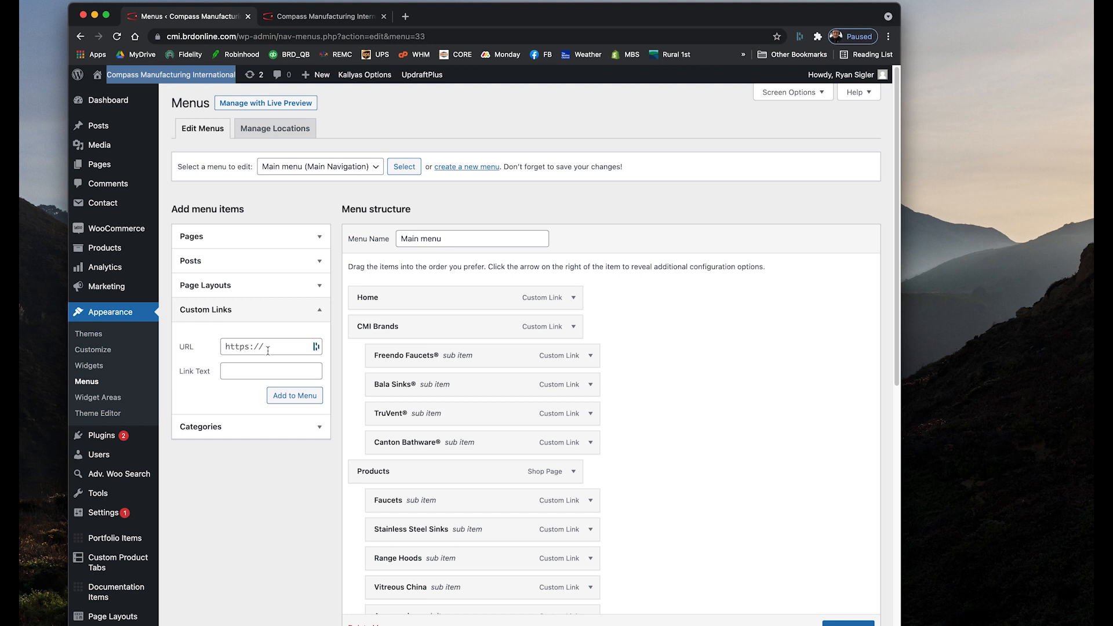
pyautogui.click(276, 346)
pyautogui.press('Escape')
pyautogui.press('super+a')
pyautogui.write('/')
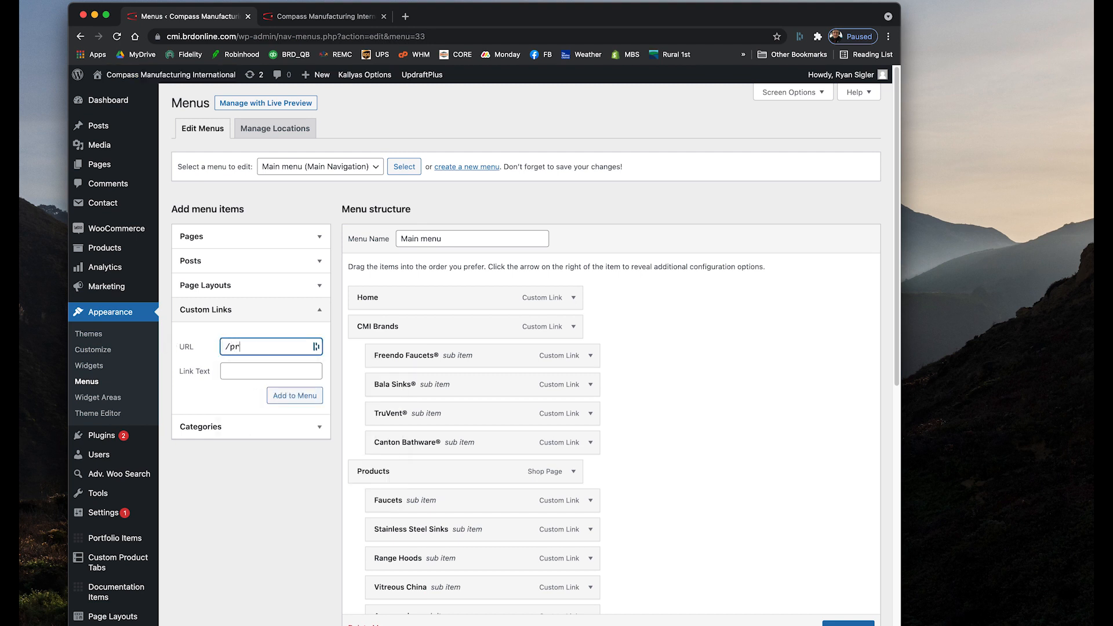
pyautogui.write('product-')
pyautogui.write('category/majestic')
pyautogui.write('-coll')
pyautogui.write('ection')
# Set the custom link's text to Majestic Collection and add it to the Main menu
pyautogui.click(259, 370)
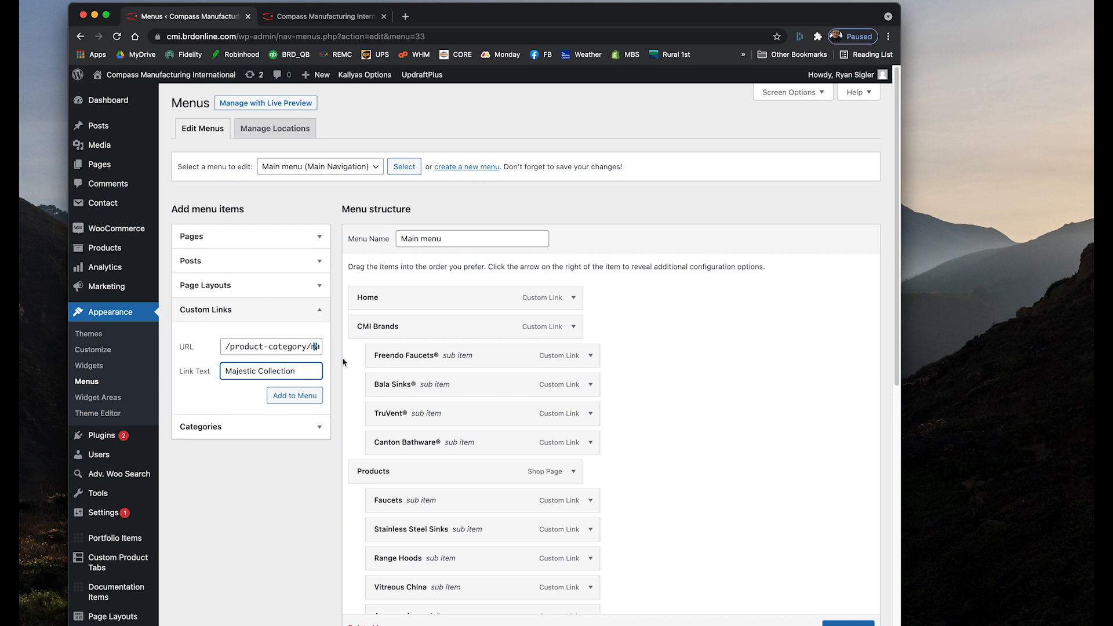
pyautogui.moveTo(225, 347); pyautogui.dragTo(505, 360)
pyautogui.click(248, 585)
pyautogui.click(295, 398)
pyautogui.scroll(-8, 689, 494)
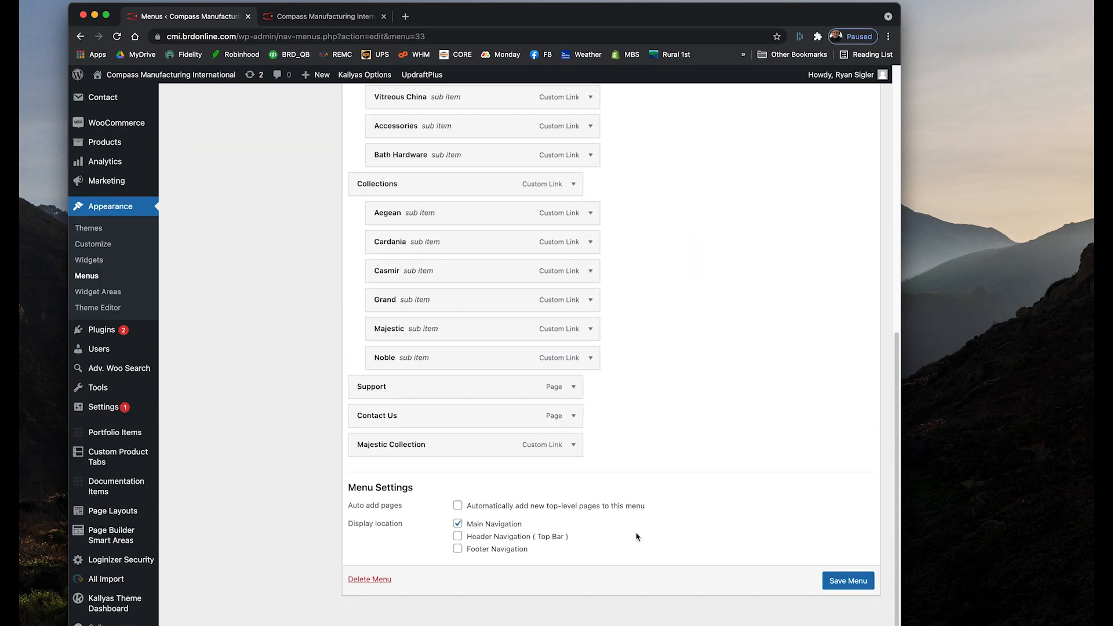
# Nest the Majestic Collection link under Collections after Majestic, and remove it from the menu
pyautogui.moveTo(423, 452); pyautogui.dragTo(450, 390)
pyautogui.click(591, 387)
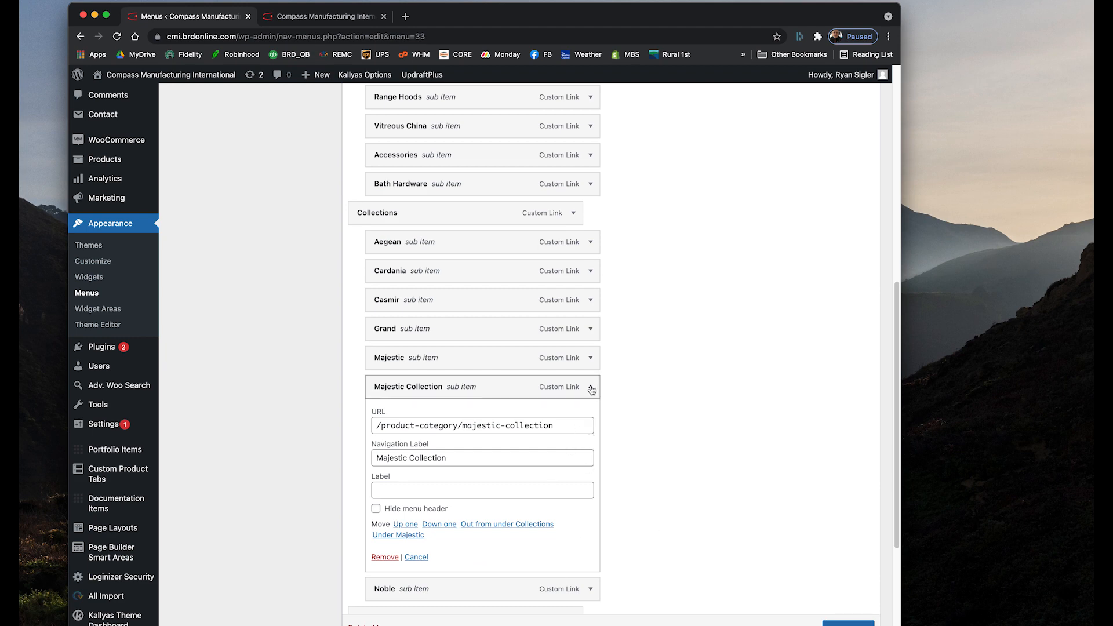
pyautogui.click(388, 558)
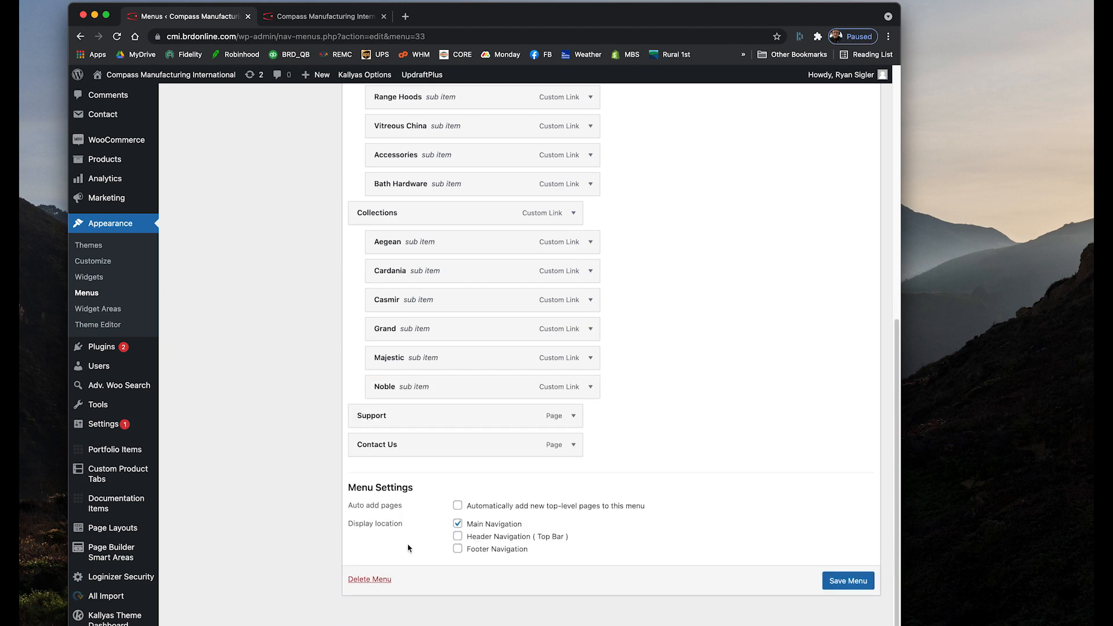
pyautogui.scroll(8, 409, 548)
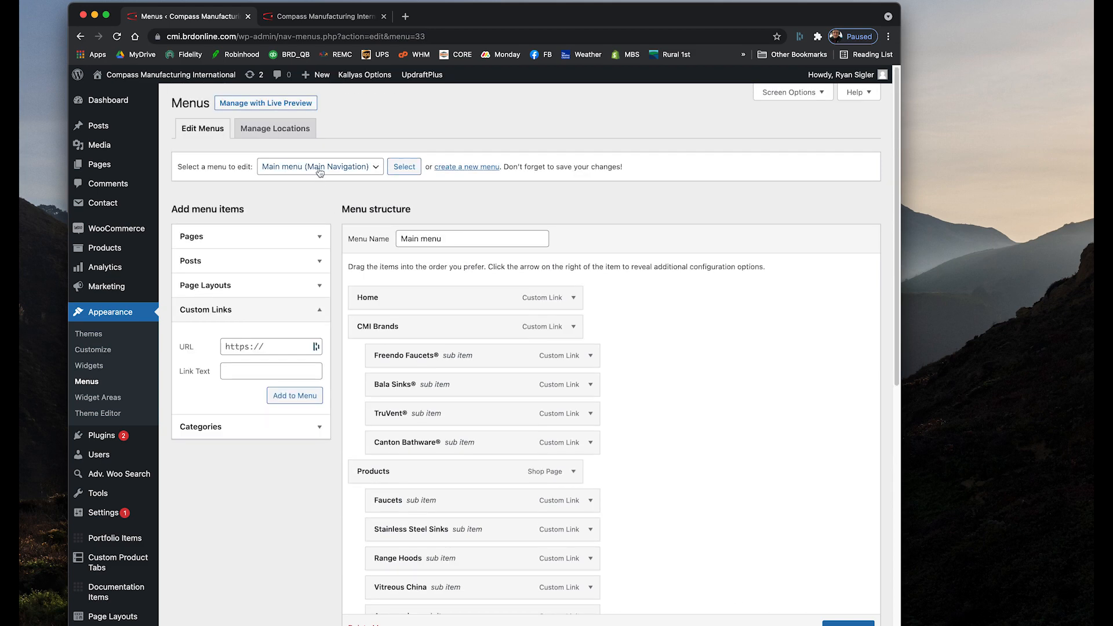
# Look through the list of other menus available for editing without choosing a different one
pyautogui.click(319, 168)
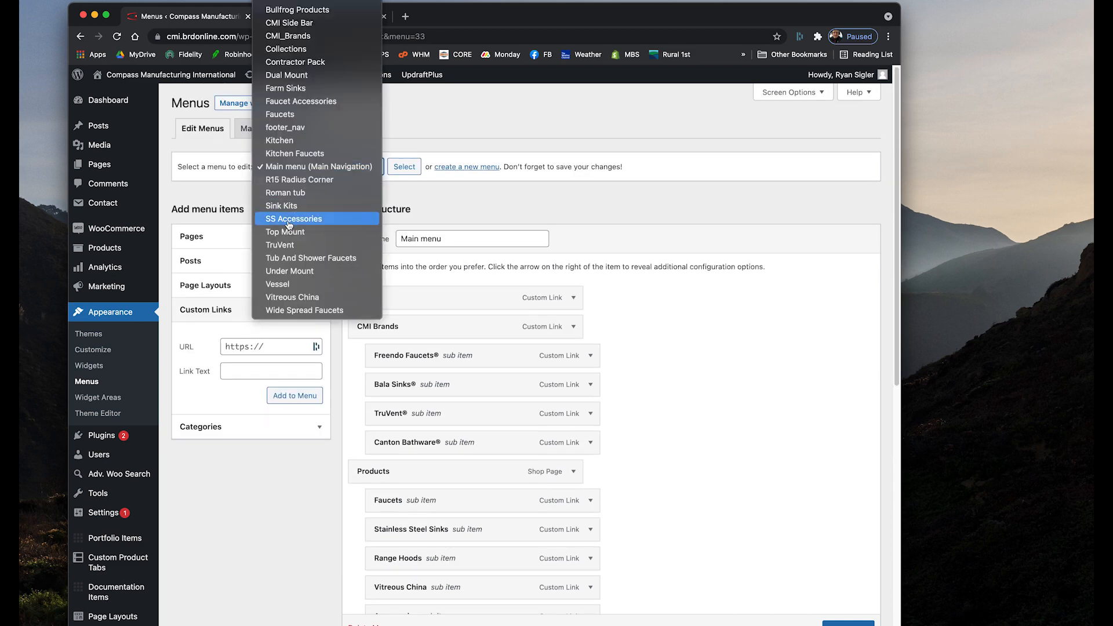
pyautogui.scroll(3, 289, 219)
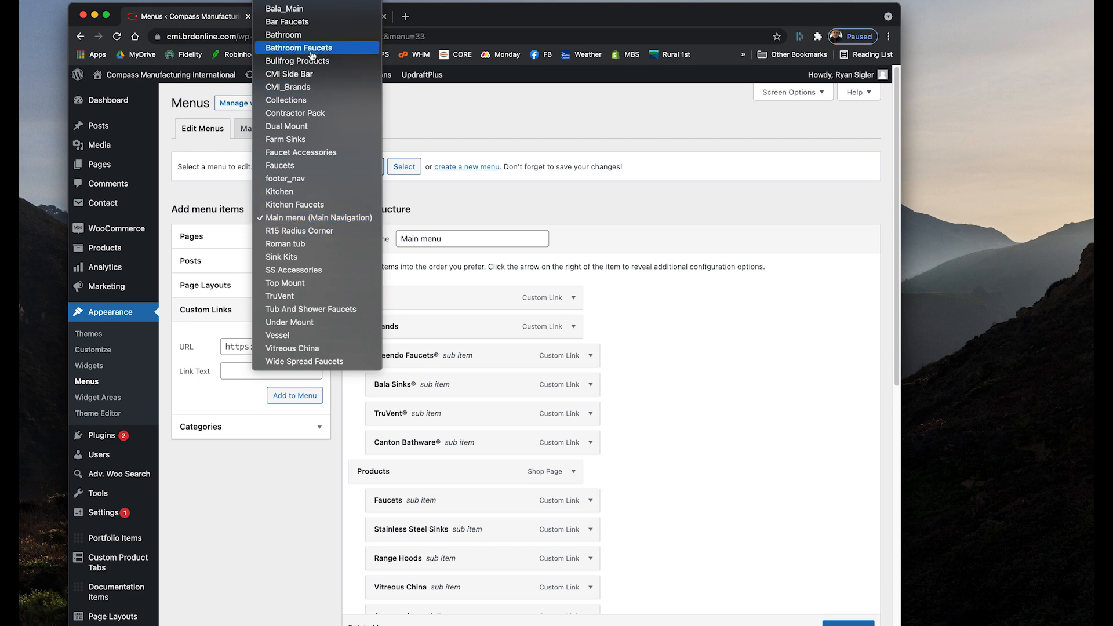
pyautogui.click(346, 15)
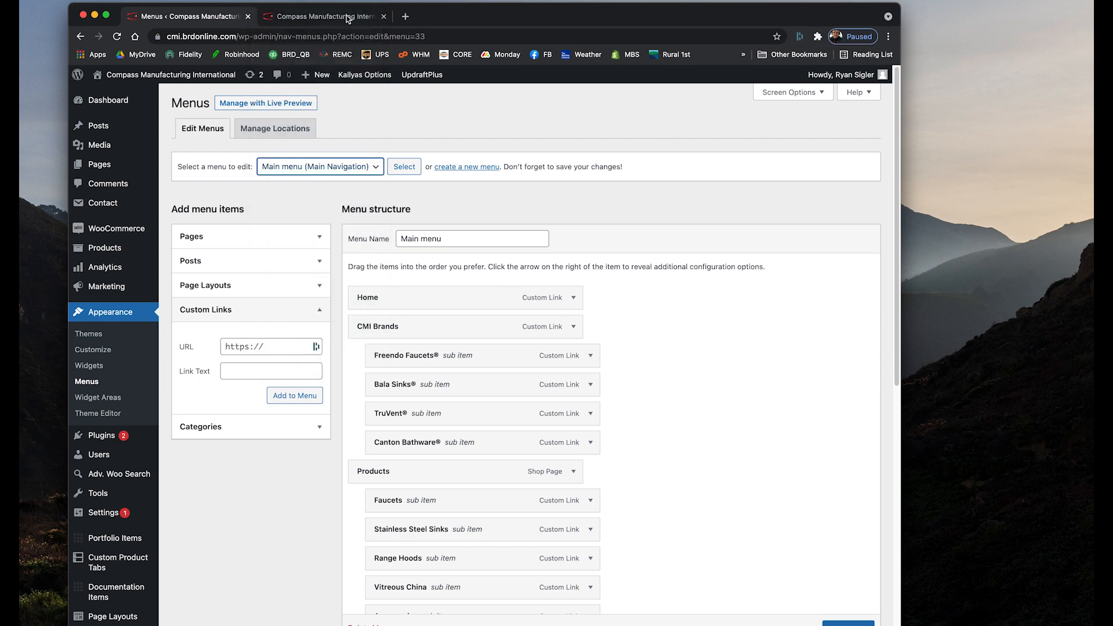
# Switch to the live site, open the Range Hoods product category and look over its products and sidebar menus
pyautogui.click(321, 15)
pyautogui.moveTo(499, 148)
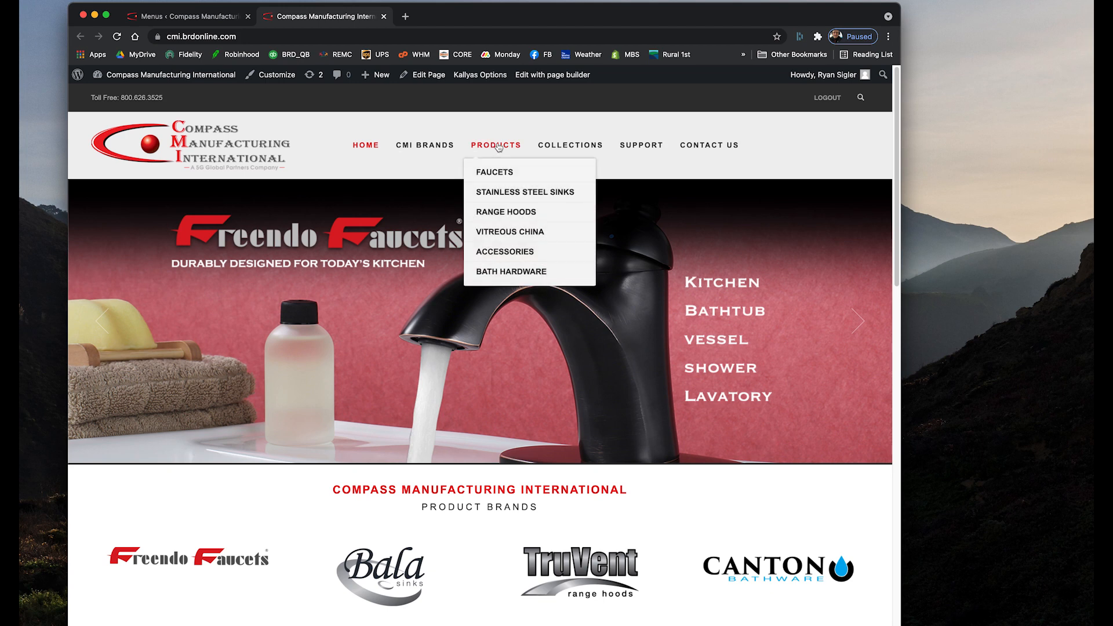
pyautogui.click(502, 212)
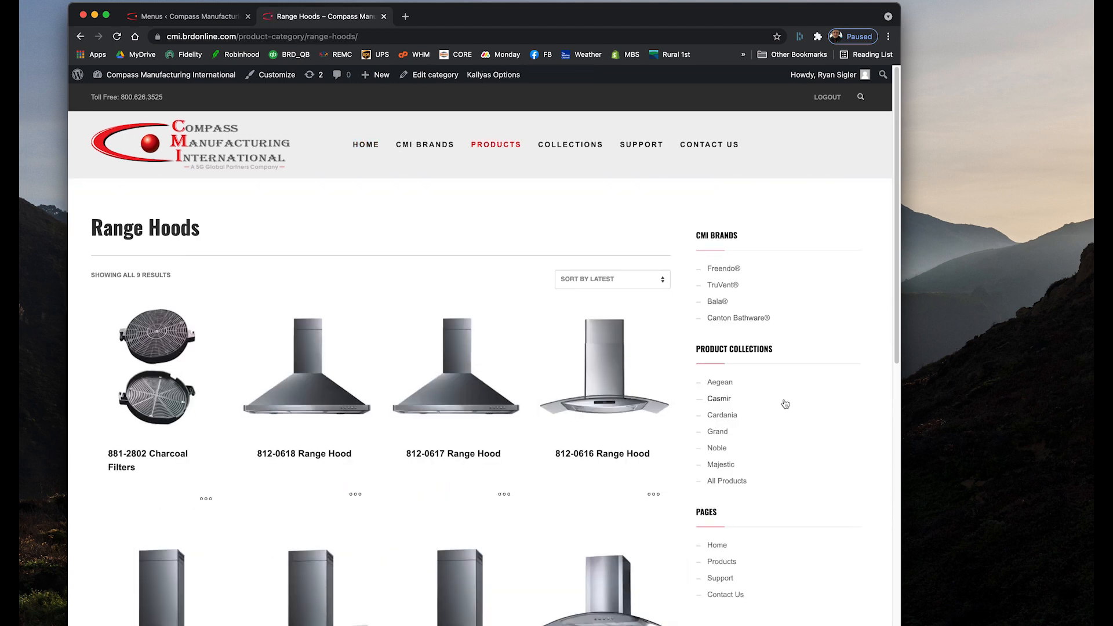
pyautogui.scroll(-3, 785, 404)
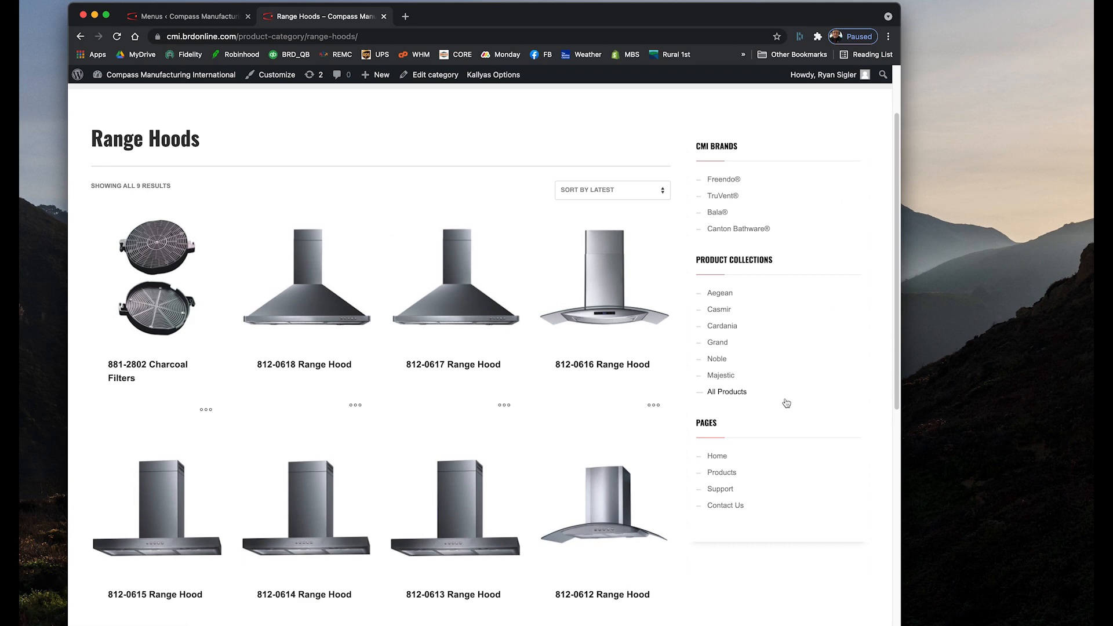
pyautogui.scroll(-10, 785, 402)
pyautogui.scroll(5, 786, 401)
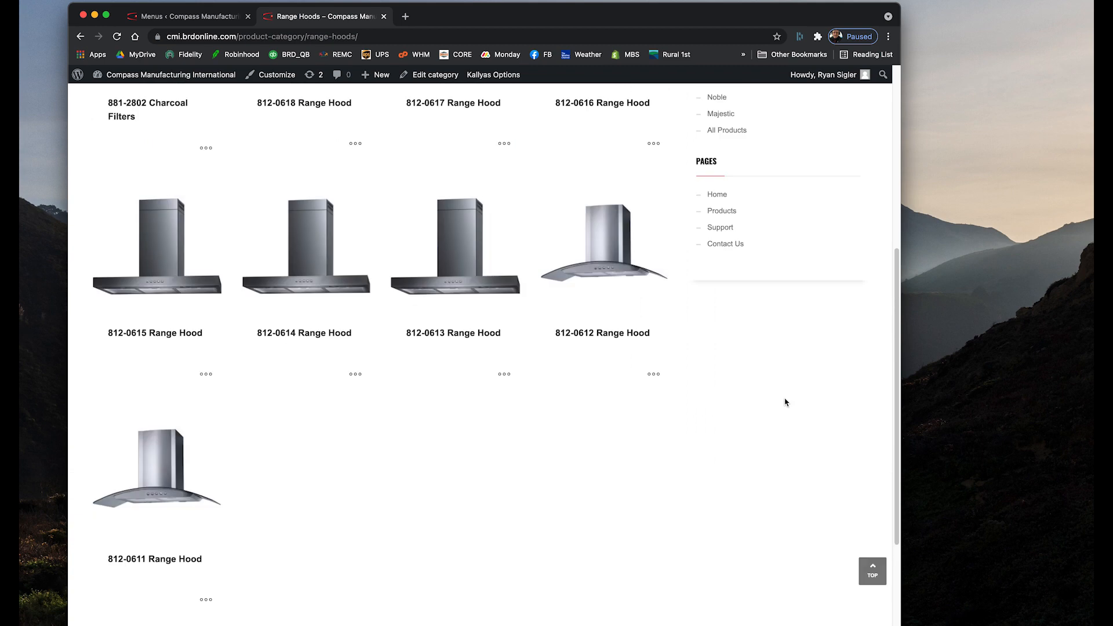
# View the 812-0613 Range Hood product page and return to the Range Hoods category
pyautogui.click(481, 323)
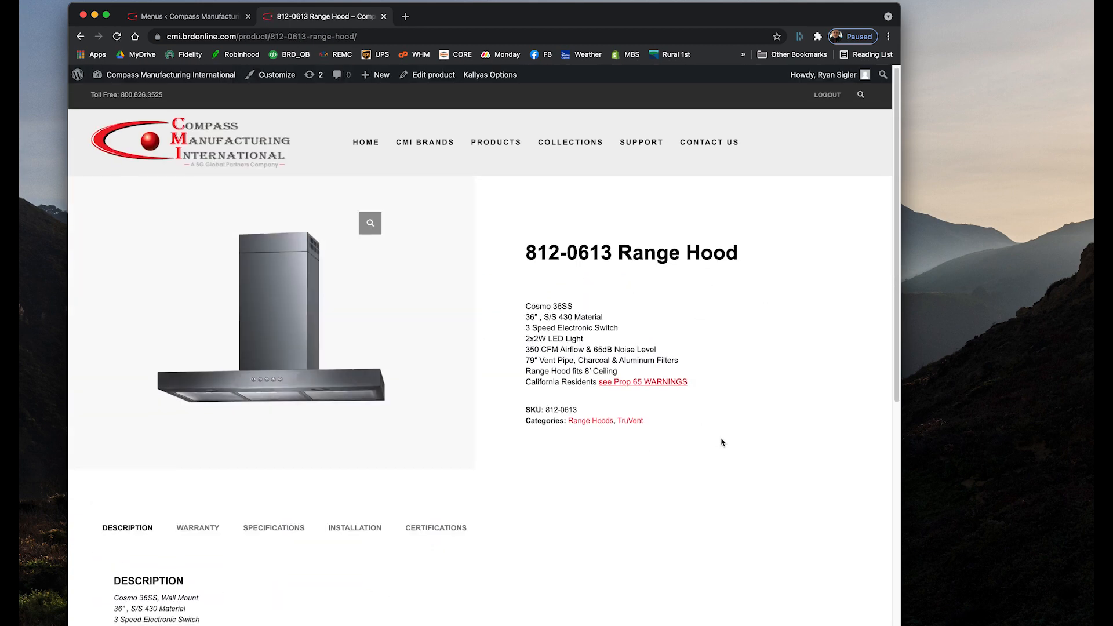
pyautogui.scroll(-6, 722, 443)
pyautogui.scroll(4, 722, 443)
pyautogui.click(80, 36)
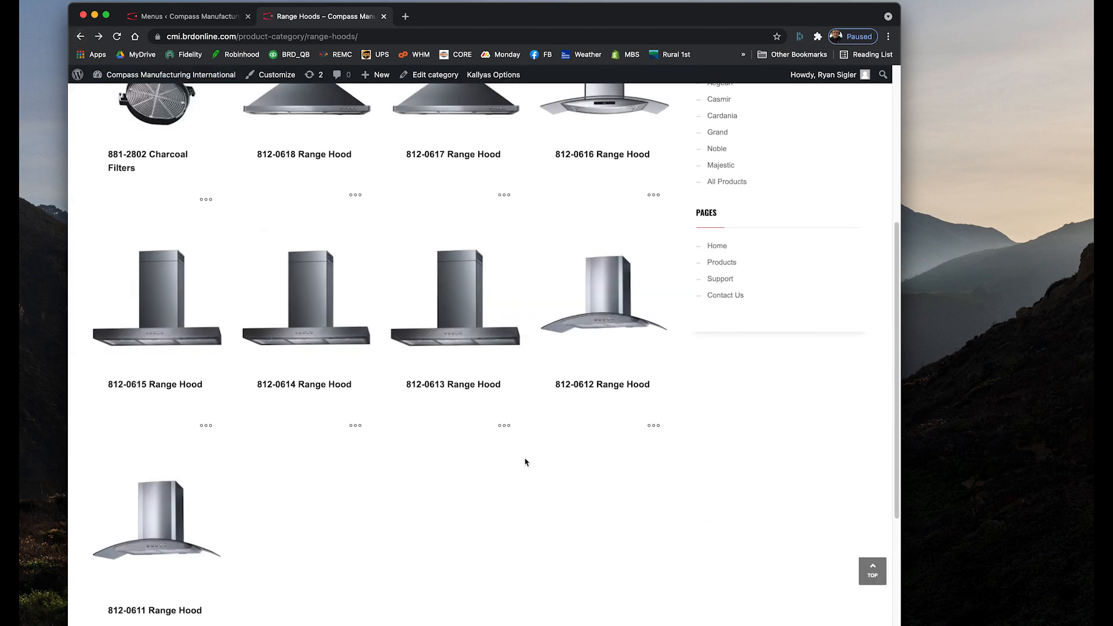
pyautogui.scroll(5, 526, 462)
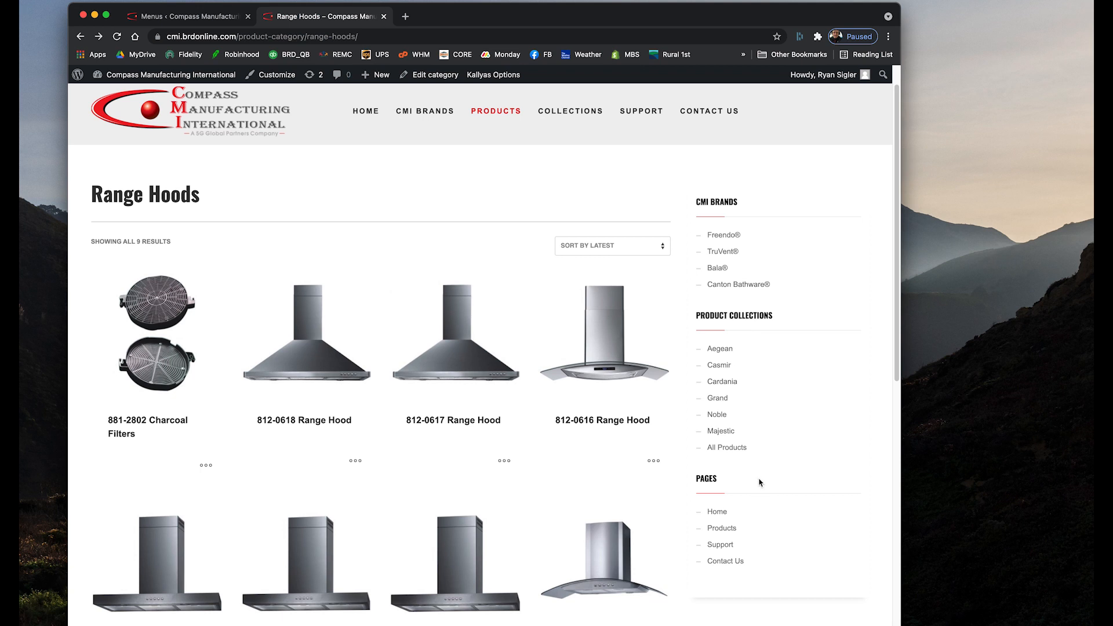
# Open the Vitreous China product category and look over its products and sidebar menus
pyautogui.moveTo(496, 111)
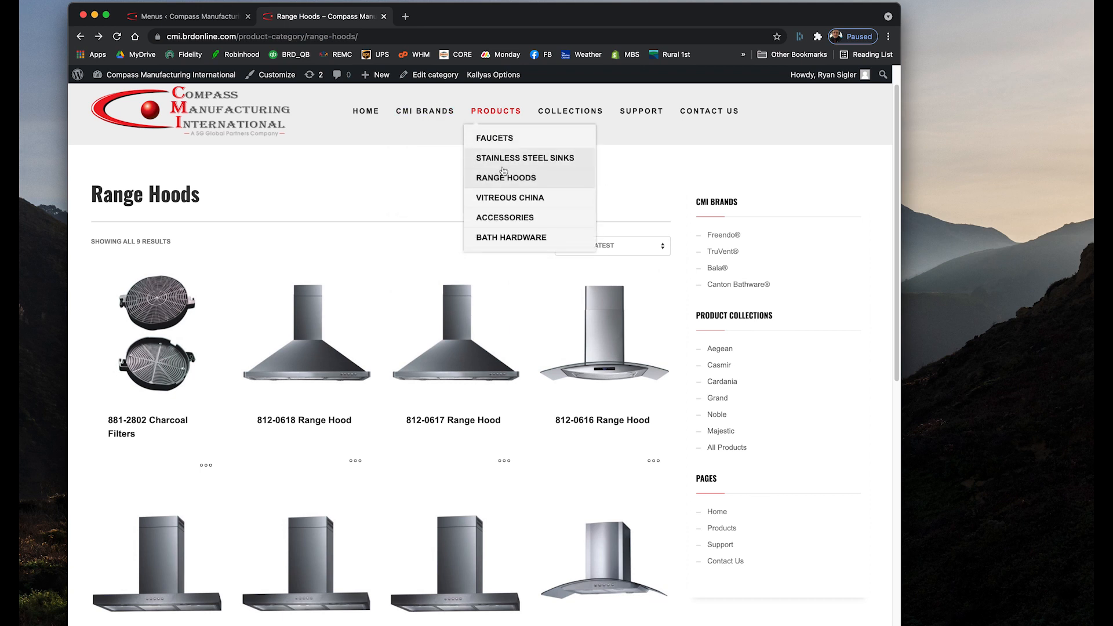
pyautogui.click(508, 199)
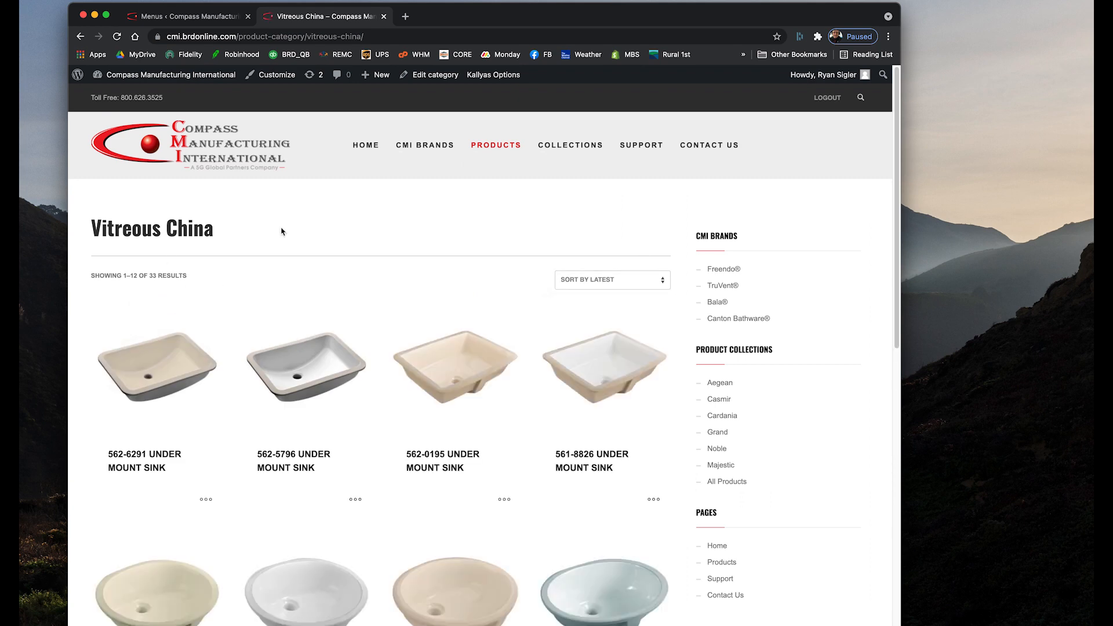
pyautogui.scroll(-4, 708, 325)
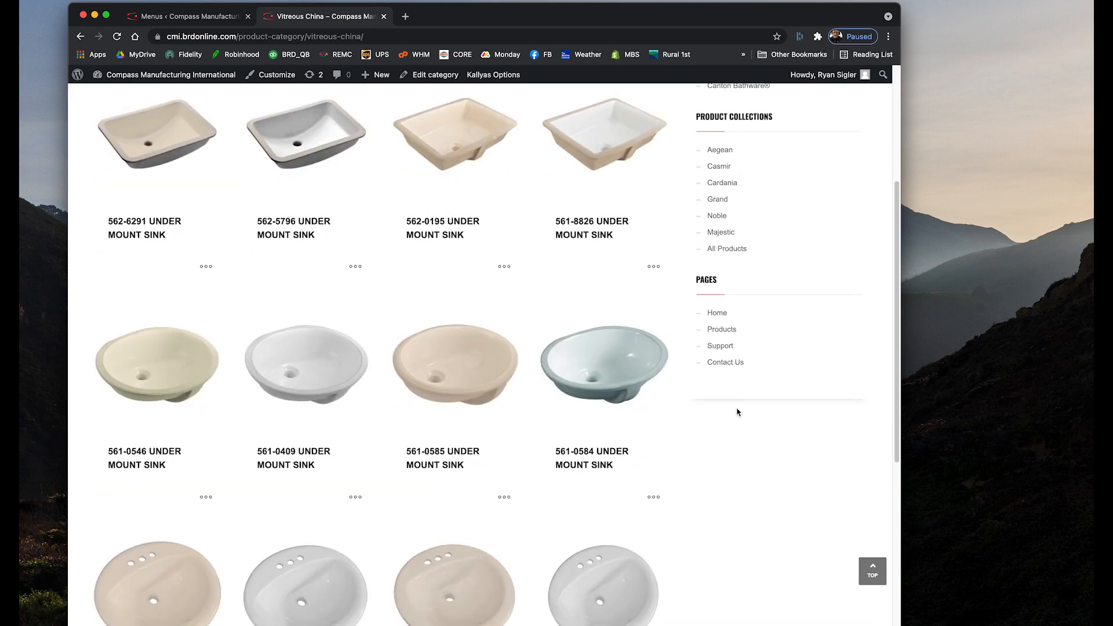
# Open the Freendo® brand category from the sidebar and look over its products and sidebar menus
pyautogui.scroll(4, 746, 328)
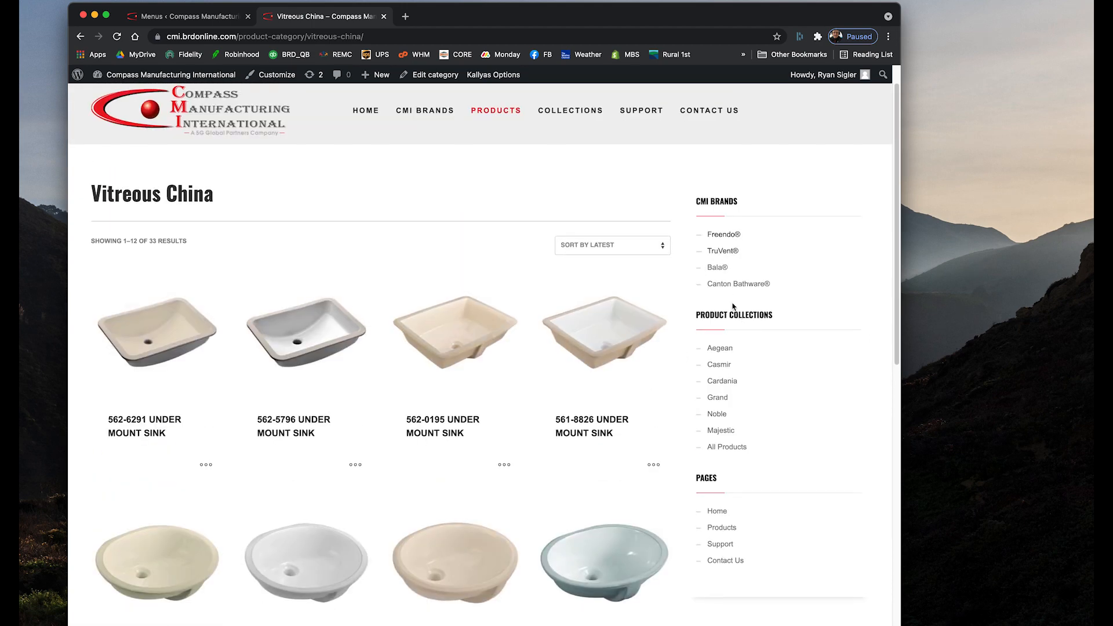
pyautogui.click(723, 235)
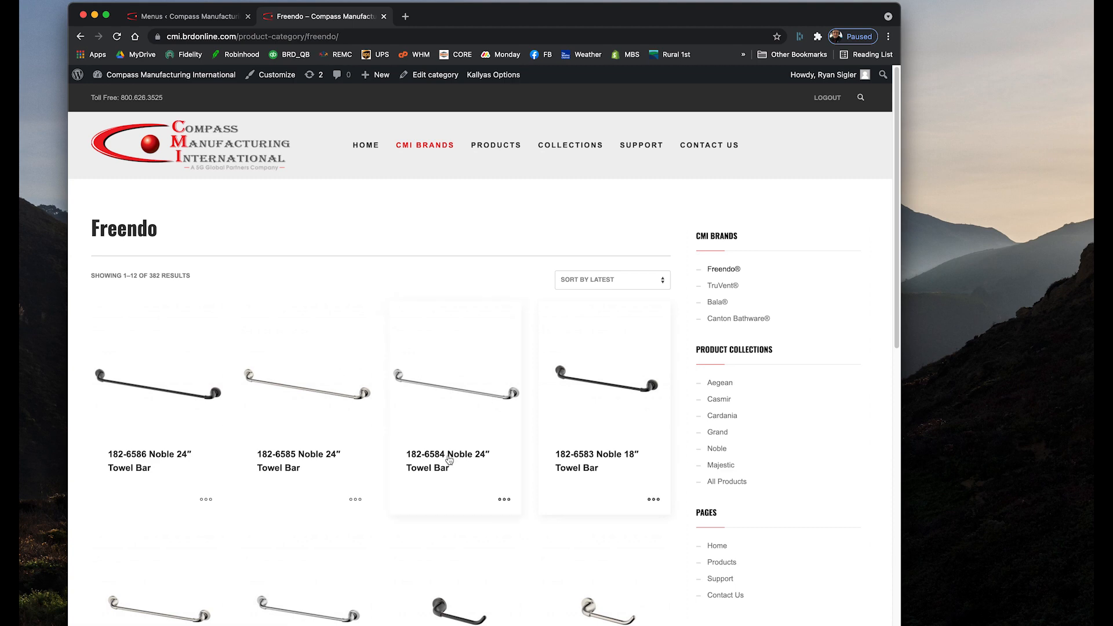
pyautogui.scroll(-8, 453, 458)
pyautogui.scroll(6, 455, 458)
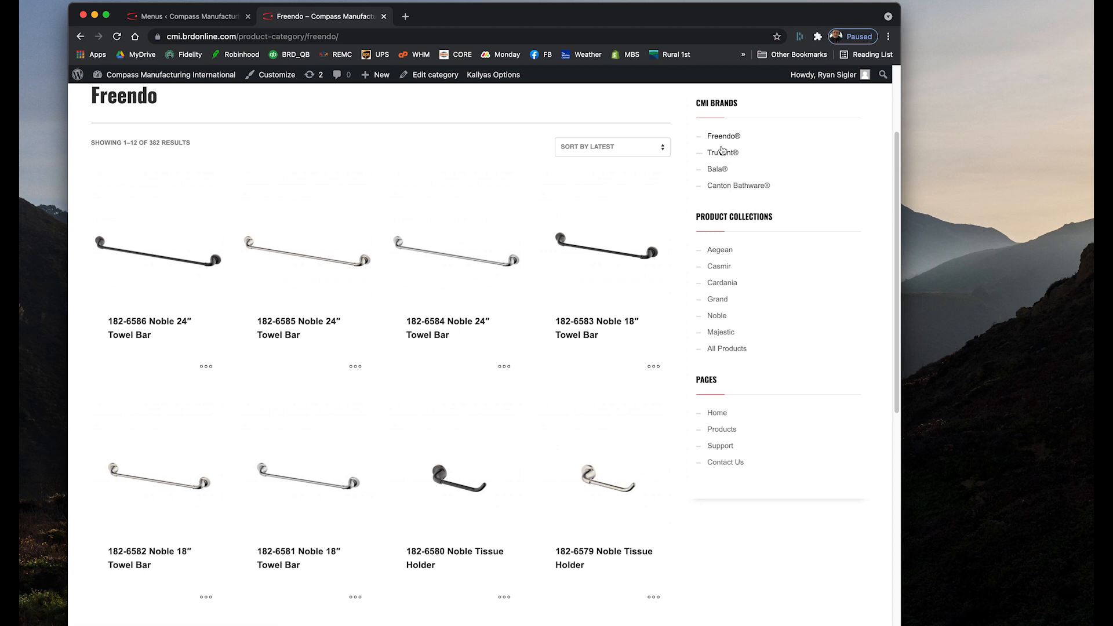
# Return to the Menus admin page and review the Main menu's structure and display location settings
pyautogui.click(178, 22)
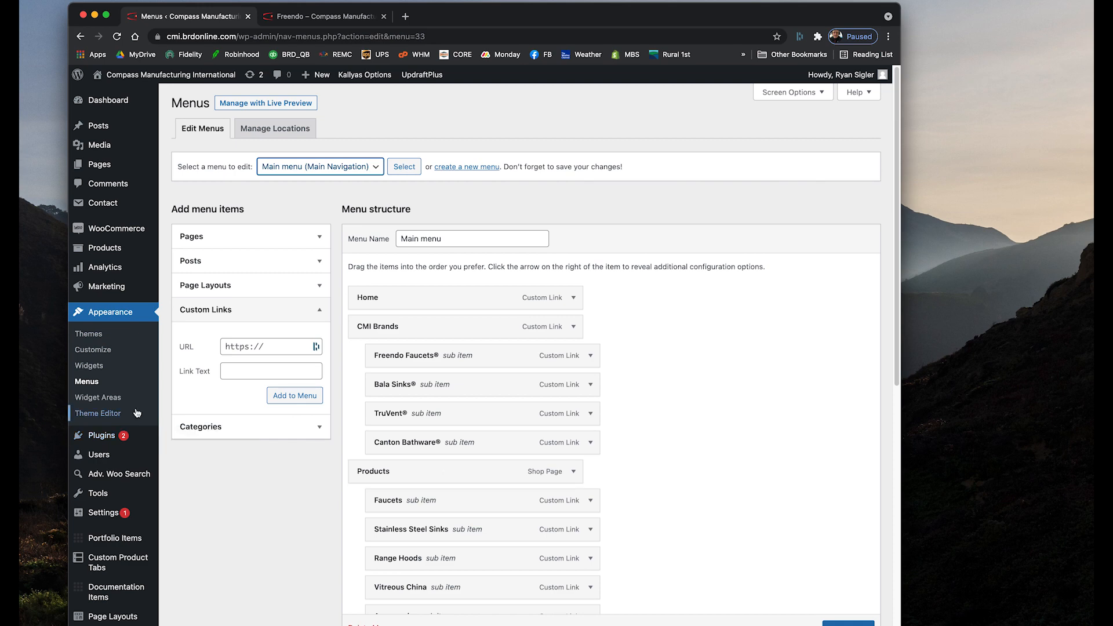
pyautogui.scroll(-10, 462, 443)
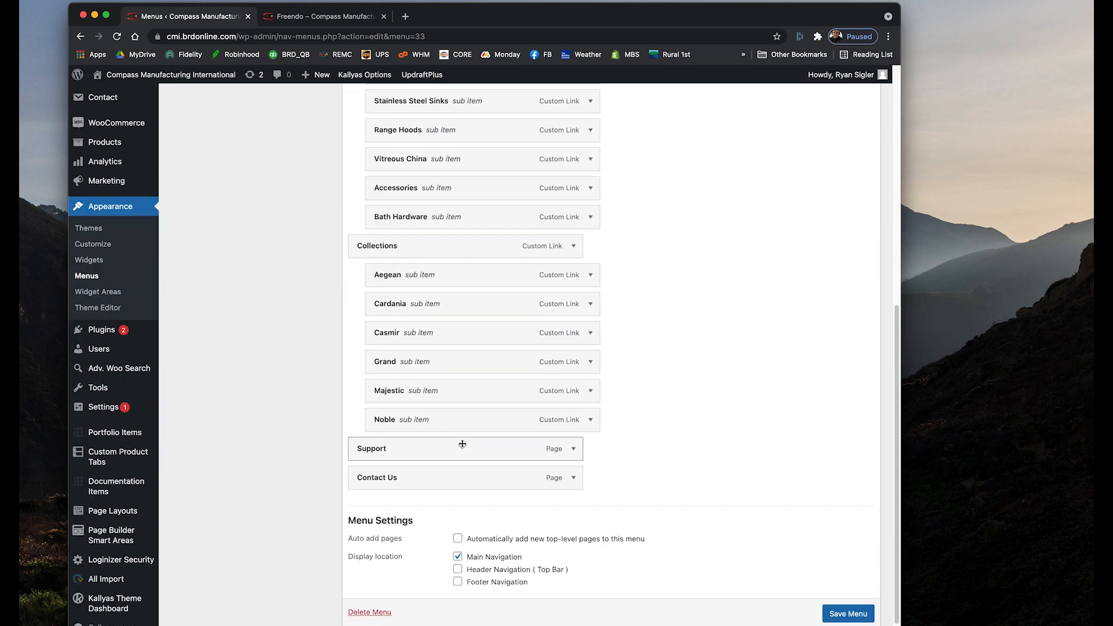
pyautogui.scroll(7, 423, 430)
pyautogui.scroll(5, 476, 410)
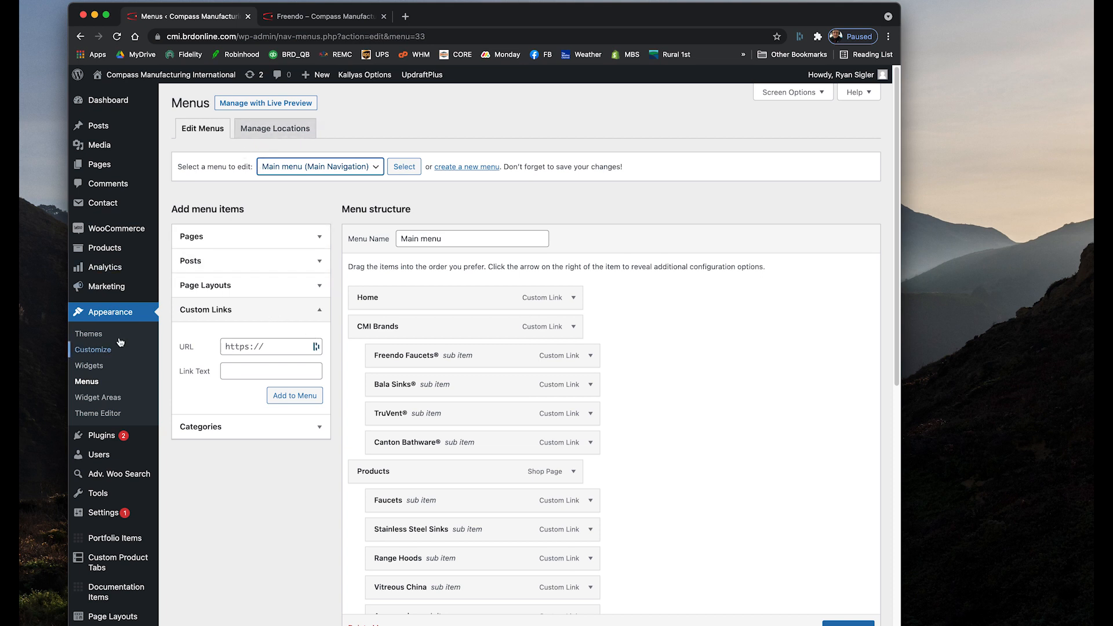
pyautogui.rightClick(106, 398)
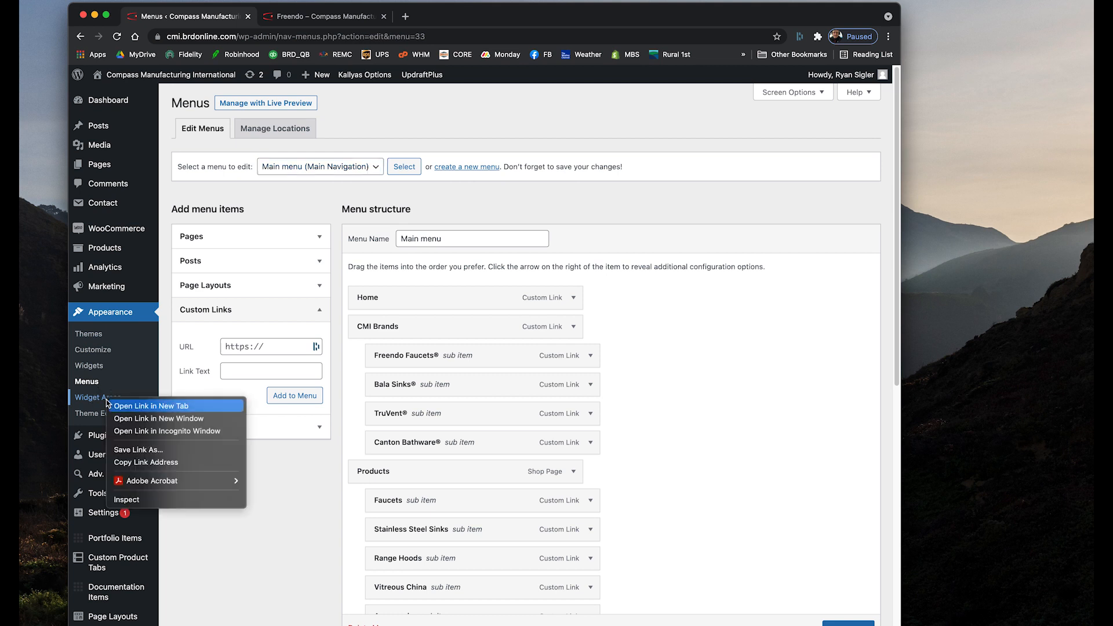
pyautogui.rightClick(85, 368)
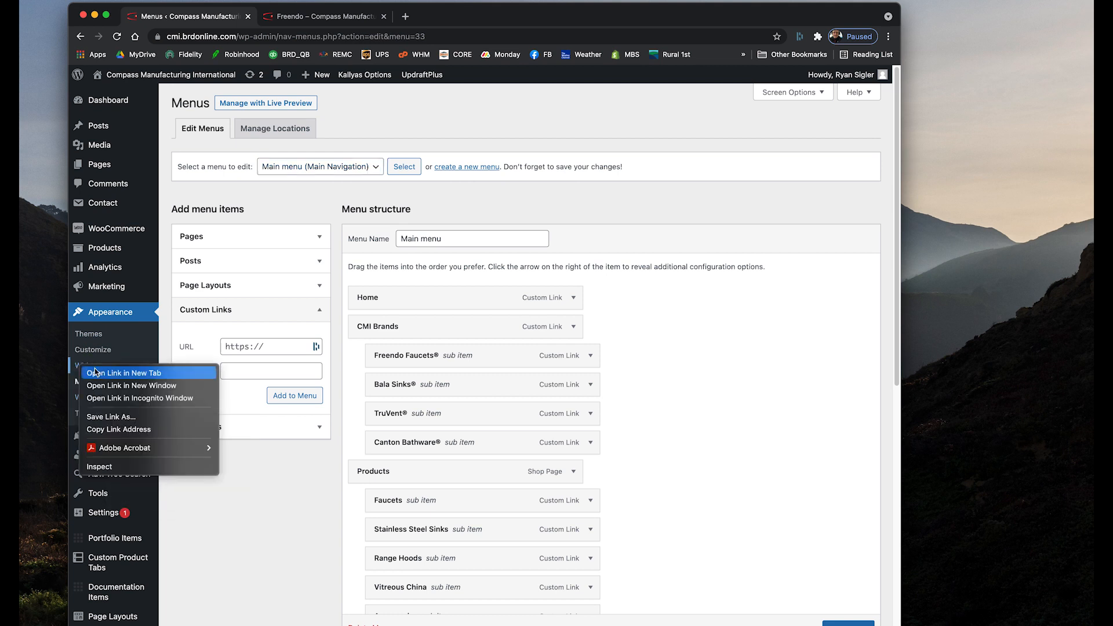
pyautogui.click(148, 347)
pyautogui.keyDown('shift'); pyautogui.click(98, 367); pyautogui.keyUp('shift')
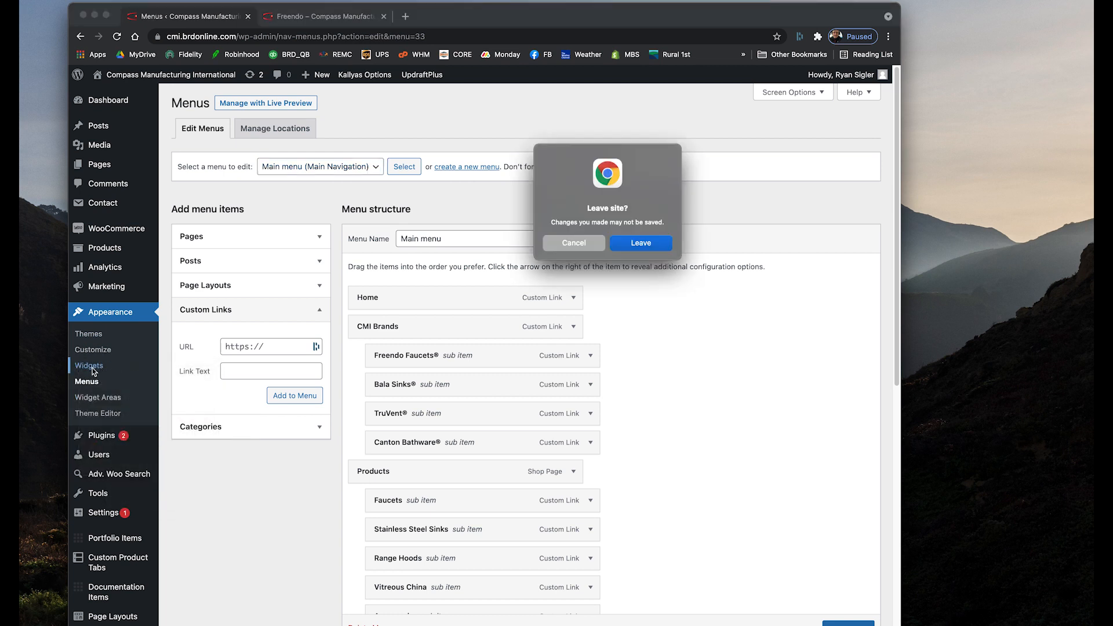
pyautogui.click(575, 244)
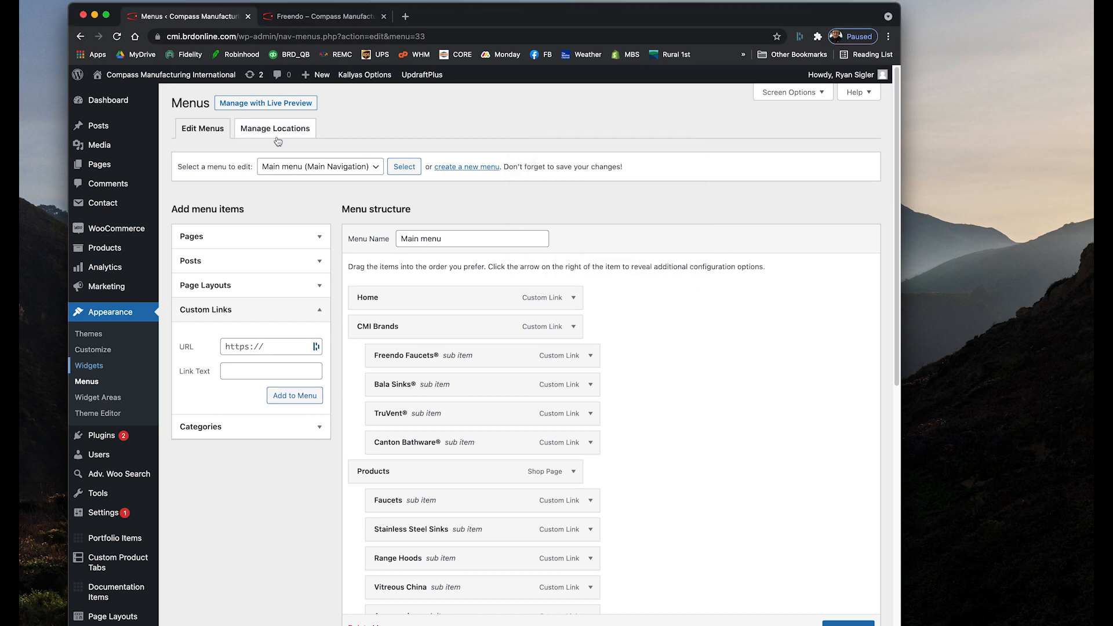
# Load the Kitchen Faucets menu for editing, leaving the Main menu without saving, and look over its items
pyautogui.click(336, 172)
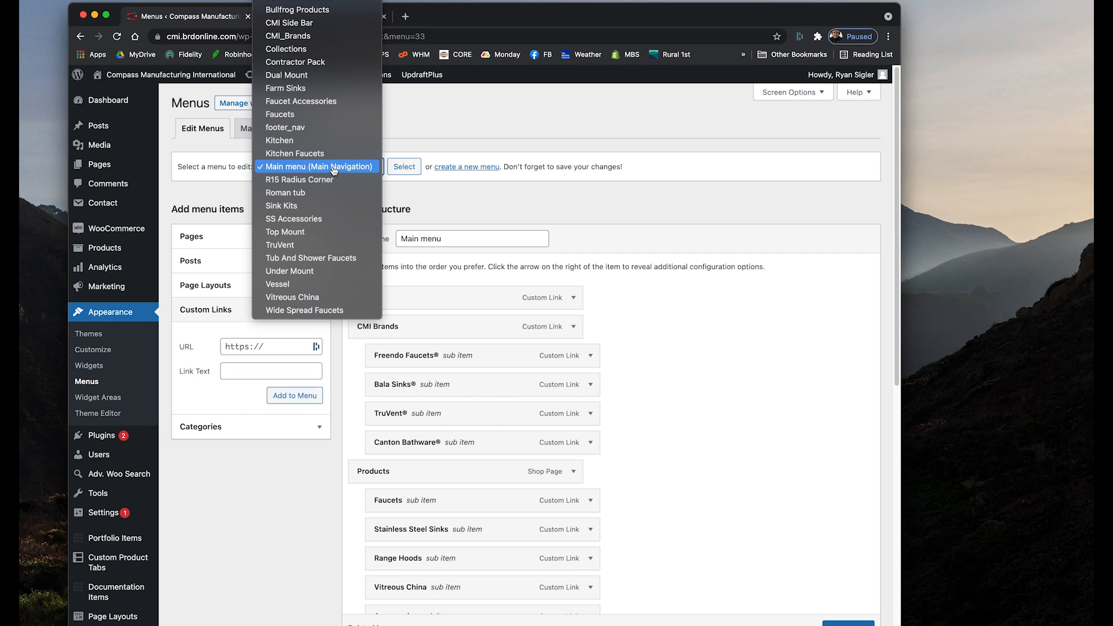
pyautogui.scroll(2, 318, 173)
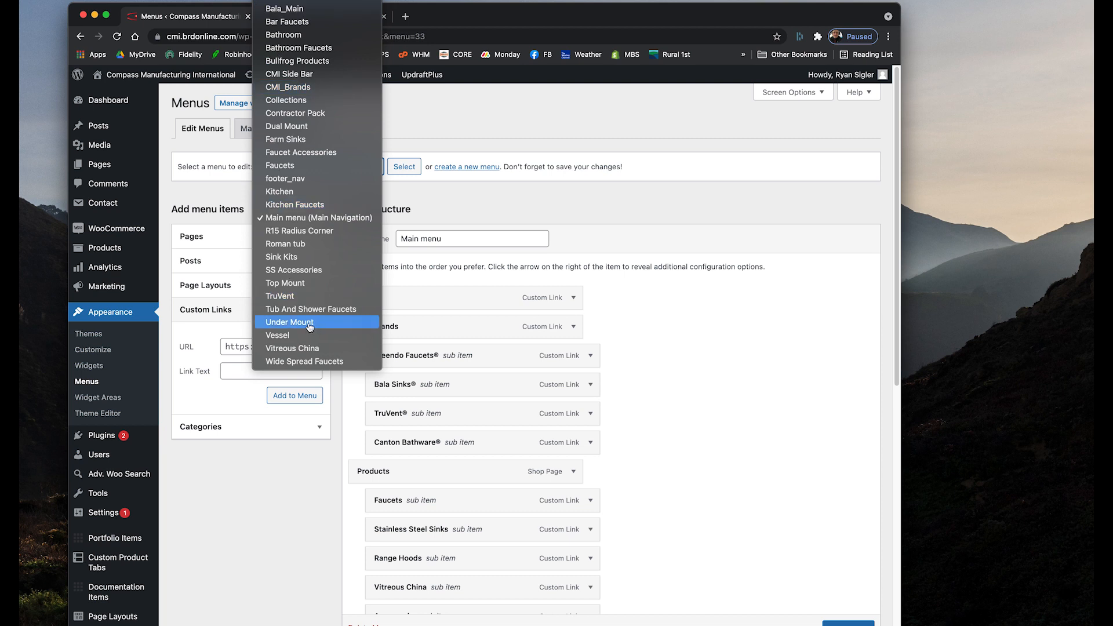
pyautogui.click(285, 206)
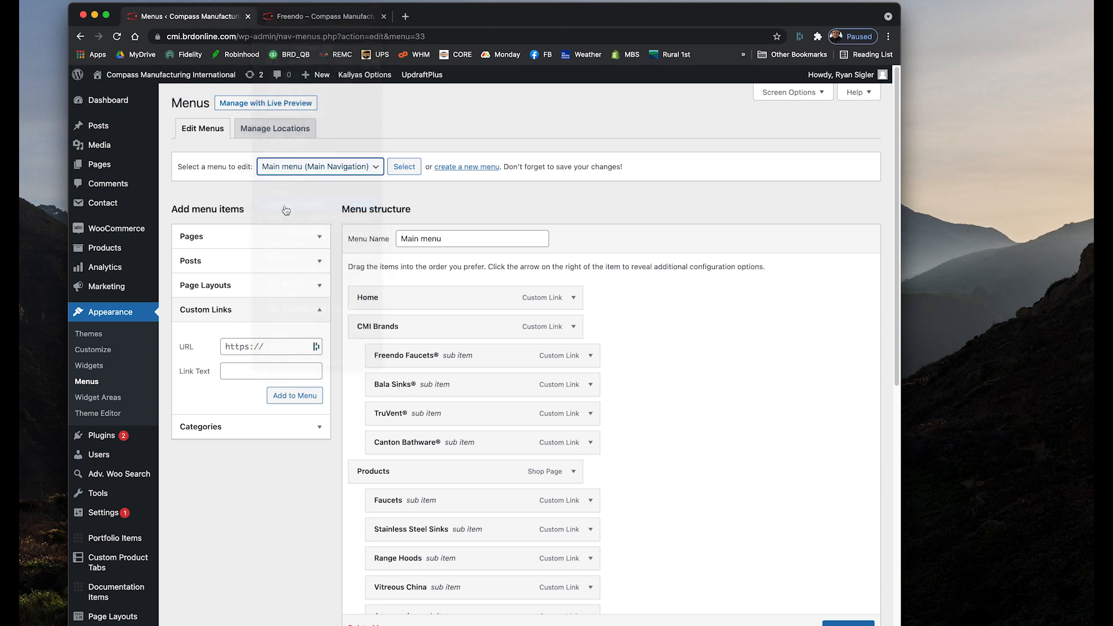
pyautogui.click(397, 167)
pyautogui.click(654, 248)
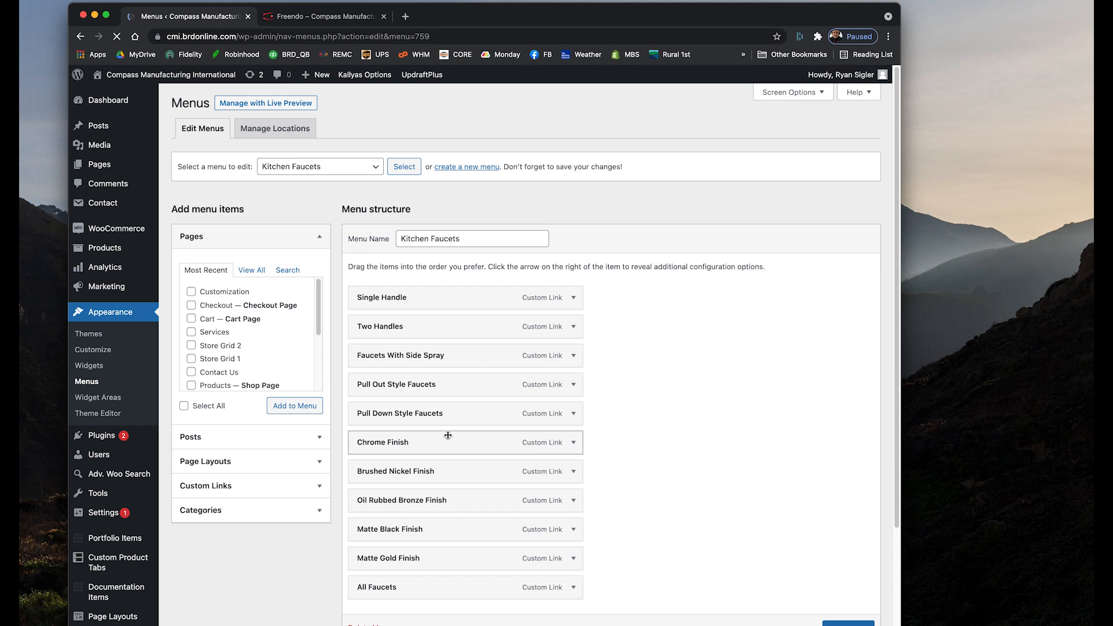
pyautogui.scroll(-1, 458, 312)
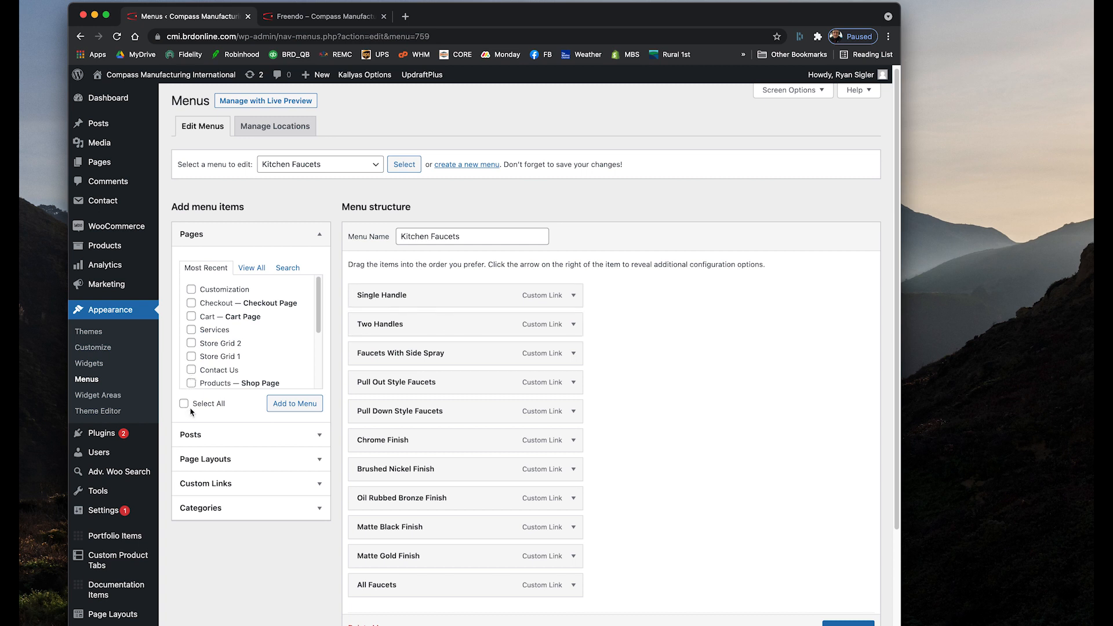
# Open the Widgets page and look through the available widgets and the site's sidebar and footer areas
pyautogui.moveTo(121, 234)
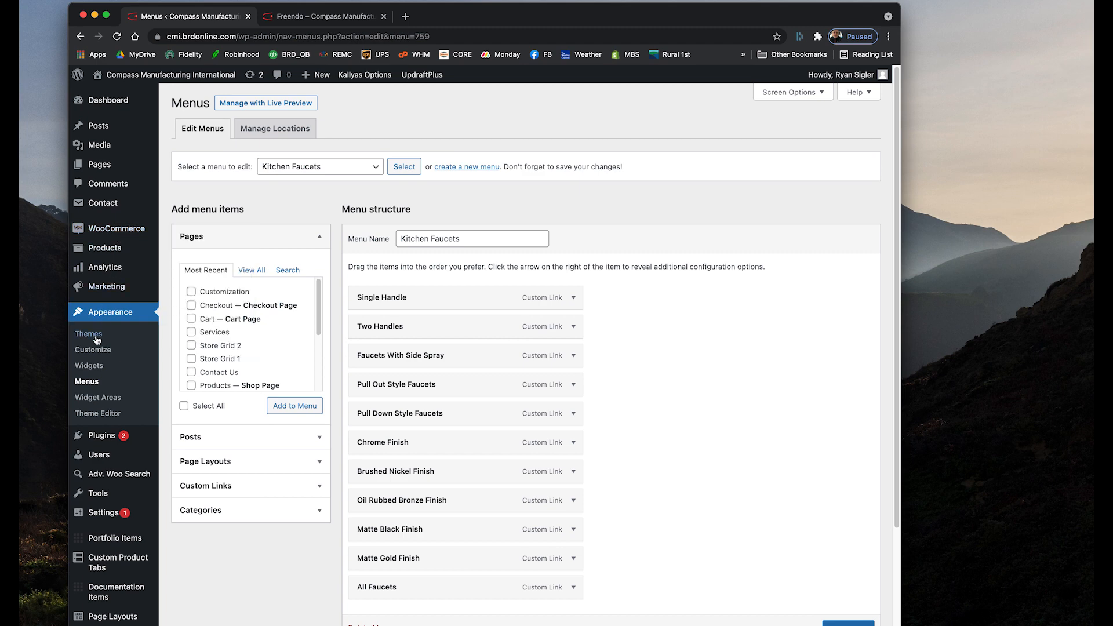
pyautogui.click(90, 372)
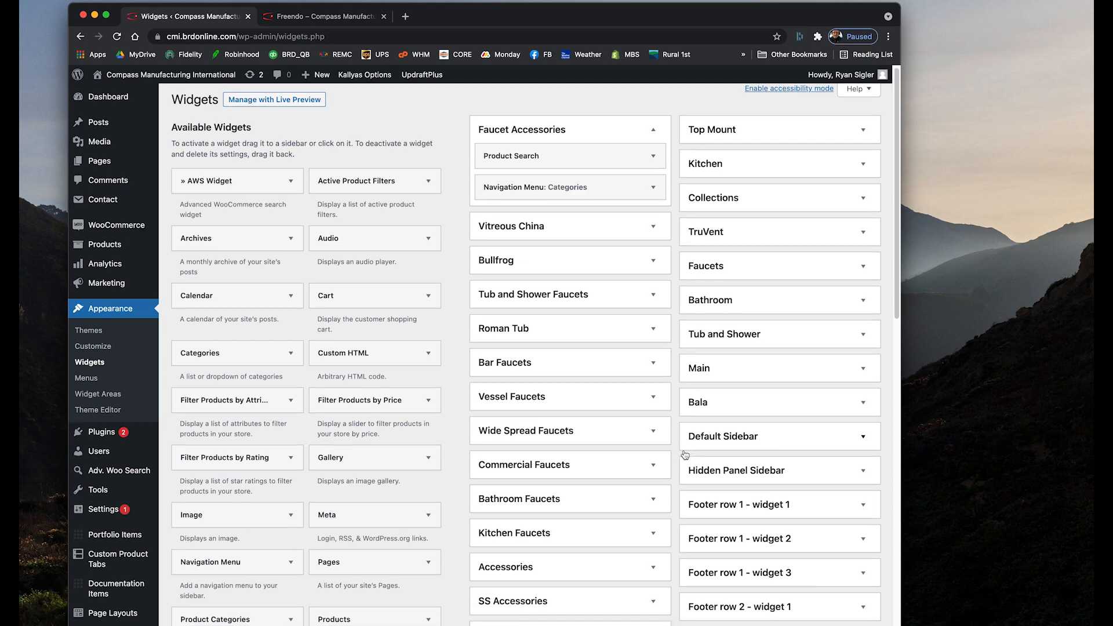
pyautogui.scroll(-5, 687, 457)
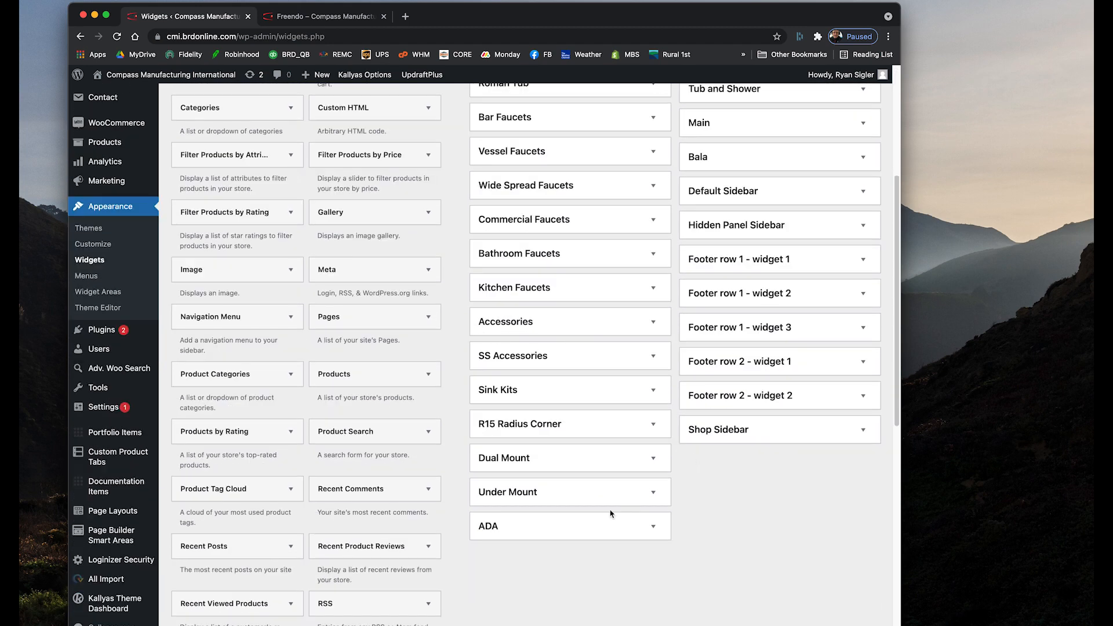
pyautogui.scroll(2, 611, 513)
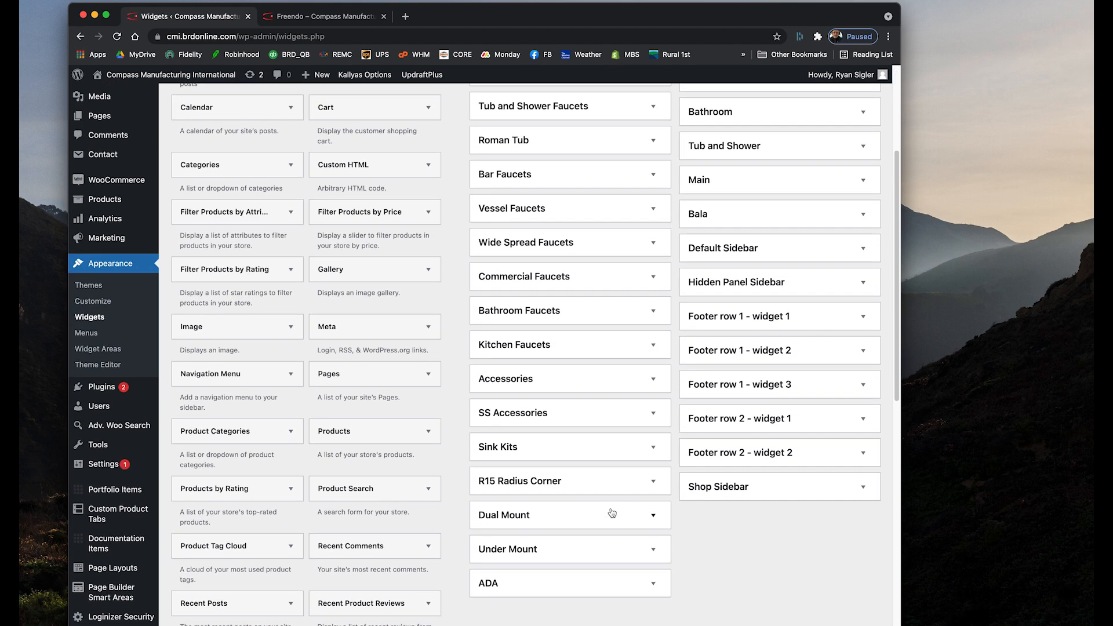
pyautogui.scroll(5, 612, 513)
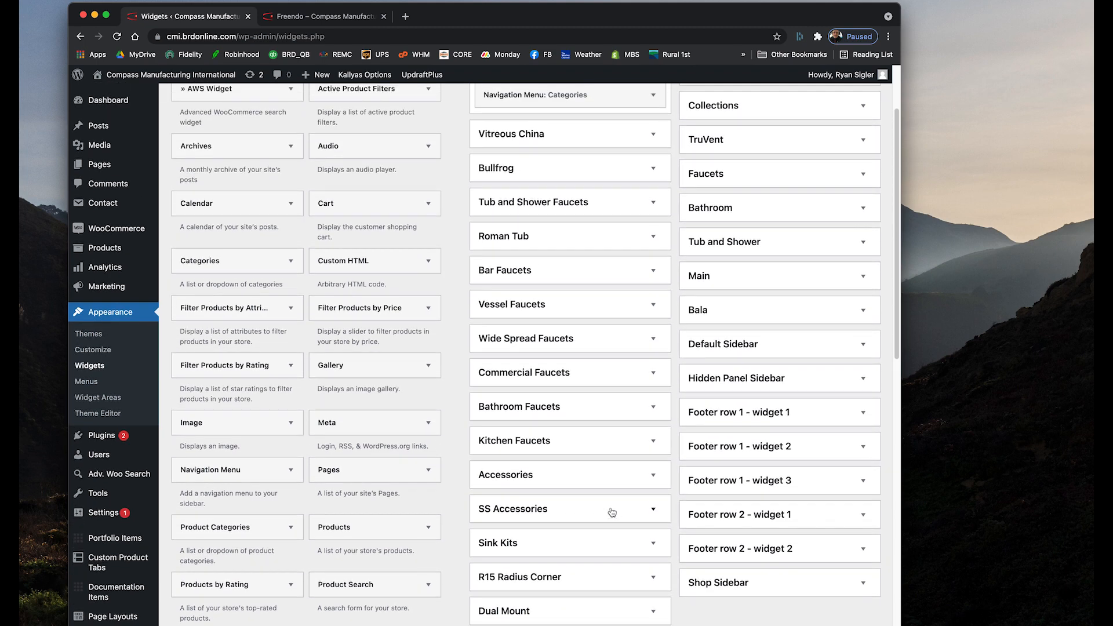
pyautogui.scroll(1, 612, 512)
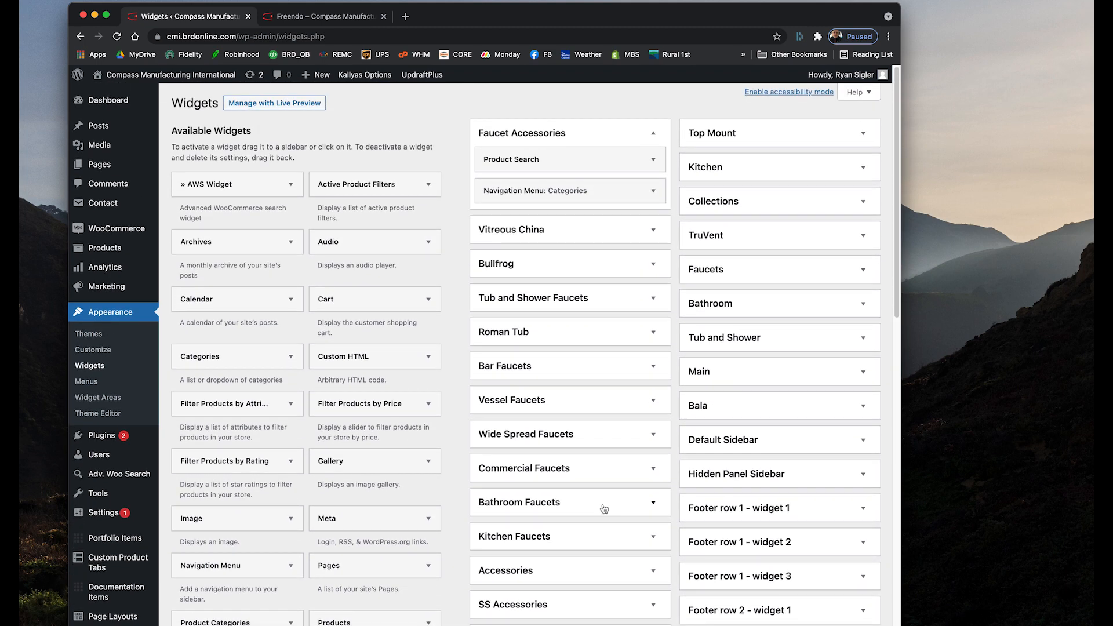
pyautogui.scroll(-5, 452, 274)
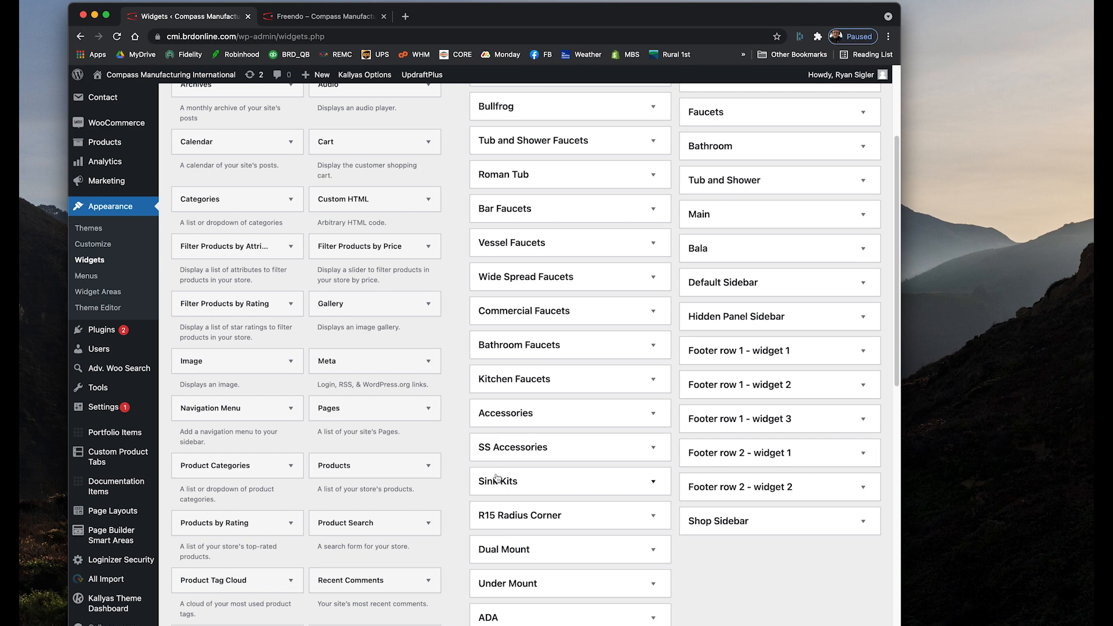
pyautogui.scroll(3, 497, 478)
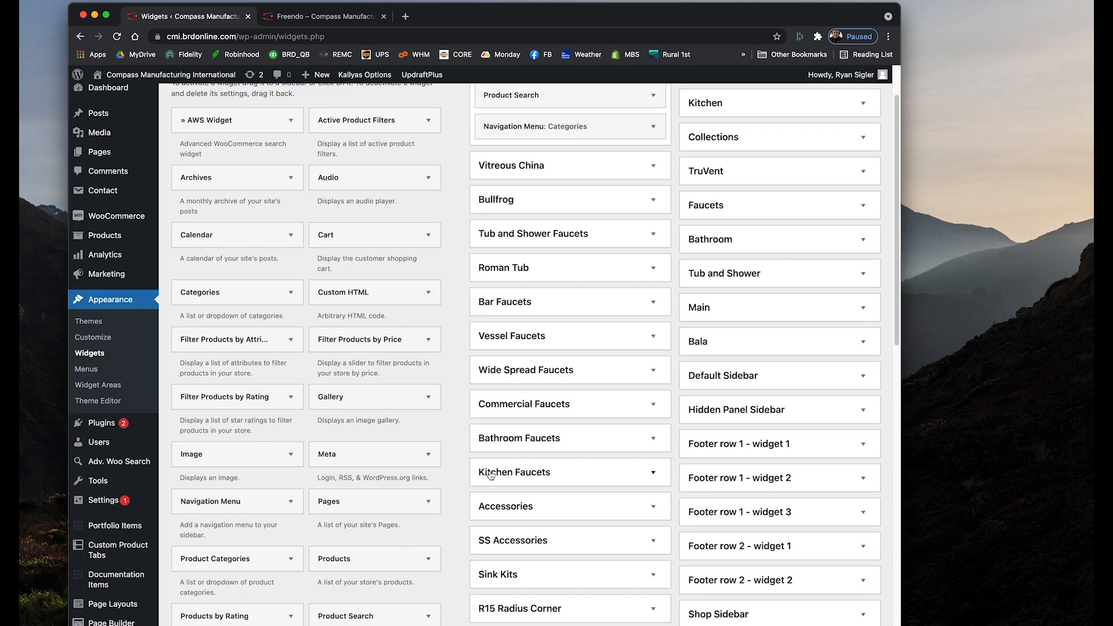
# Expand the Kitchen area's Navigation Menu widget and examine its menu choices, keeping Kitchen selected
pyautogui.click(868, 168)
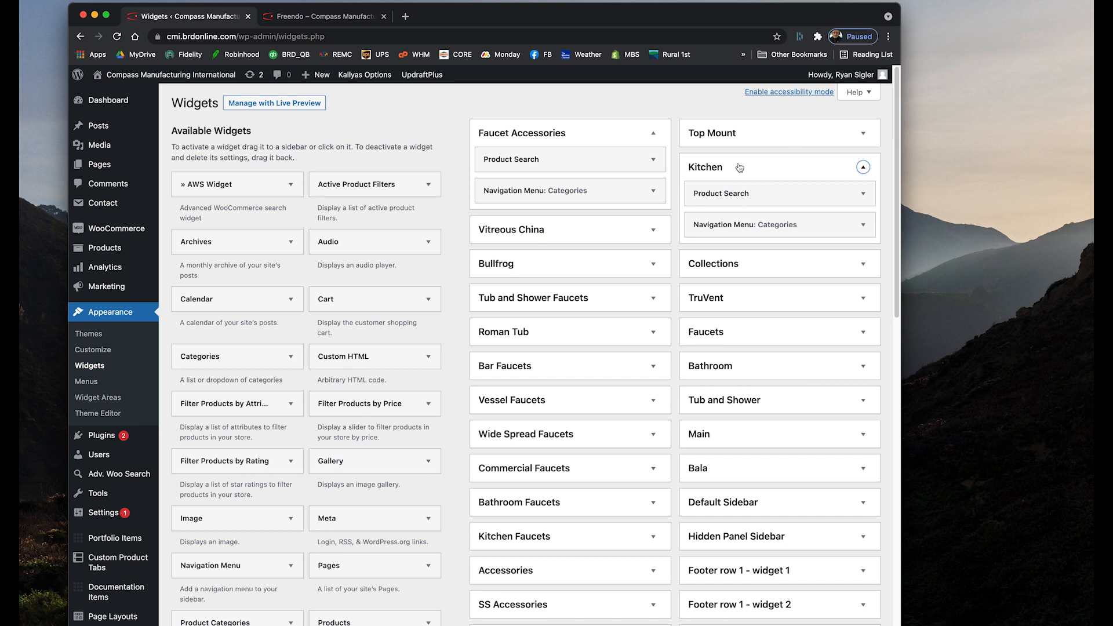
pyautogui.click(864, 226)
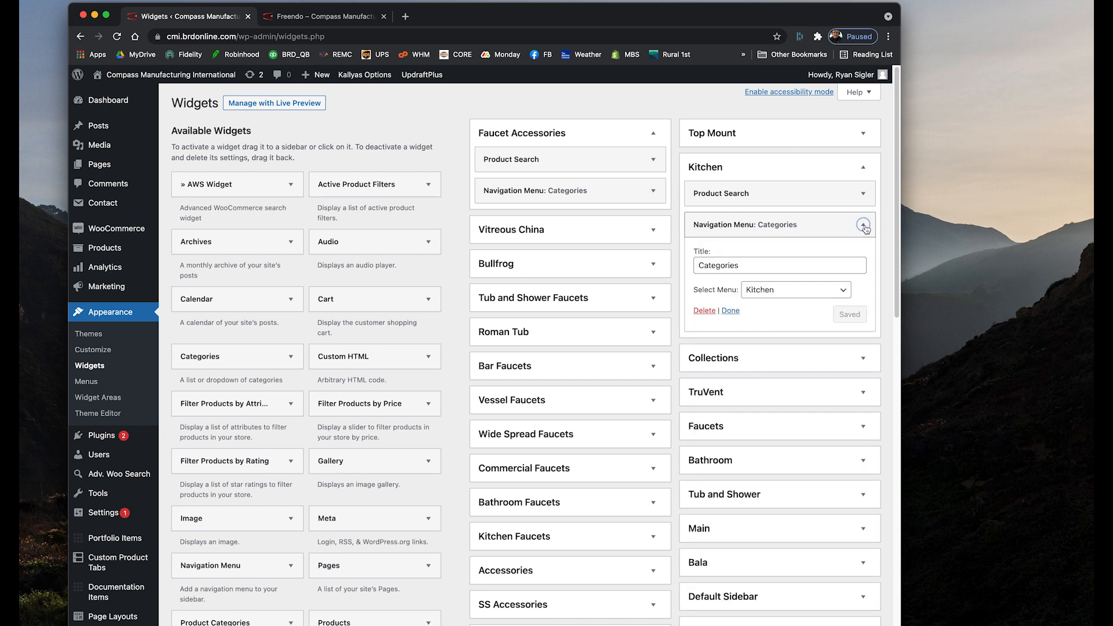
pyautogui.click(864, 226)
pyautogui.click(864, 226)
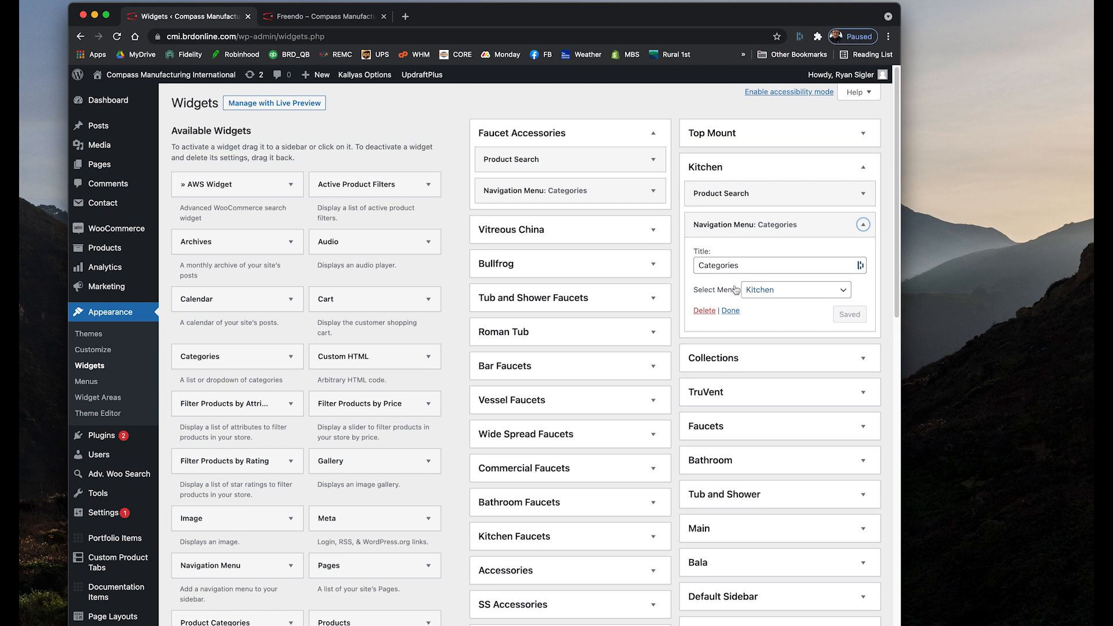
pyautogui.click(797, 292)
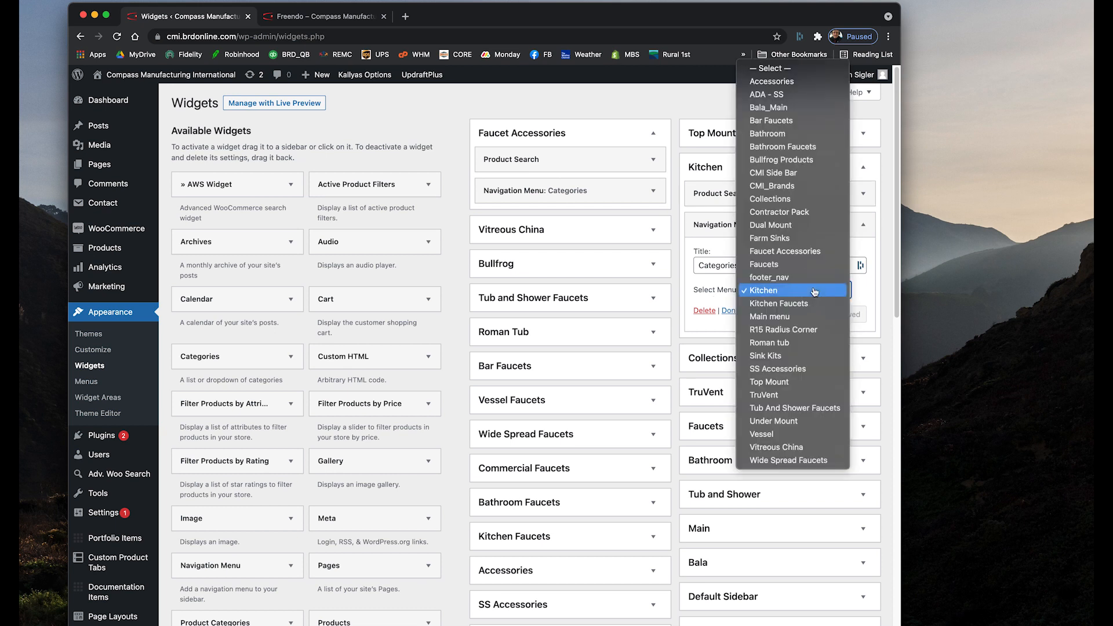
pyautogui.click(815, 292)
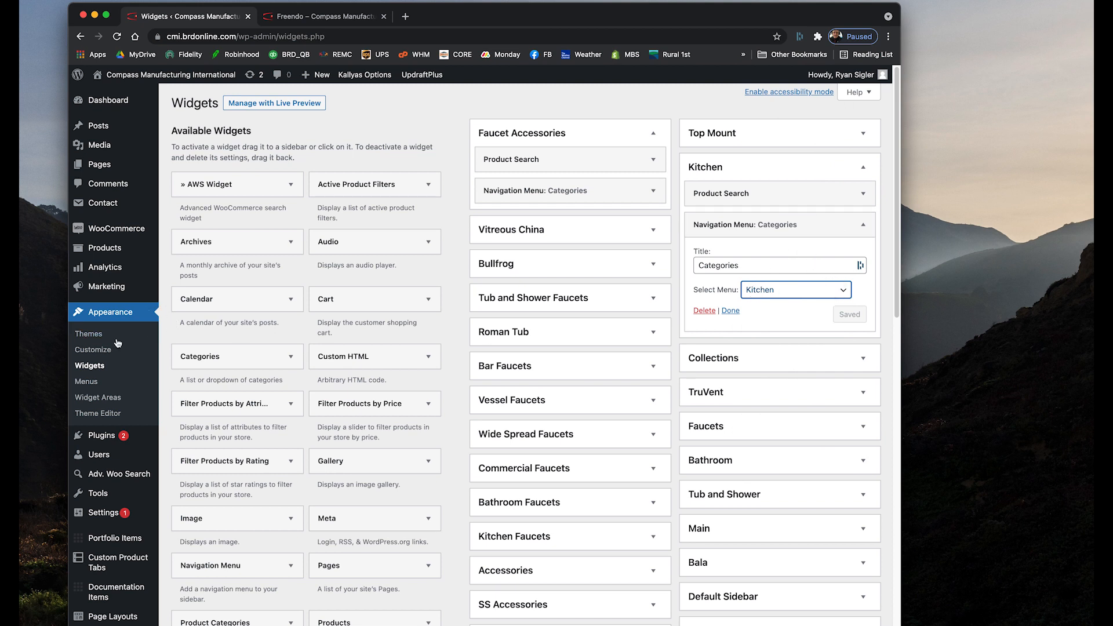
# Open the Widget Areas list and look through the custom sidebars and which sidebar each one replaces
pyautogui.click(98, 400)
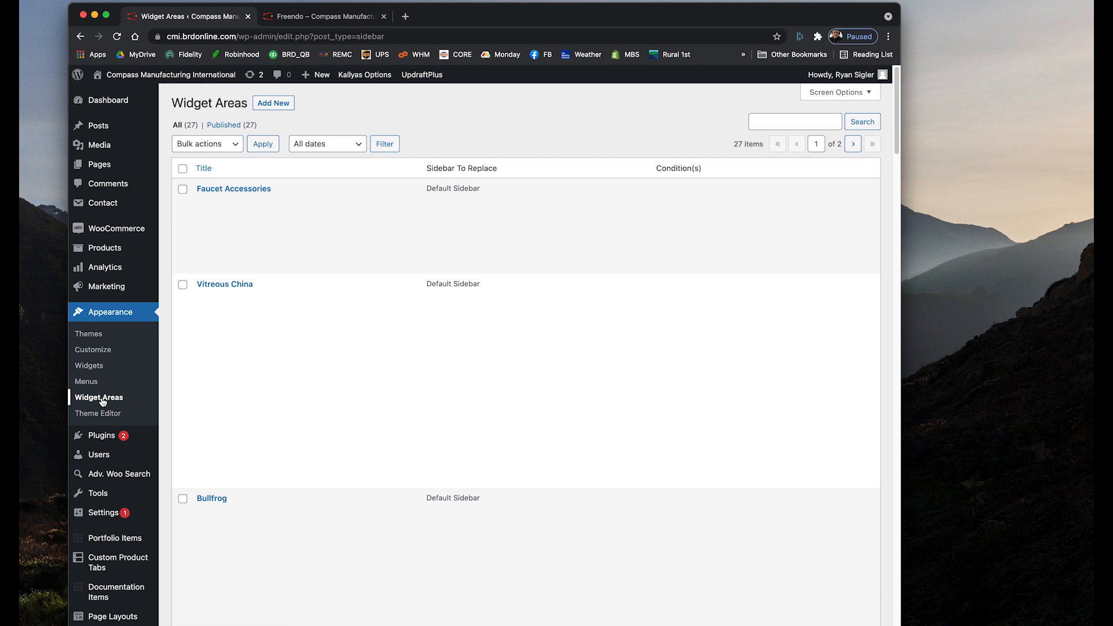
pyautogui.moveTo(180, 393)
pyautogui.moveTo(416, 198)
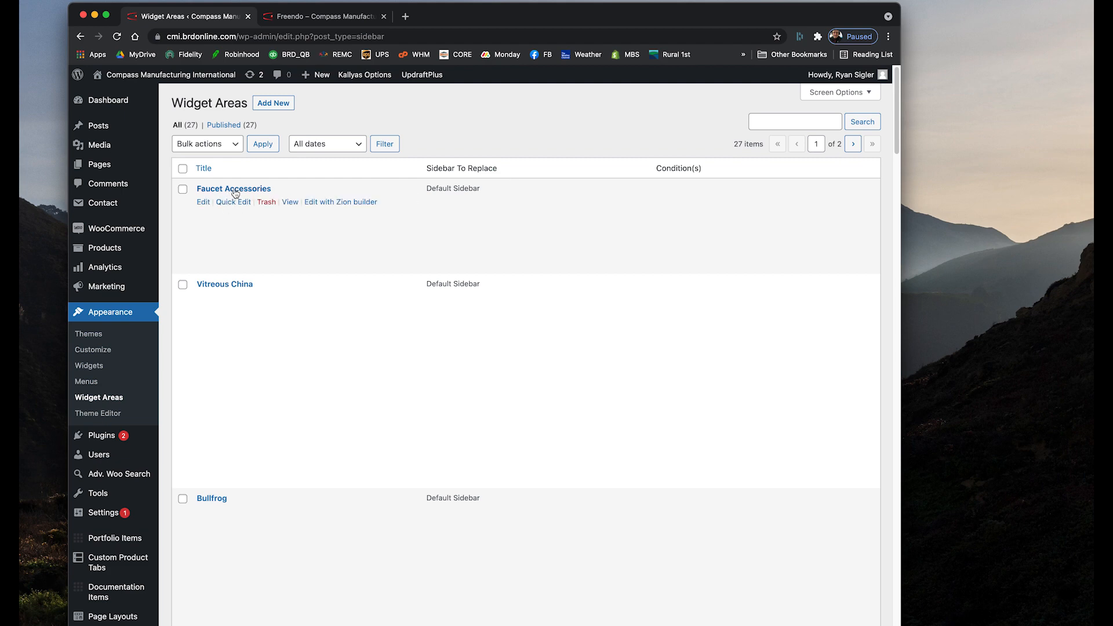
pyautogui.scroll(-20, 258, 365)
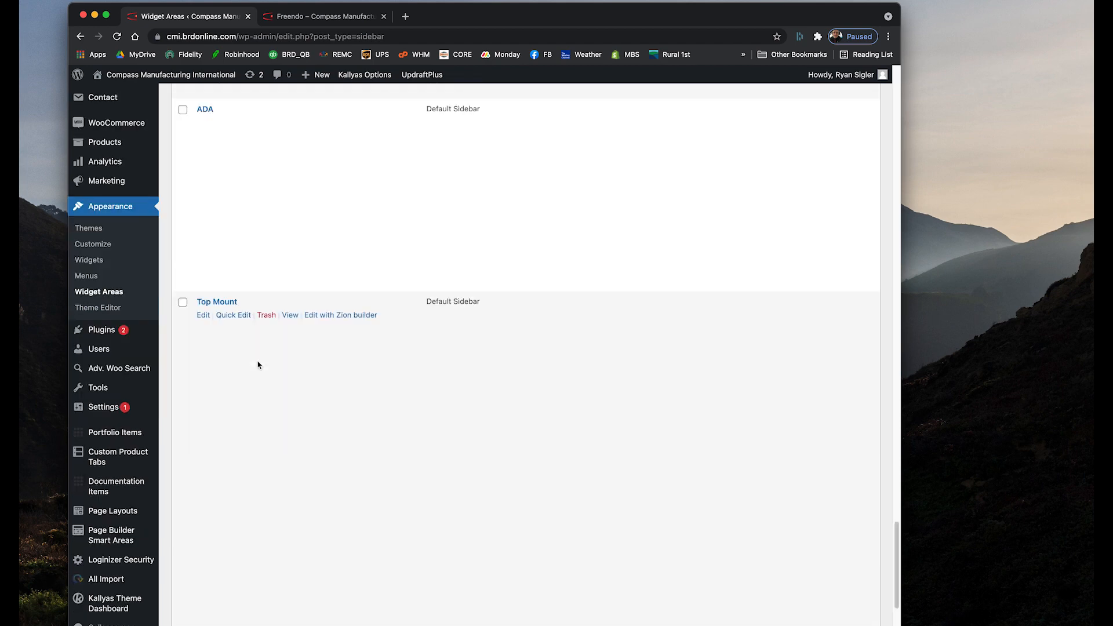
pyautogui.scroll(9, 258, 365)
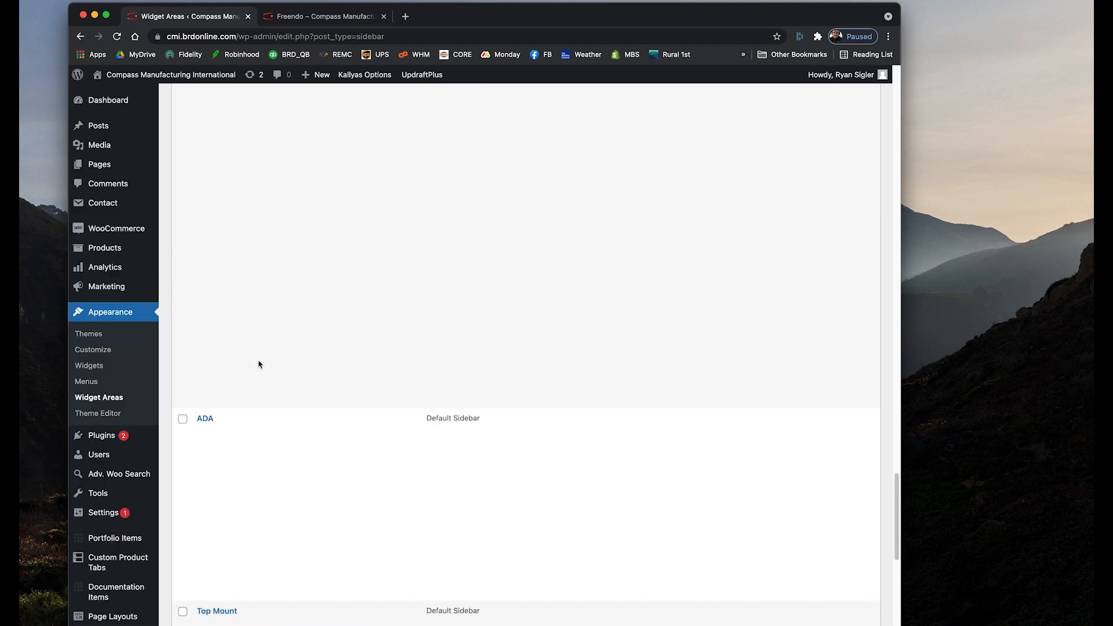
pyautogui.scroll(-7, 259, 364)
pyautogui.scroll(-4, 258, 364)
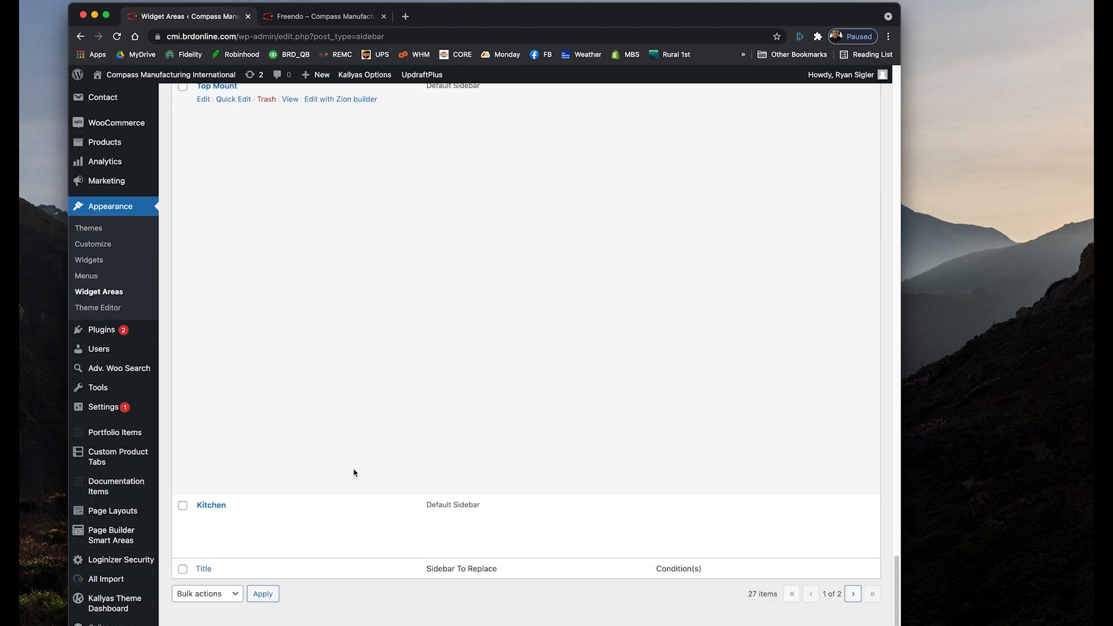
pyautogui.scroll(15, 312, 512)
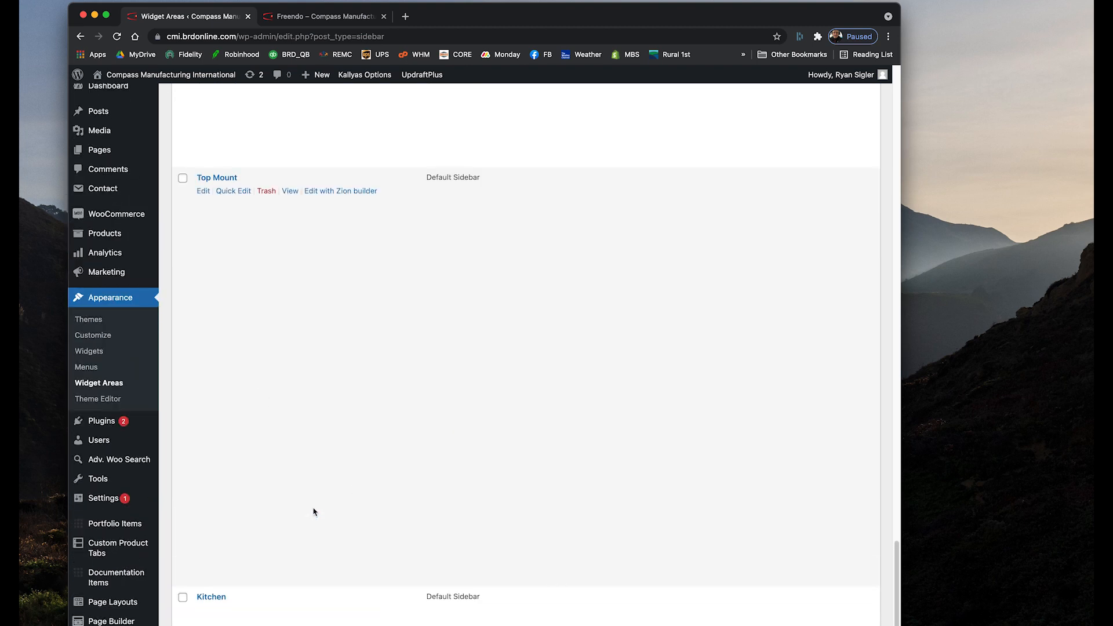
pyautogui.scroll(20, 313, 512)
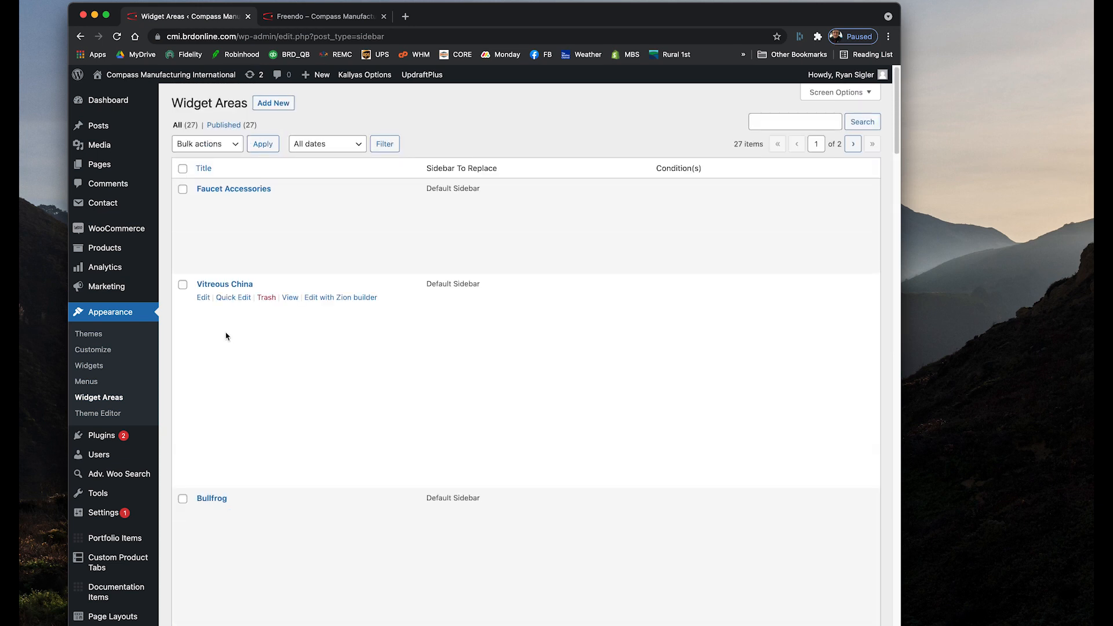
# Switch to the Freendo category page on the live site and look over its products and sidebar menus
pyautogui.click(327, 26)
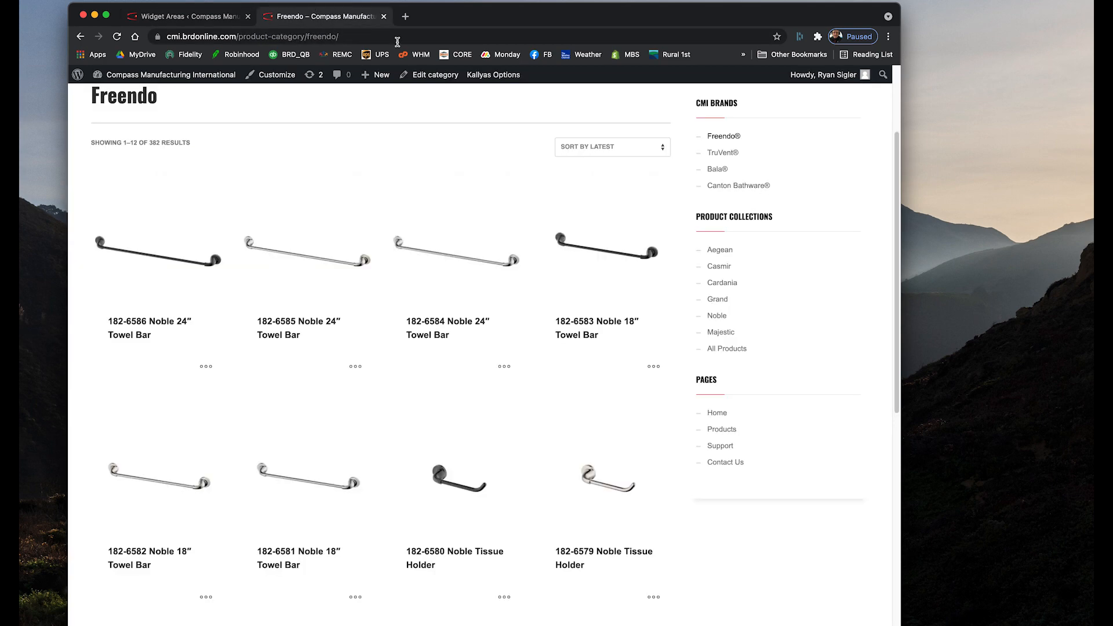
pyautogui.scroll(3, 620, 331)
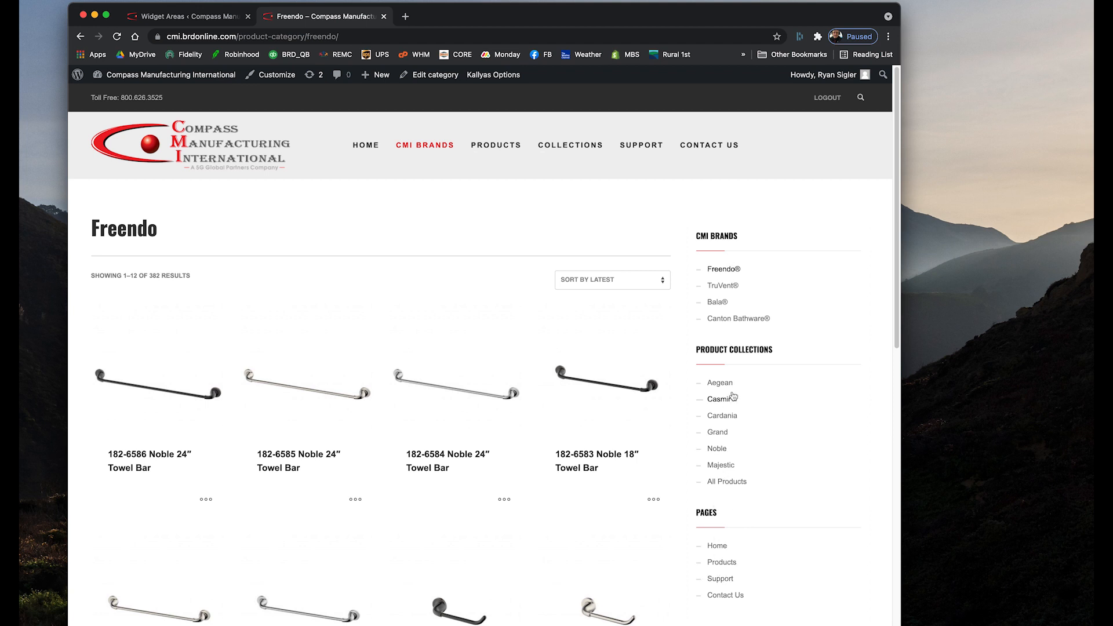
pyautogui.scroll(-1, 552, 502)
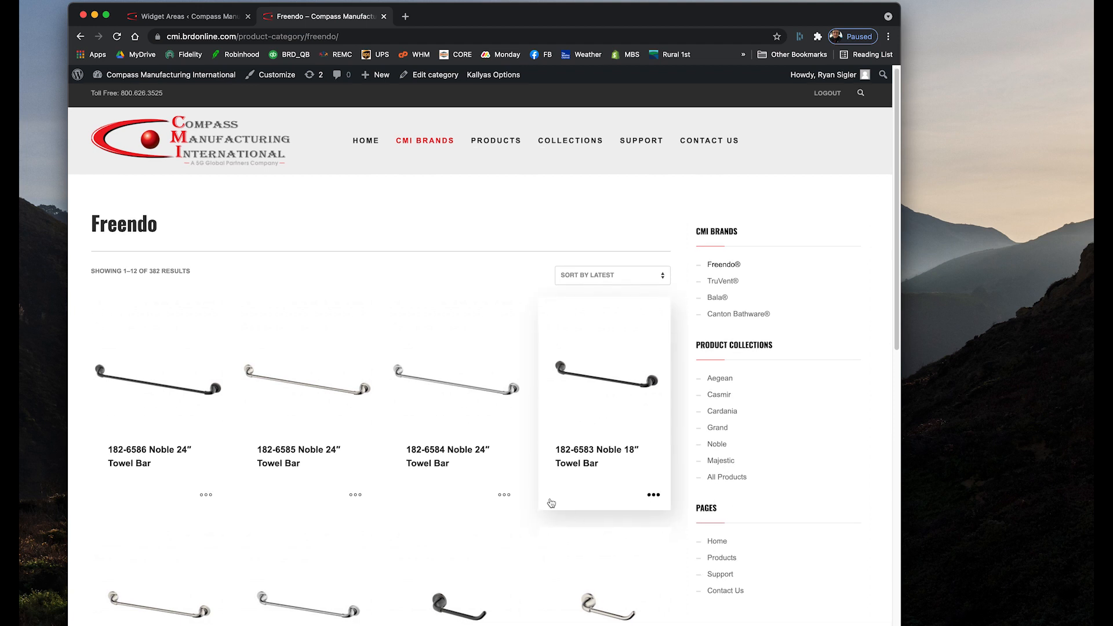
pyautogui.scroll(-10, 551, 503)
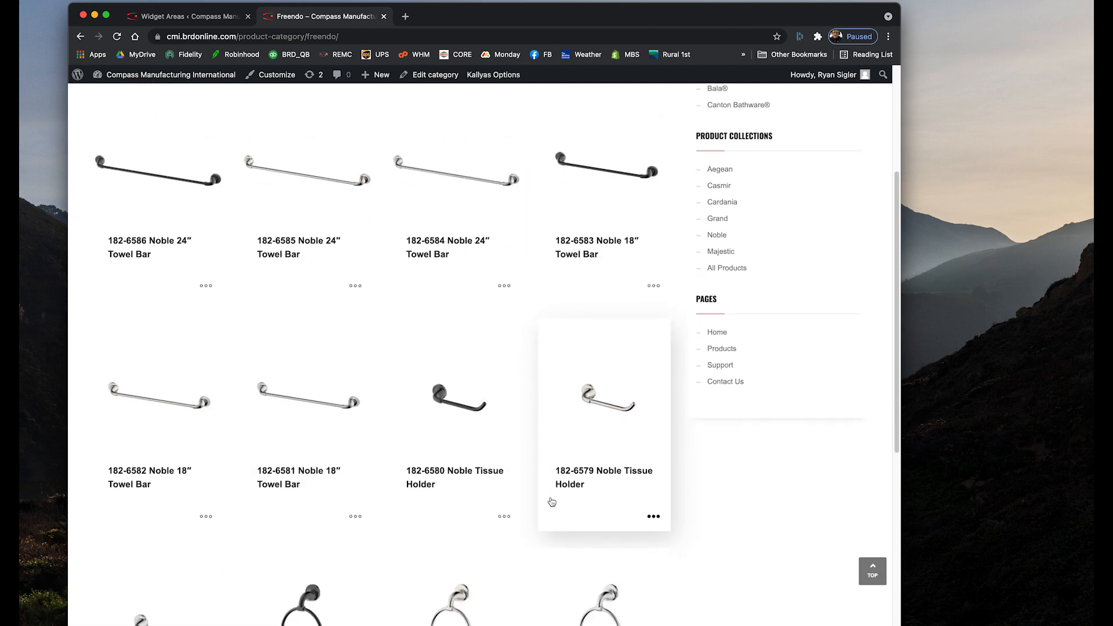
pyautogui.scroll(12, 551, 502)
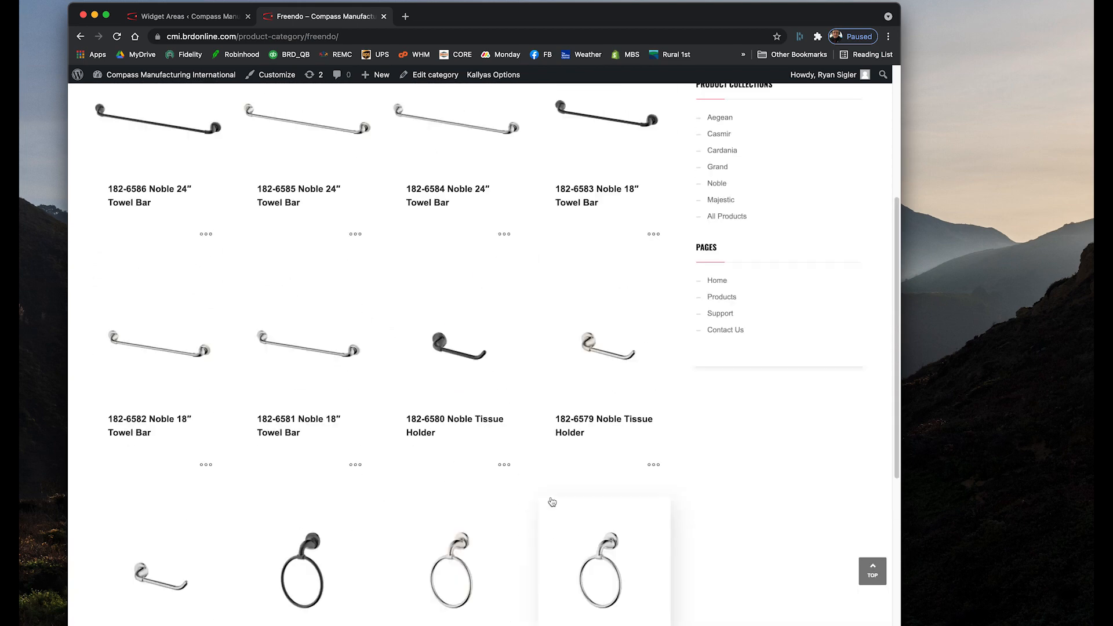
# Find the Kitchen Faucets widget area in the Widget Areas list, open it for editing, and look over its settings and page conditions
pyautogui.click(203, 19)
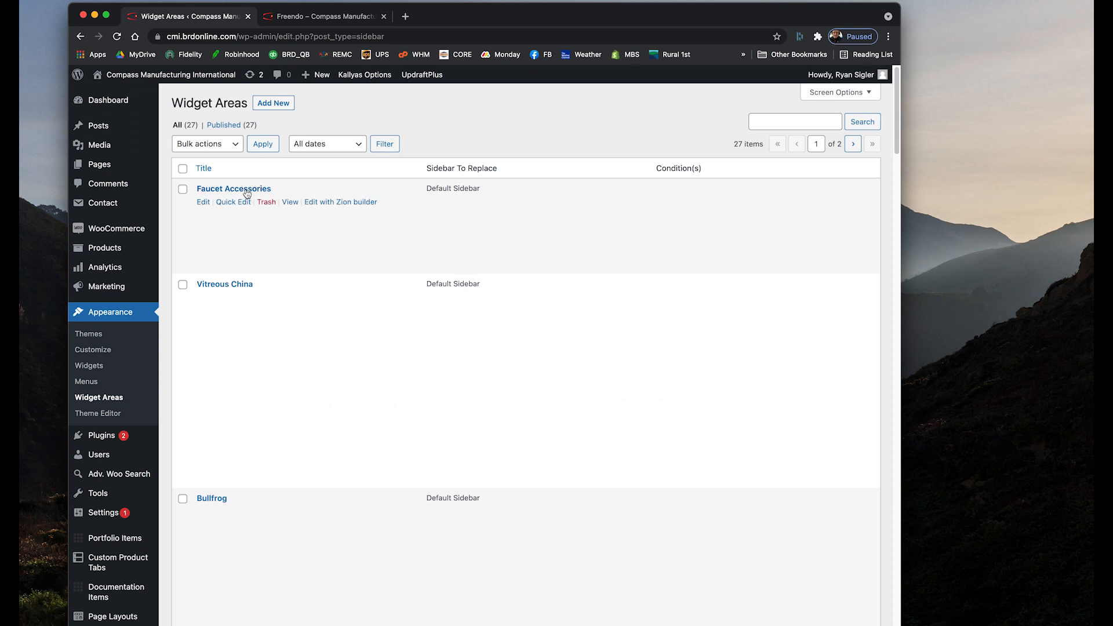
pyautogui.scroll(-5, 505, 436)
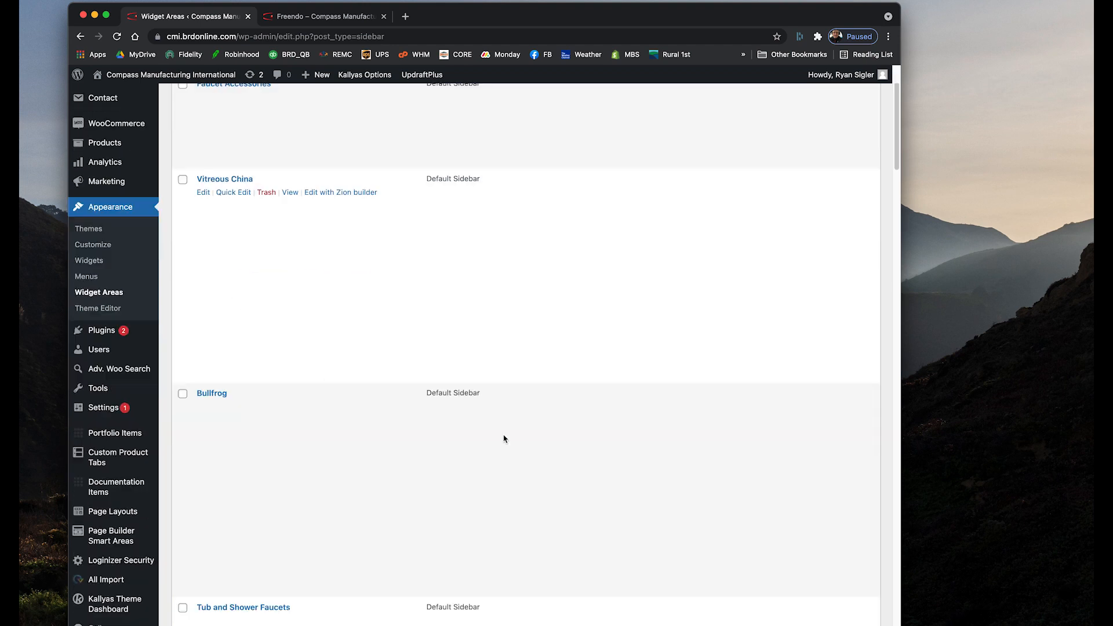
pyautogui.scroll(-10, 505, 435)
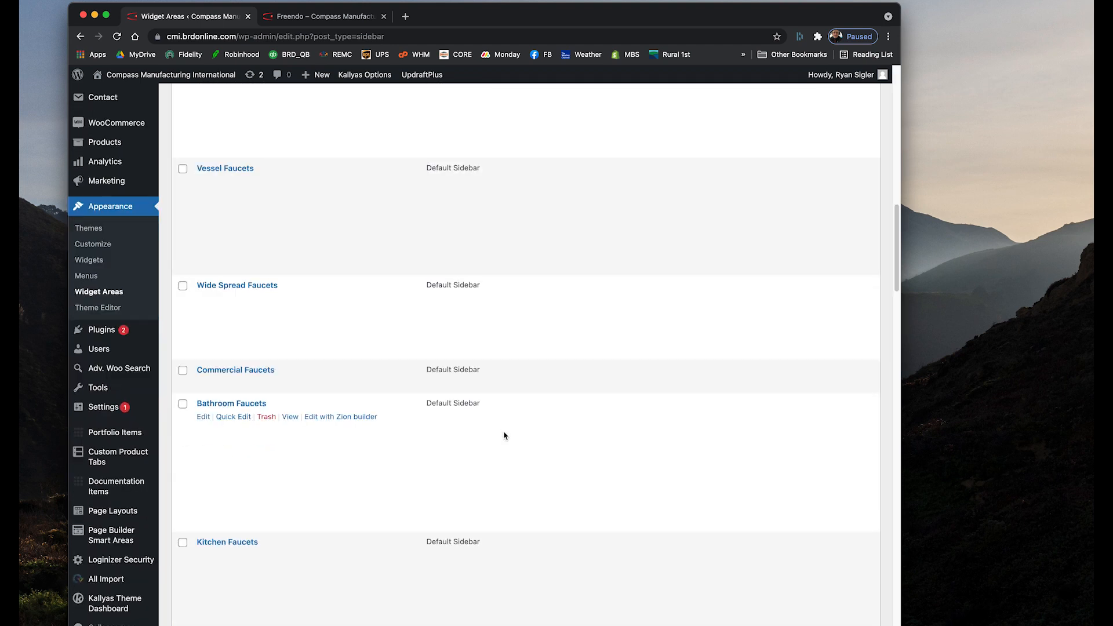
pyautogui.scroll(-5, 504, 436)
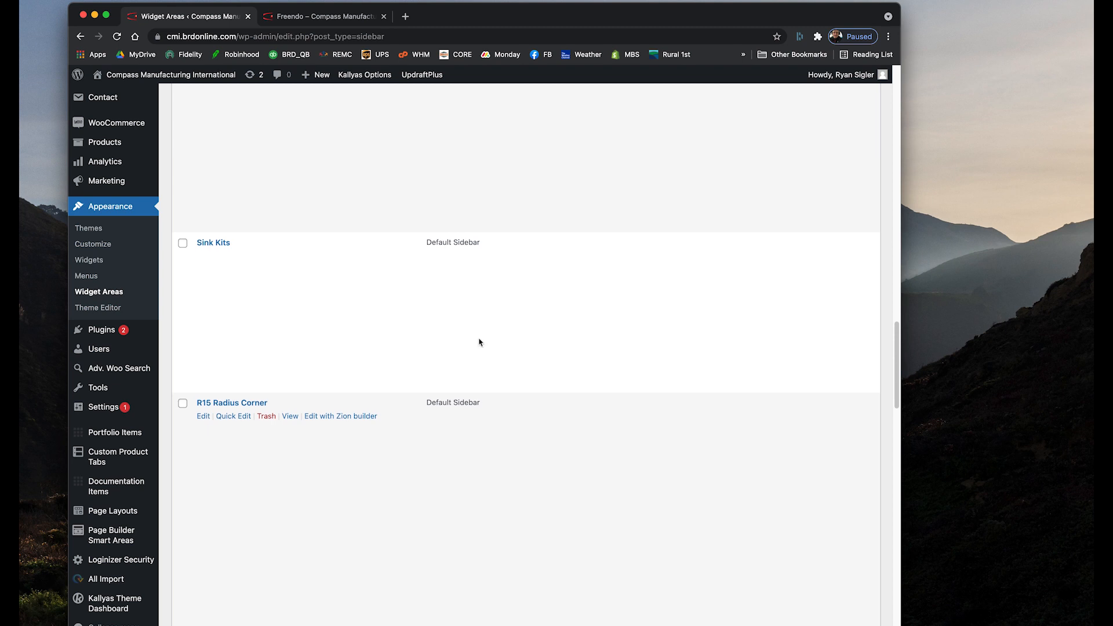
pyautogui.scroll(2, 224, 307)
pyautogui.scroll(2, 224, 308)
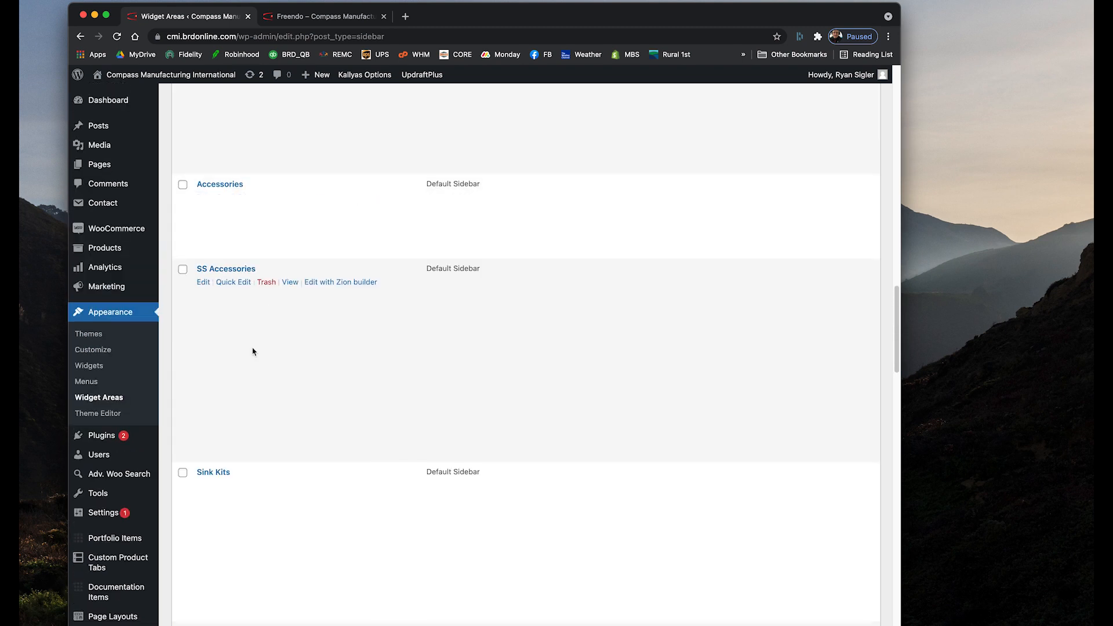
pyautogui.scroll(6, 254, 352)
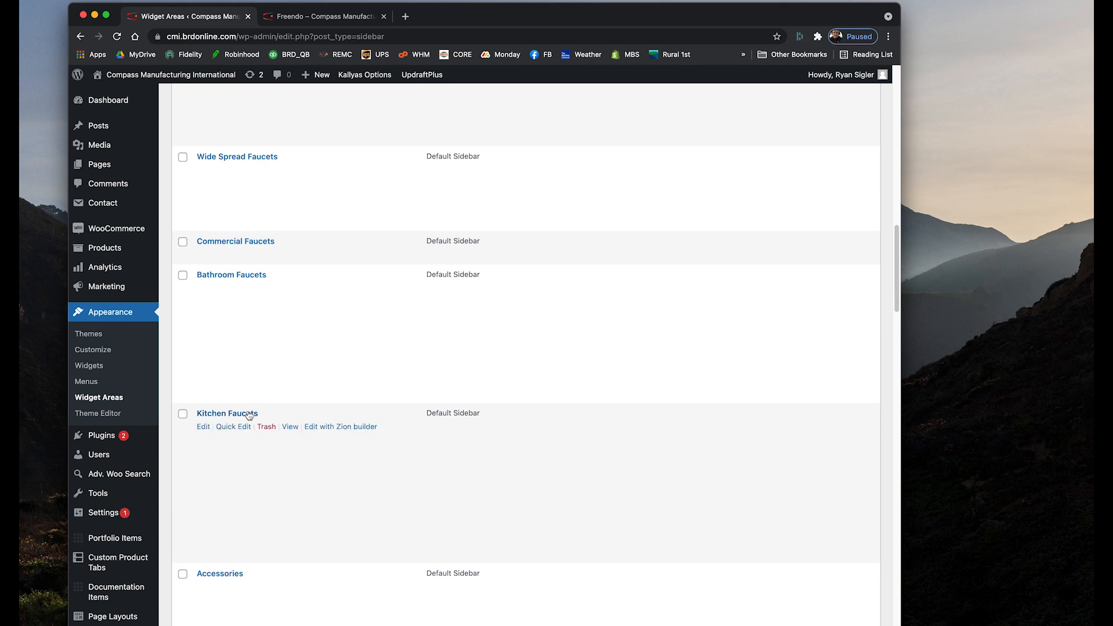
pyautogui.click(224, 415)
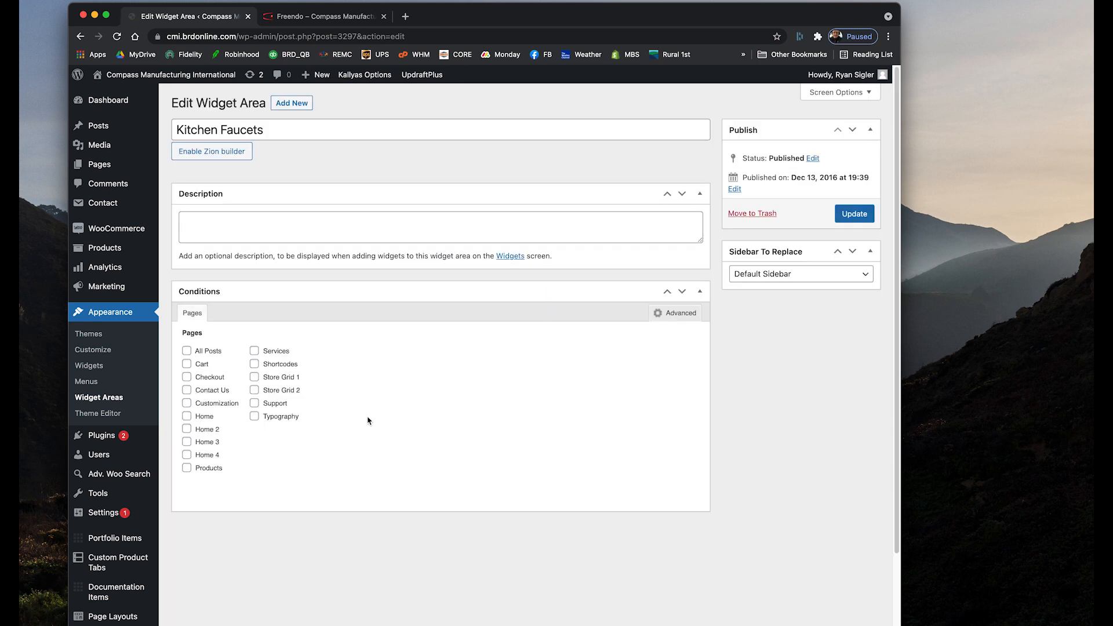
pyautogui.scroll(-1, 367, 421)
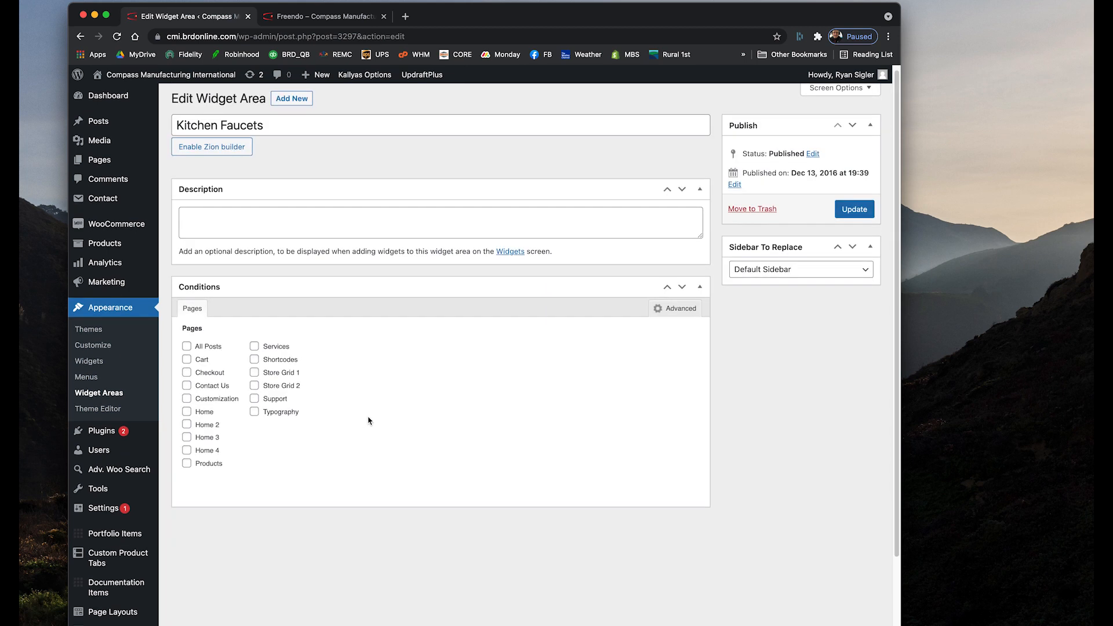
pyautogui.scroll(-3, 368, 420)
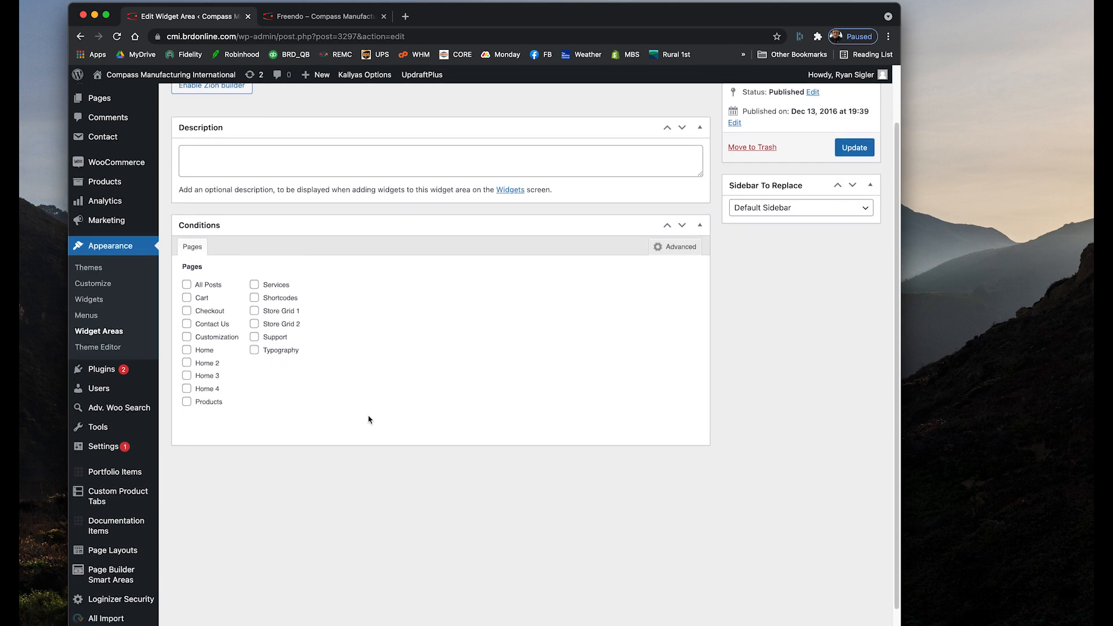
pyautogui.scroll(3, 369, 419)
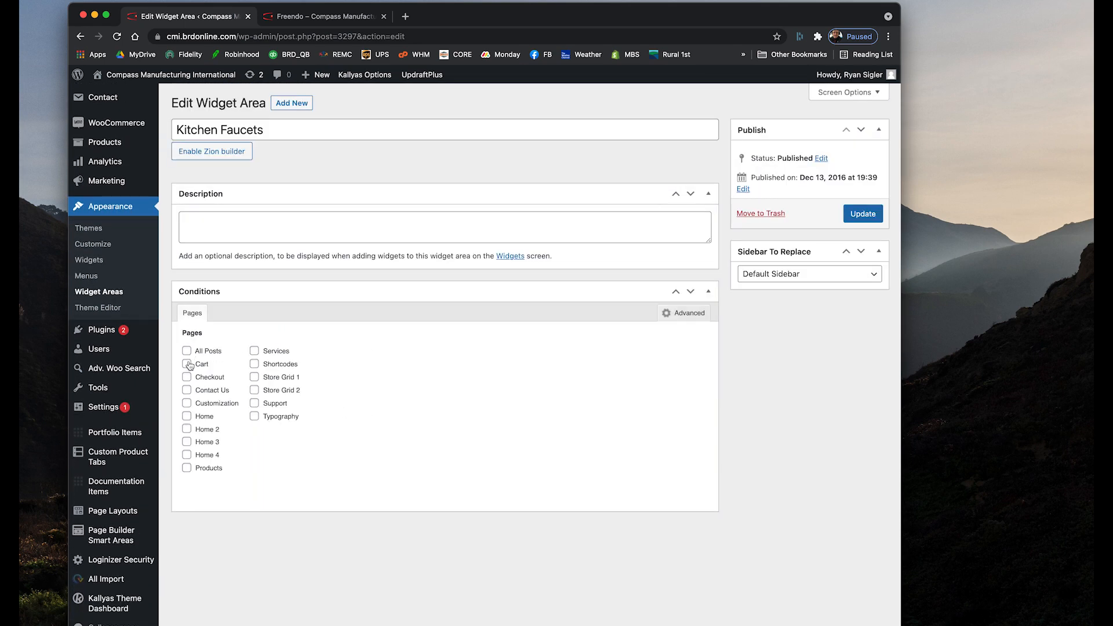
# Show the advanced condition groups for Kitchen Faucets and look through each one from Pages and their children to WooCommerce
pyautogui.click(186, 468)
pyautogui.click(187, 468)
pyautogui.click(671, 314)
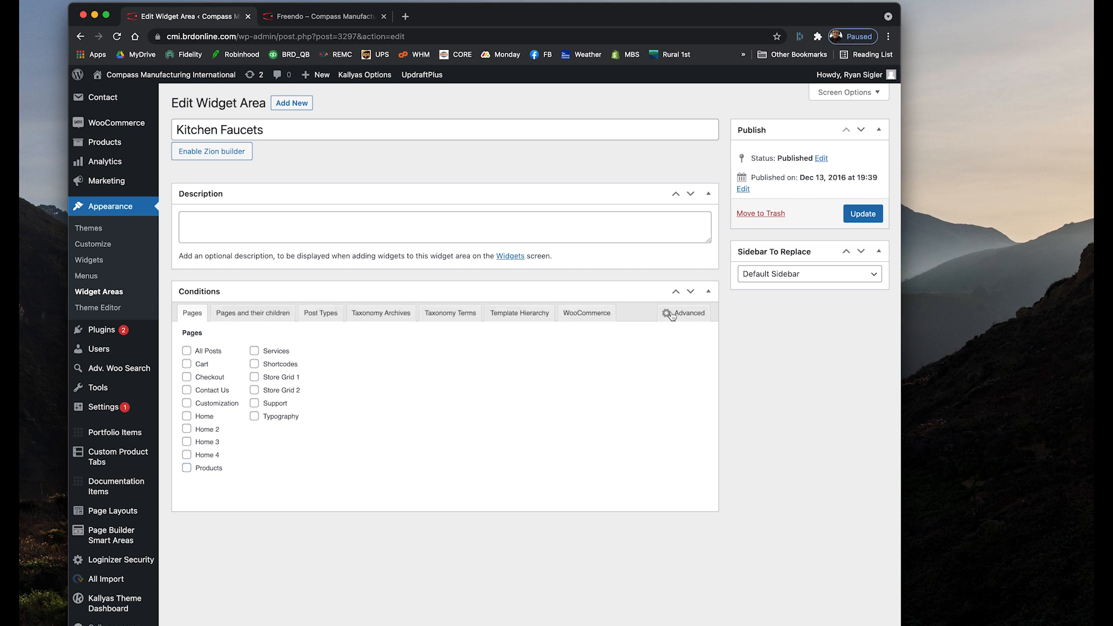
pyautogui.click(268, 317)
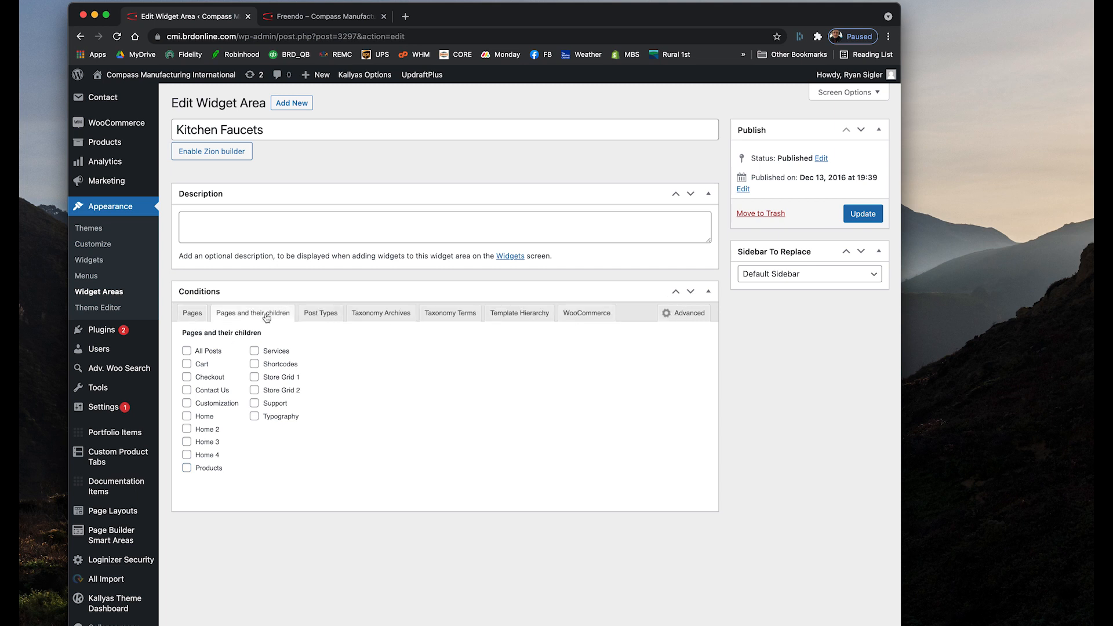
pyautogui.click(325, 316)
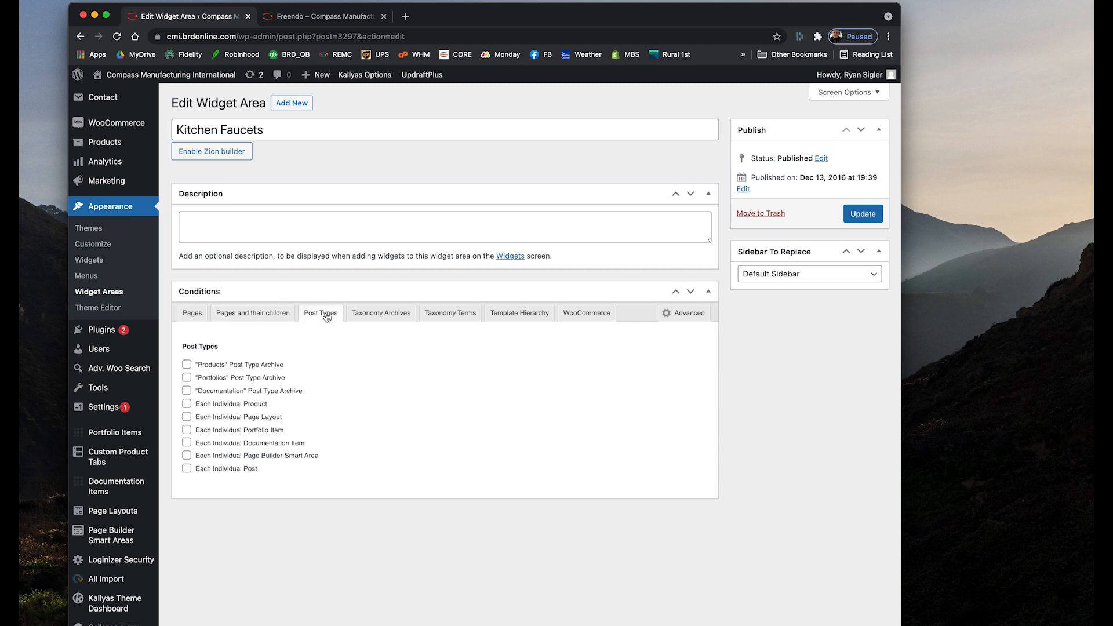
pyautogui.click(381, 317)
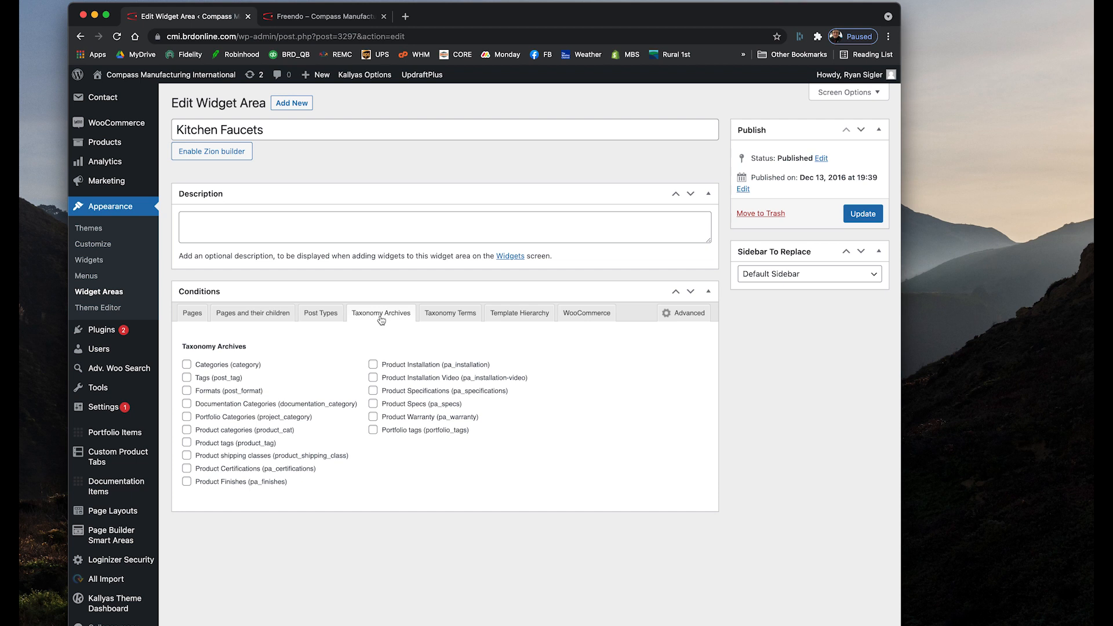
pyautogui.click(452, 315)
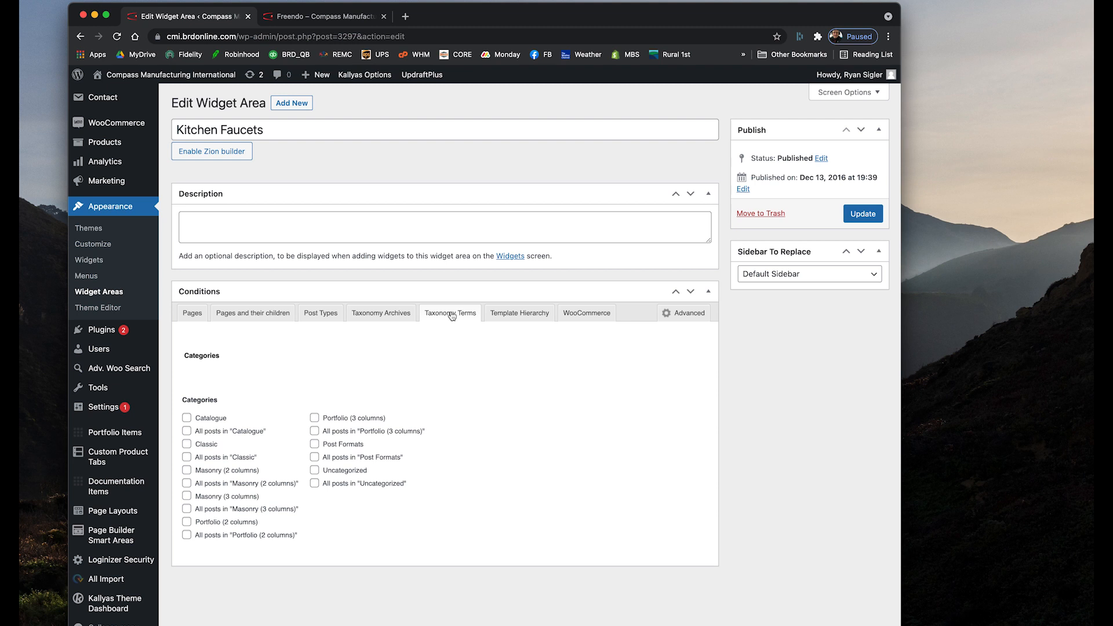
pyautogui.click(517, 316)
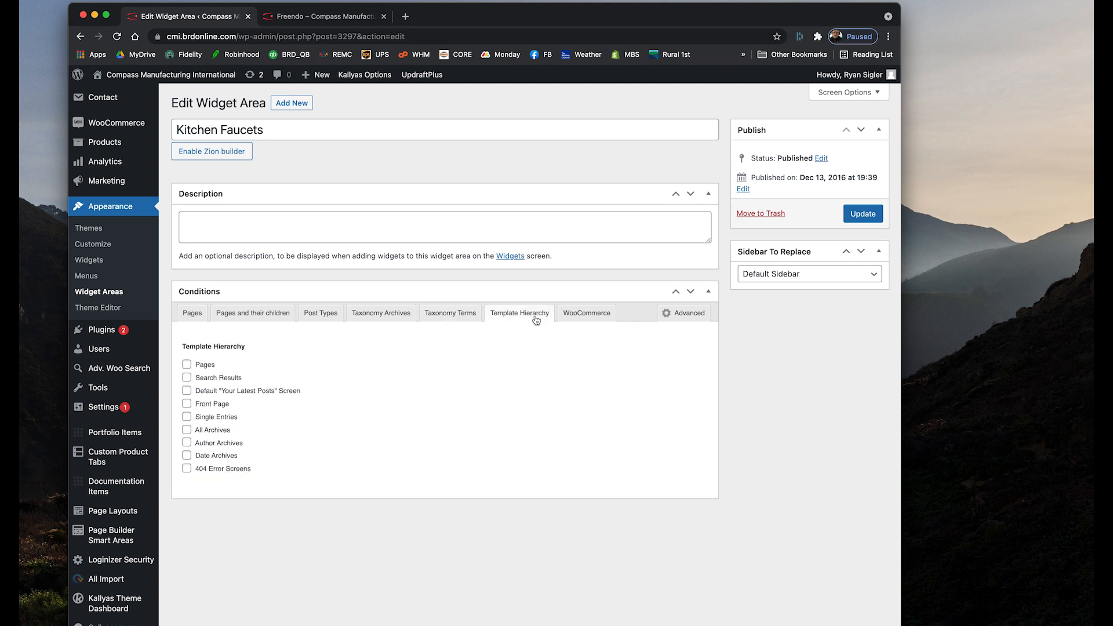
pyautogui.click(586, 317)
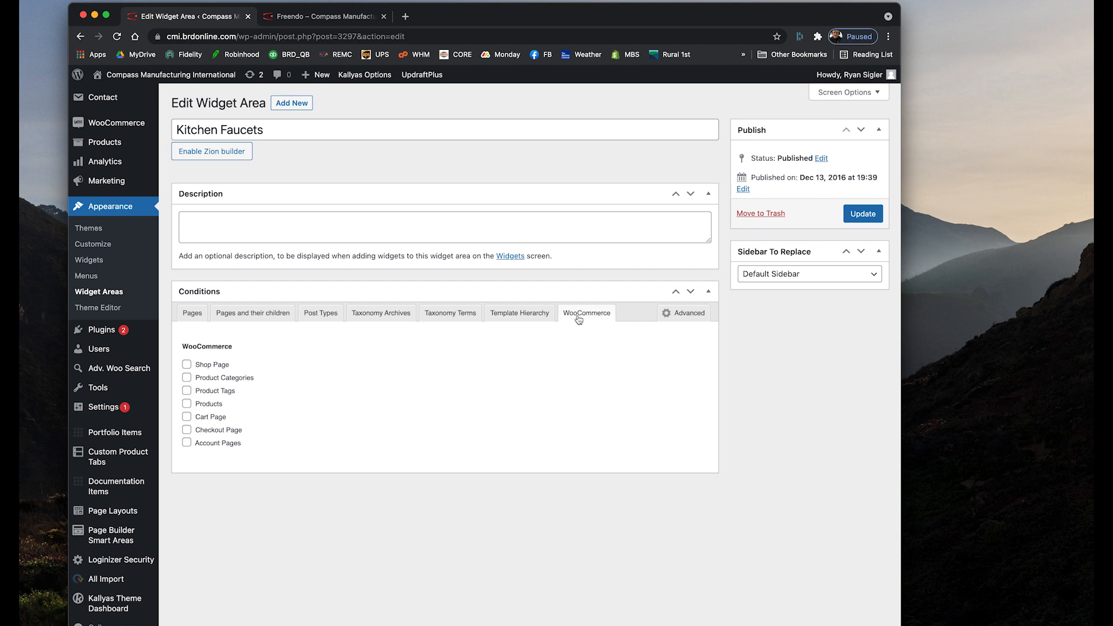
pyautogui.click(186, 378)
pyautogui.click(193, 315)
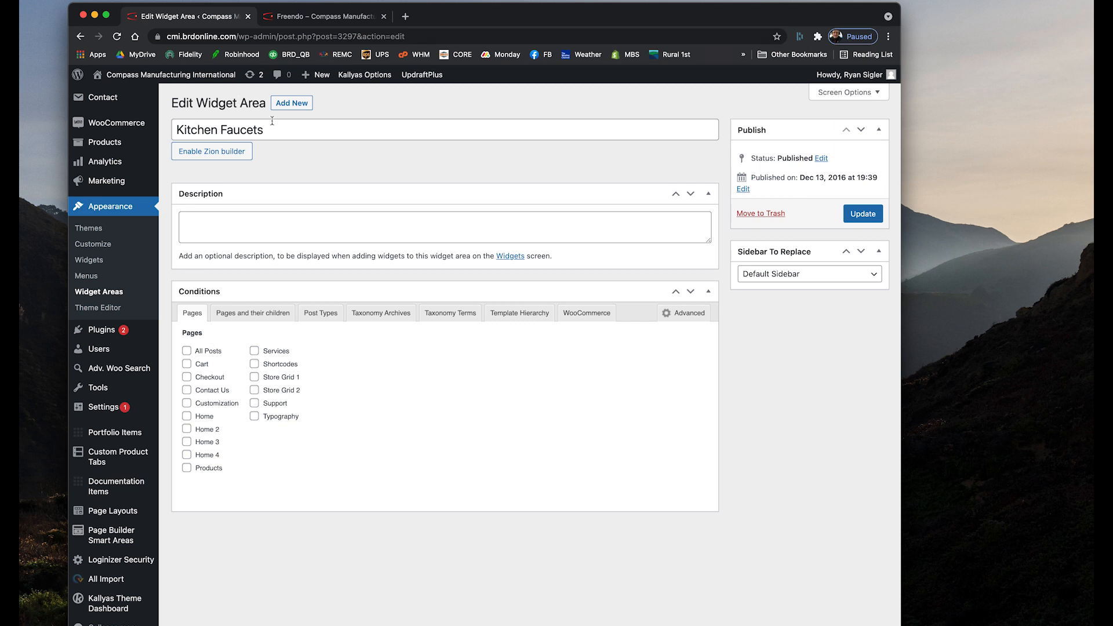
# Compare the Kitchen Faucets title with the available conditions, reviewing the page, post type, taxonomy, template and WooCommerce options again
pyautogui.moveTo(300, 129); pyautogui.dragTo(152, 124)
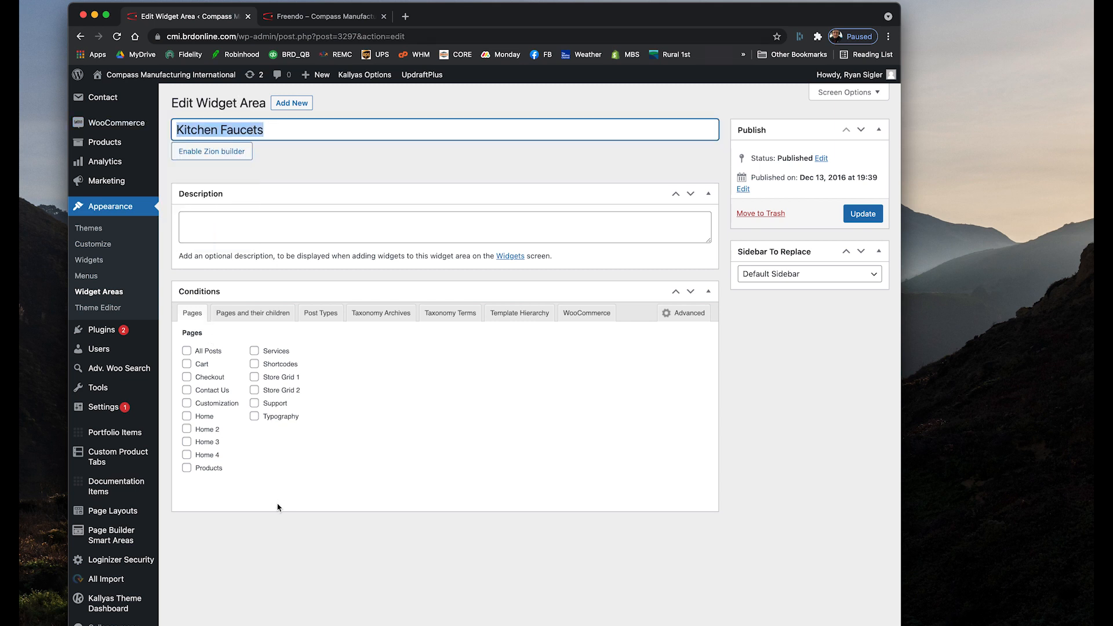
pyautogui.click(210, 385)
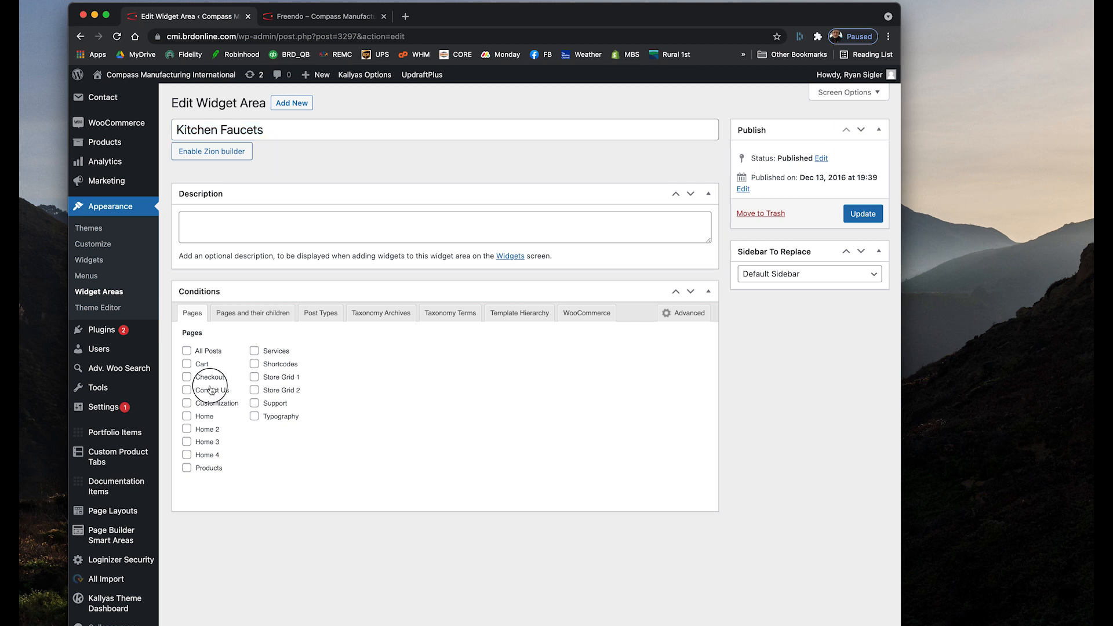
pyautogui.click(251, 316)
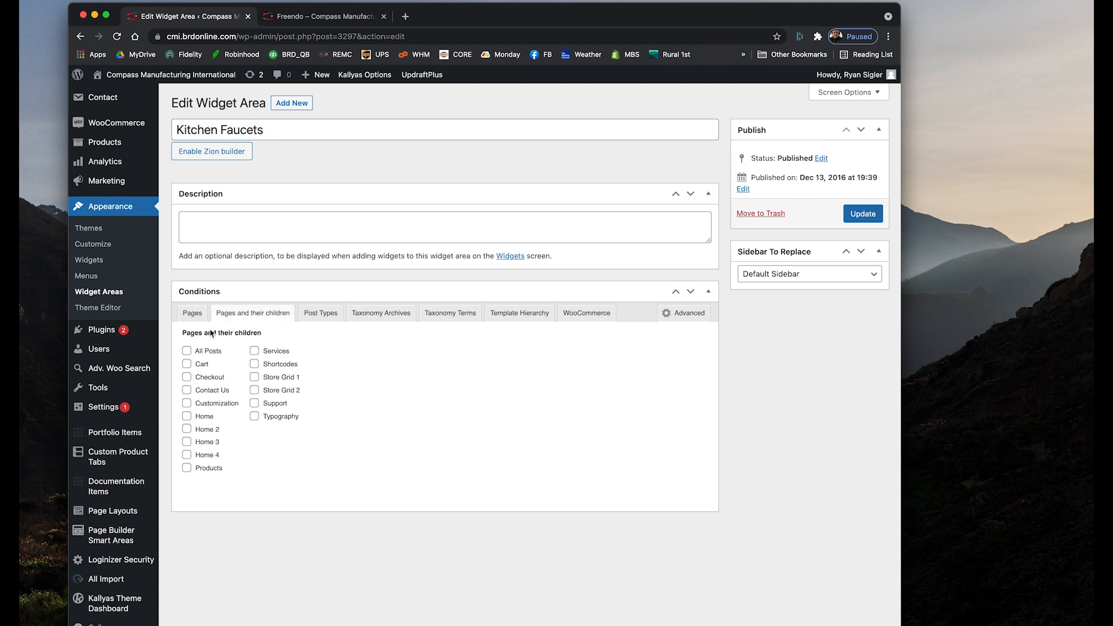
pyautogui.click(327, 313)
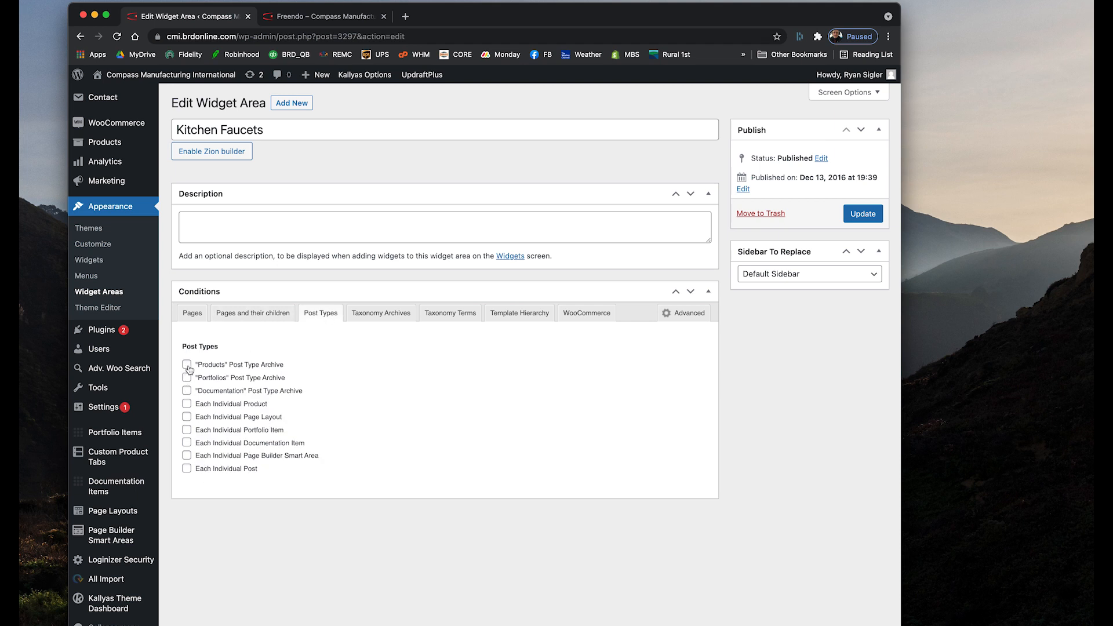
pyautogui.click(393, 315)
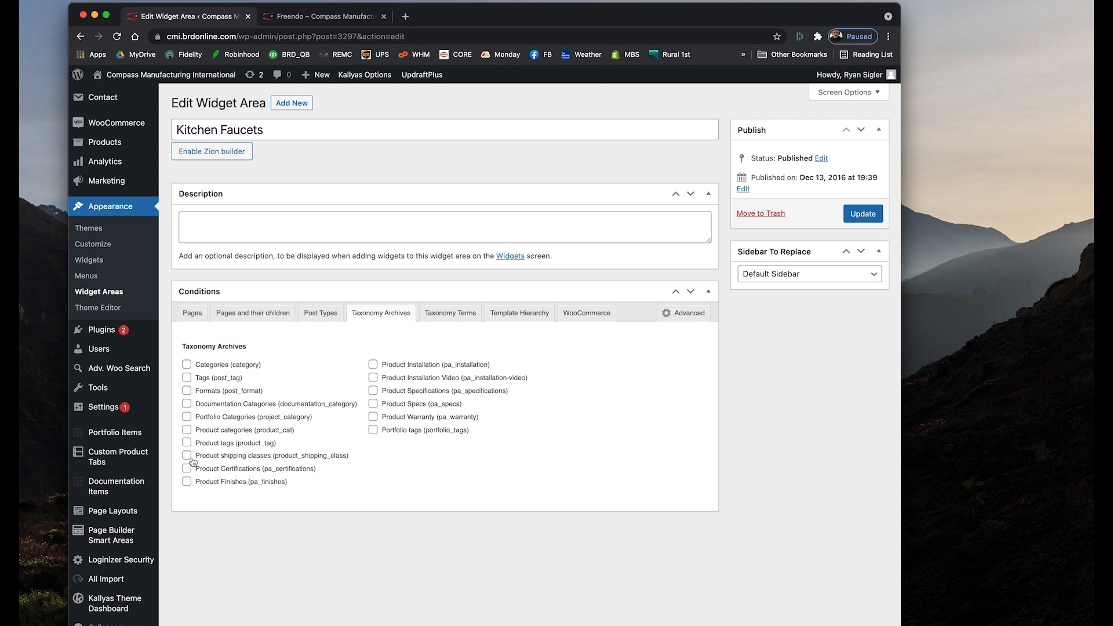
pyautogui.click(474, 317)
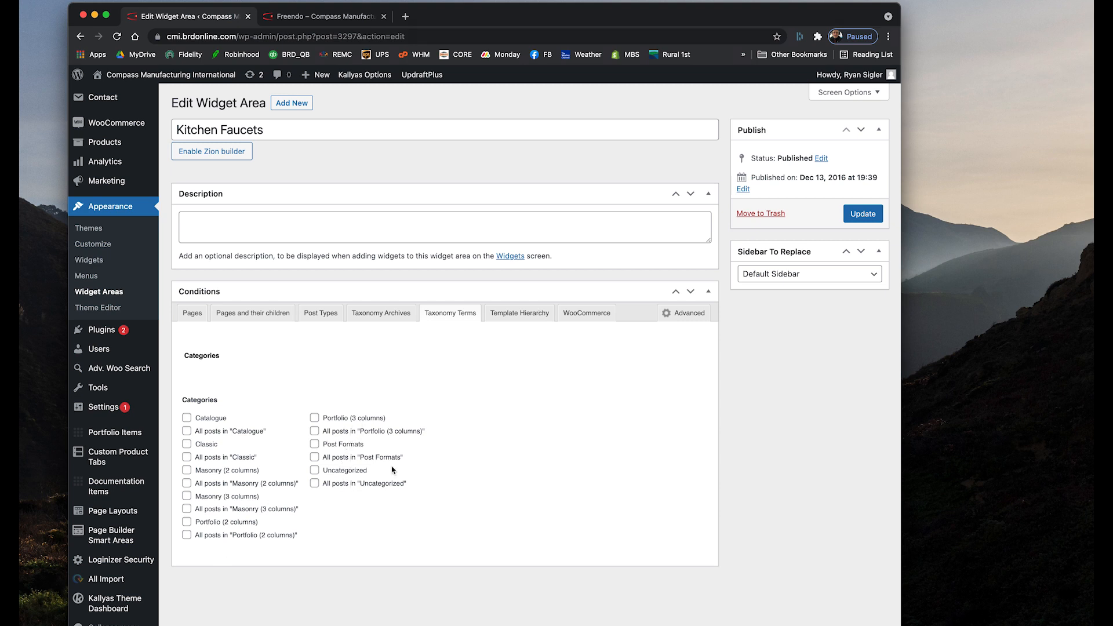
pyautogui.click(530, 316)
pyautogui.click(530, 317)
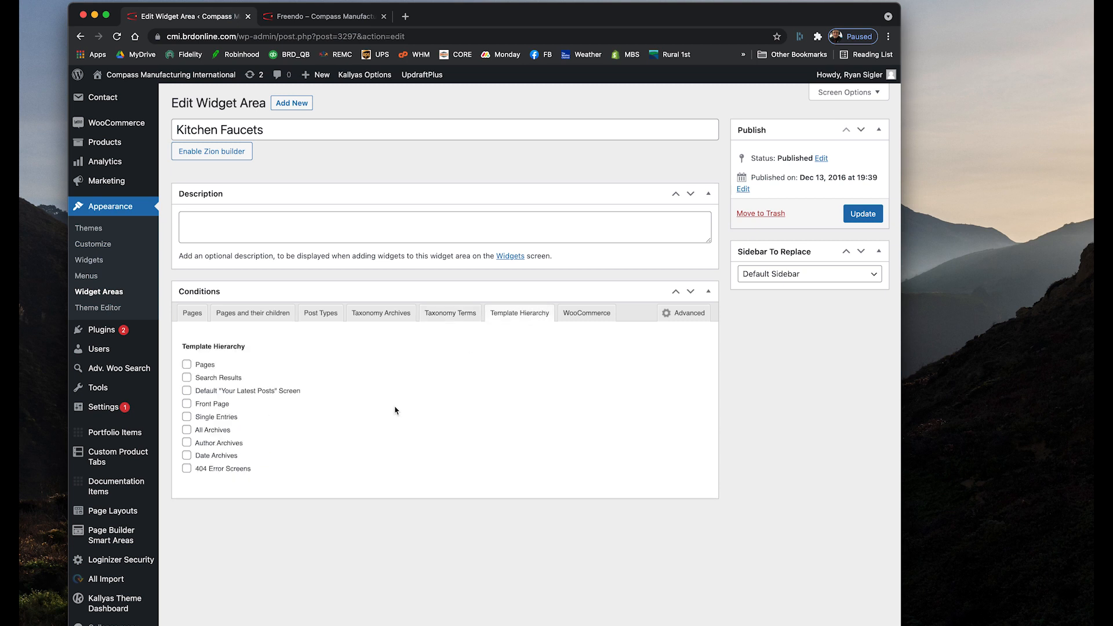
pyautogui.click(594, 312)
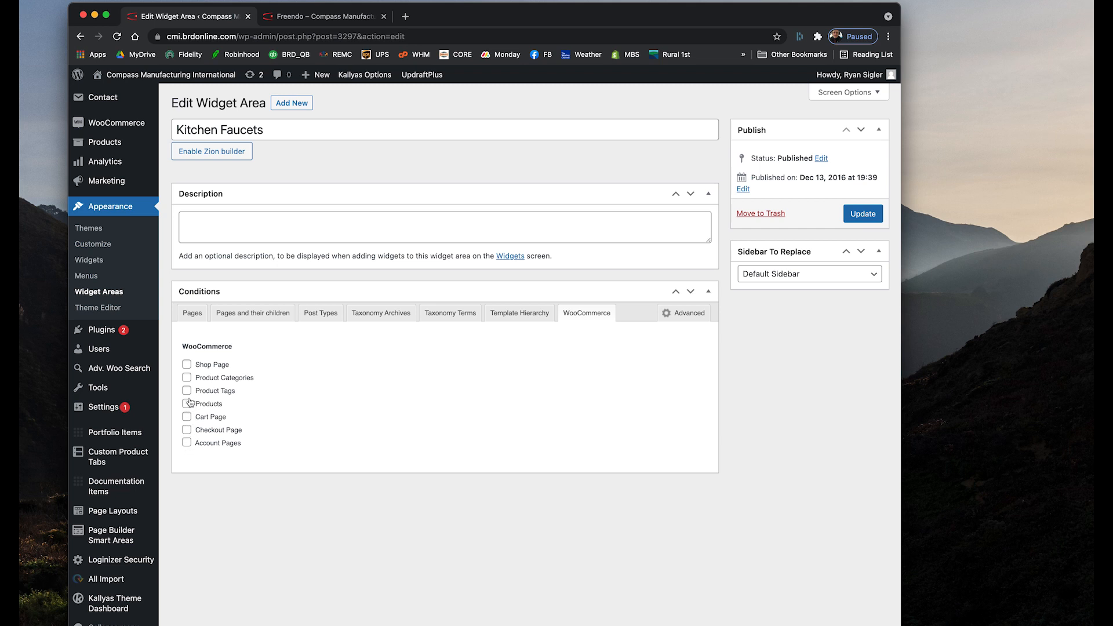
# Try enabling Product Categories as a WooCommerce condition for Kitchen Faucets, and clear it again without updating the widget area
pyautogui.click(186, 377)
pyautogui.click(709, 294)
pyautogui.click(708, 296)
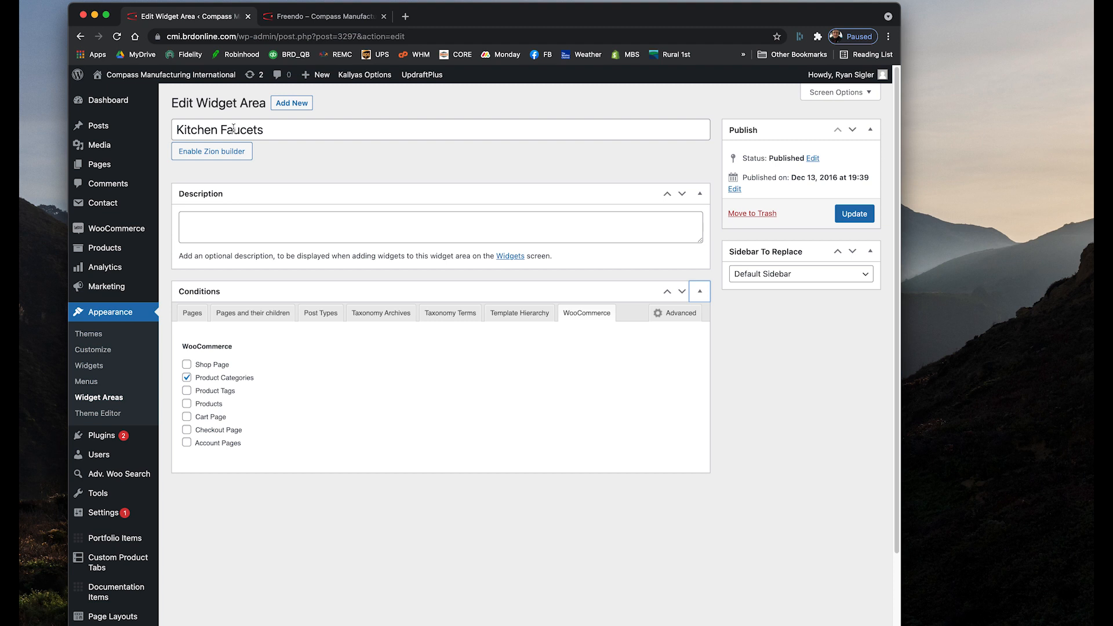
pyautogui.scroll(-3, 224, 524)
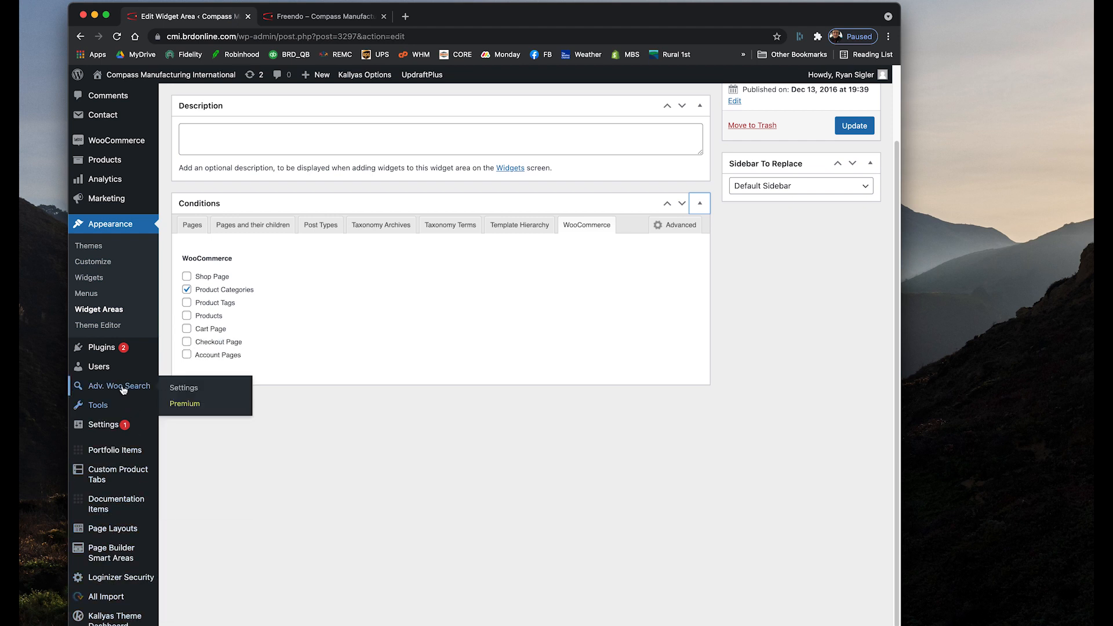
pyautogui.click(185, 290)
pyautogui.scroll(3, 276, 479)
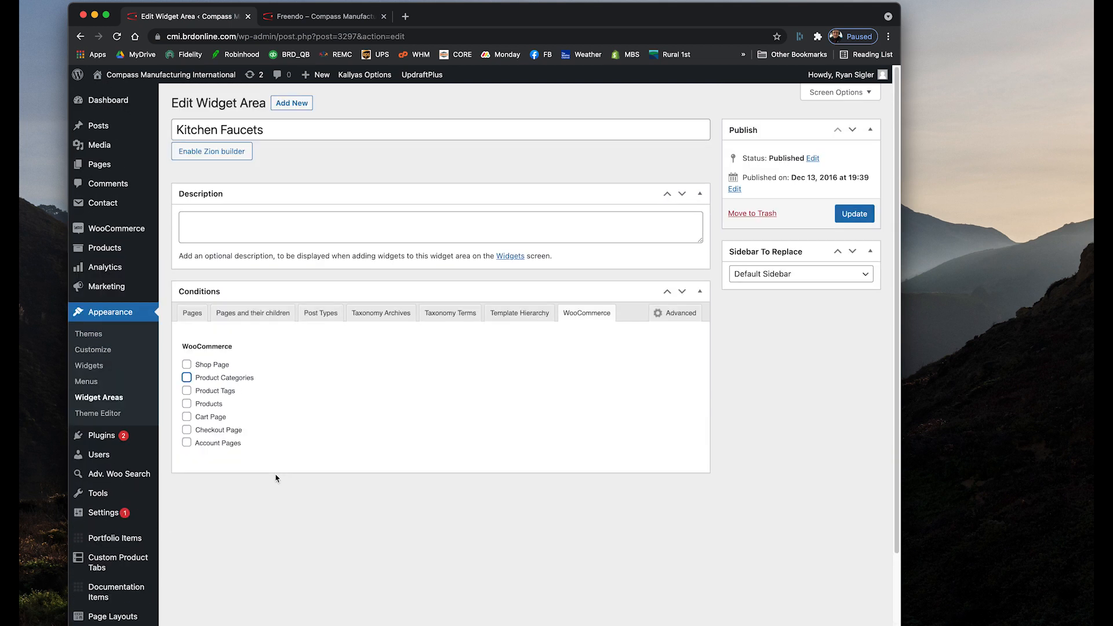
# Leave the Kitchen Faucets widget area without updating it and return to the Widgets page
pyautogui.click(88, 366)
pyautogui.click(102, 401)
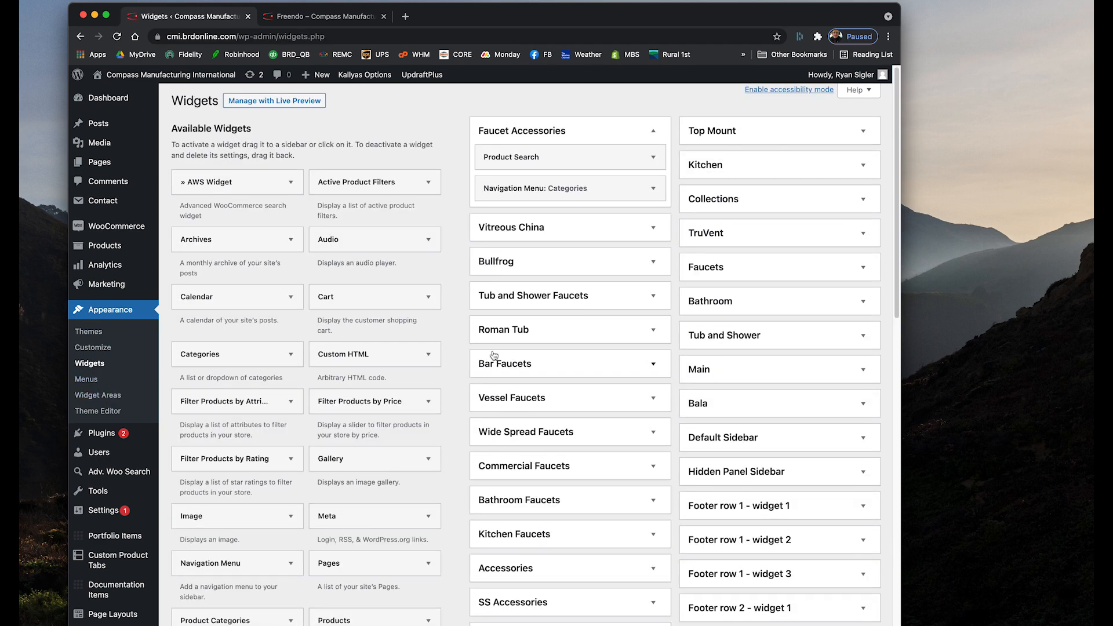
# Open the live site's Contact Us page from the Widgets screen and examine its sidebar and footer menus
pyautogui.scroll(-12, 493, 356)
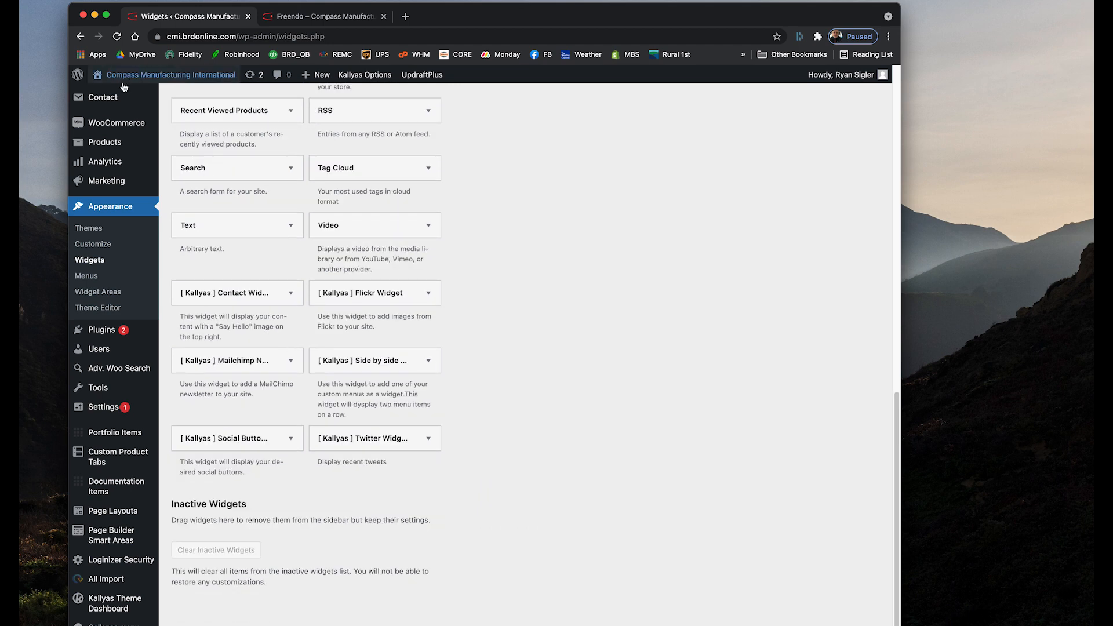
pyautogui.click(124, 80)
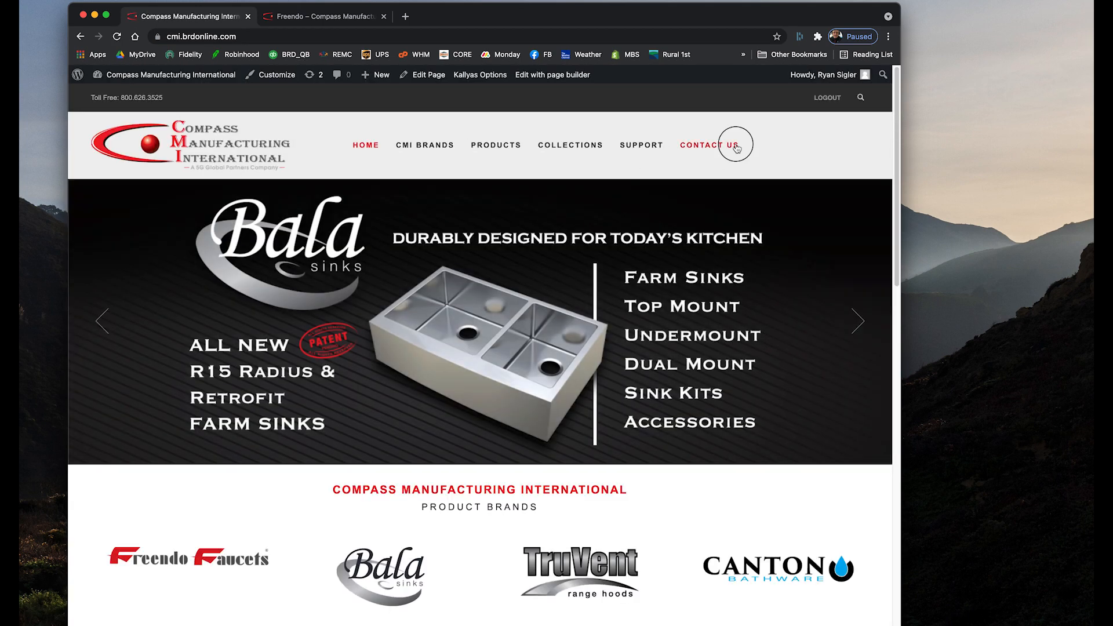
pyautogui.click(736, 148)
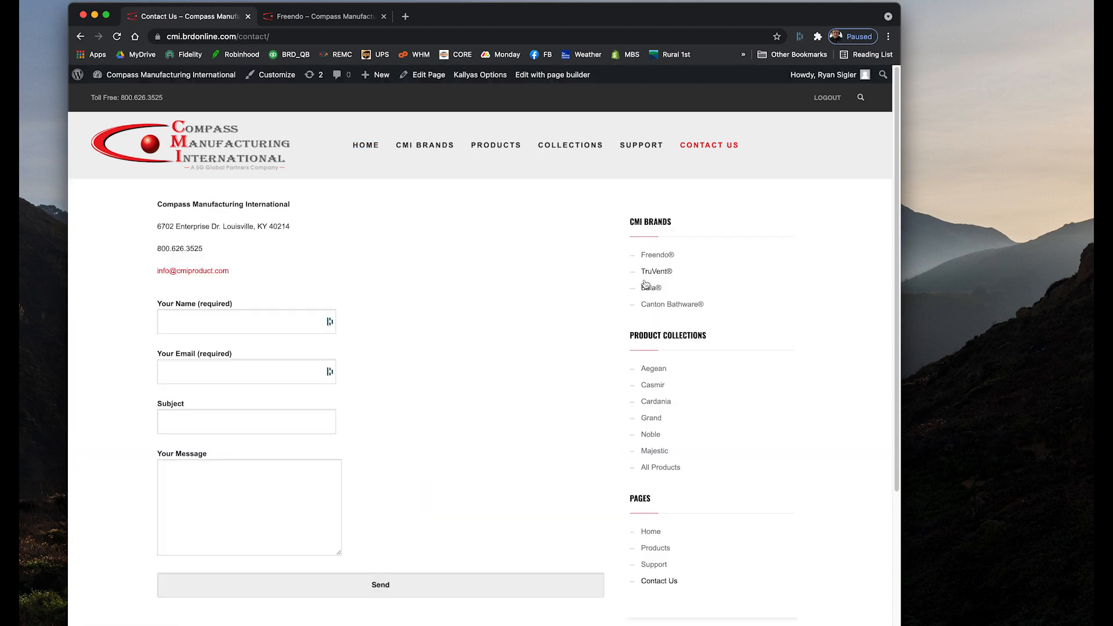
pyautogui.scroll(-3, 463, 305)
pyautogui.scroll(3, 420, 293)
pyautogui.scroll(-5, 485, 497)
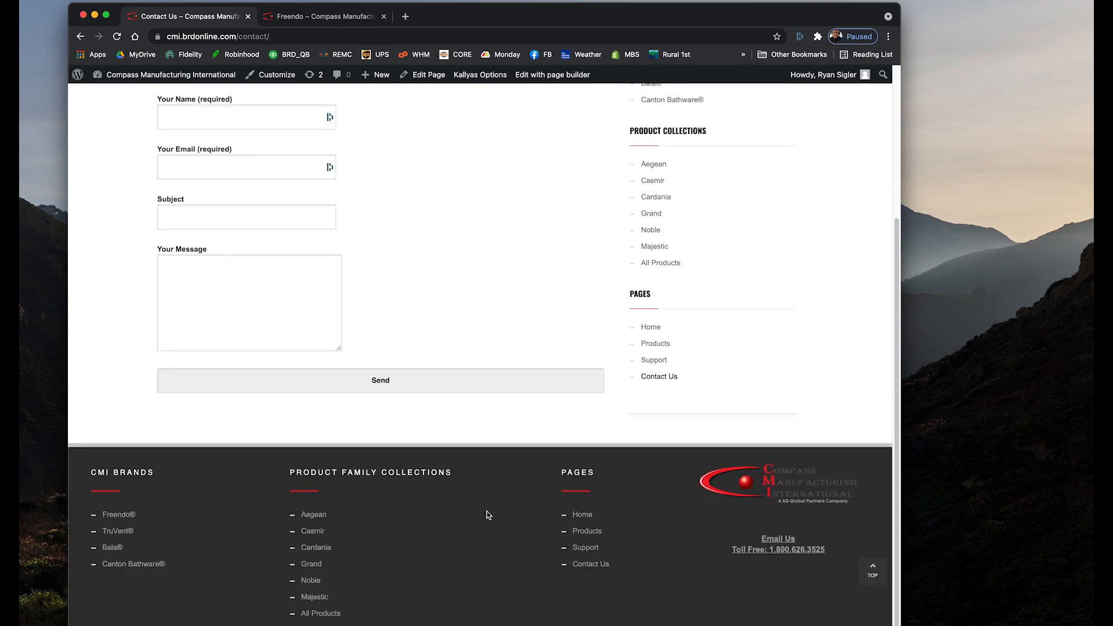
pyautogui.scroll(5, 487, 514)
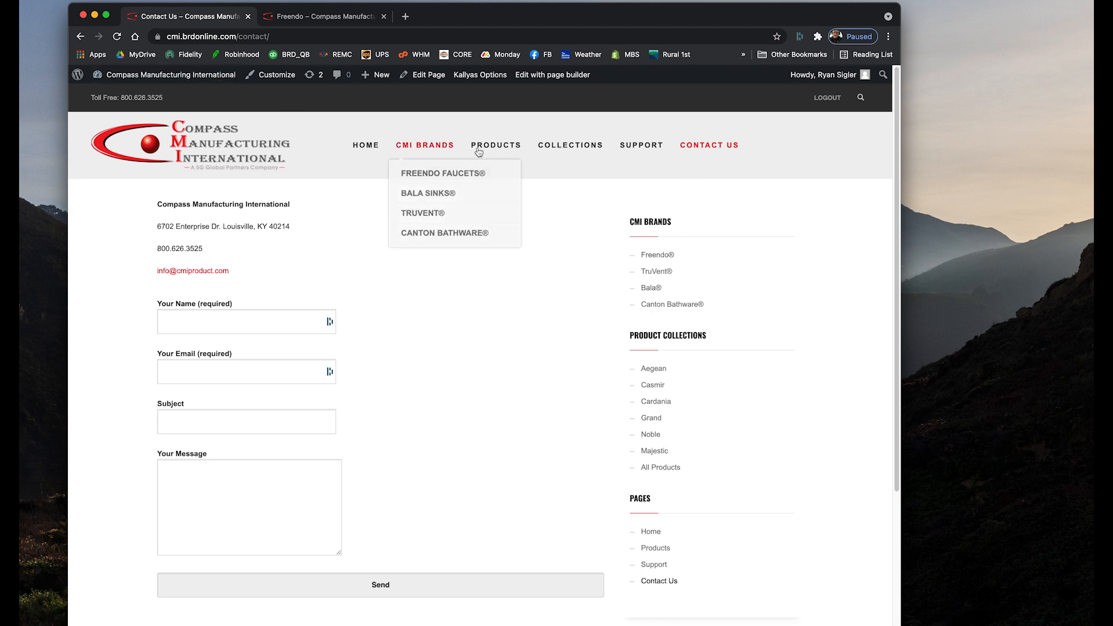
# Open the Faucets product category, look at its sidebar menus, and go to page 2 of the products
pyautogui.moveTo(500, 151)
pyautogui.click(493, 173)
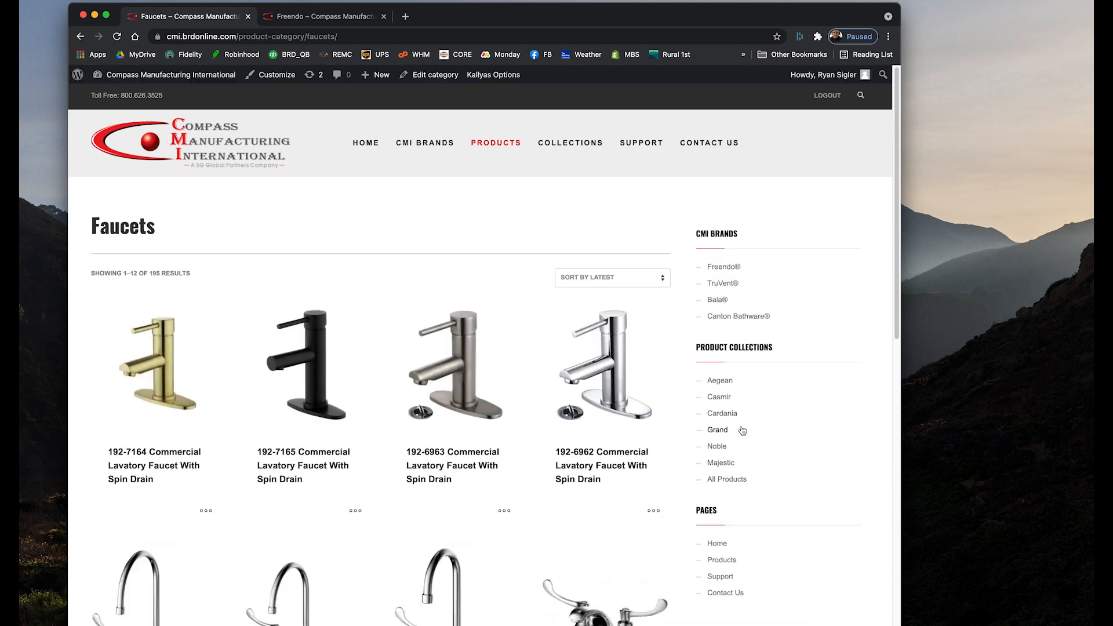
pyautogui.scroll(-1, 742, 400)
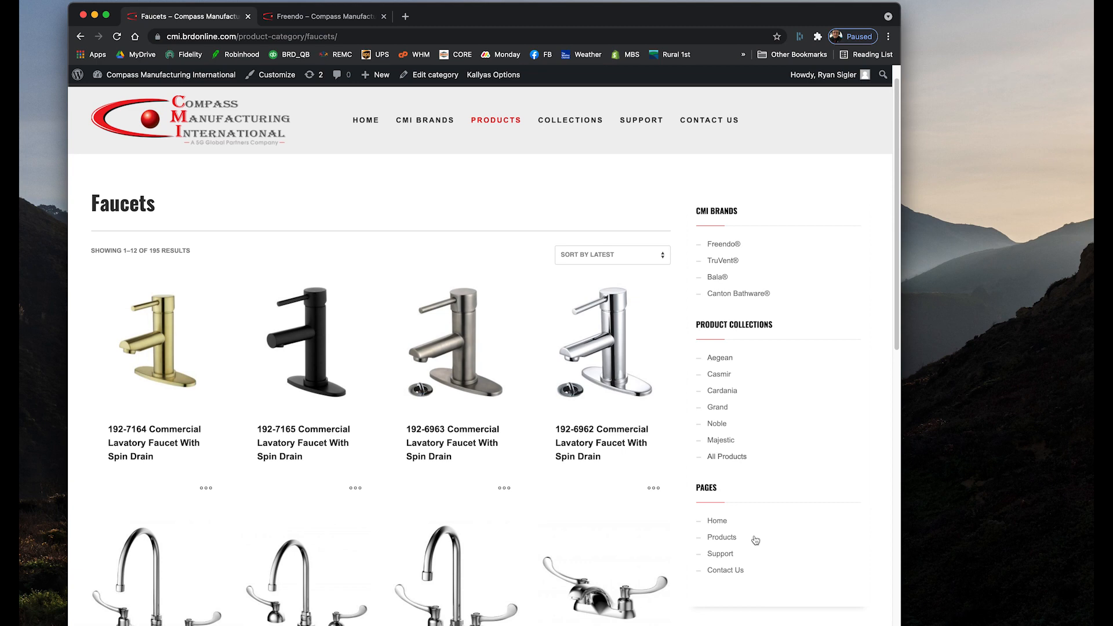
pyautogui.scroll(-5, 702, 539)
pyautogui.scroll(-5, 700, 538)
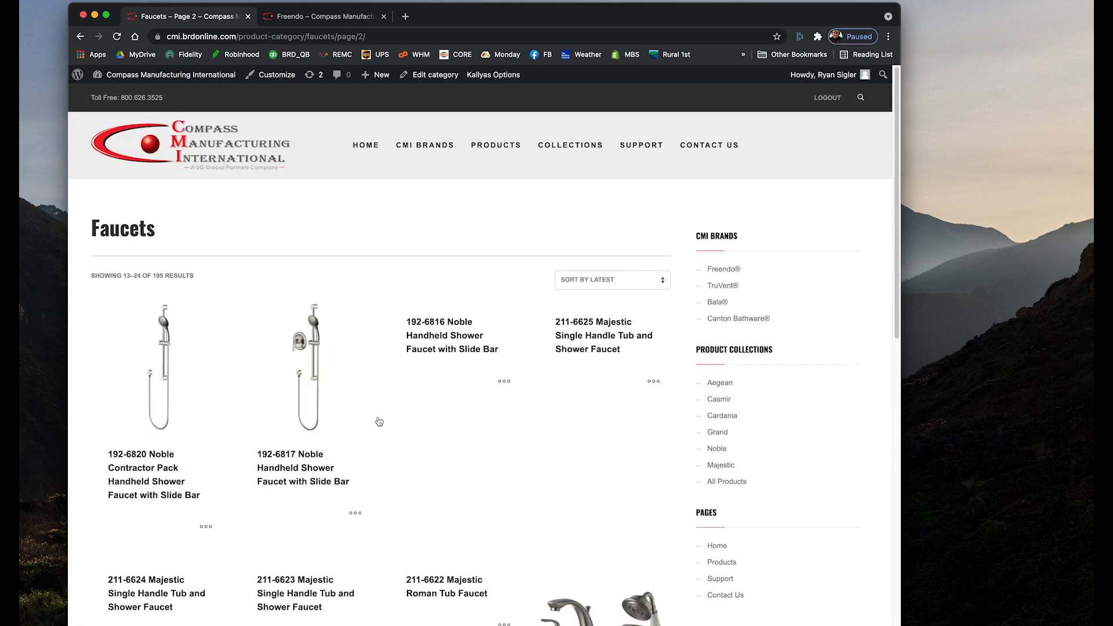
# Examine page 2 of the Faucets category, comparing the sidebar menus with the length of the product list
pyautogui.scroll(-10, 572, 393)
pyautogui.scroll(10, 699, 364)
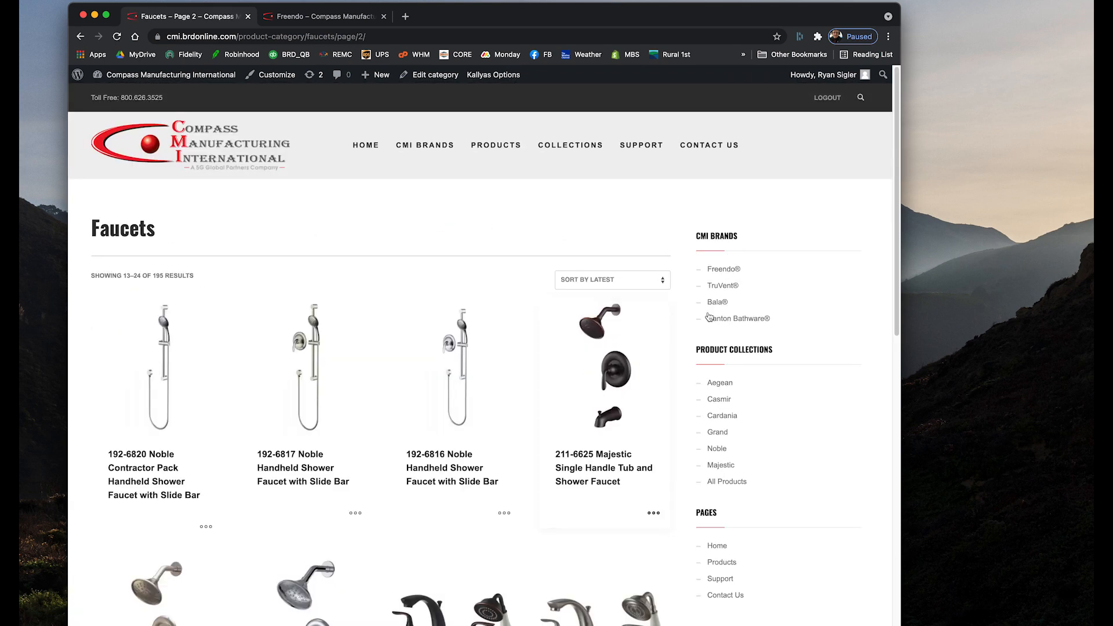
pyautogui.scroll(-10, 729, 488)
pyautogui.scroll(10, 728, 484)
pyautogui.scroll(-5, 728, 478)
pyautogui.scroll(2, 729, 470)
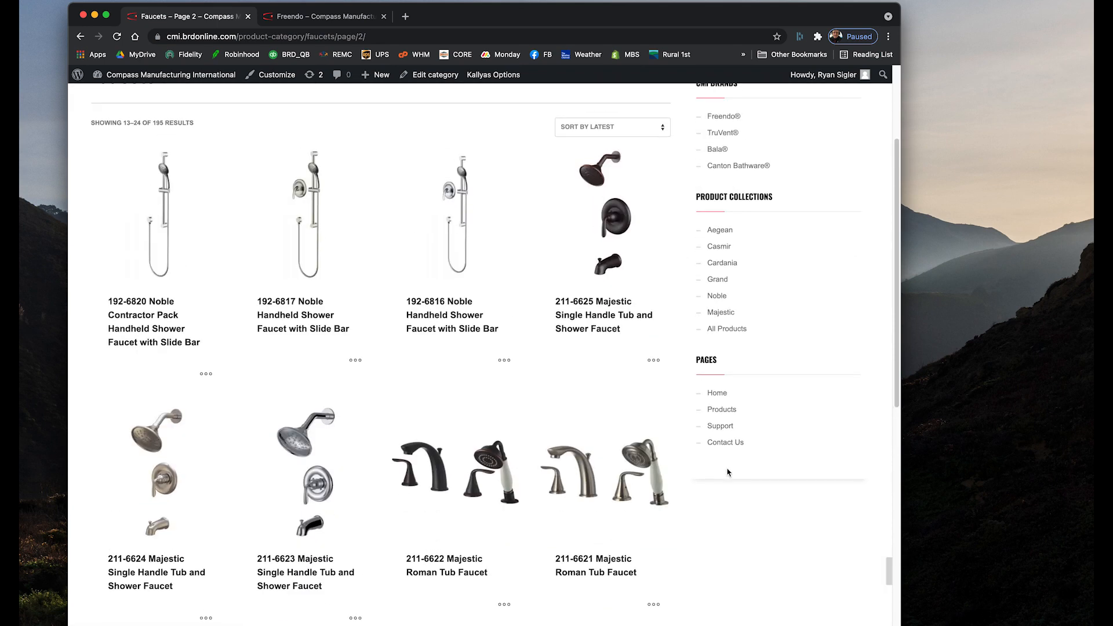
pyautogui.scroll(4, 551, 423)
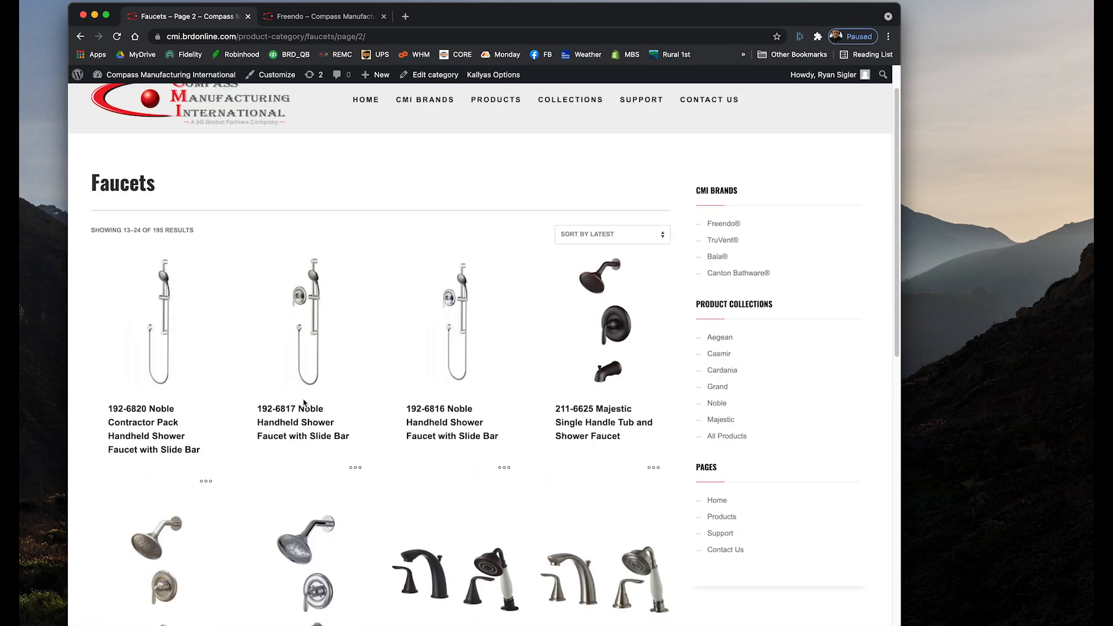
pyautogui.scroll(2, 304, 403)
# Show the Collections submenu, go to page 3 of the Faucets category, and check its sidebar and footer
pyautogui.moveTo(574, 146)
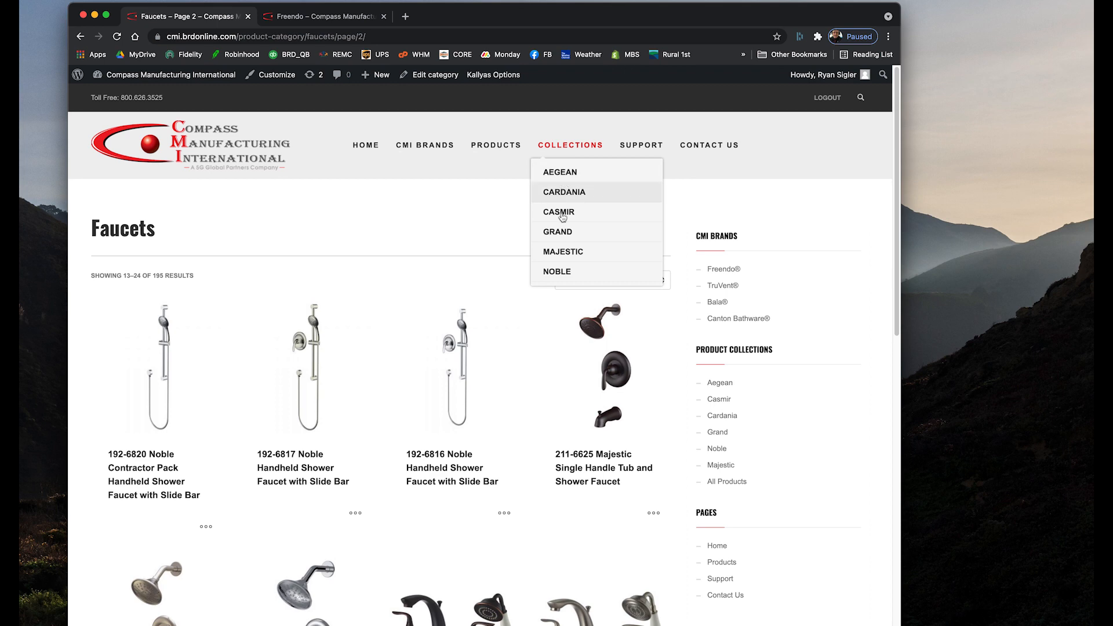
pyautogui.scroll(-1, 787, 500)
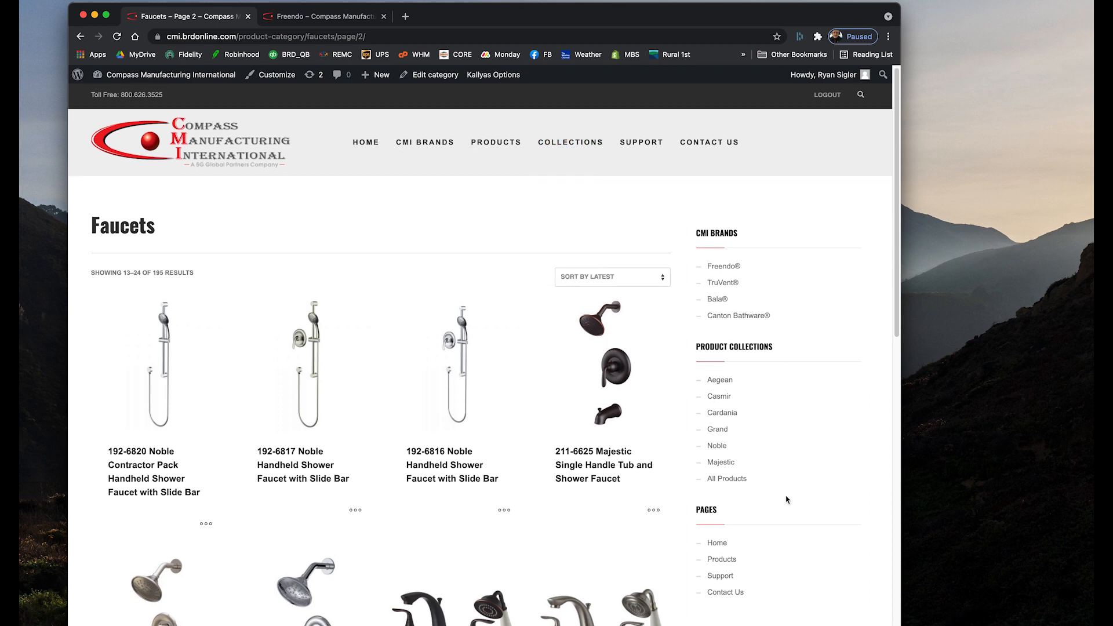
pyautogui.scroll(-15, 787, 500)
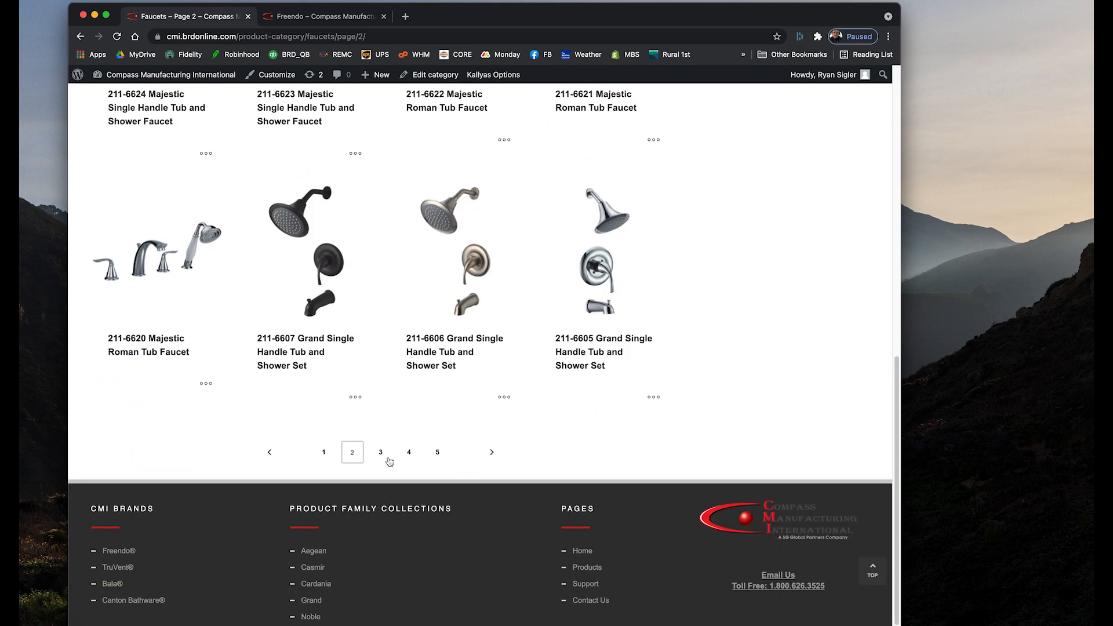
pyautogui.click(383, 456)
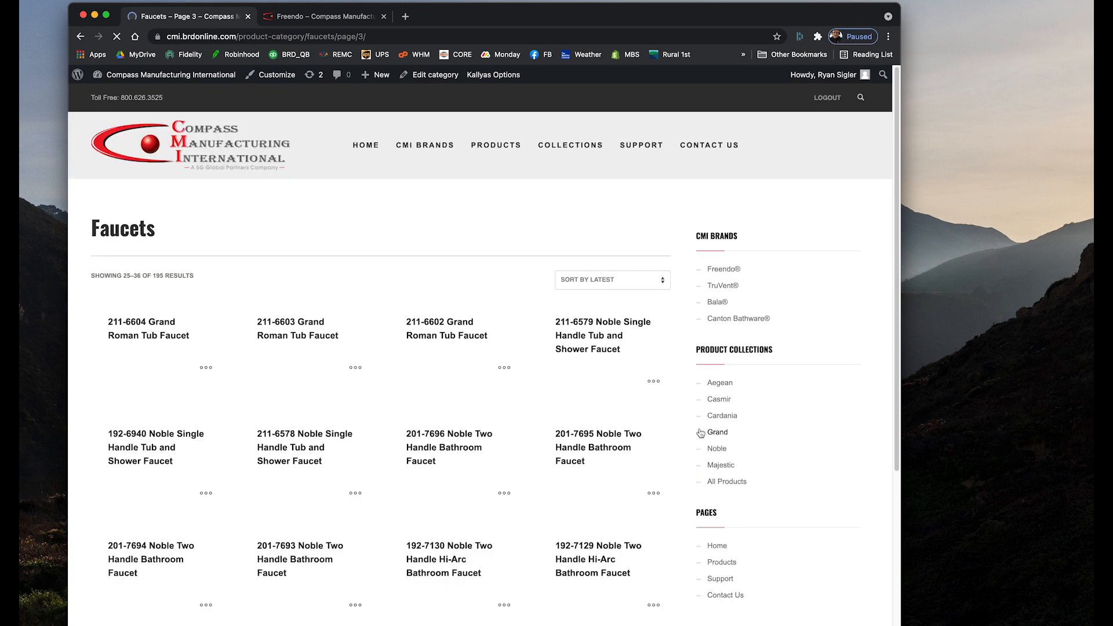
pyautogui.scroll(-5, 699, 413)
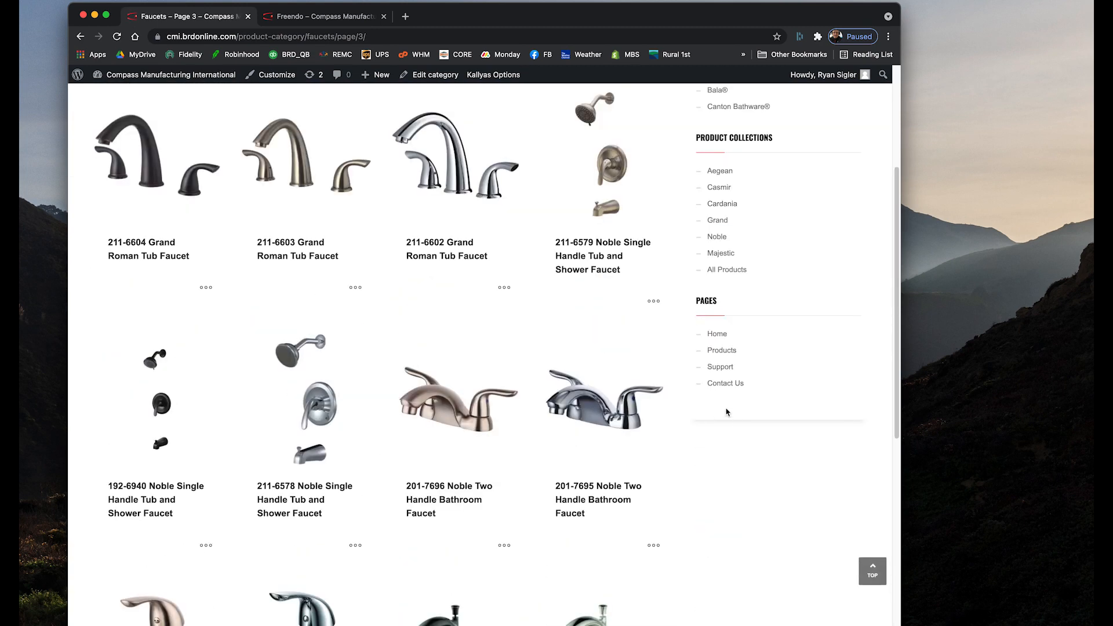
pyautogui.scroll(-10, 726, 412)
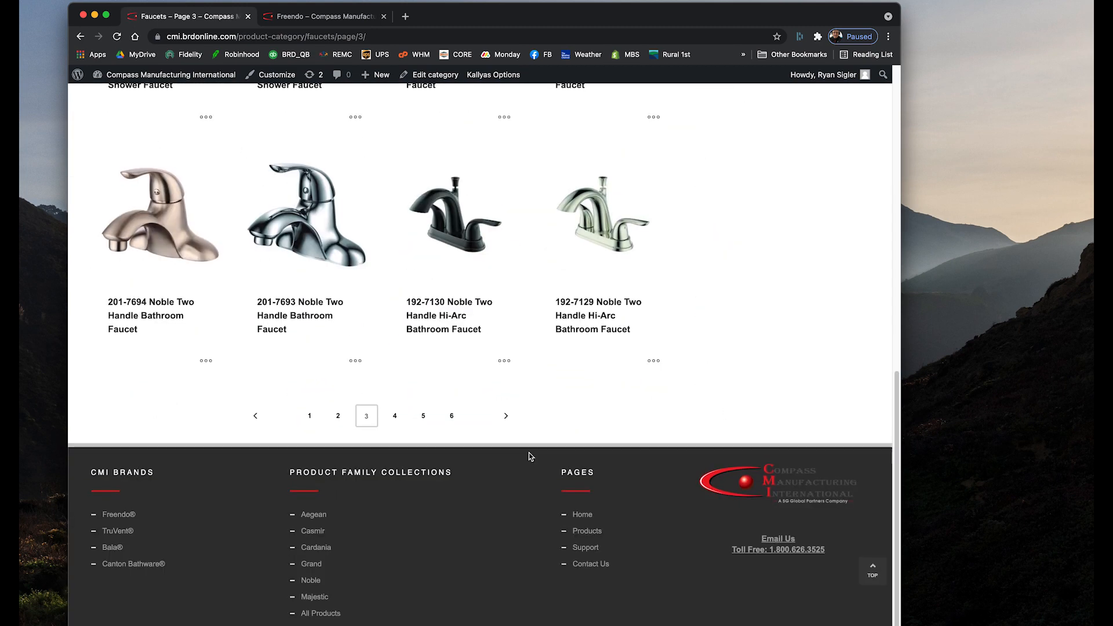
pyautogui.scroll(15, 569, 500)
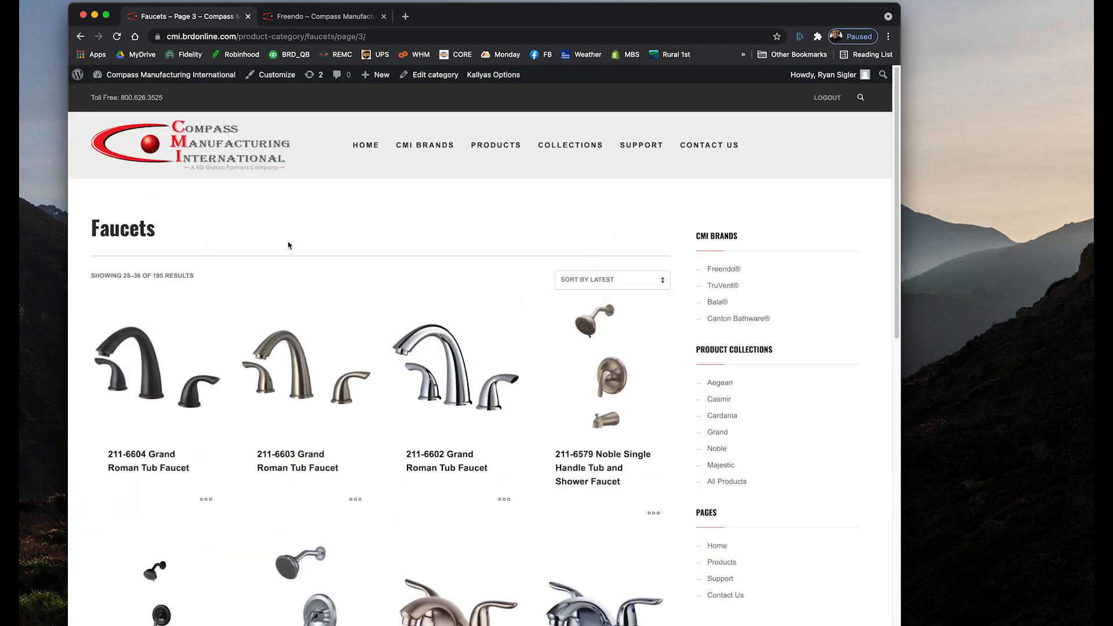
# Return to the WordPress dashboard and open the Page Builder Smart Areas list
pyautogui.moveTo(112, 84)
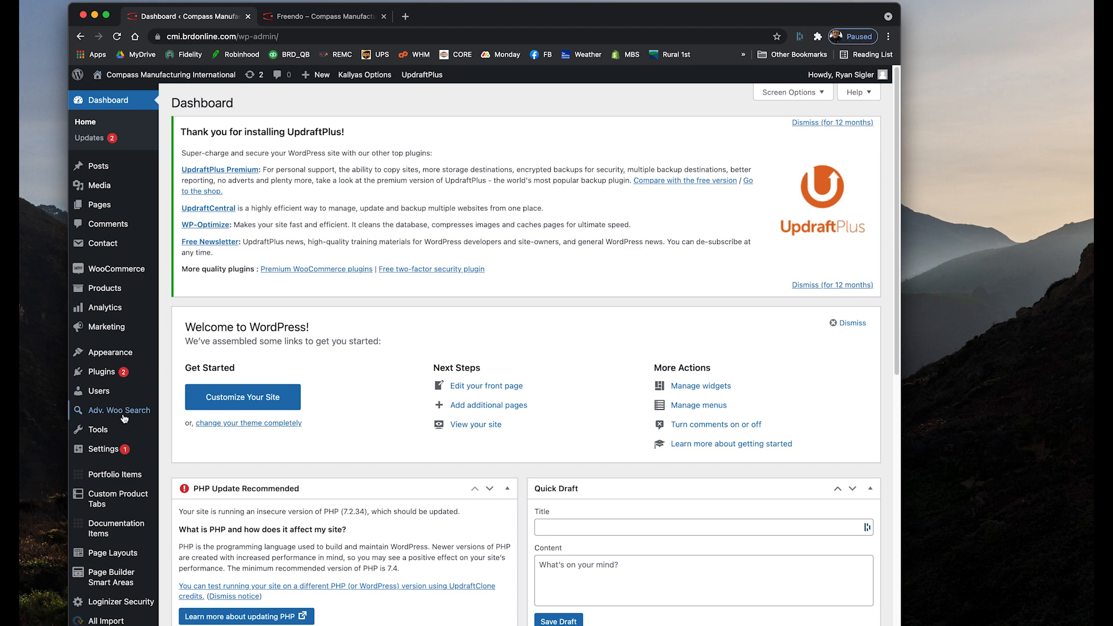
pyautogui.scroll(-6, 133, 586)
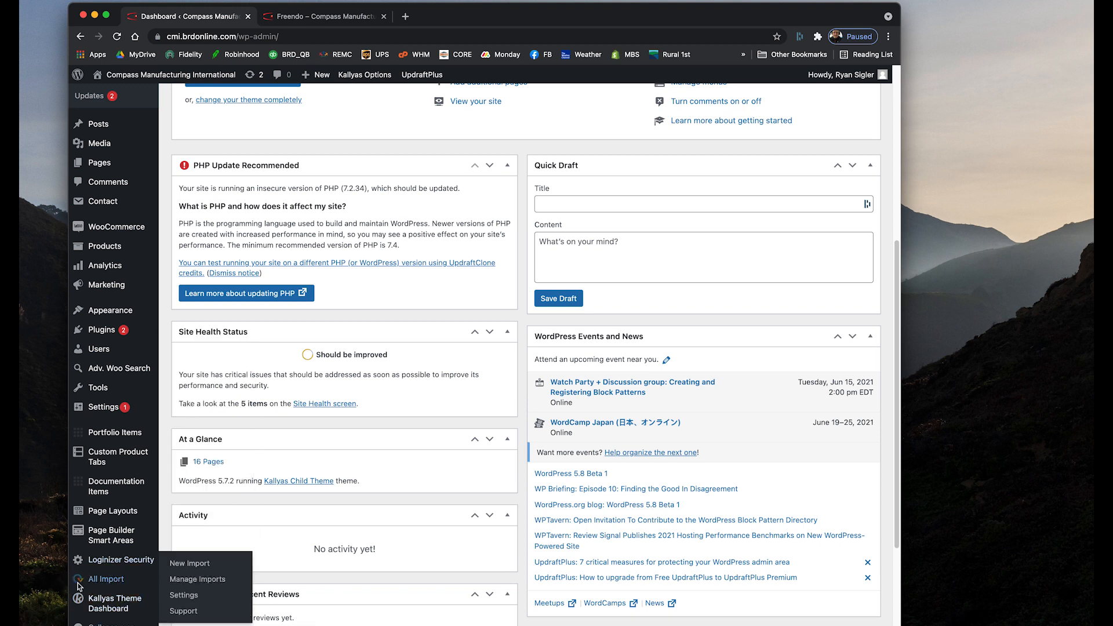
pyautogui.moveTo(108, 538)
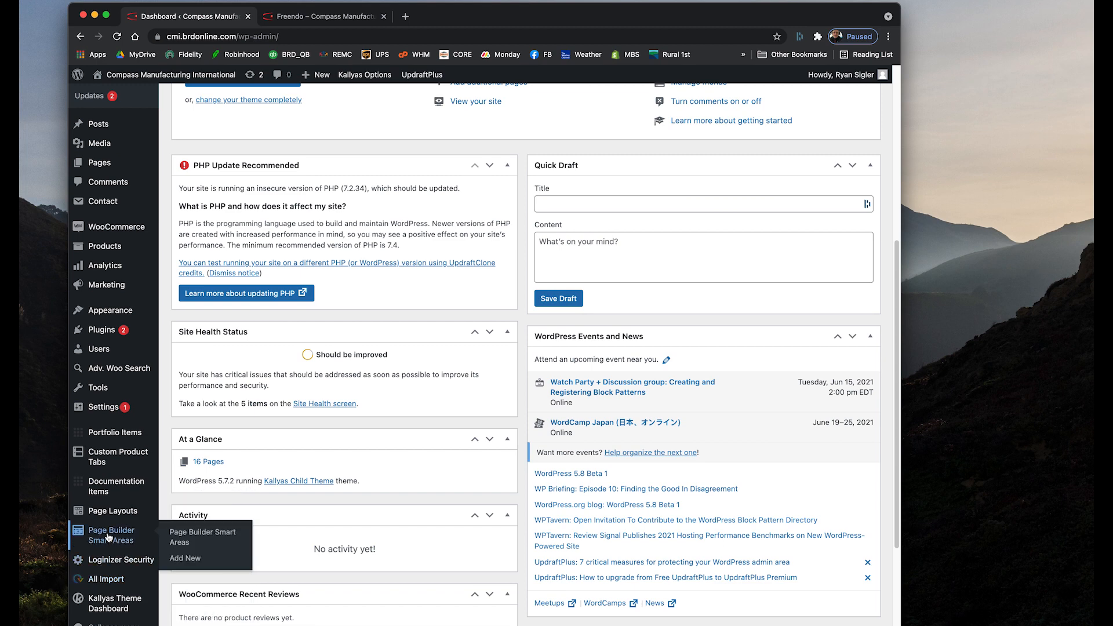
pyautogui.click(107, 538)
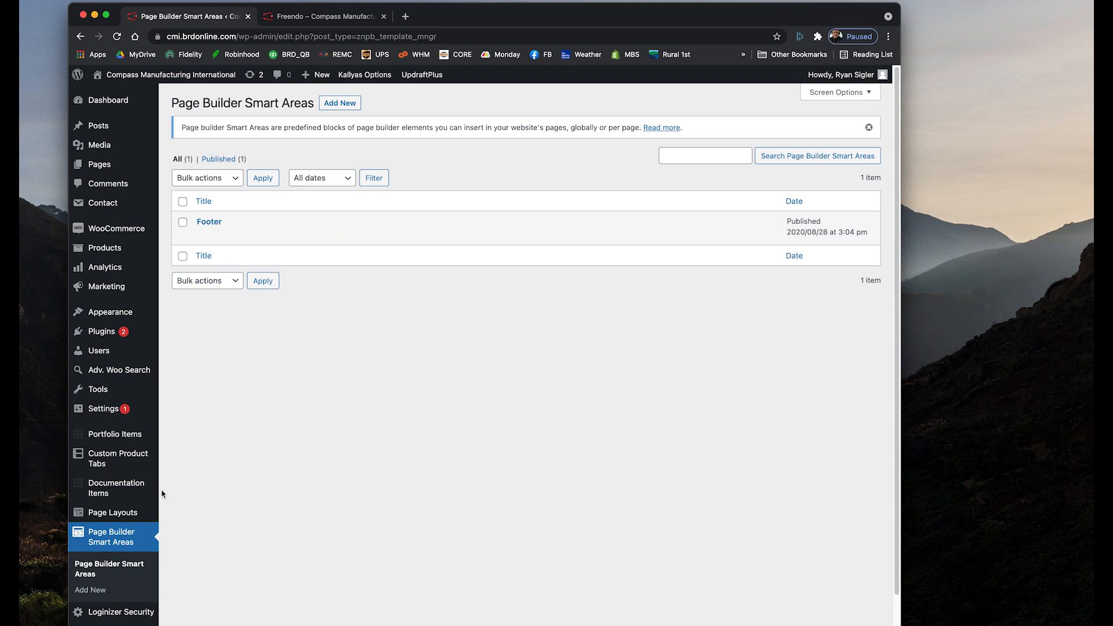
# View the Footer smart area in the Zion builder and return to the Smart Areas list
pyautogui.moveTo(109, 517)
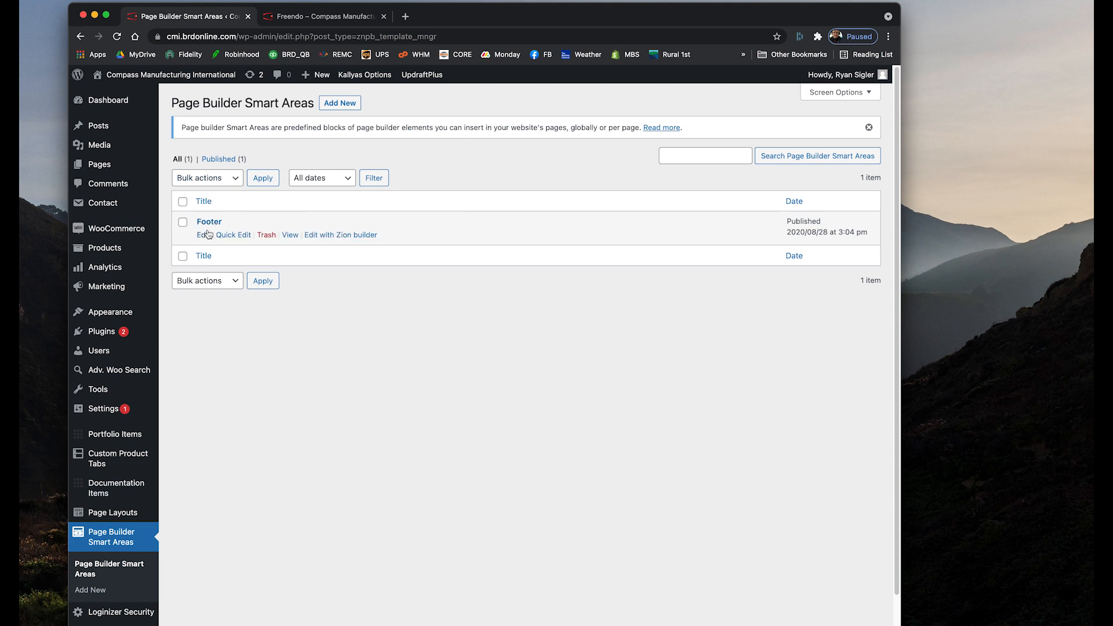
pyautogui.moveTo(108, 450)
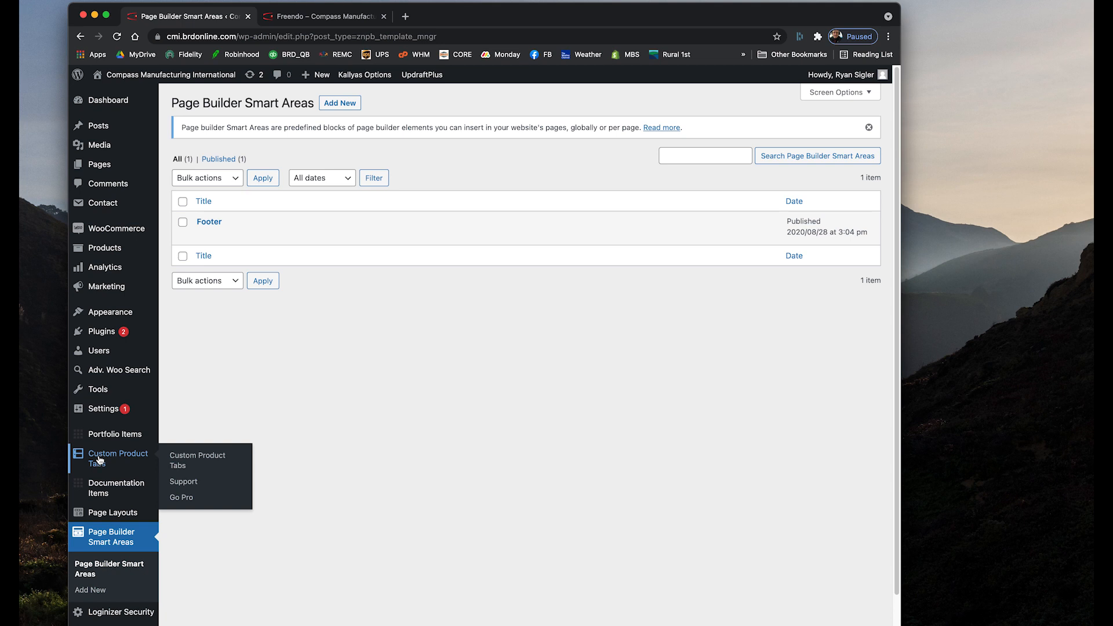
pyautogui.click(333, 235)
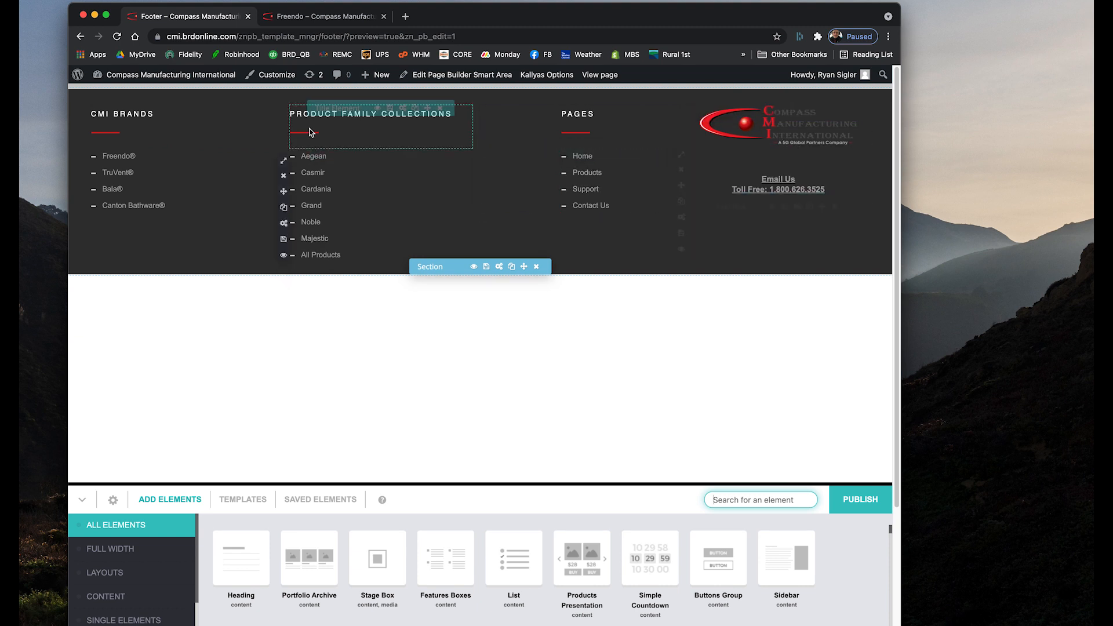
pyautogui.click(80, 37)
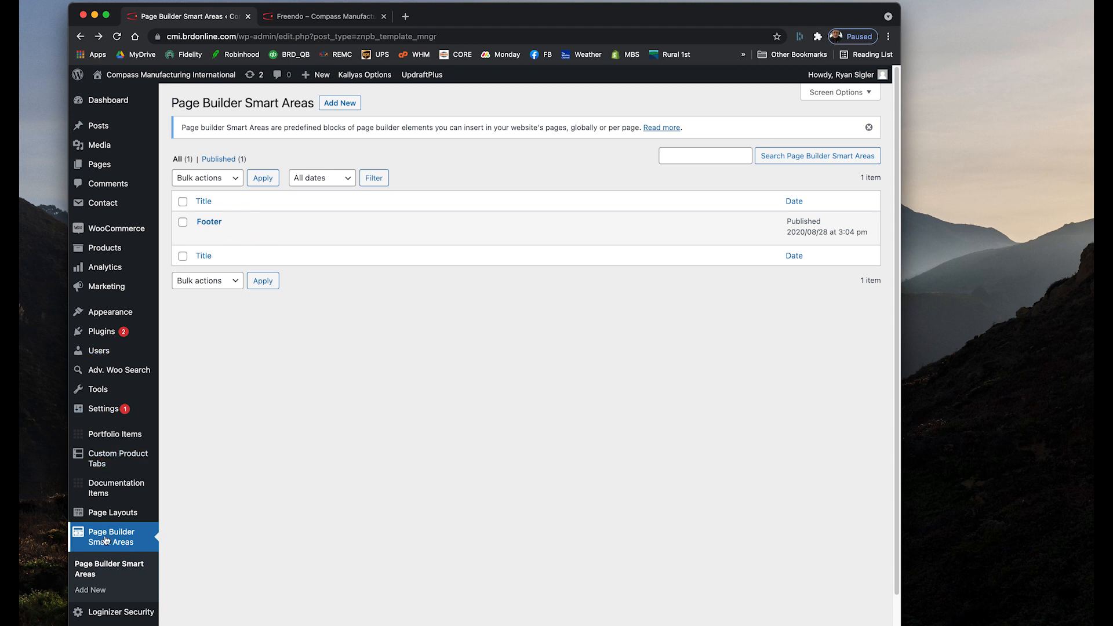
pyautogui.moveTo(108, 493)
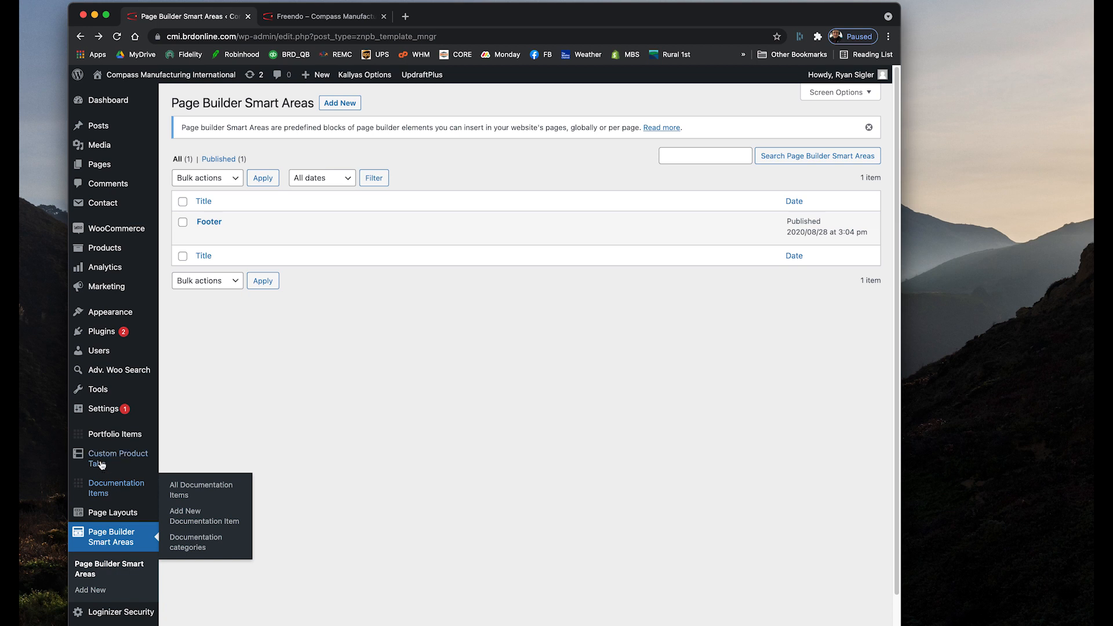
pyautogui.moveTo(96, 406)
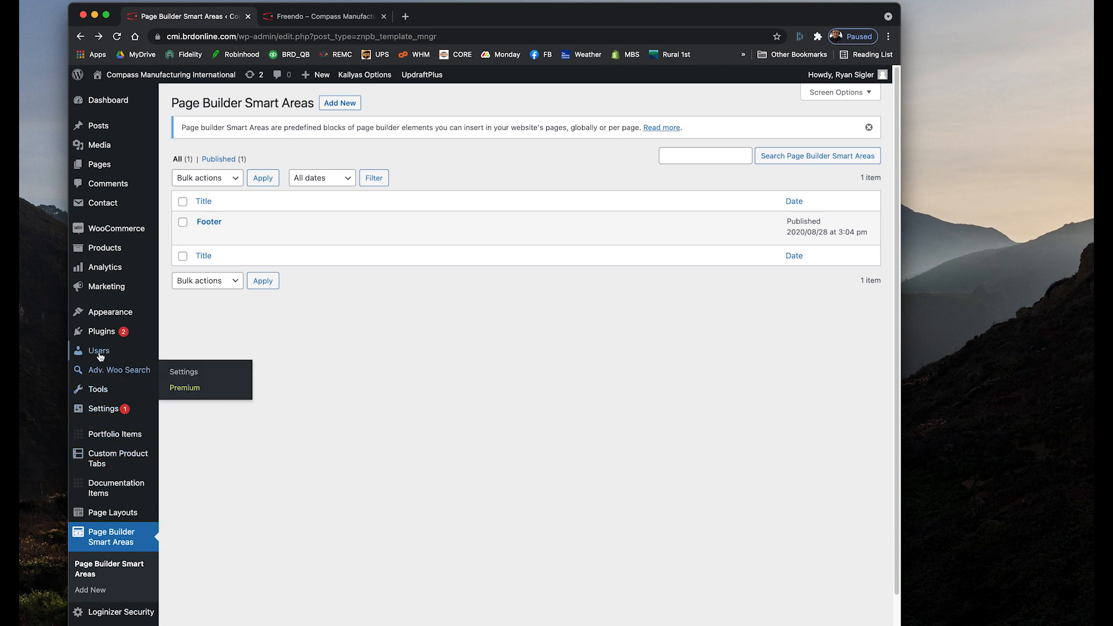
pyautogui.moveTo(105, 348)
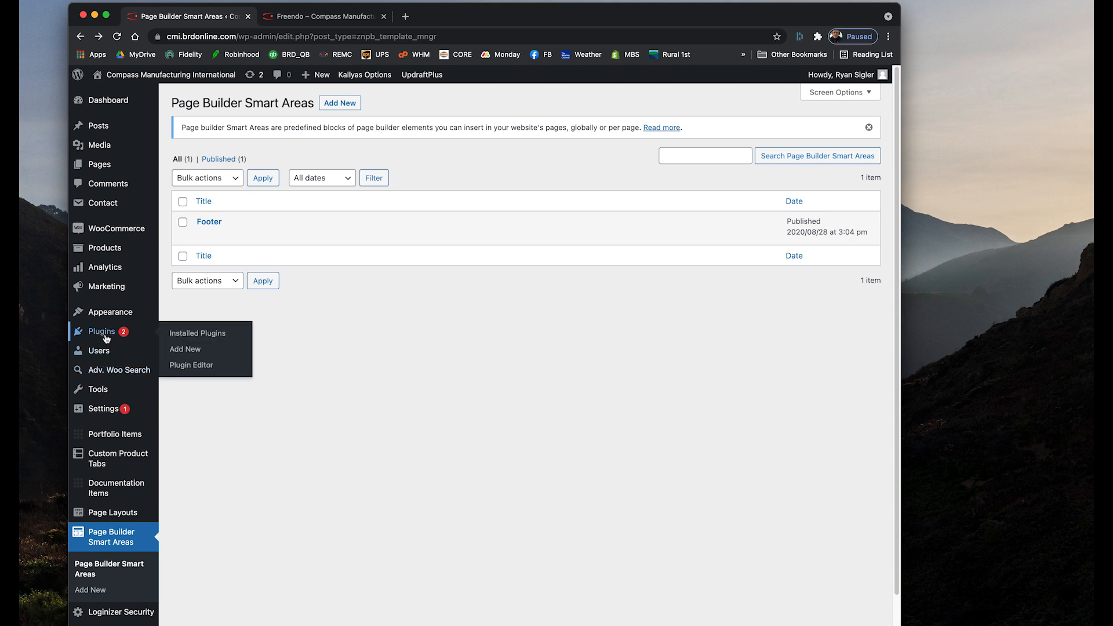
pyautogui.moveTo(105, 288)
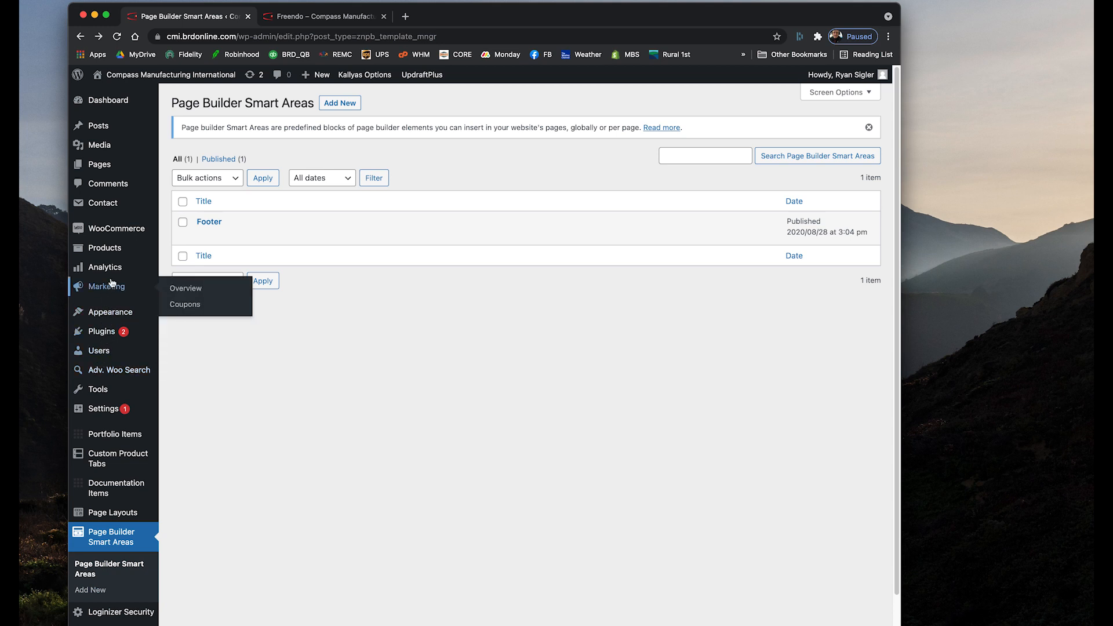
pyautogui.moveTo(110, 251)
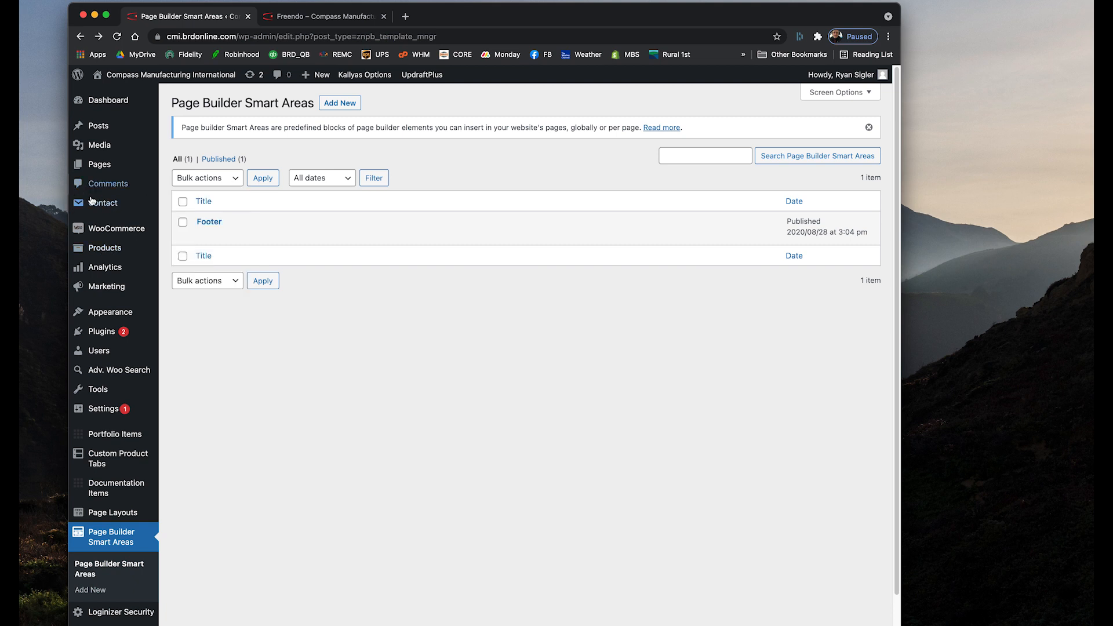
# Open the Media Library and look through the uploaded product images on its first page
pyautogui.moveTo(102, 148)
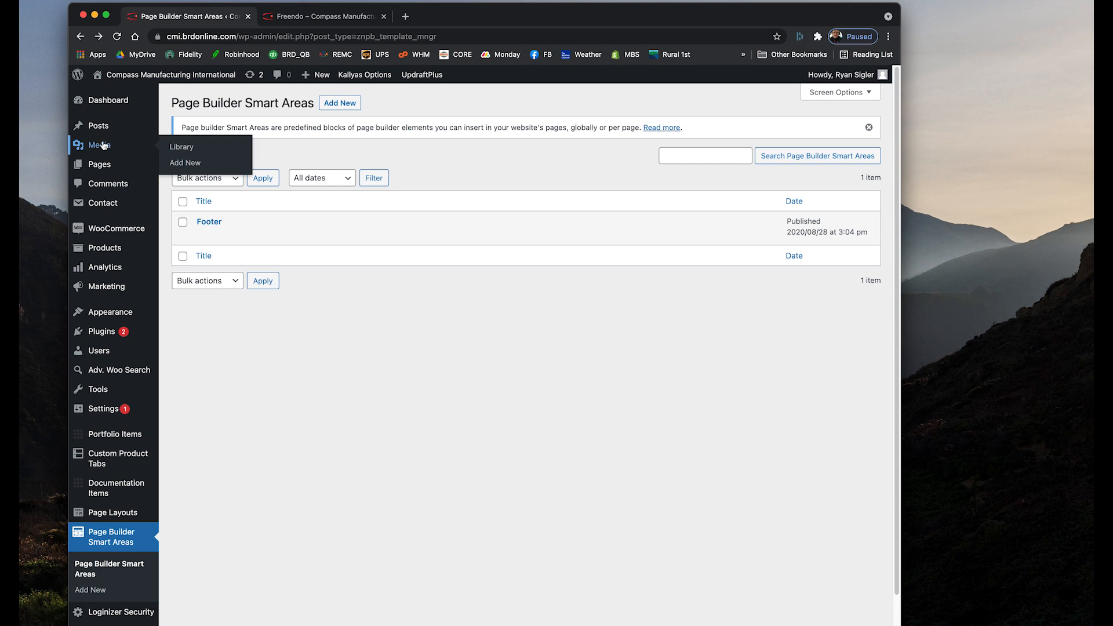
pyautogui.click(181, 148)
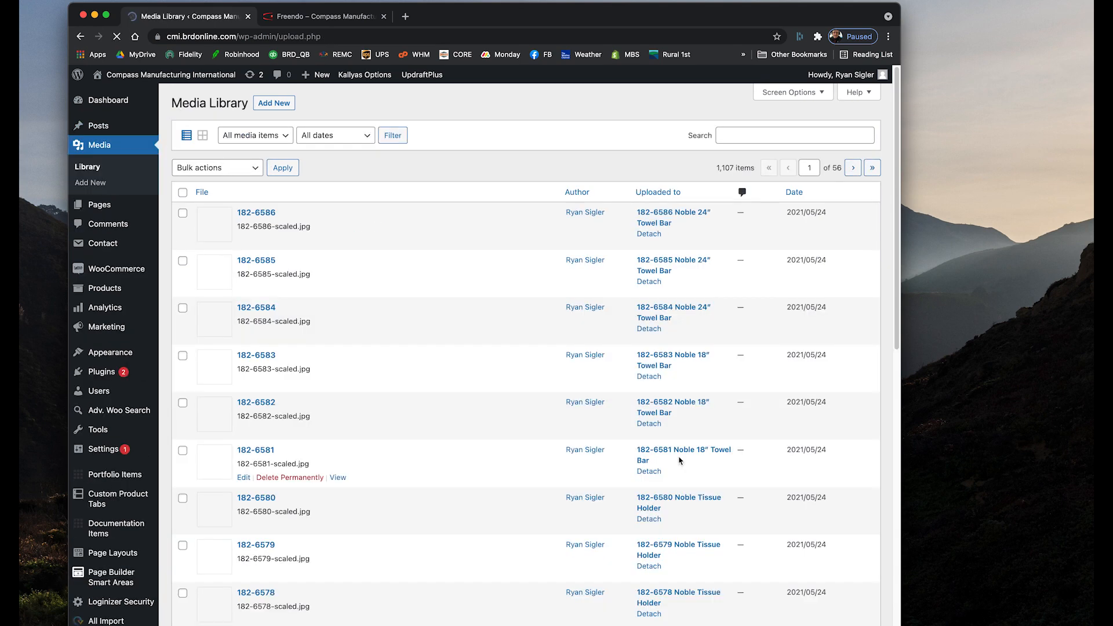
pyautogui.scroll(-10, 458, 464)
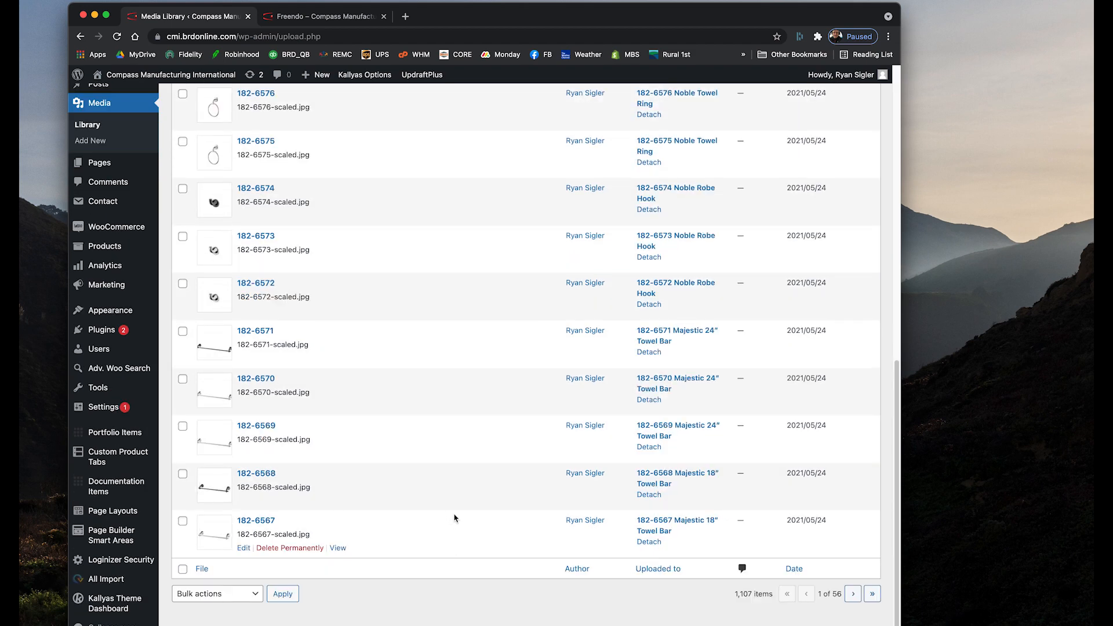
pyautogui.scroll(10, 455, 586)
pyautogui.scroll(-10, 580, 569)
pyautogui.scroll(10, 290, 539)
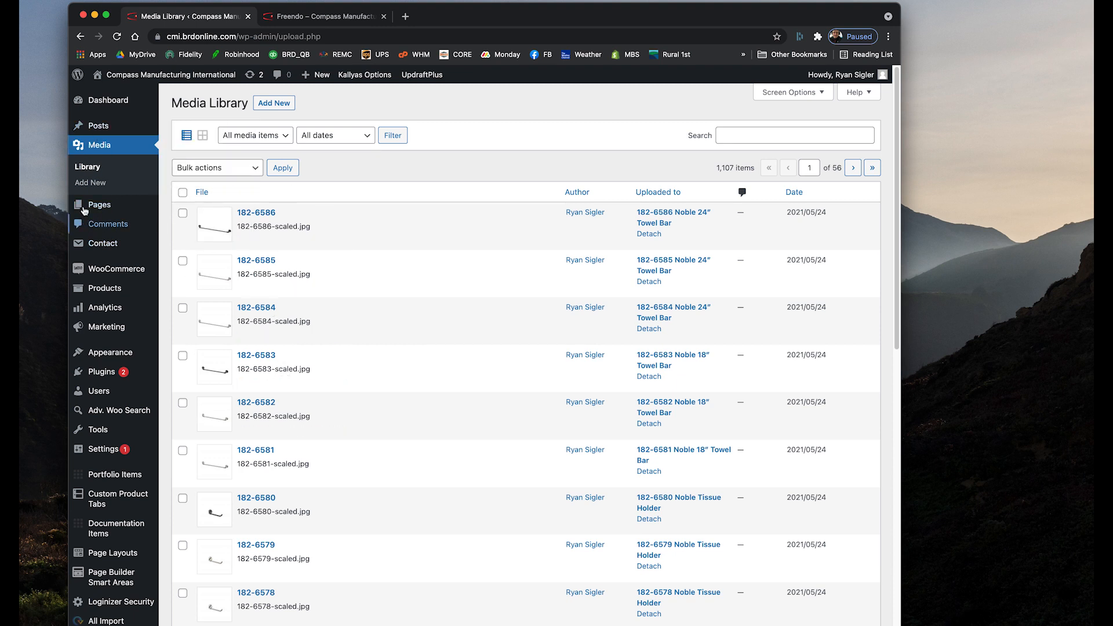
# Jump to the last page of the Media Library, then step back to page 55 and look through its logos and images
pyautogui.moveTo(84, 203)
pyautogui.click(871, 168)
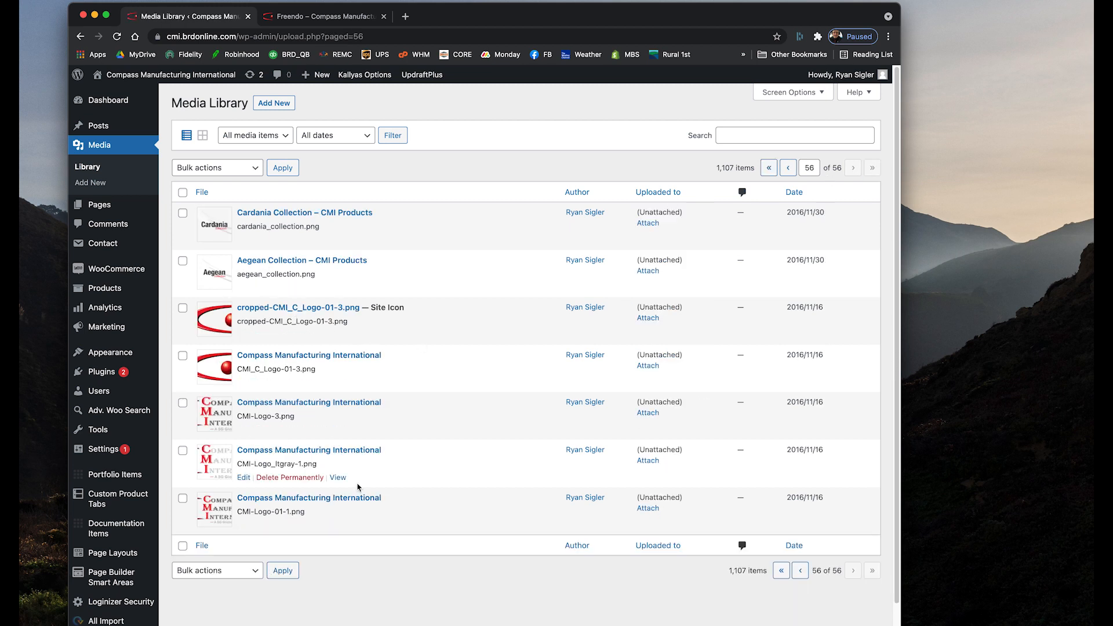
pyautogui.click(800, 571)
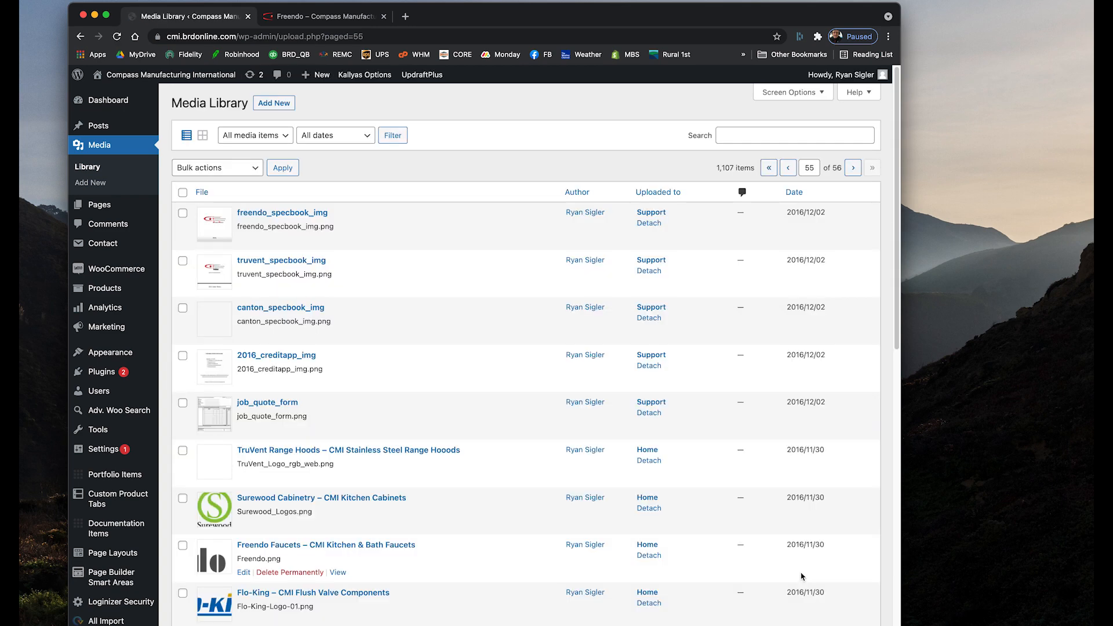
pyautogui.scroll(-6, 390, 429)
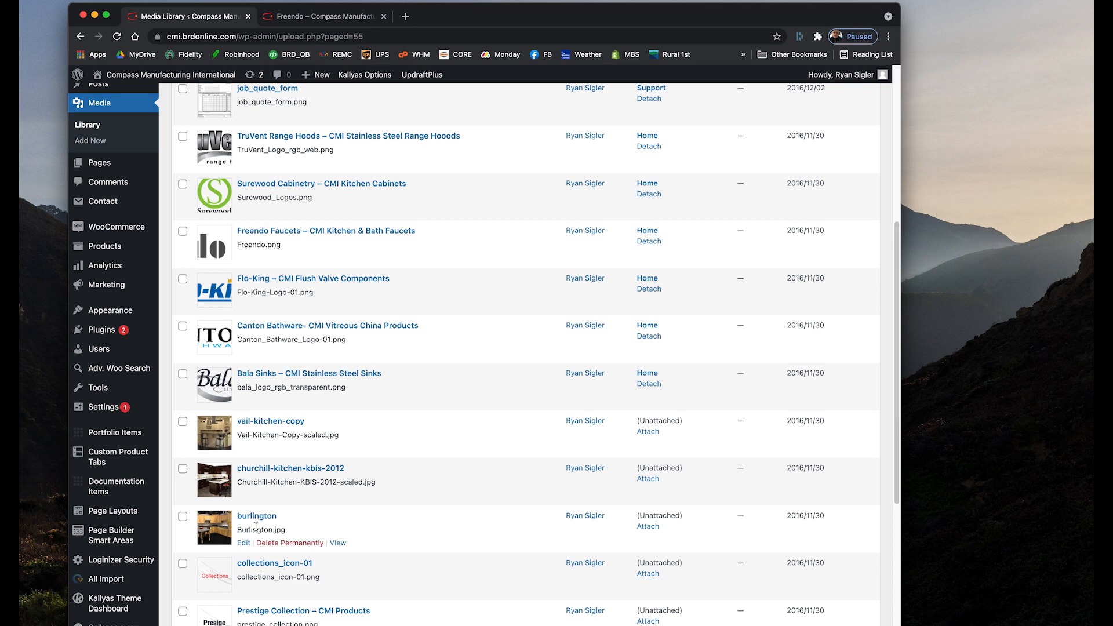
pyautogui.scroll(-5, 249, 539)
# Step back through Media Library pages 54 and 53 and look over the older product images
pyautogui.click(800, 594)
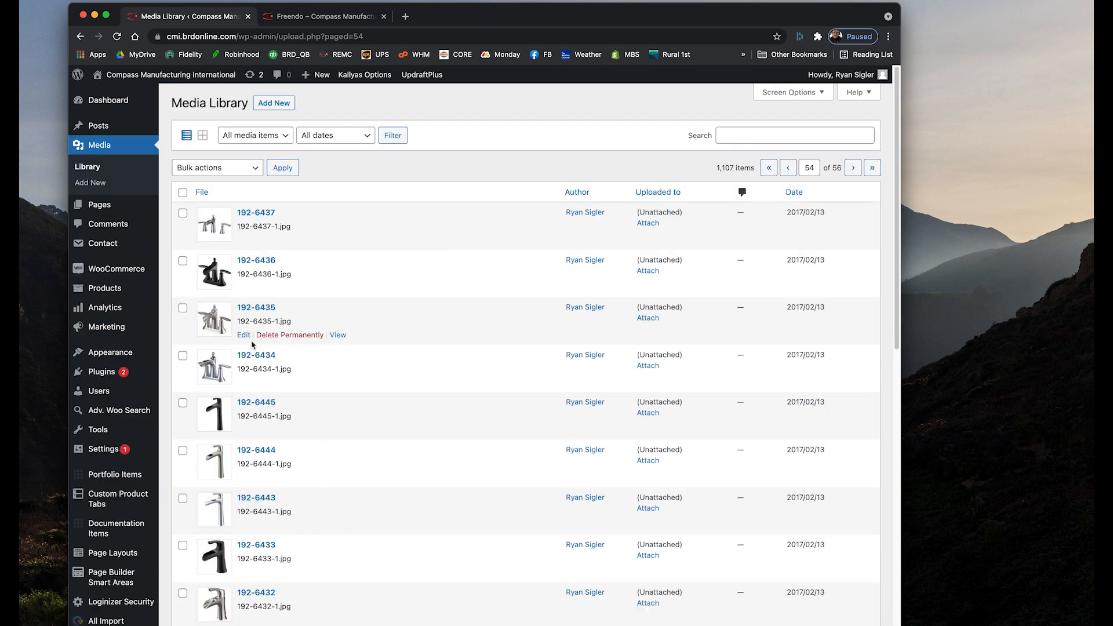
pyautogui.scroll(-5, 258, 354)
pyautogui.scroll(-3, 265, 367)
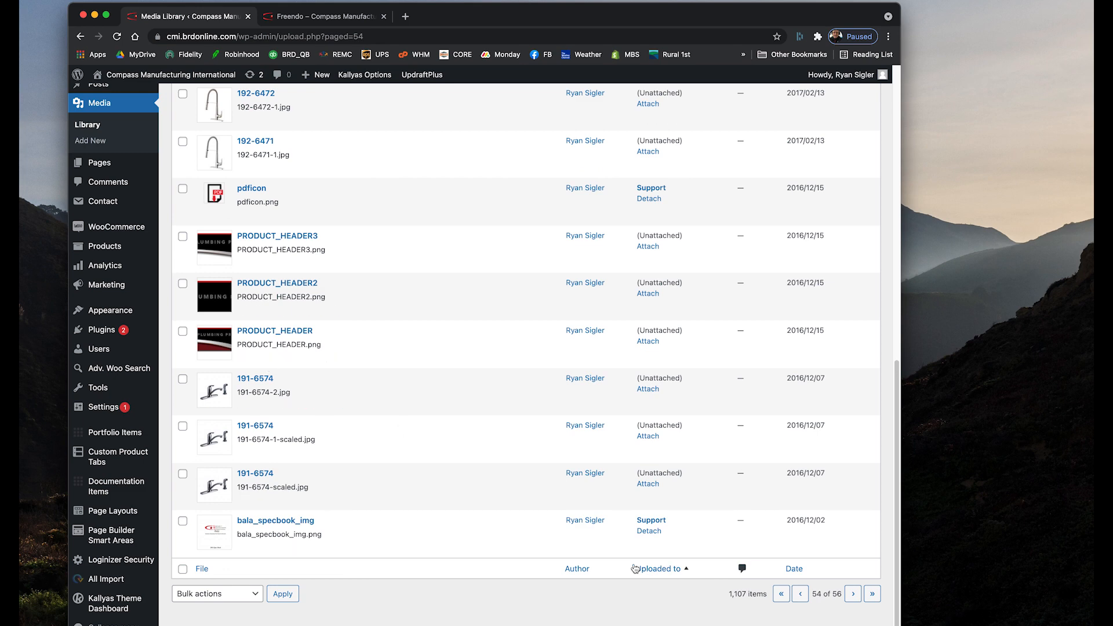
pyautogui.click(800, 593)
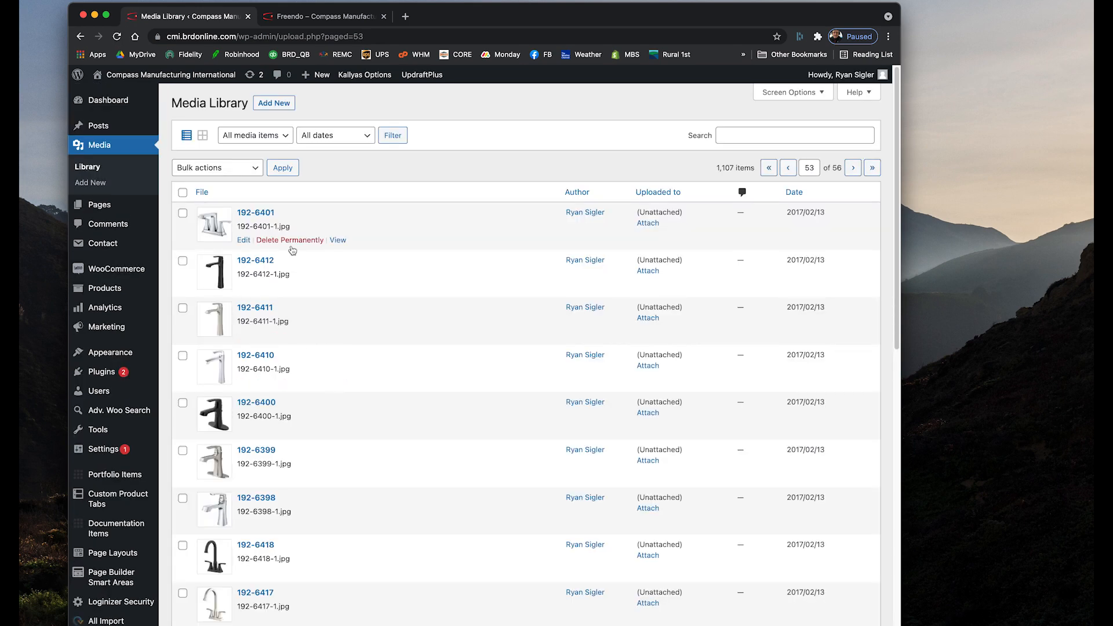
pyautogui.scroll(-8, 385, 415)
pyautogui.scroll(5, 156, 400)
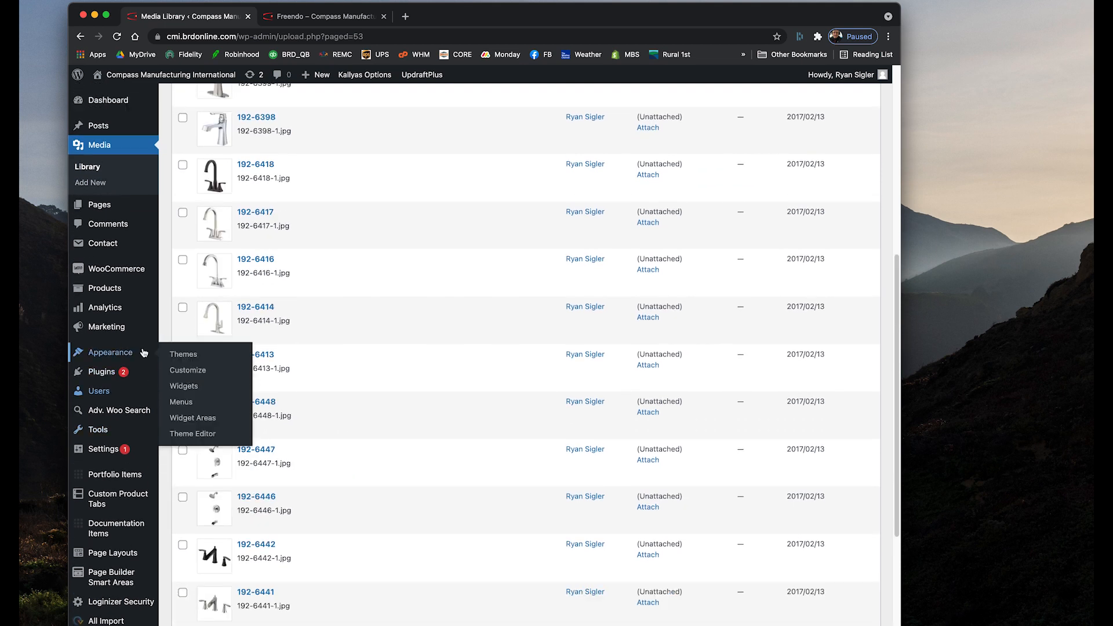
pyautogui.scroll(1, 261, 174)
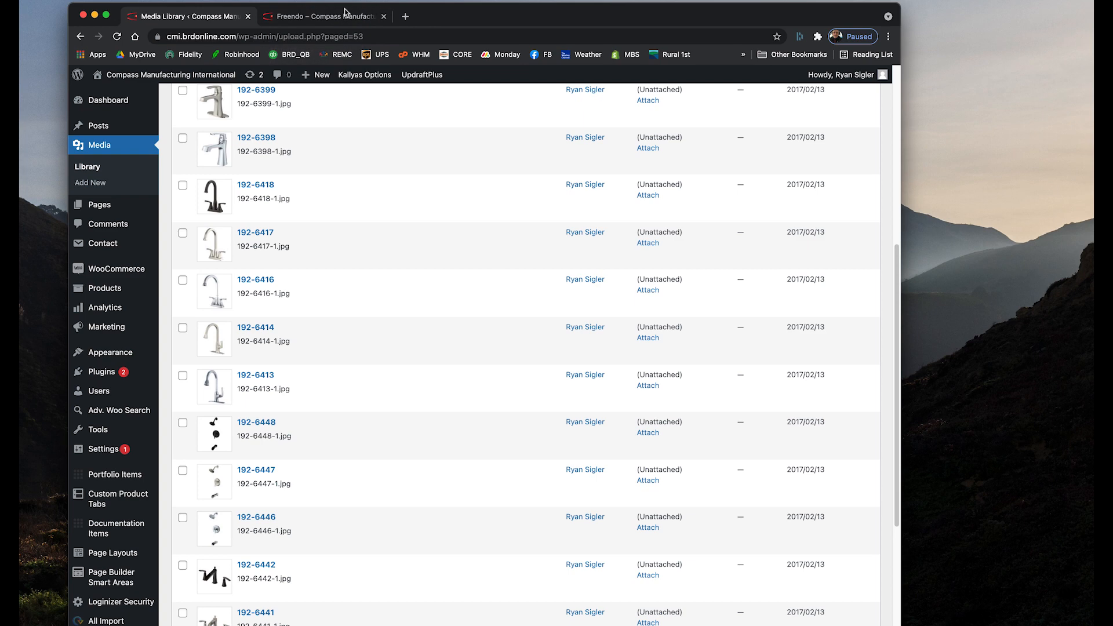
pyautogui.scroll(8, 121, 340)
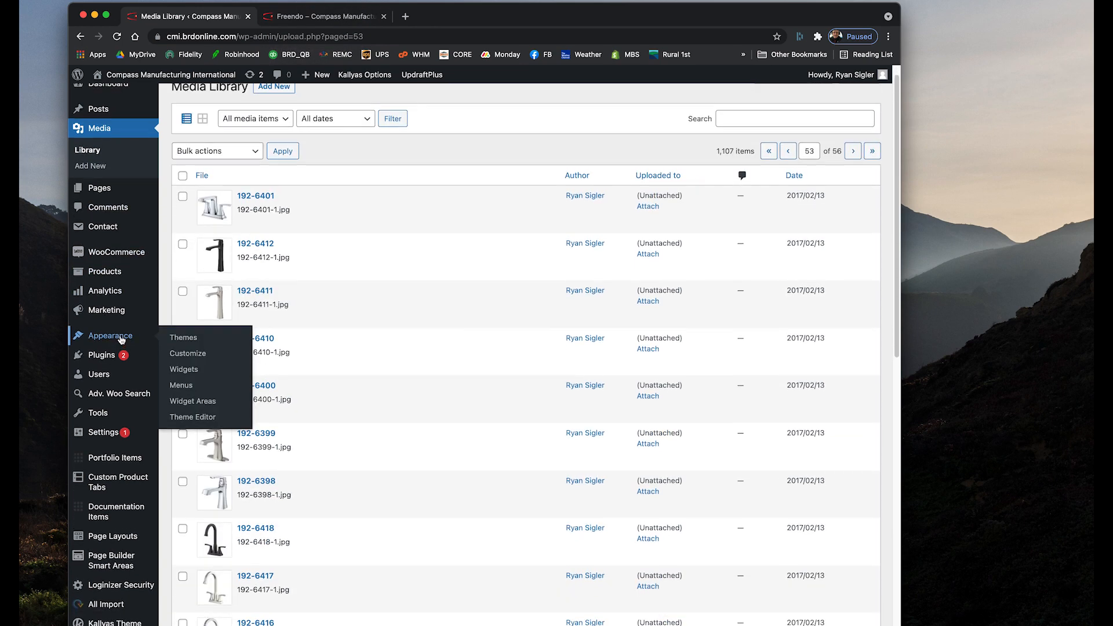
# Open the list of all pages and look through it from All Posts to Typography
pyautogui.scroll(1, 121, 340)
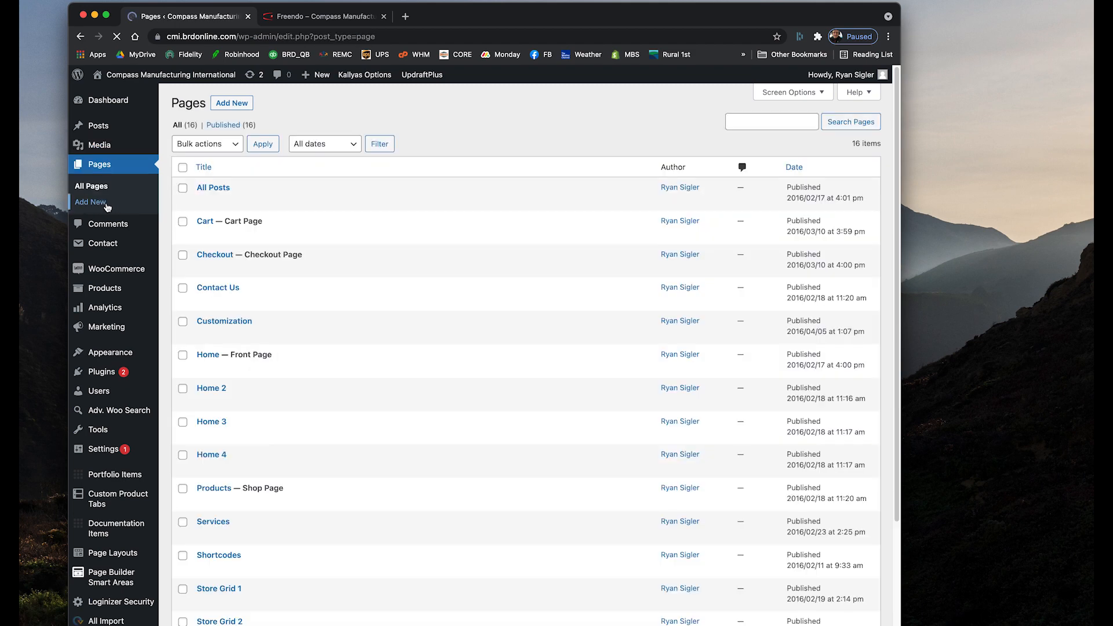
pyautogui.scroll(-5, 344, 370)
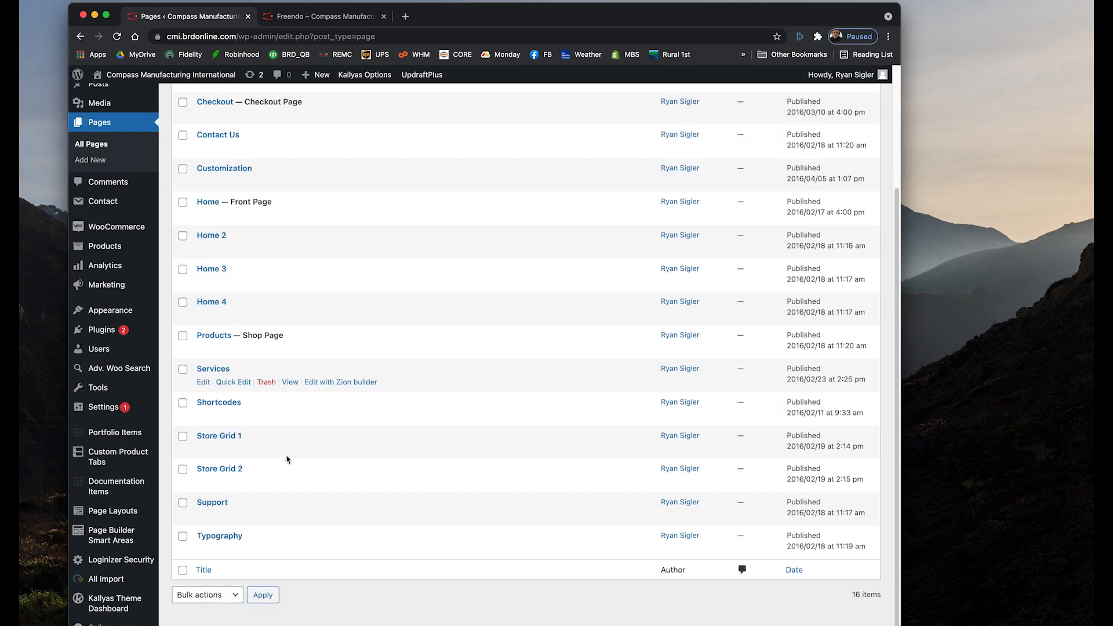
pyautogui.scroll(3, 222, 523)
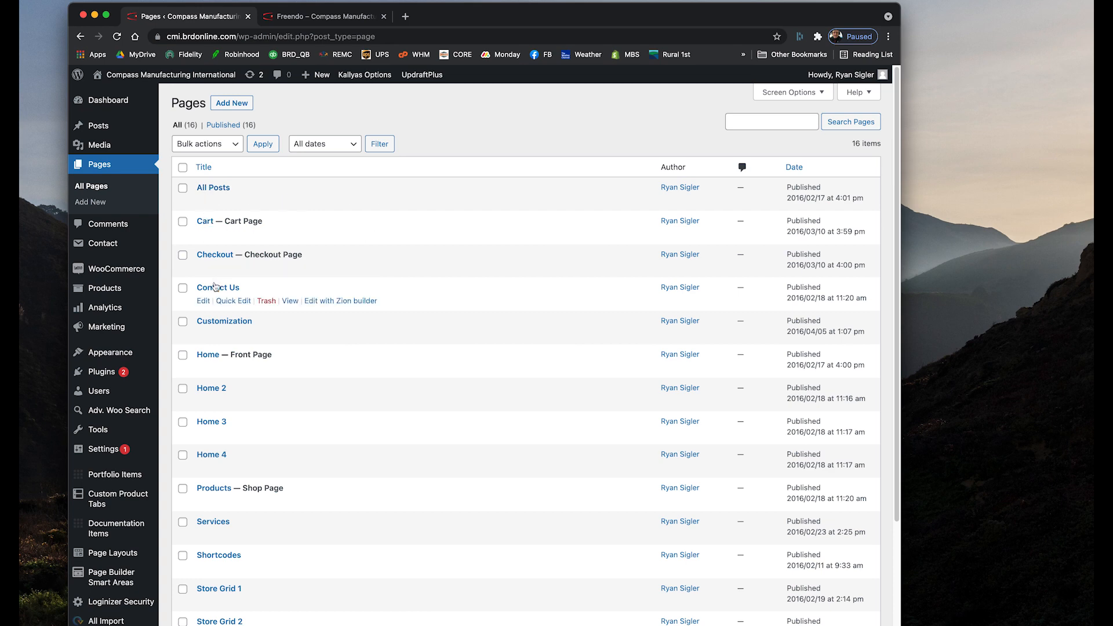
pyautogui.scroll(-5, 244, 435)
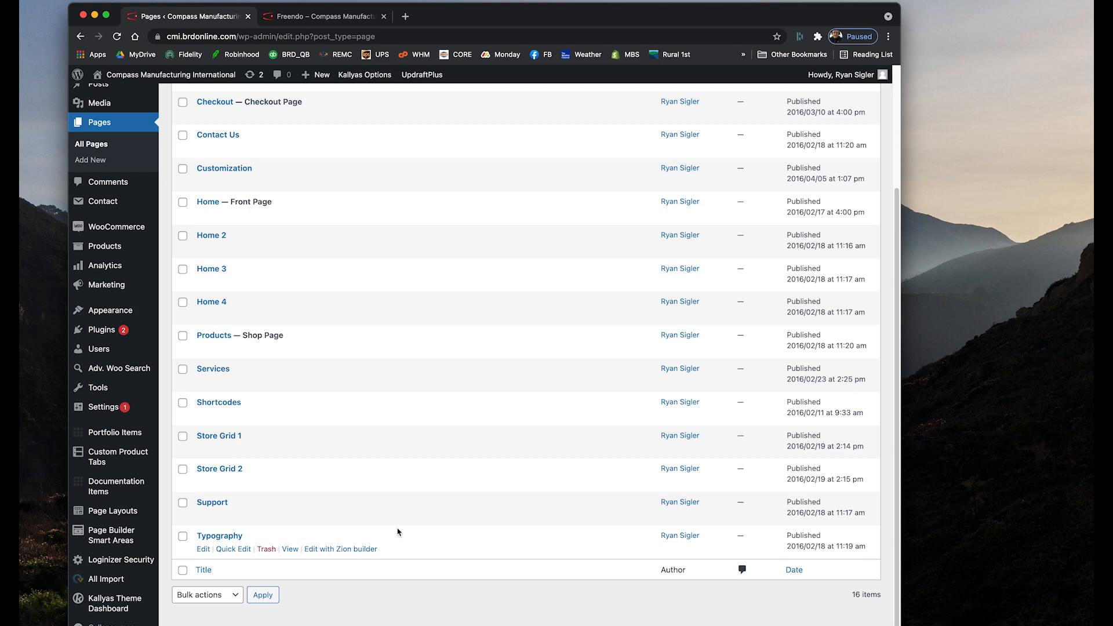
pyautogui.scroll(5, 226, 389)
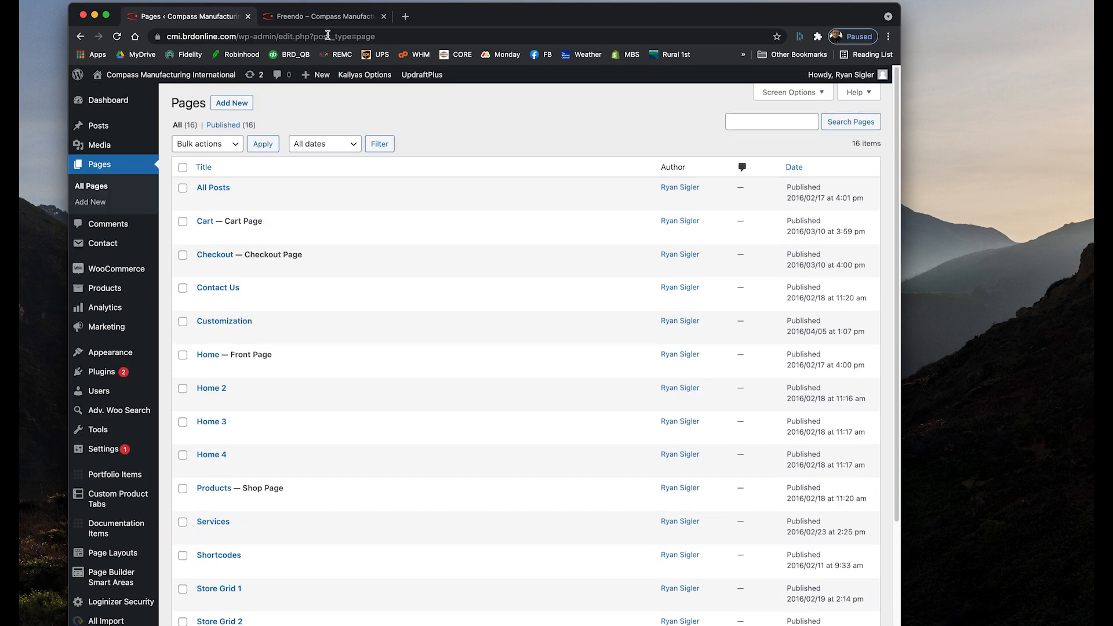
# Switch to the live Freendo category page and show the Products submenu in the site's main navigation
pyautogui.click(320, 18)
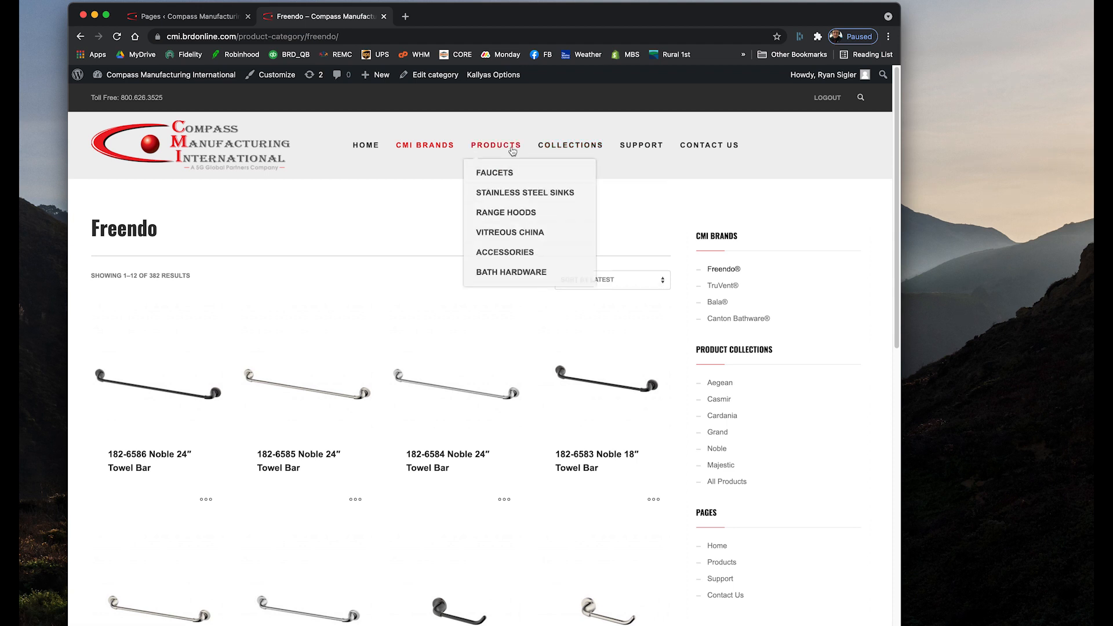
pyautogui.moveTo(494, 145)
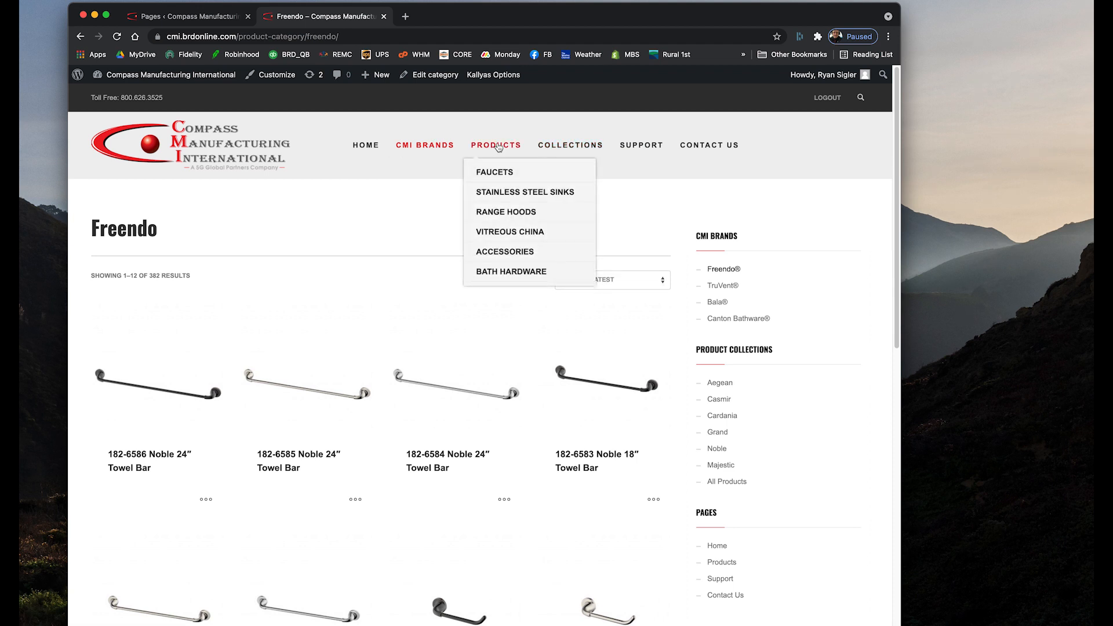
pyautogui.moveTo(427, 146)
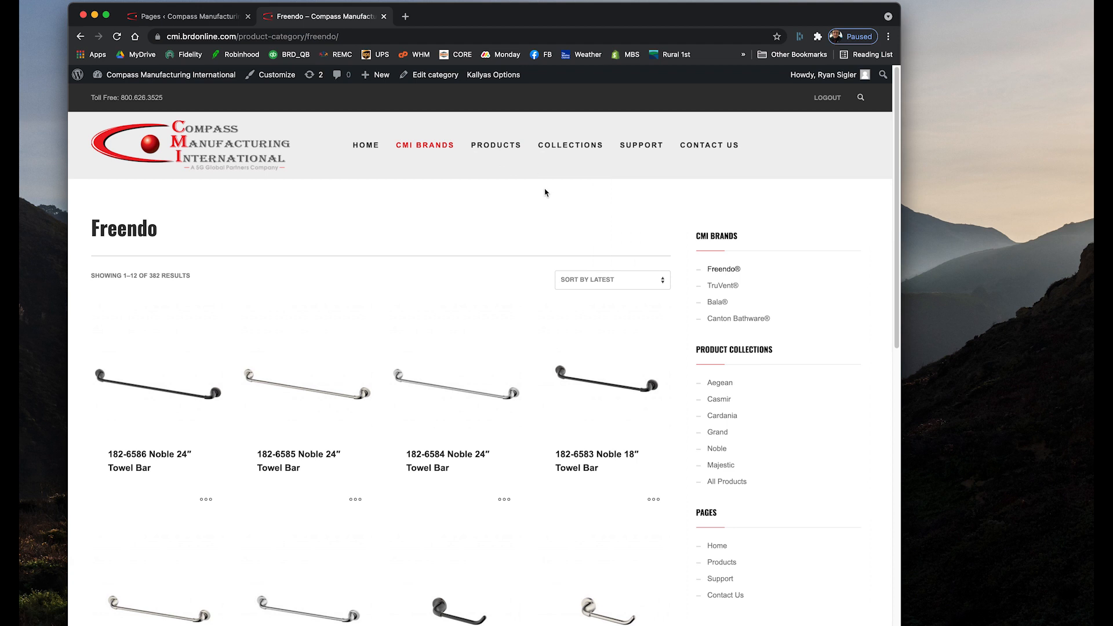
pyautogui.moveTo(559, 142)
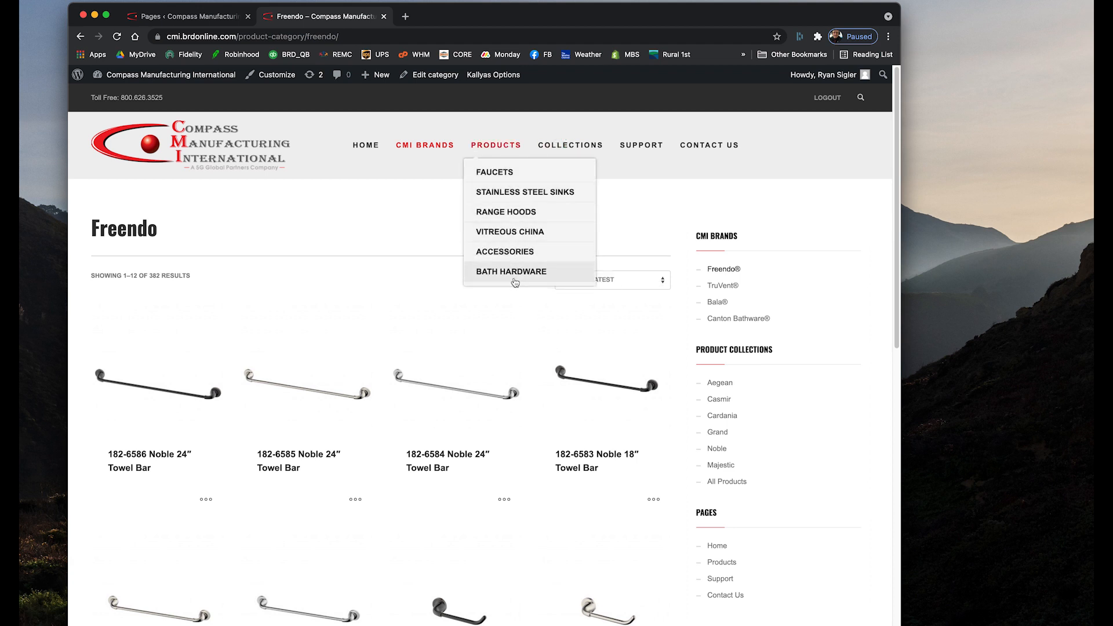
# Return to the WordPress Pages list and review the entries, including Support and the Products shop page
pyautogui.click(192, 19)
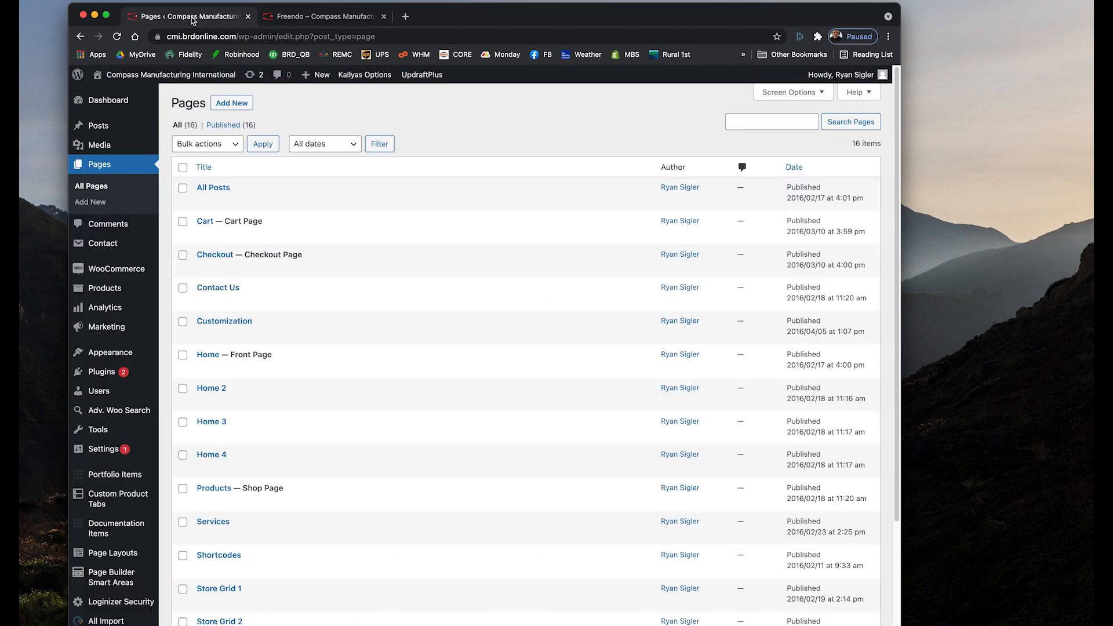
pyautogui.scroll(-5, 241, 429)
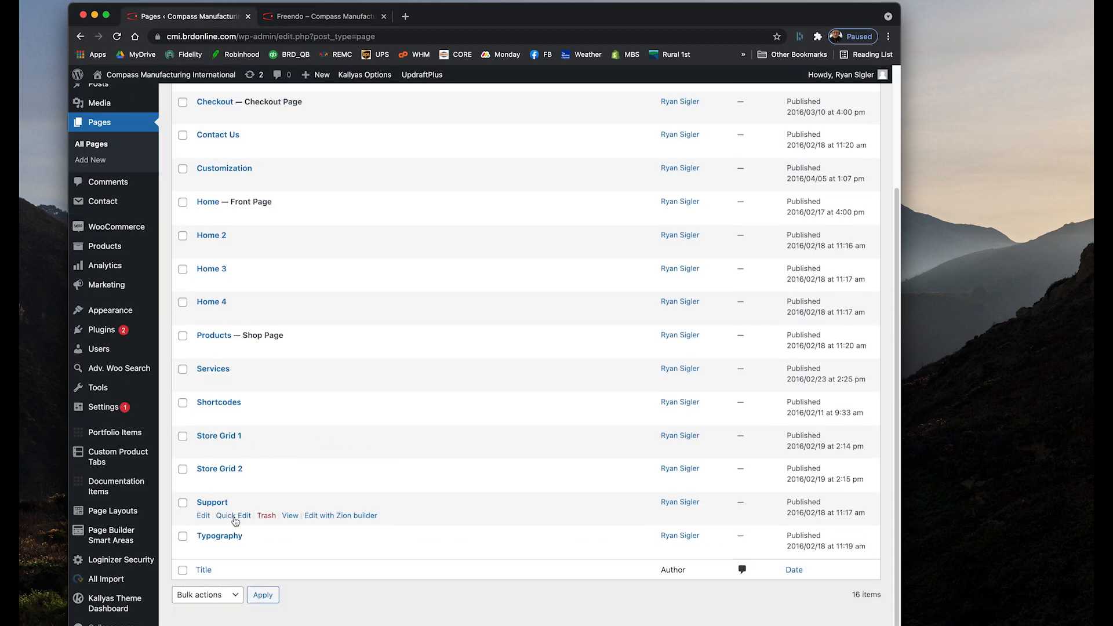
pyautogui.scroll(1, 281, 490)
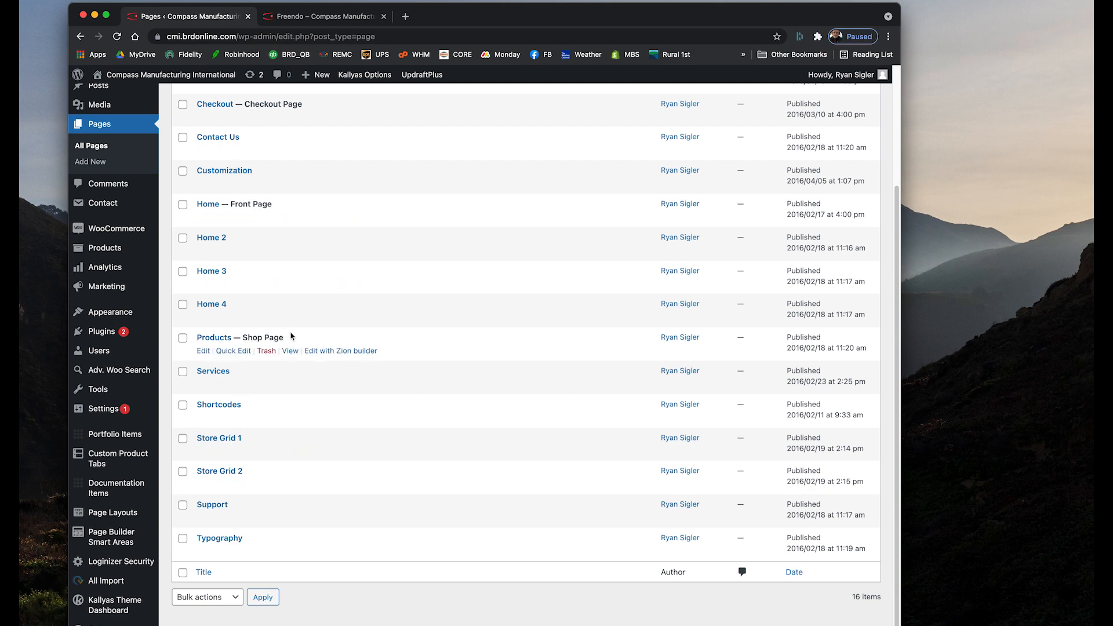
pyautogui.scroll(5, 290, 327)
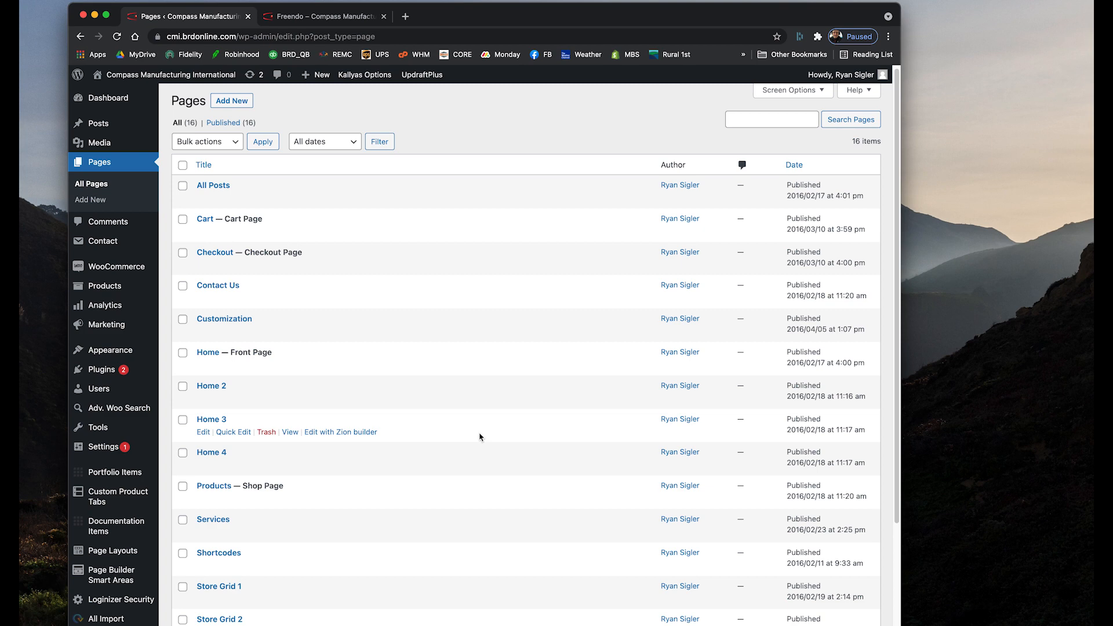
pyautogui.scroll(-5, 666, 490)
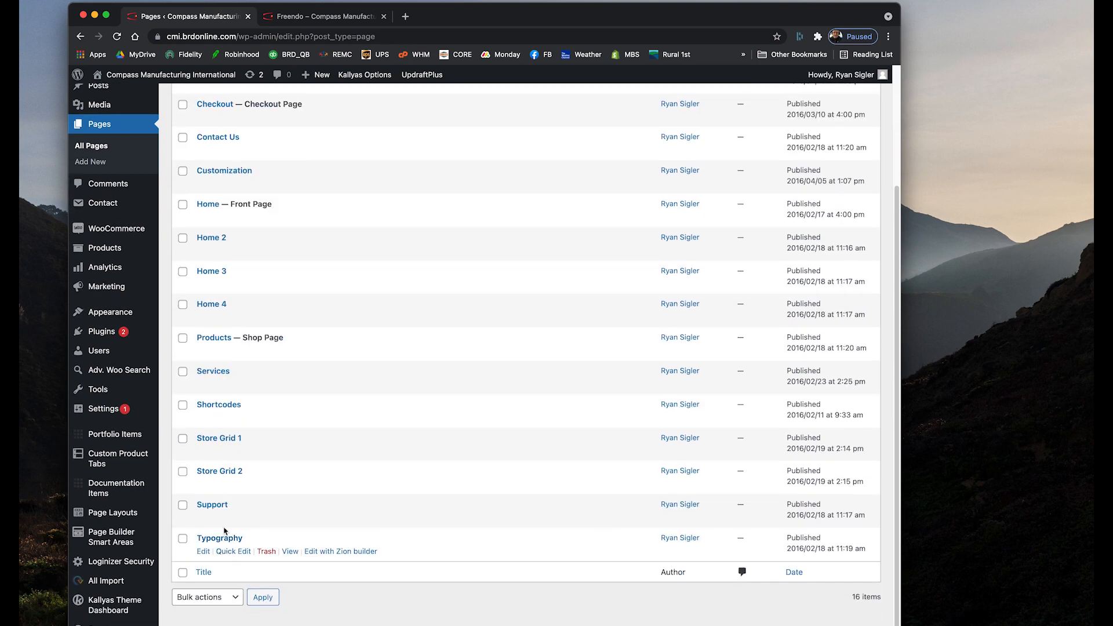
pyautogui.scroll(5, 334, 512)
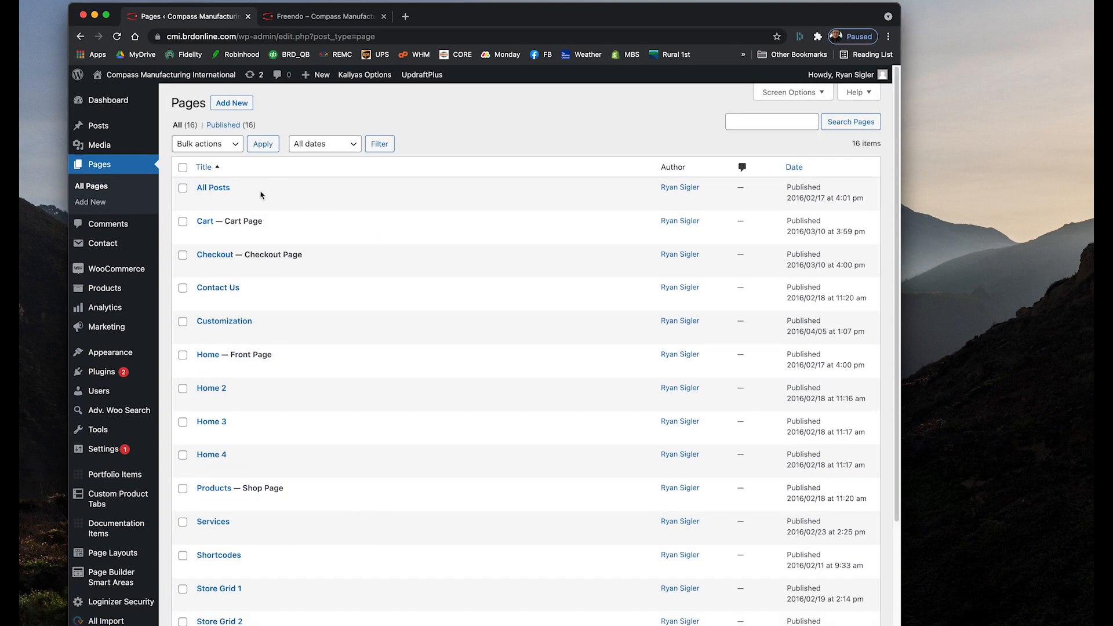
# Open the live site's Home page and look over its slider, brand logos, collections, finish types and footer
pyautogui.click(314, 18)
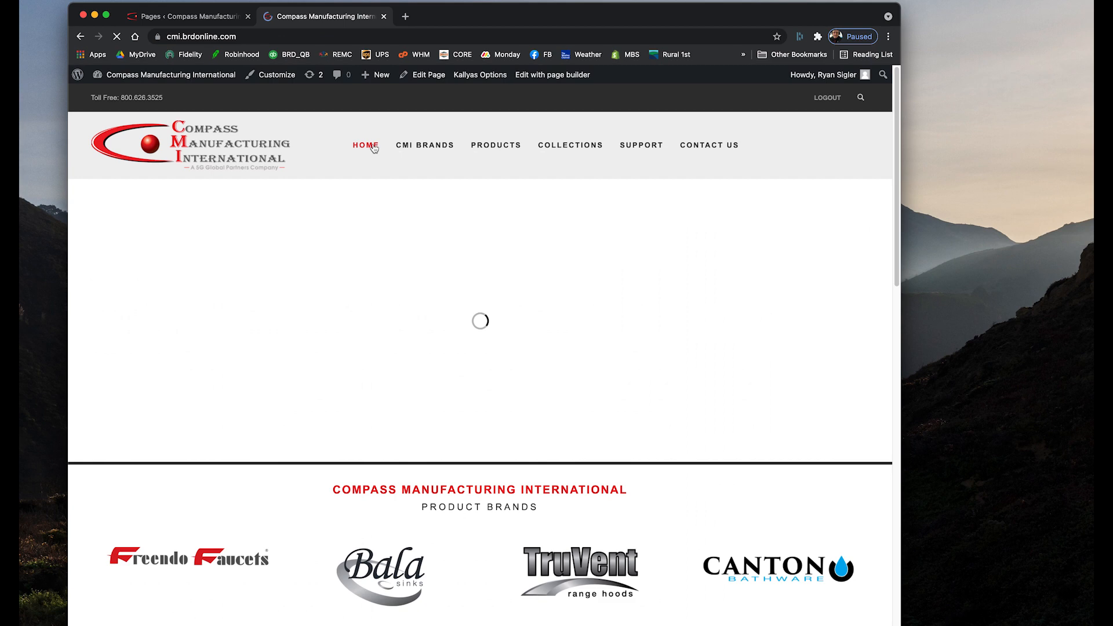
pyautogui.scroll(-5, 537, 450)
pyautogui.scroll(3, 560, 463)
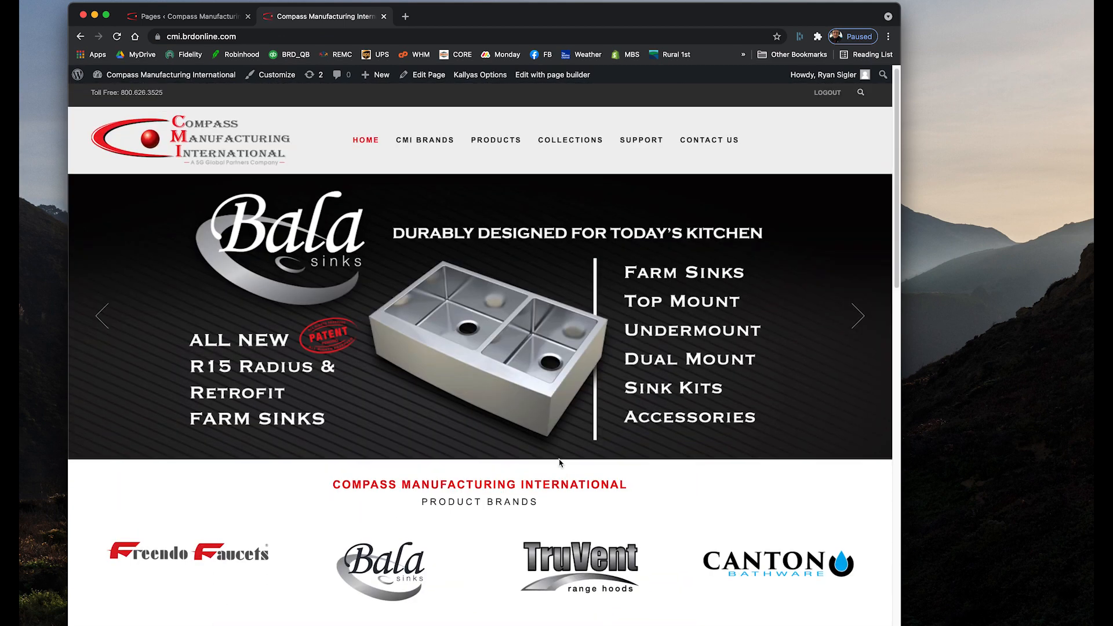
pyautogui.scroll(-15, 358, 484)
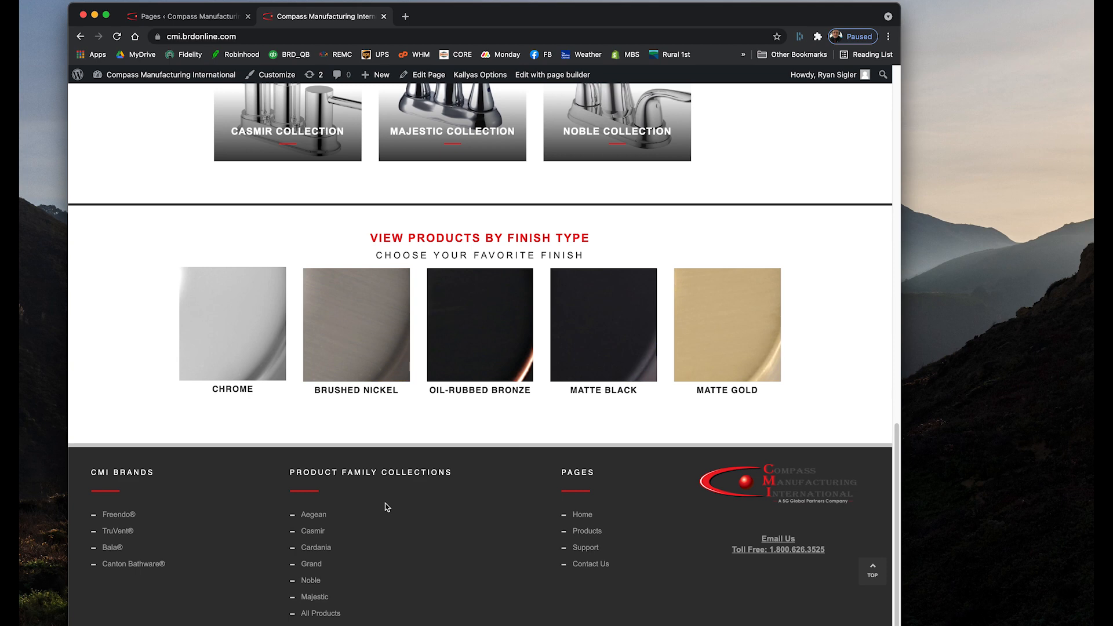
pyautogui.scroll(15, 388, 507)
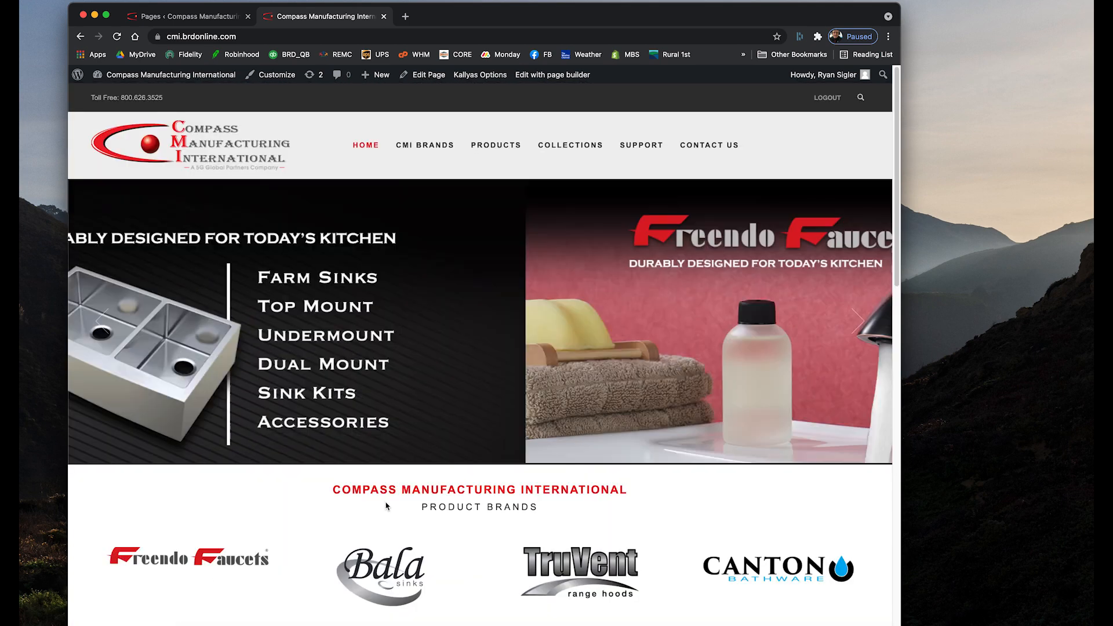